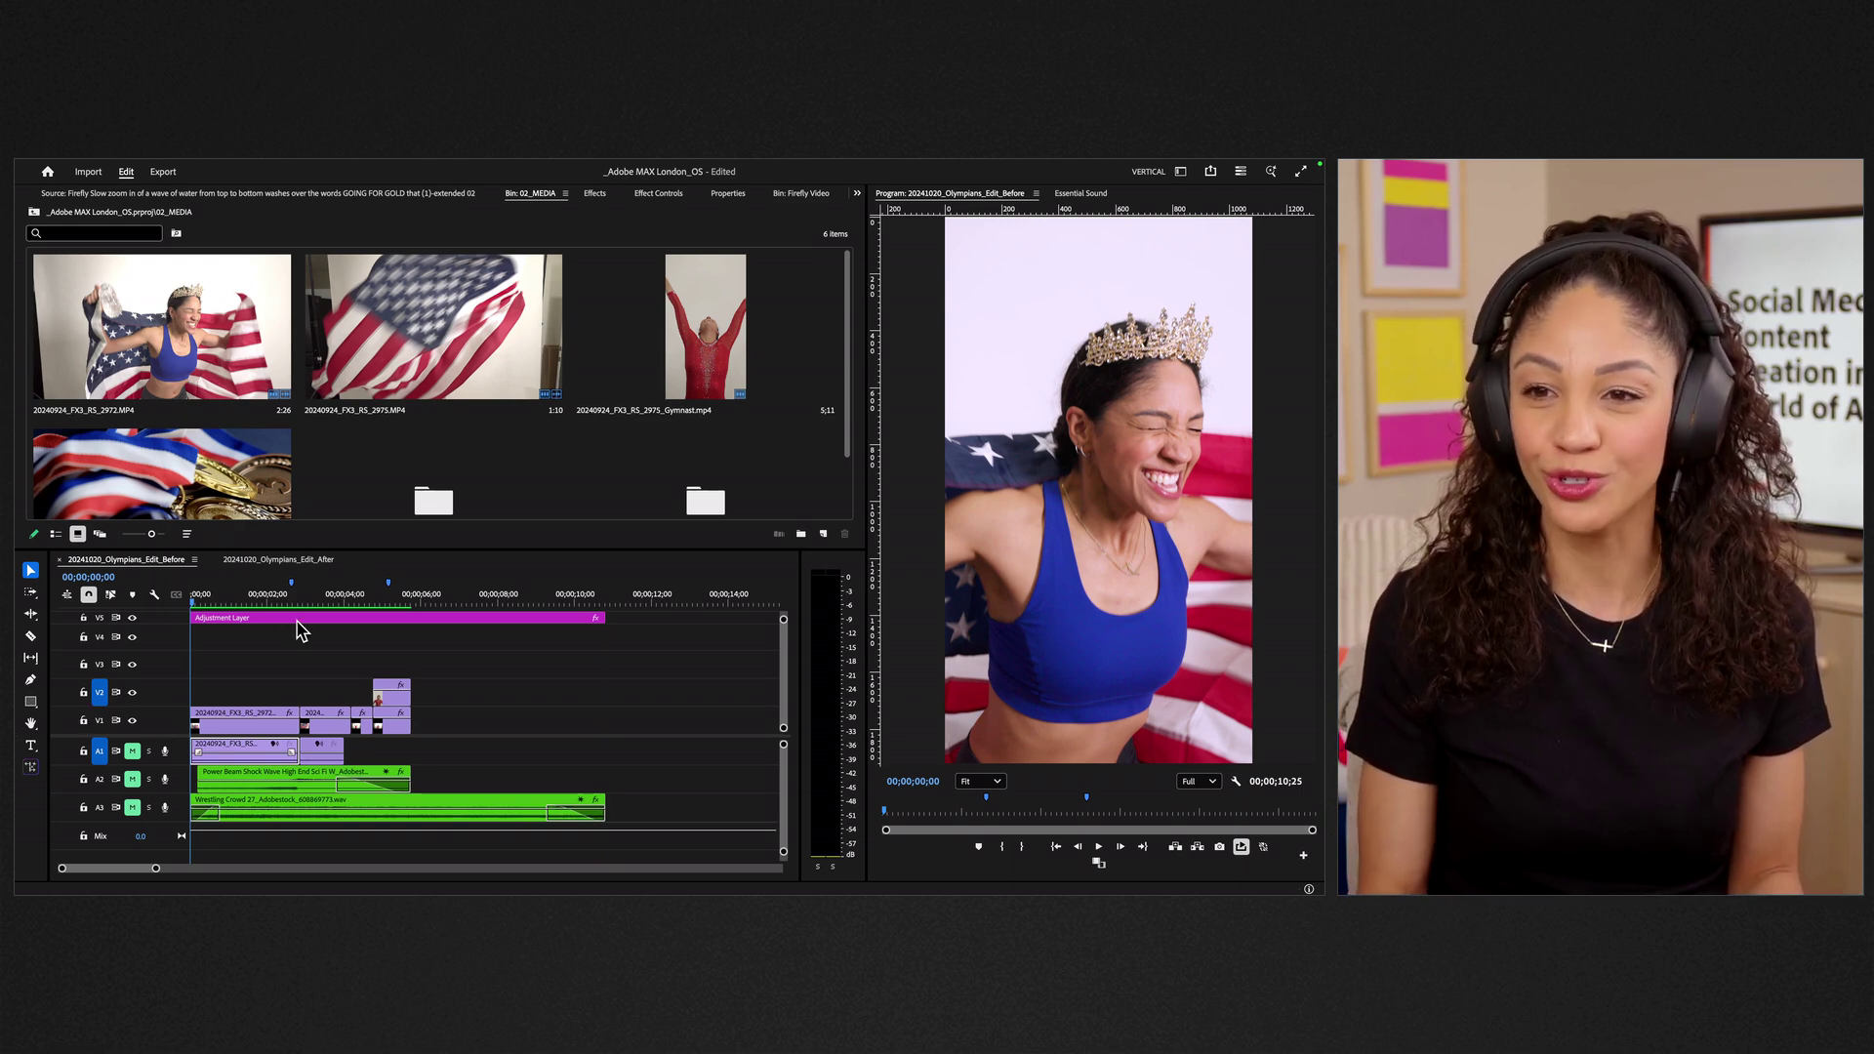
Step: Play the opening seconds of Olympians_Edit_Before, then scrub back to the crowned woman's shot
{"action": "left_click", "coordinate": [205, 604]}
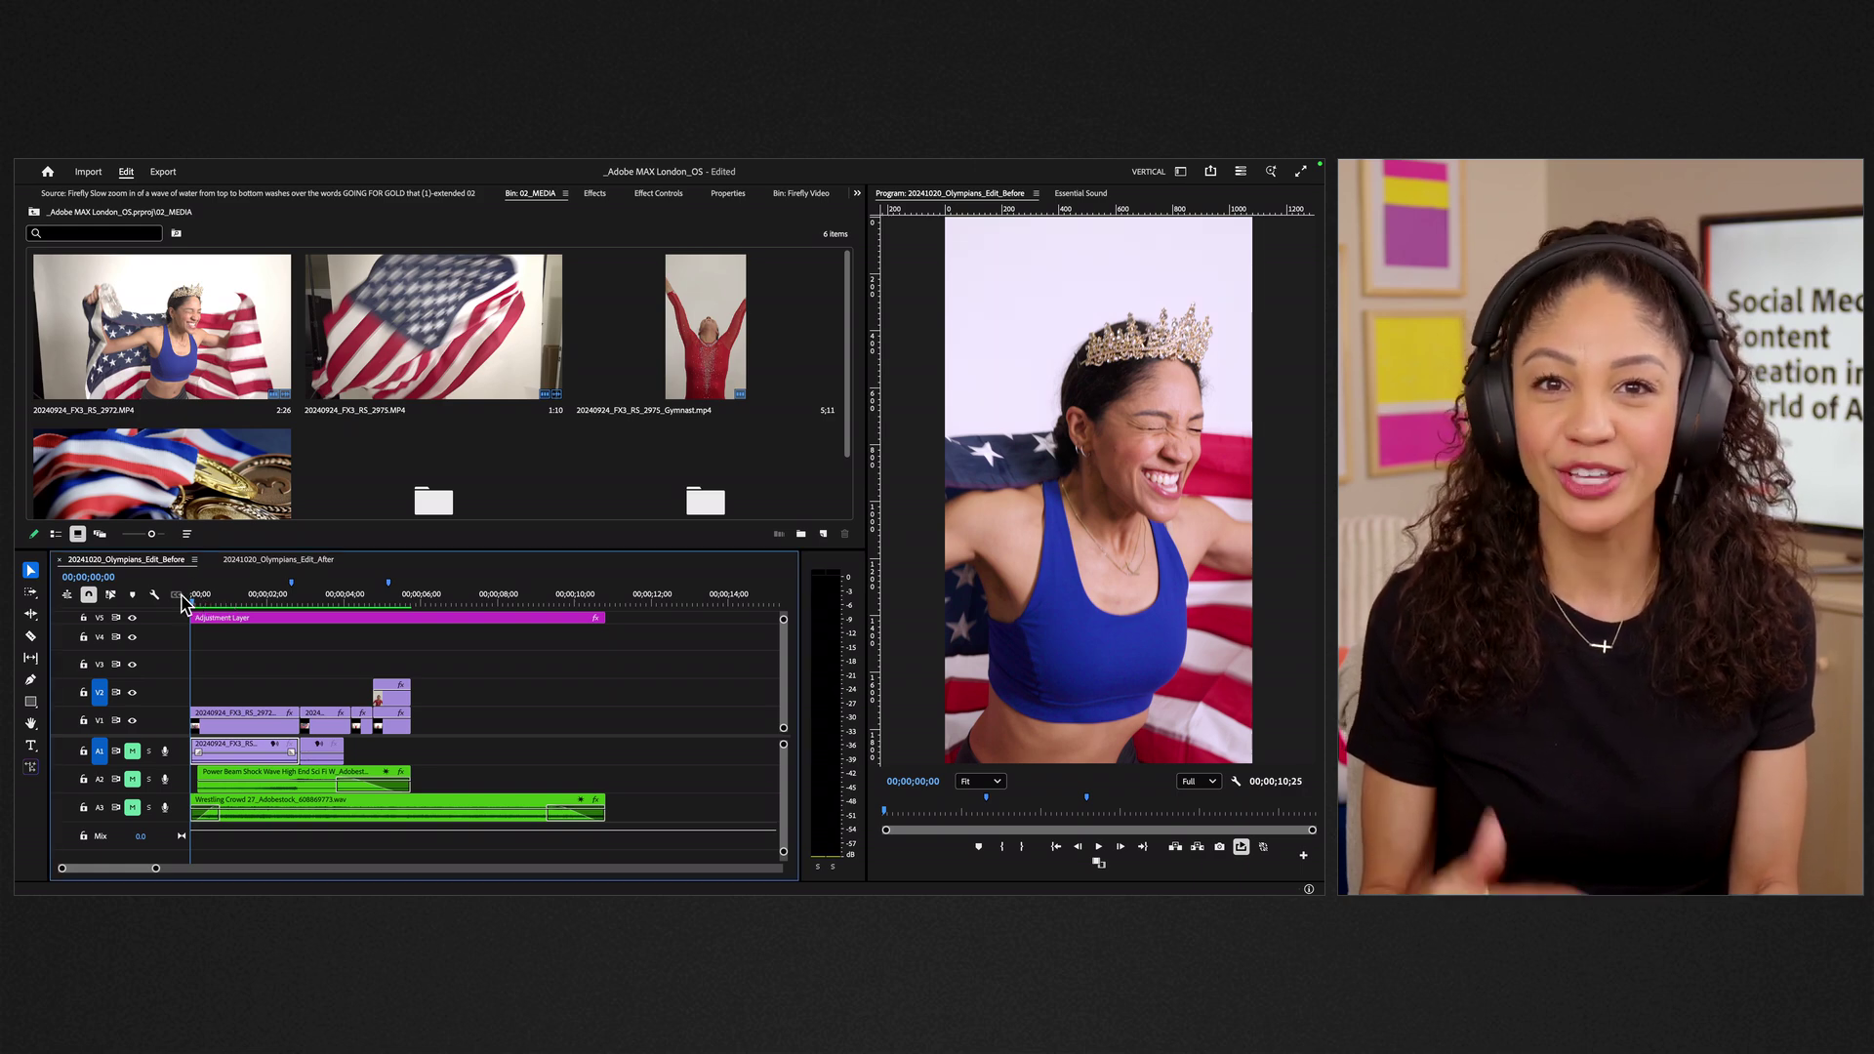
{"action": "key", "text": "space"}
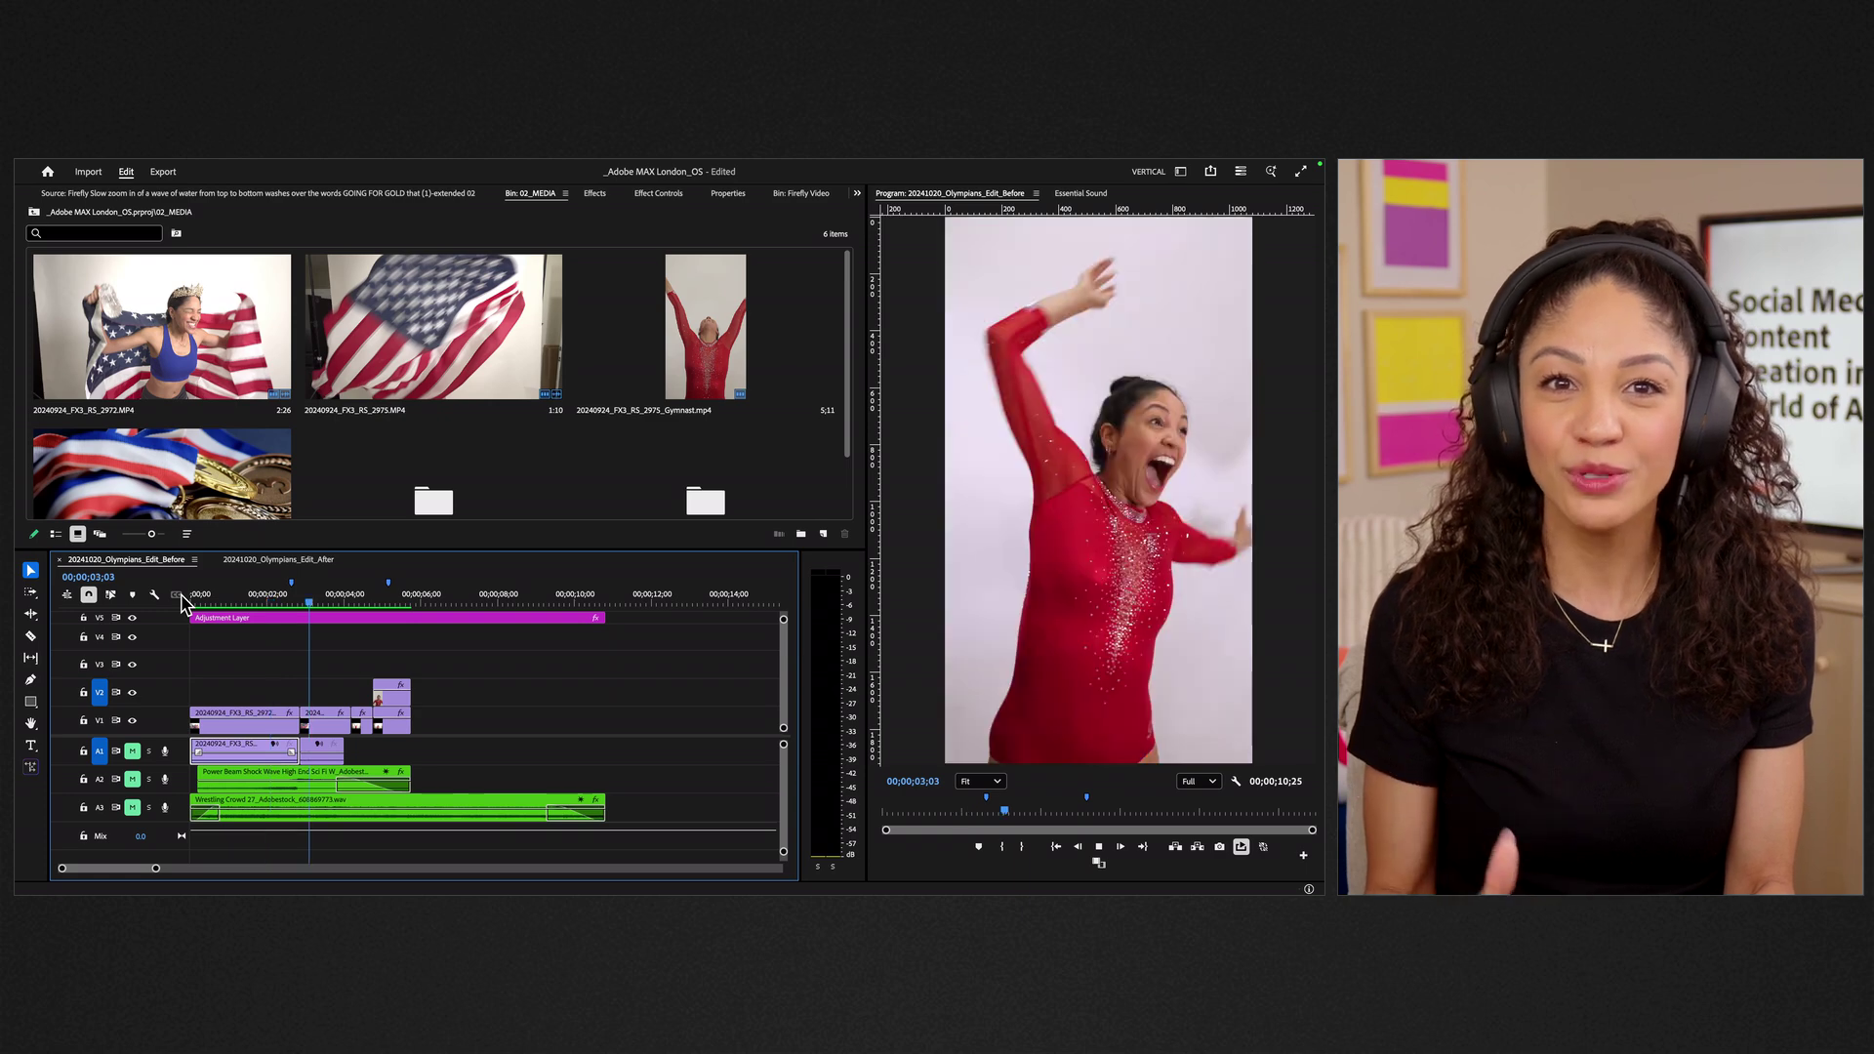
{"action": "key", "text": "space"}
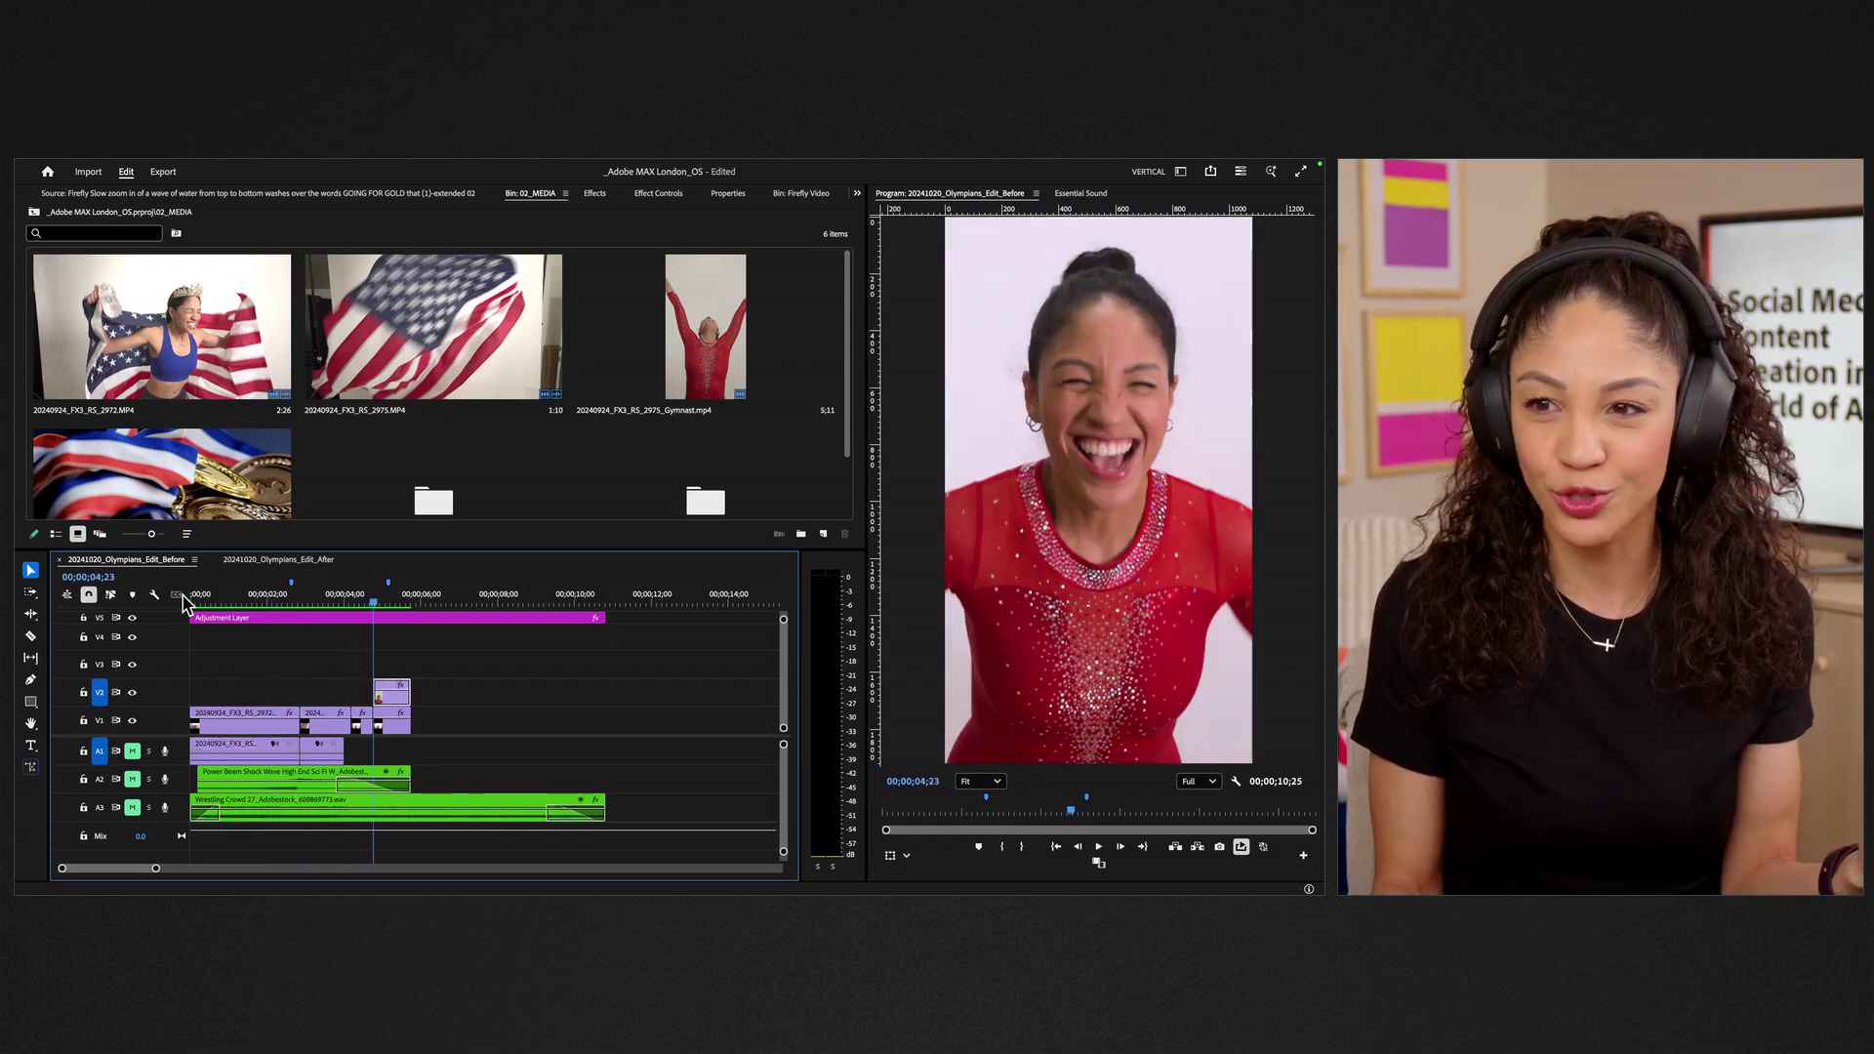
{"action": "left_click", "coordinate": [349, 606]}
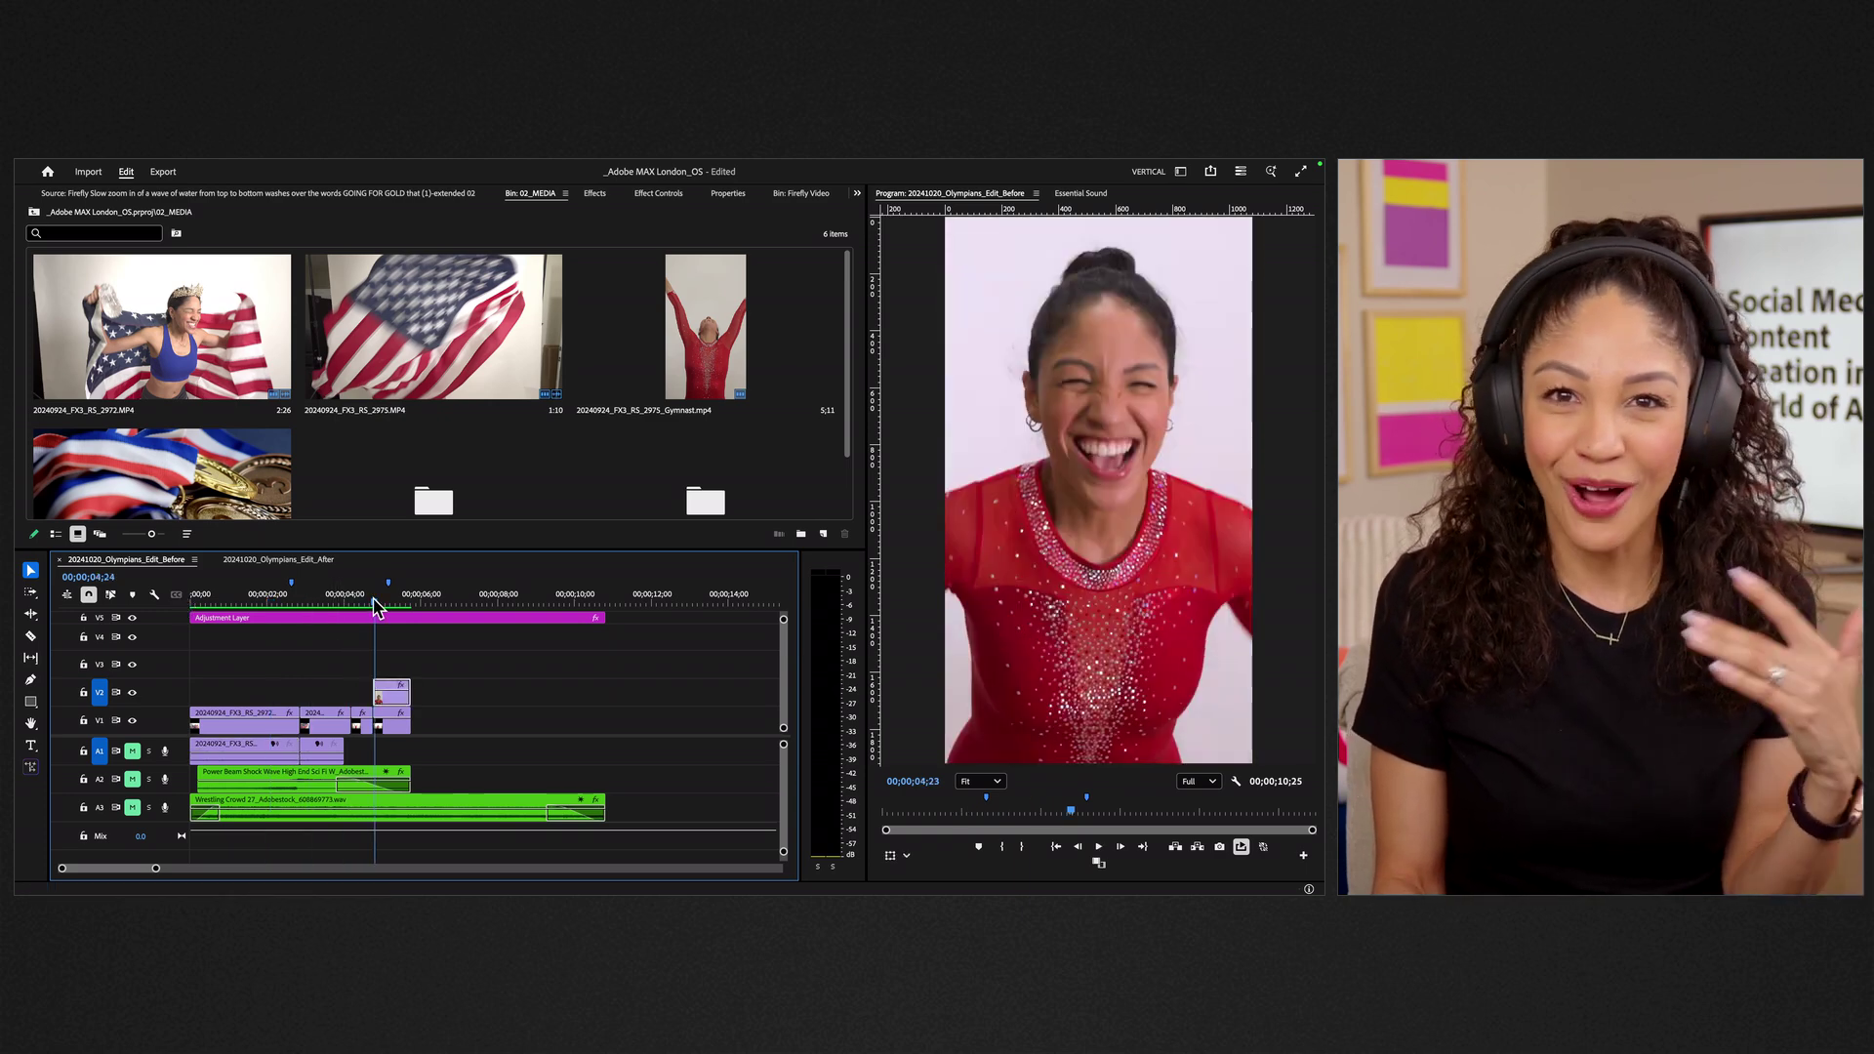
{"action": "left_click_drag", "start_coordinate": [349, 607], "coordinate": [254, 652]}
Step: Match-frame the first V1 clip and scrub through its 2972 source footage
{"action": "left_click", "coordinate": [240, 692]}
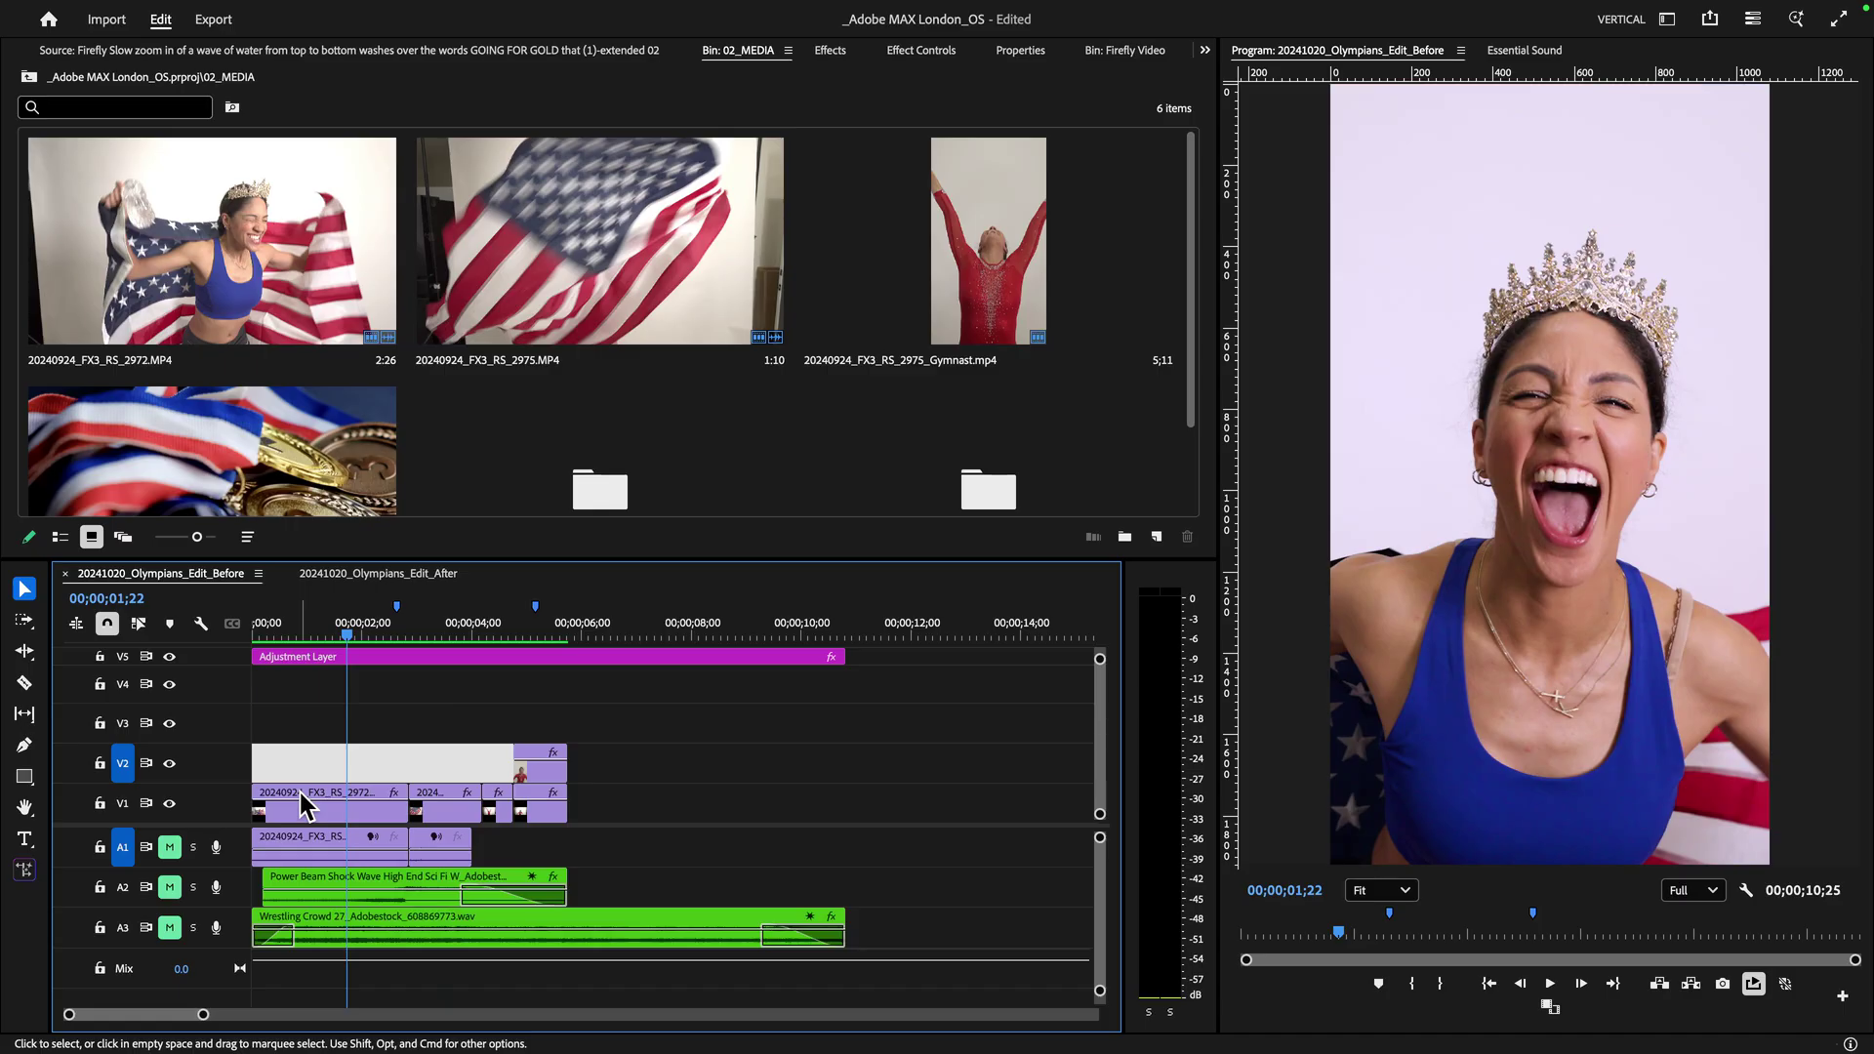
{"action": "left_click", "coordinate": [301, 793]}
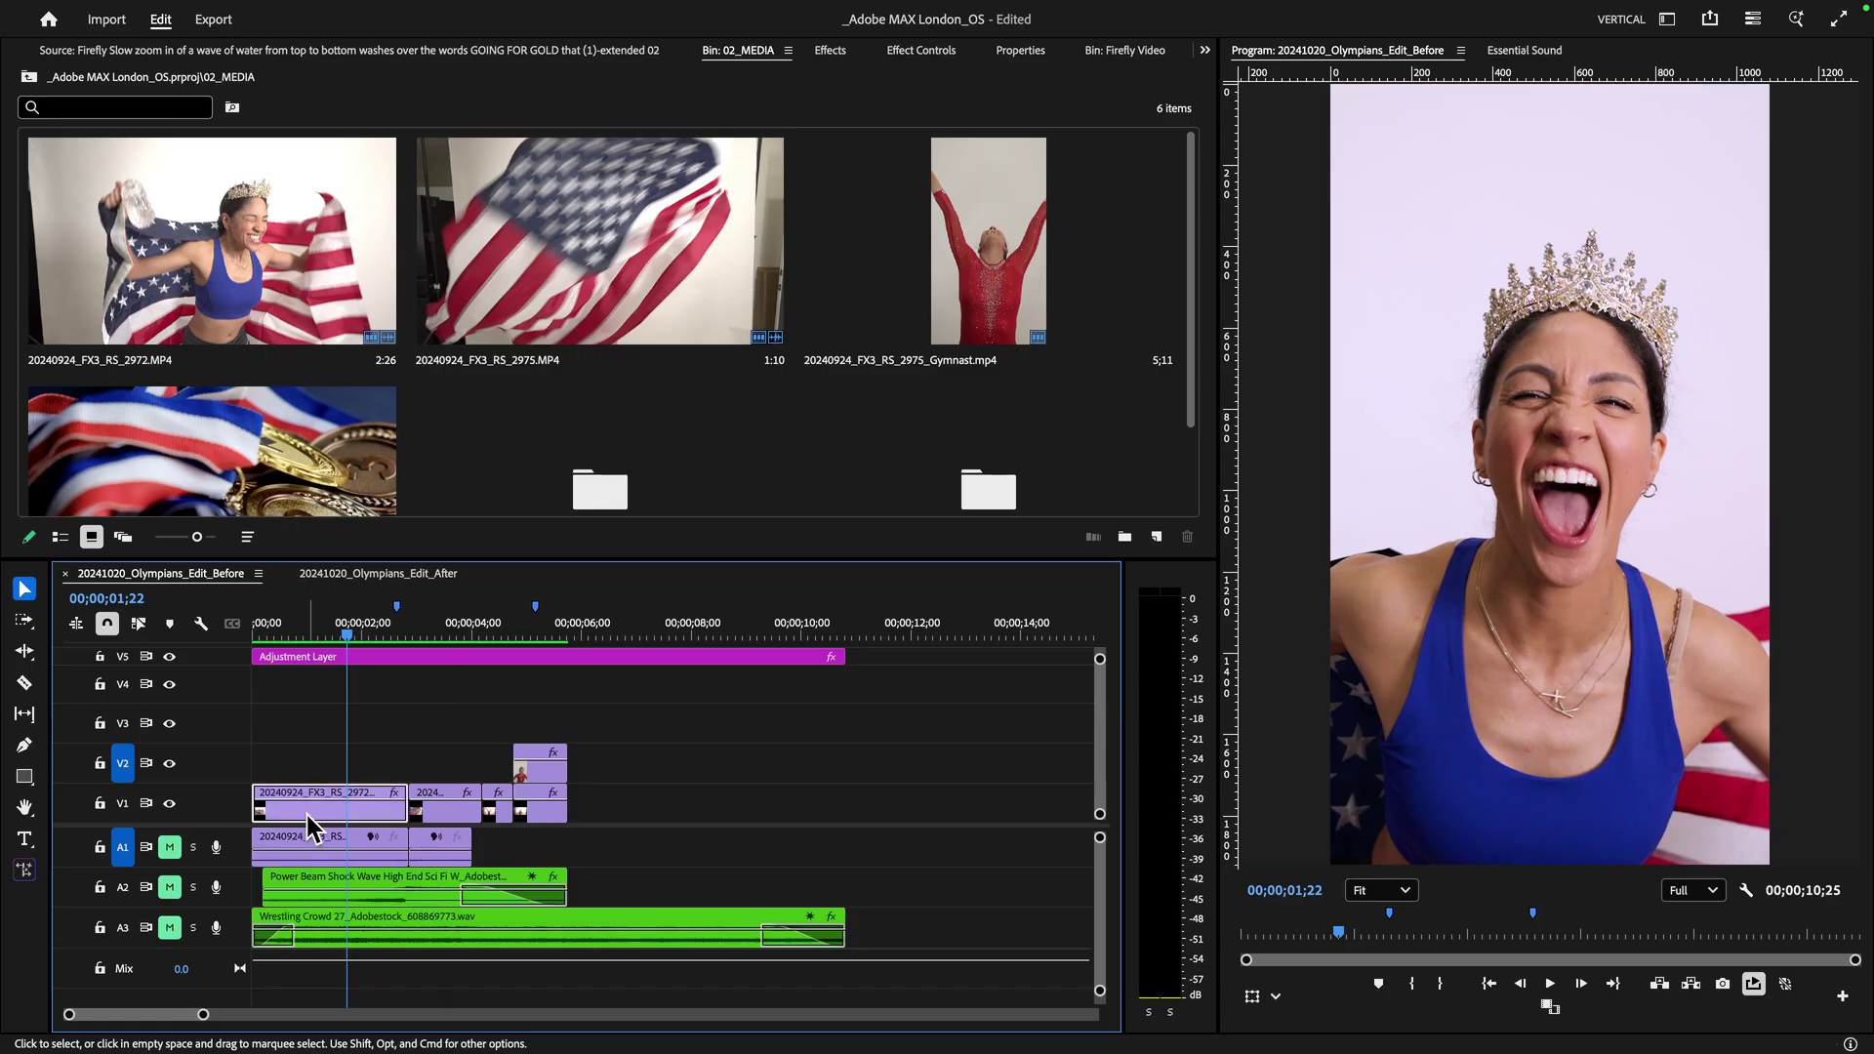
{"action": "key", "text": "f"}
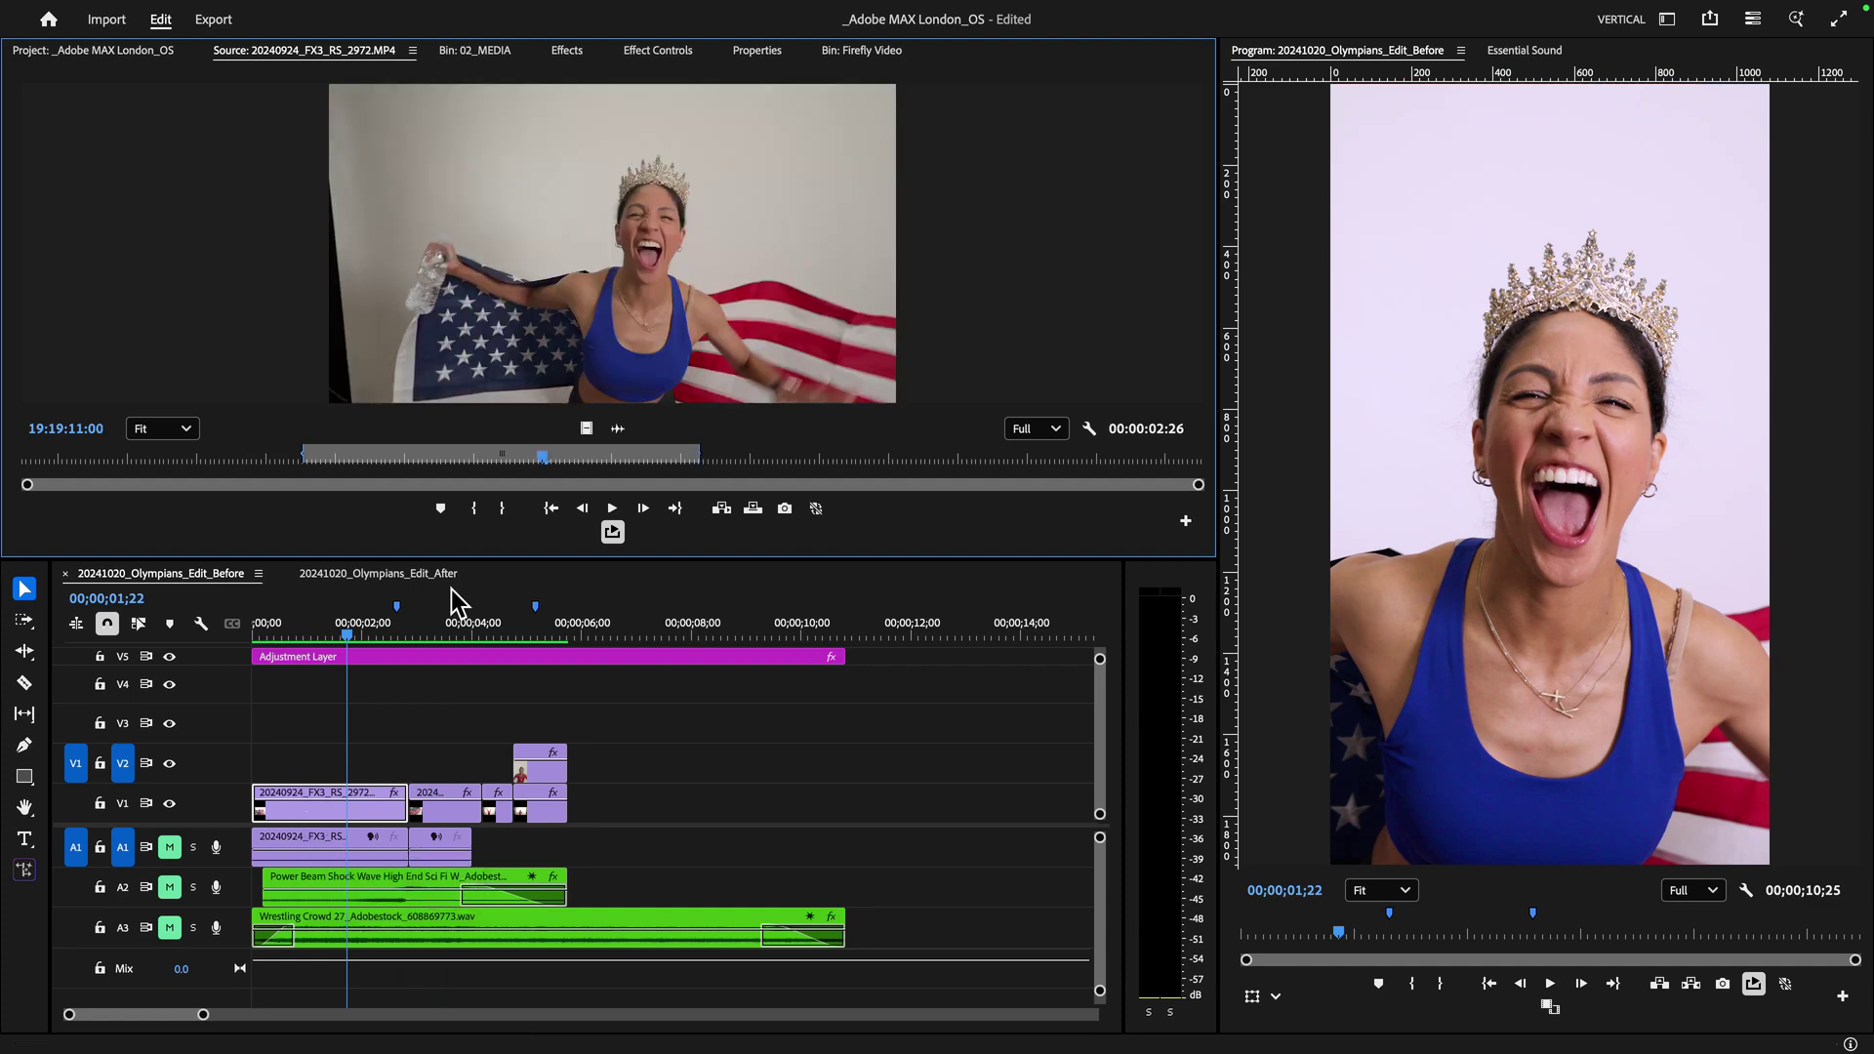
{"action": "left_click_drag", "start_coordinate": [486, 459], "coordinate": [709, 467]}
Step: Move to 00;00;02;10 and load the second V1 clip's 2975 source footage for scrubbing
{"action": "left_click", "coordinate": [380, 633]}
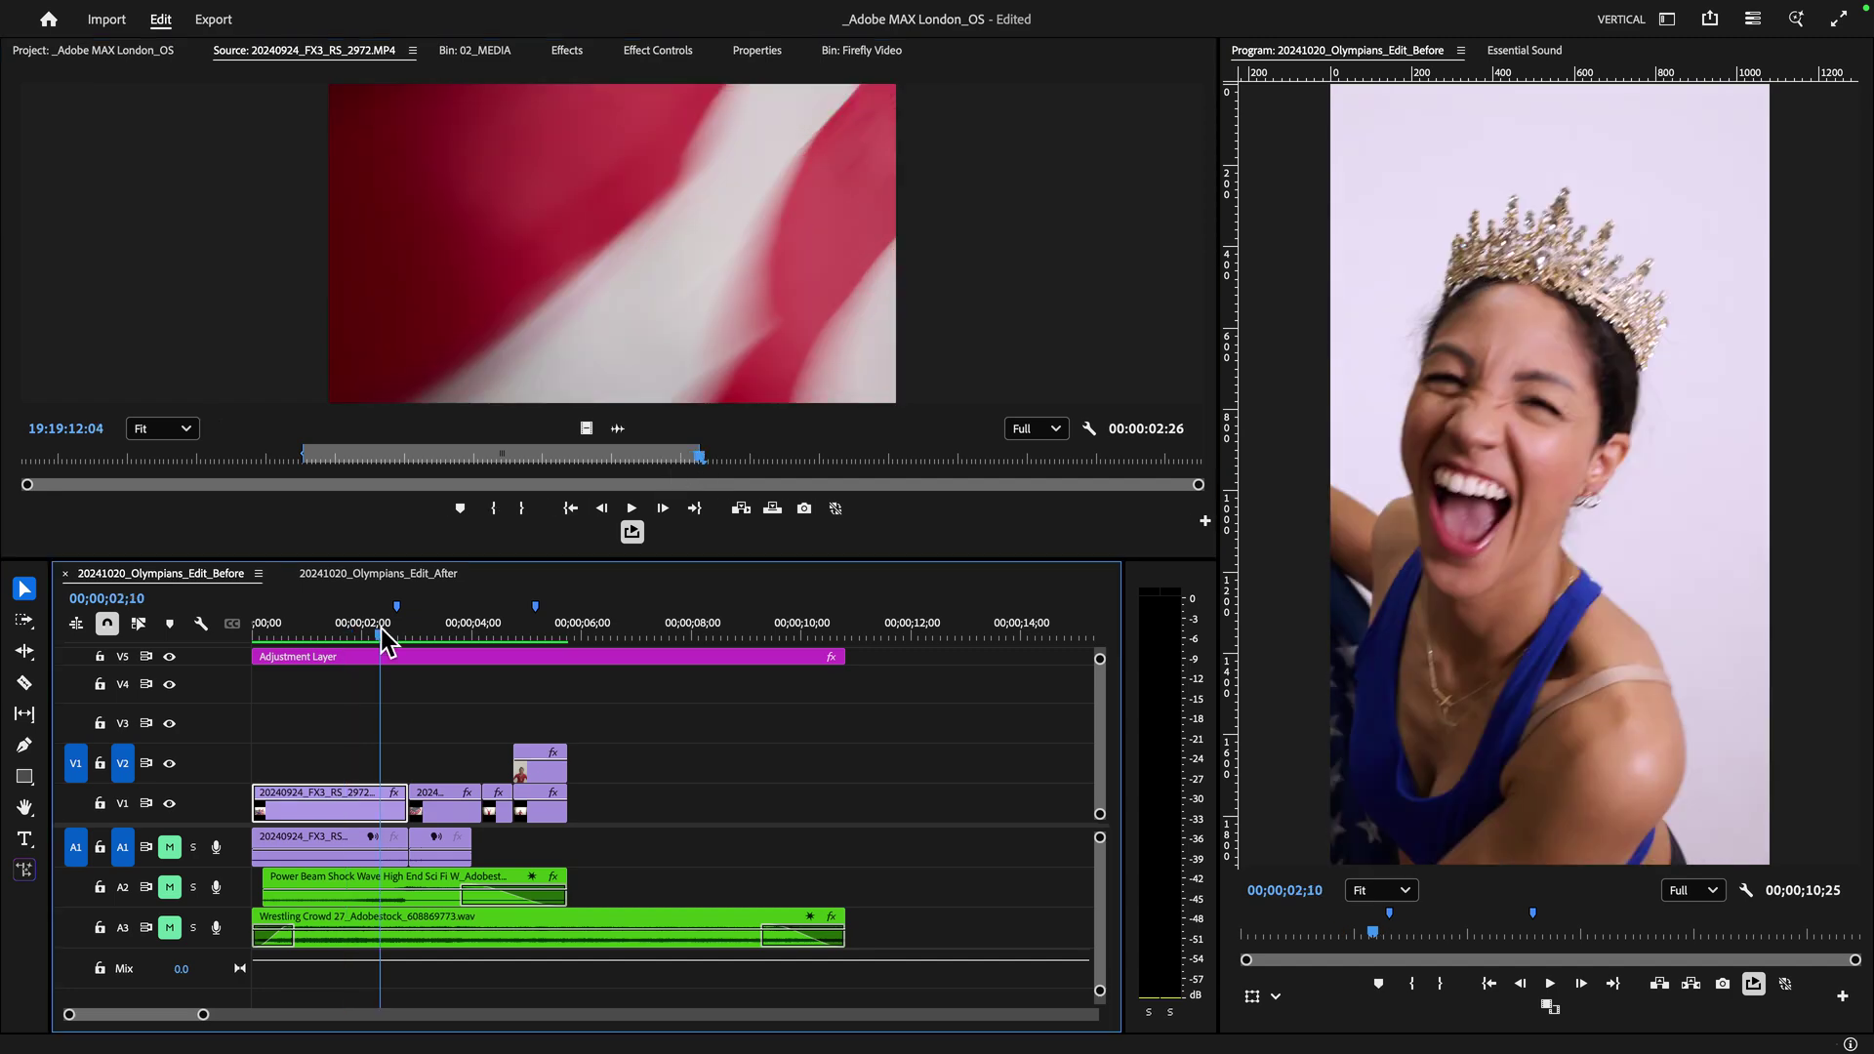
{"action": "left_click_drag", "start_coordinate": [381, 633], "coordinate": [436, 624]}
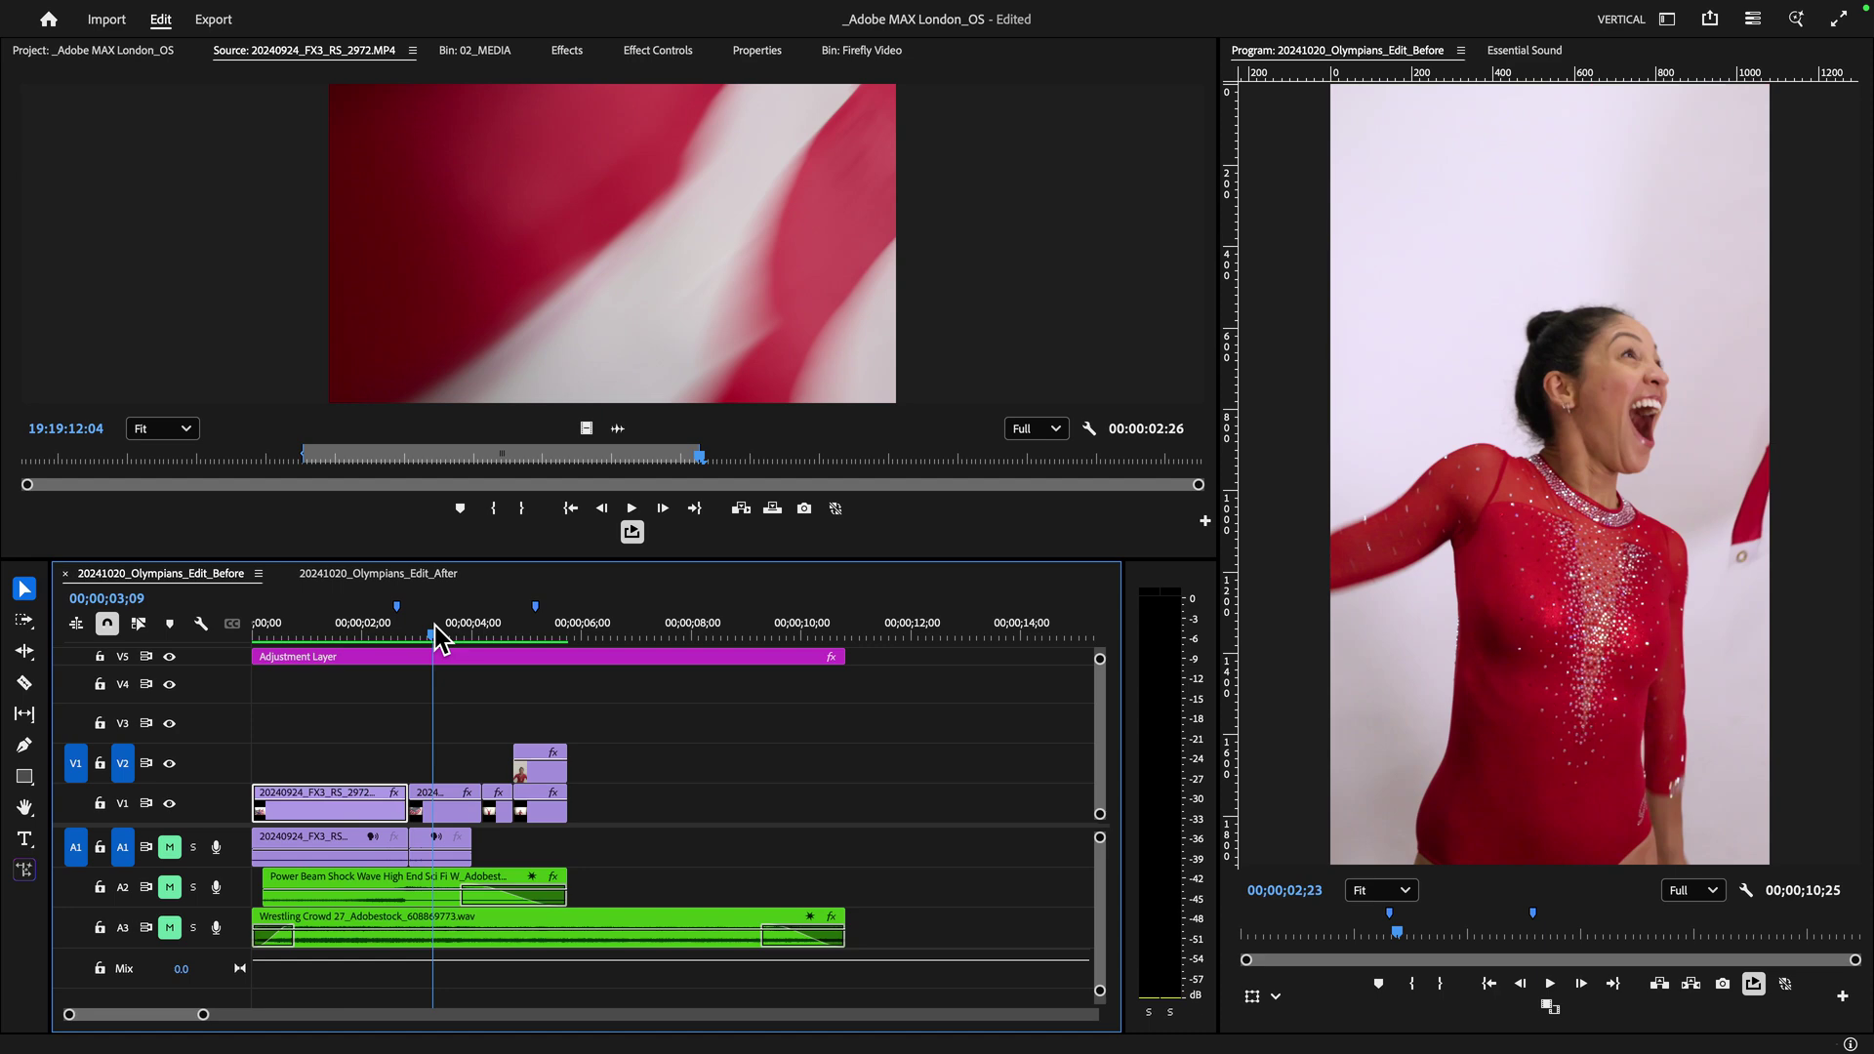
{"action": "left_click", "coordinate": [425, 838]}
{"action": "left_click", "coordinate": [434, 810]}
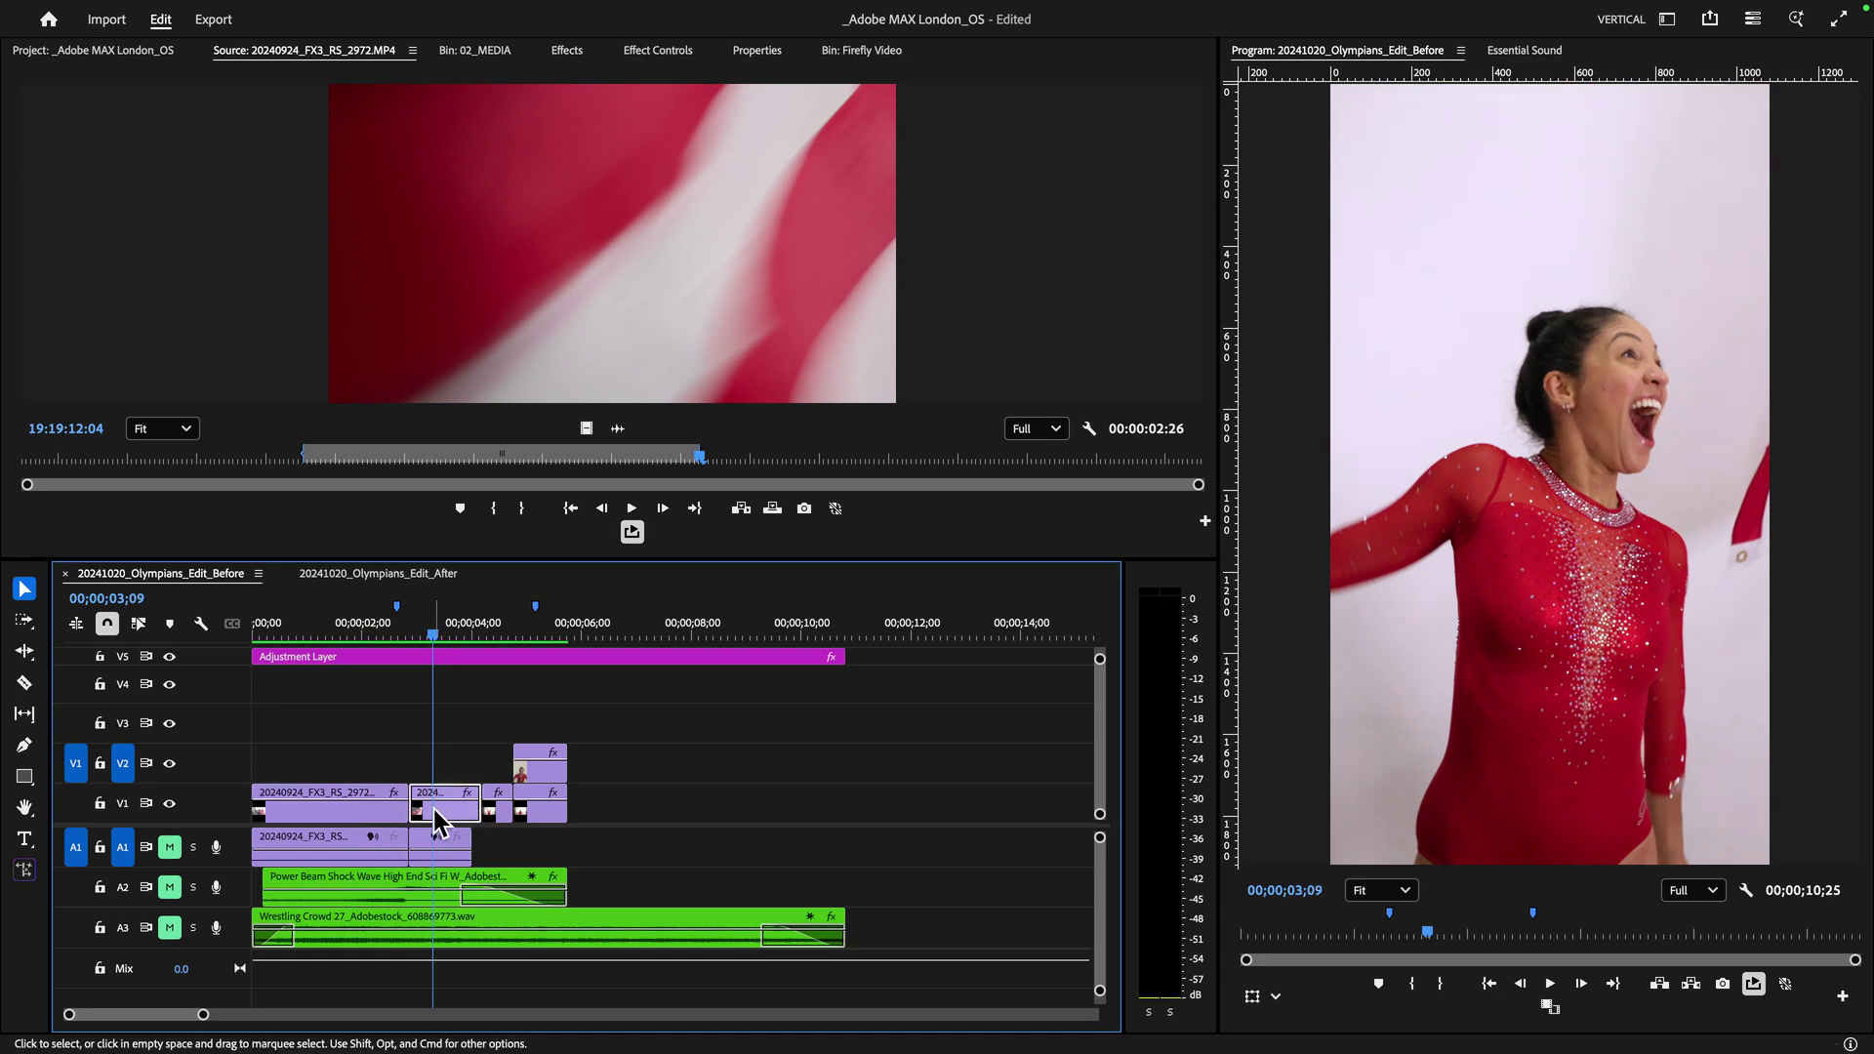
{"action": "double_click", "coordinate": [435, 810]}
{"action": "key", "text": "Right"}
{"action": "key", "text": "Right"}
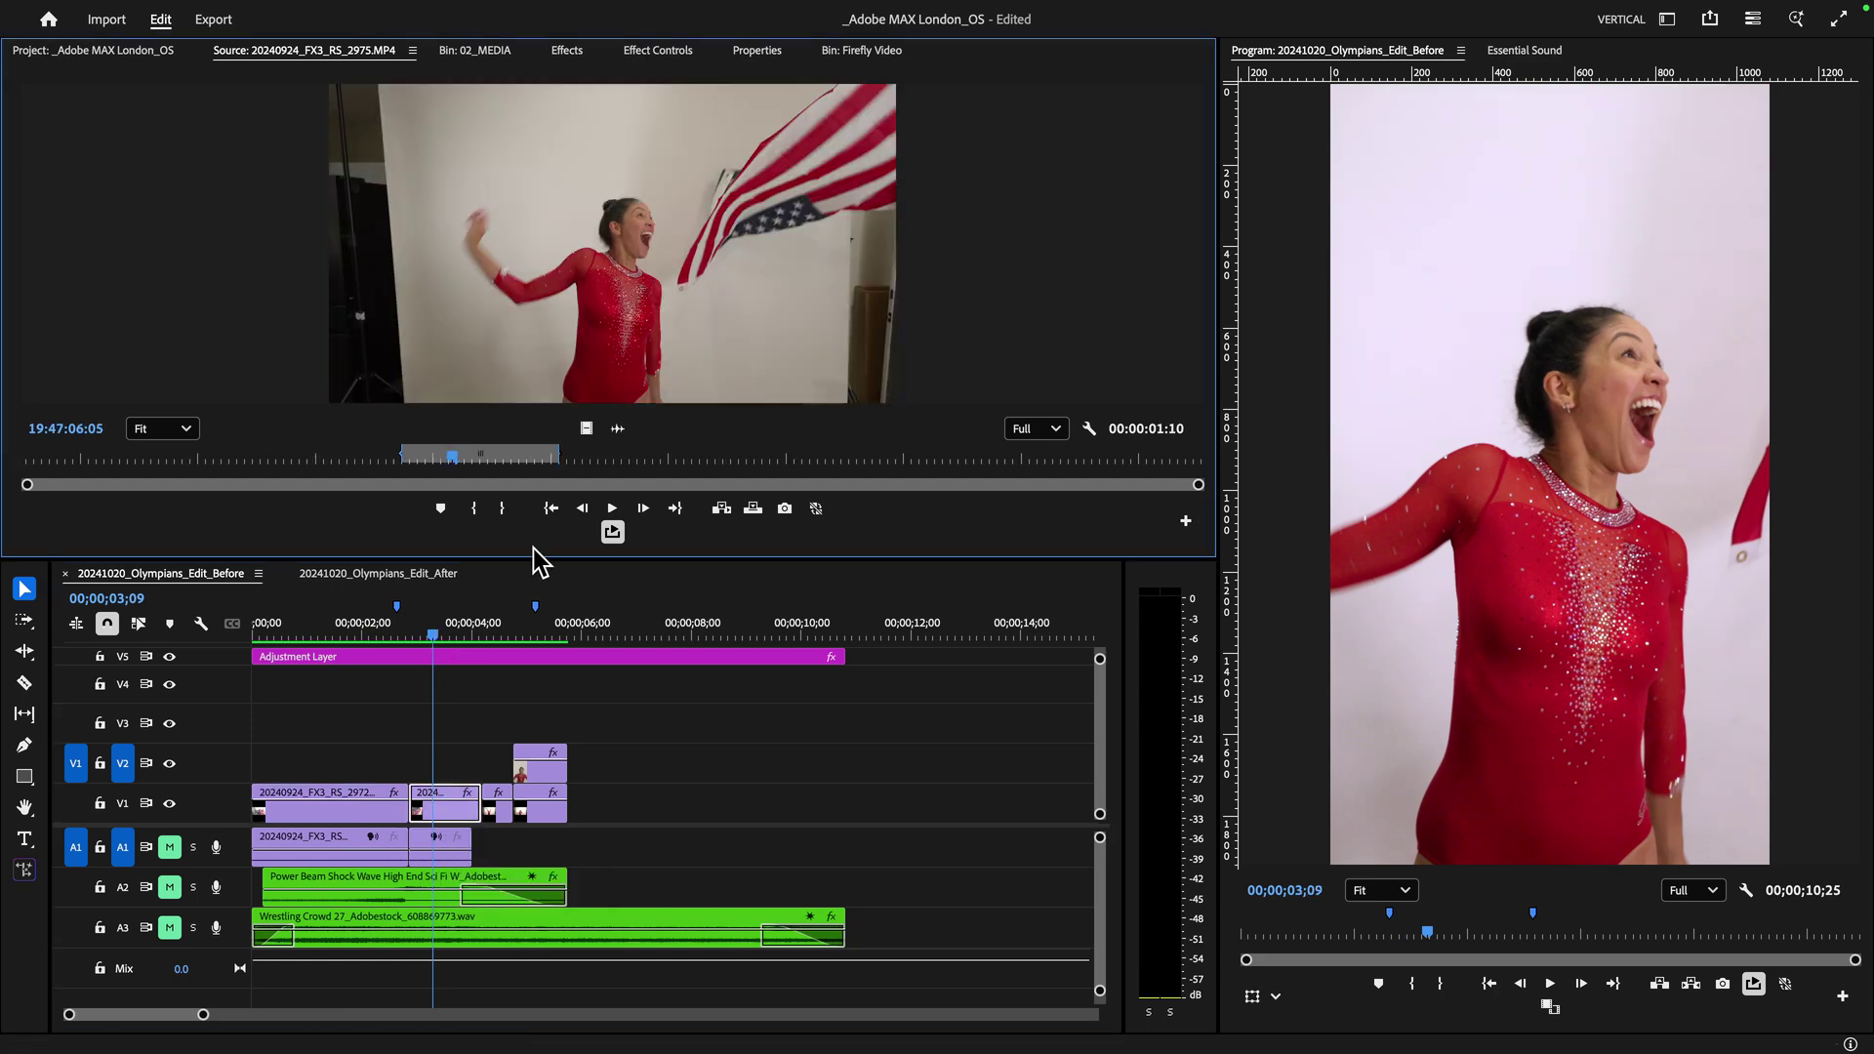
{"action": "left_click", "coordinate": [424, 458]}
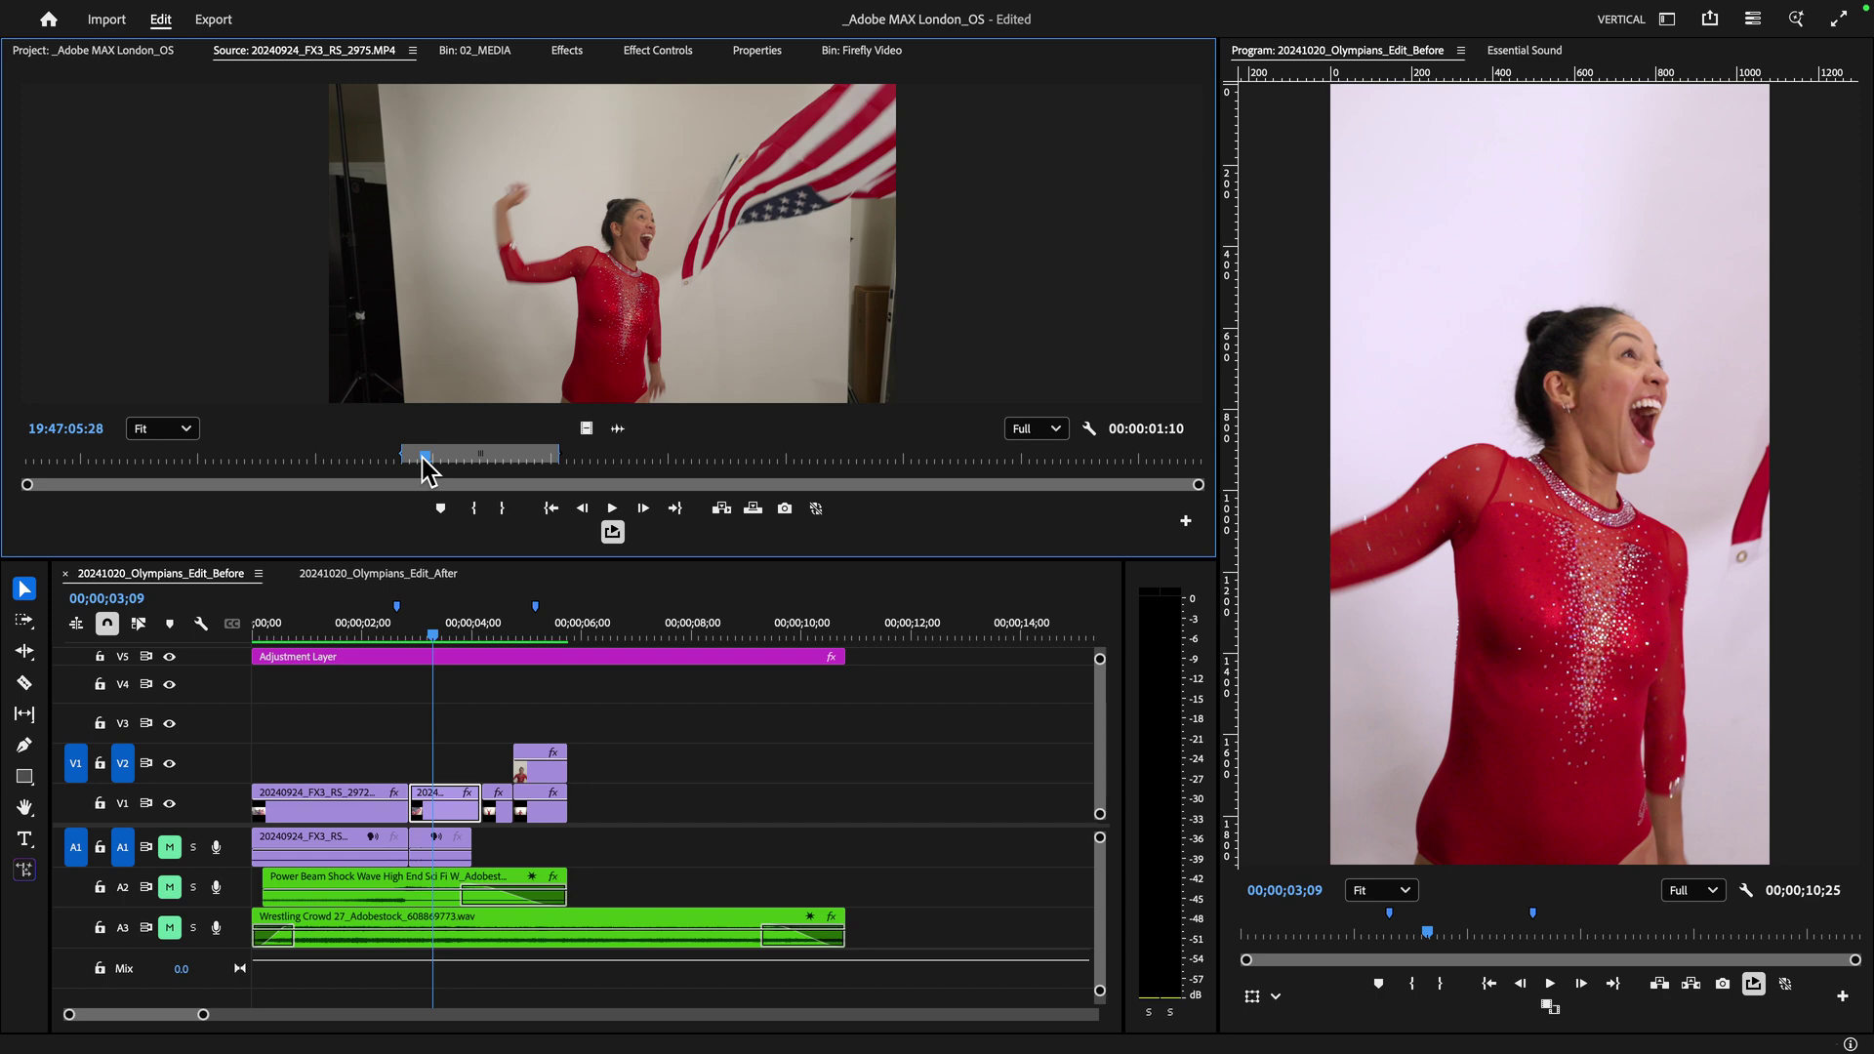
{"action": "left_click_drag", "start_coordinate": [423, 459], "coordinate": [535, 459]}
Step: Replay the sequence from the start, jumping back near 00;00;01;09 to review the first cut
{"action": "left_click_drag", "start_coordinate": [340, 633], "coordinate": [238, 635]}
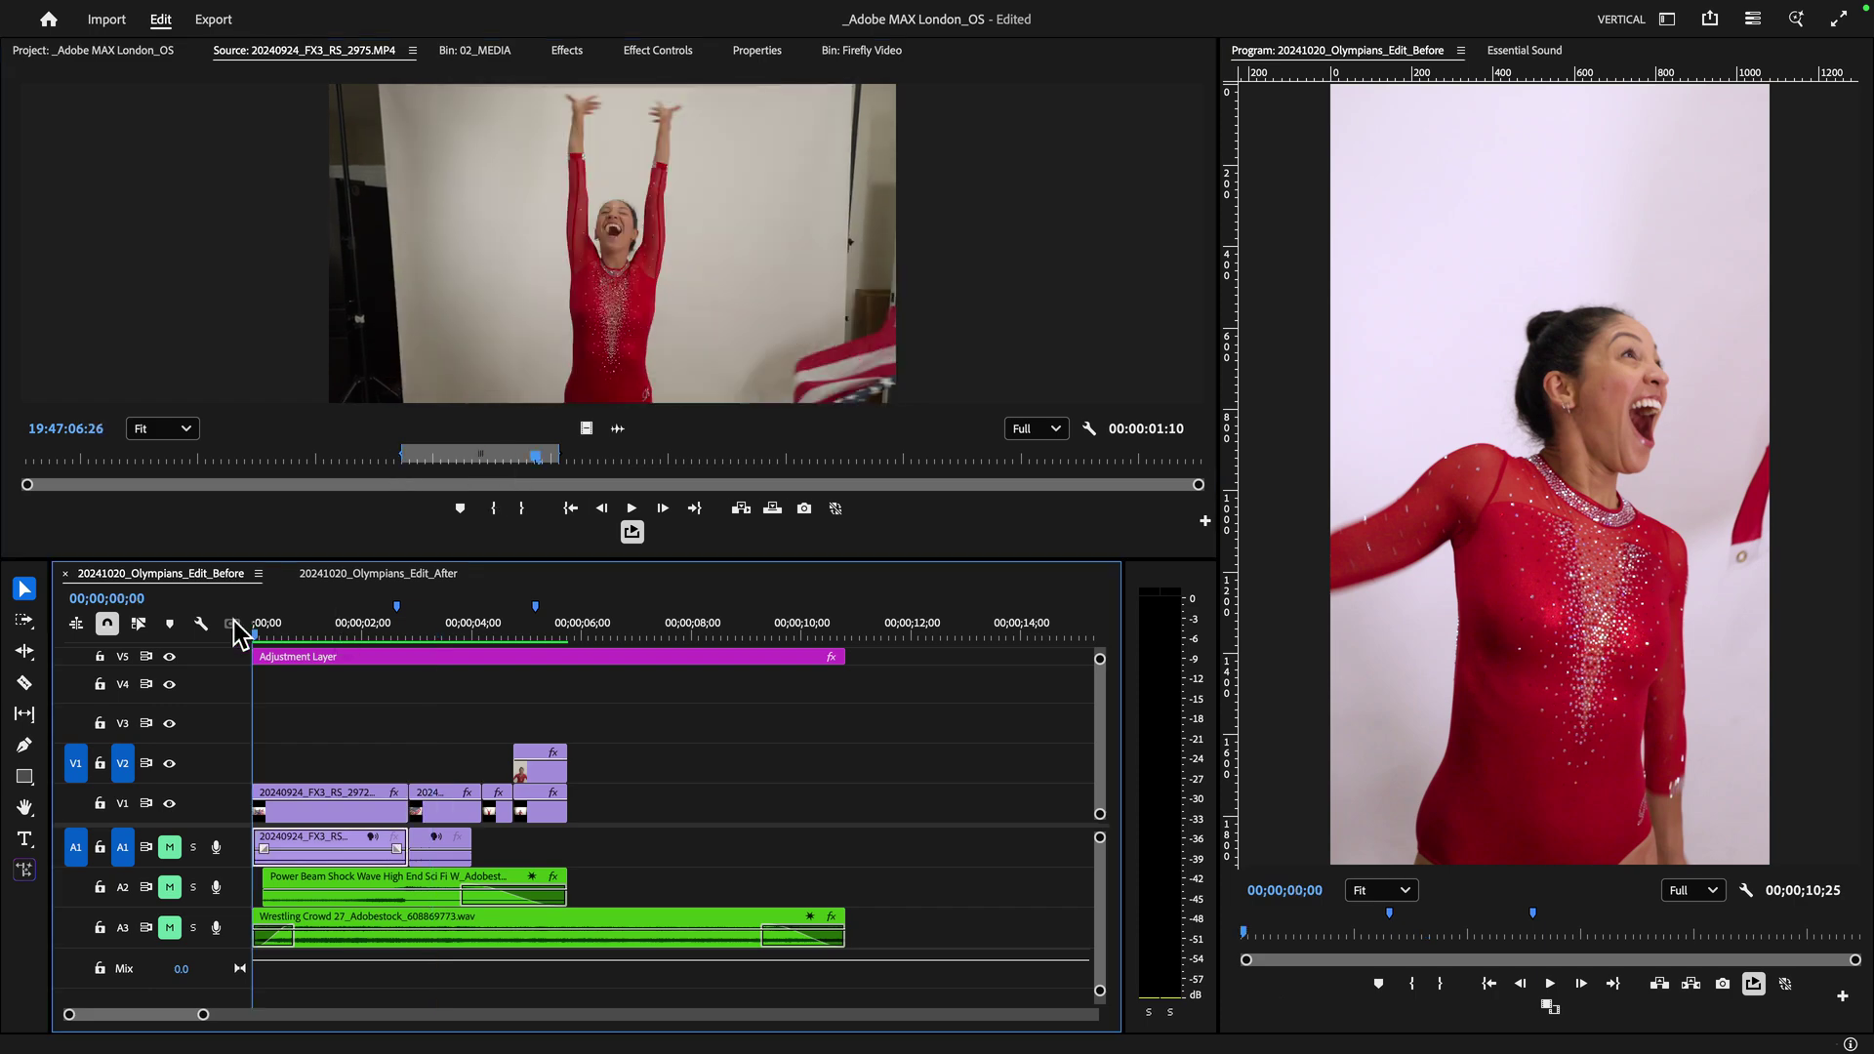
{"action": "key", "text": "space"}
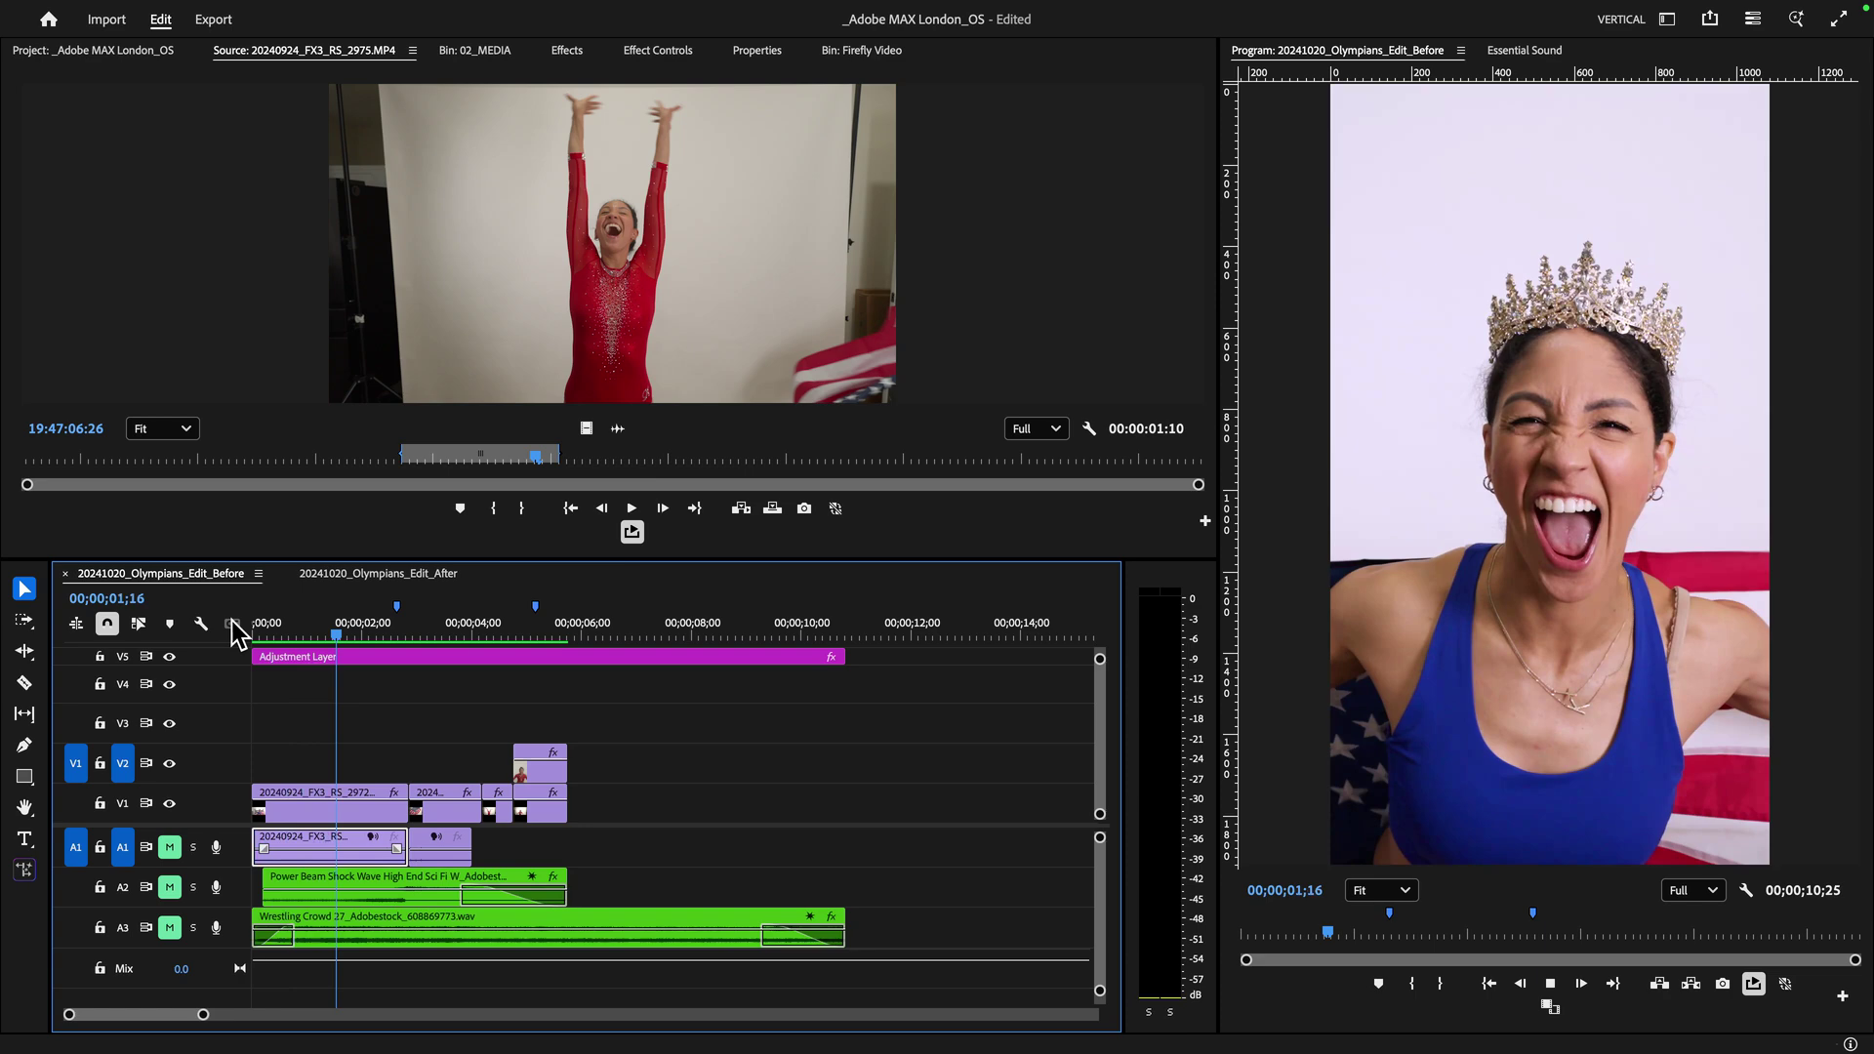
{"action": "key", "text": "space"}
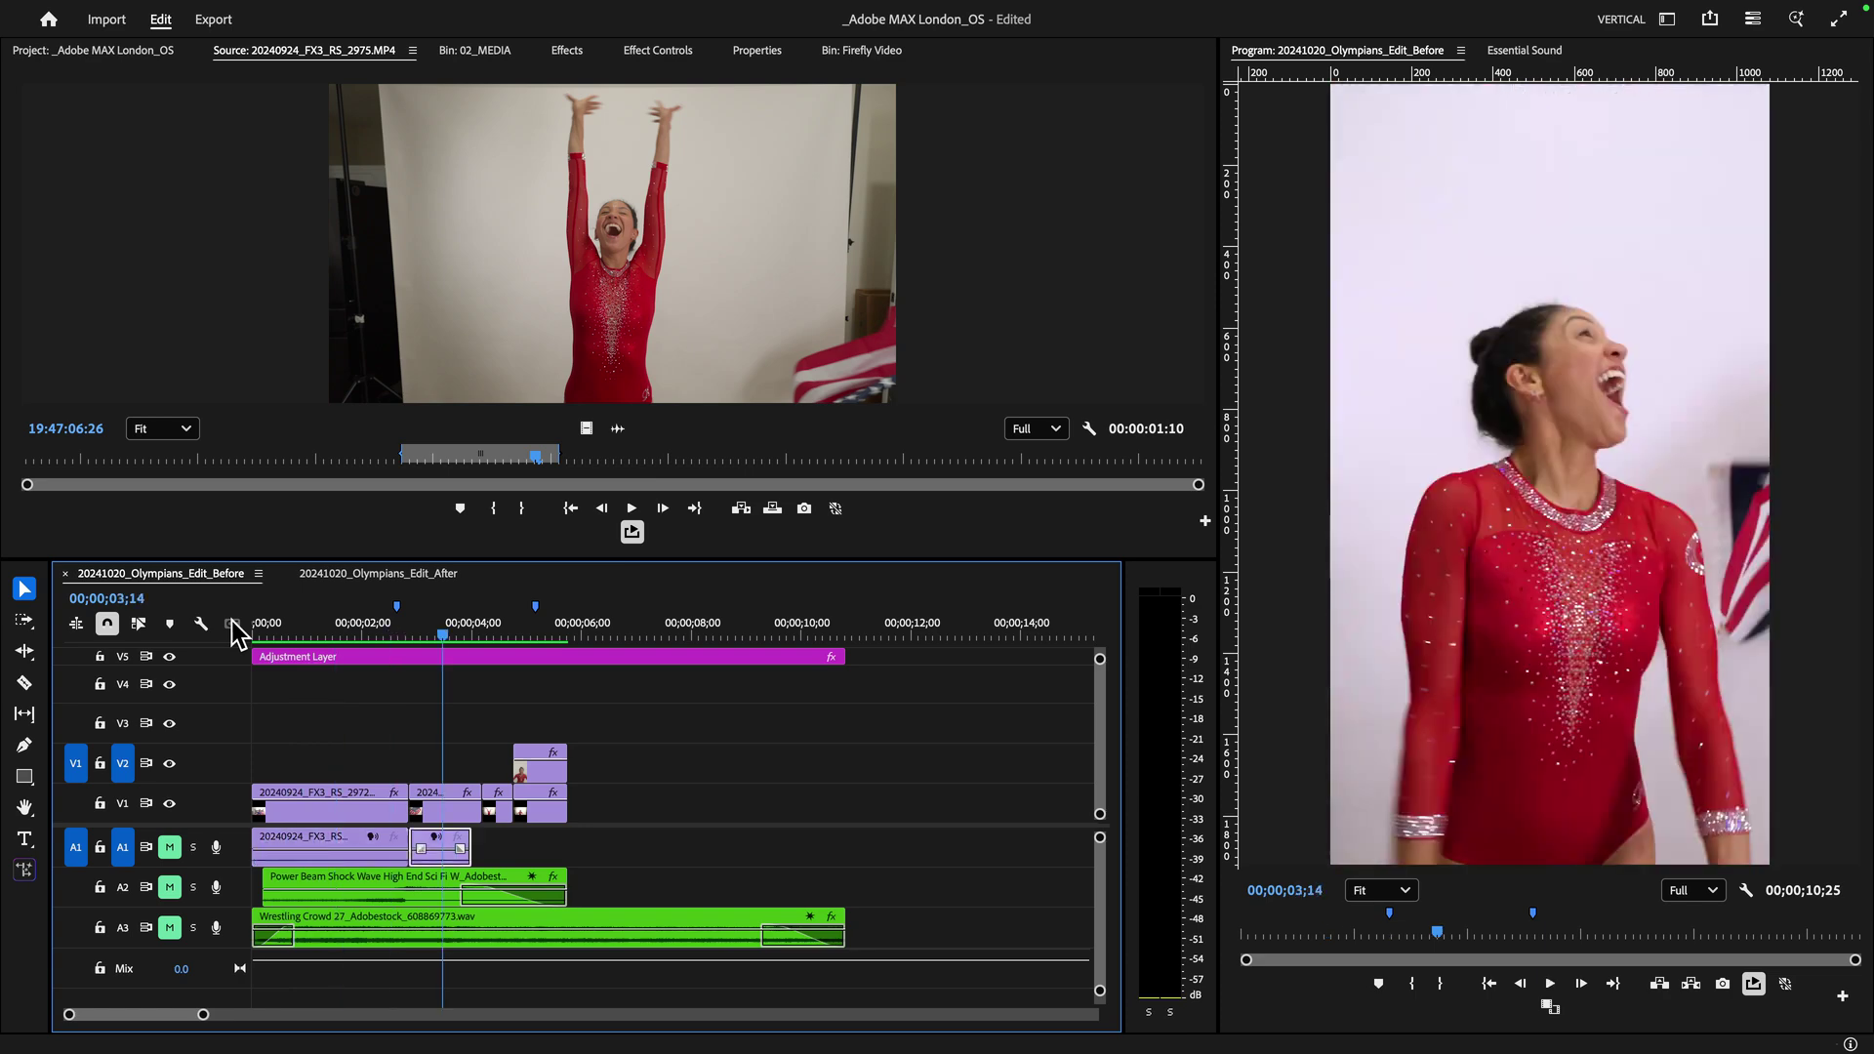
{"action": "left_click_drag", "start_coordinate": [384, 630], "coordinate": [209, 641]}
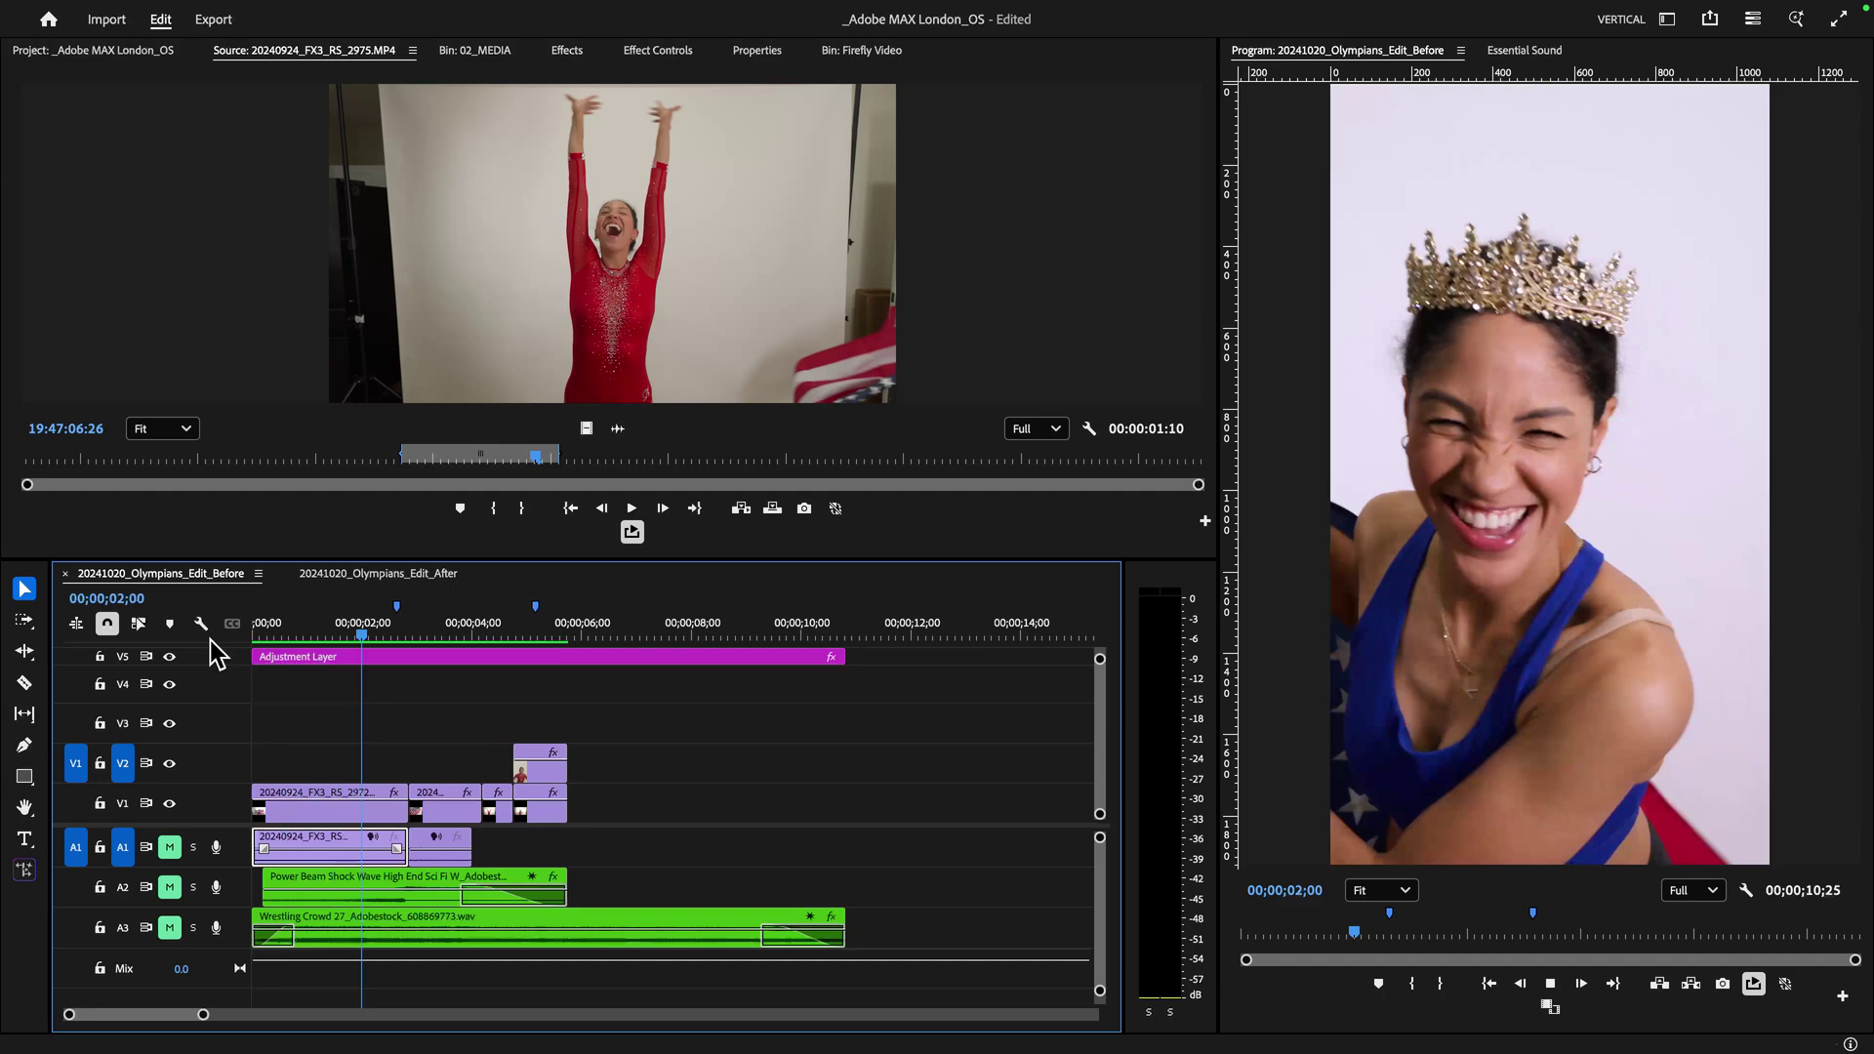
{"action": "key", "text": "space"}
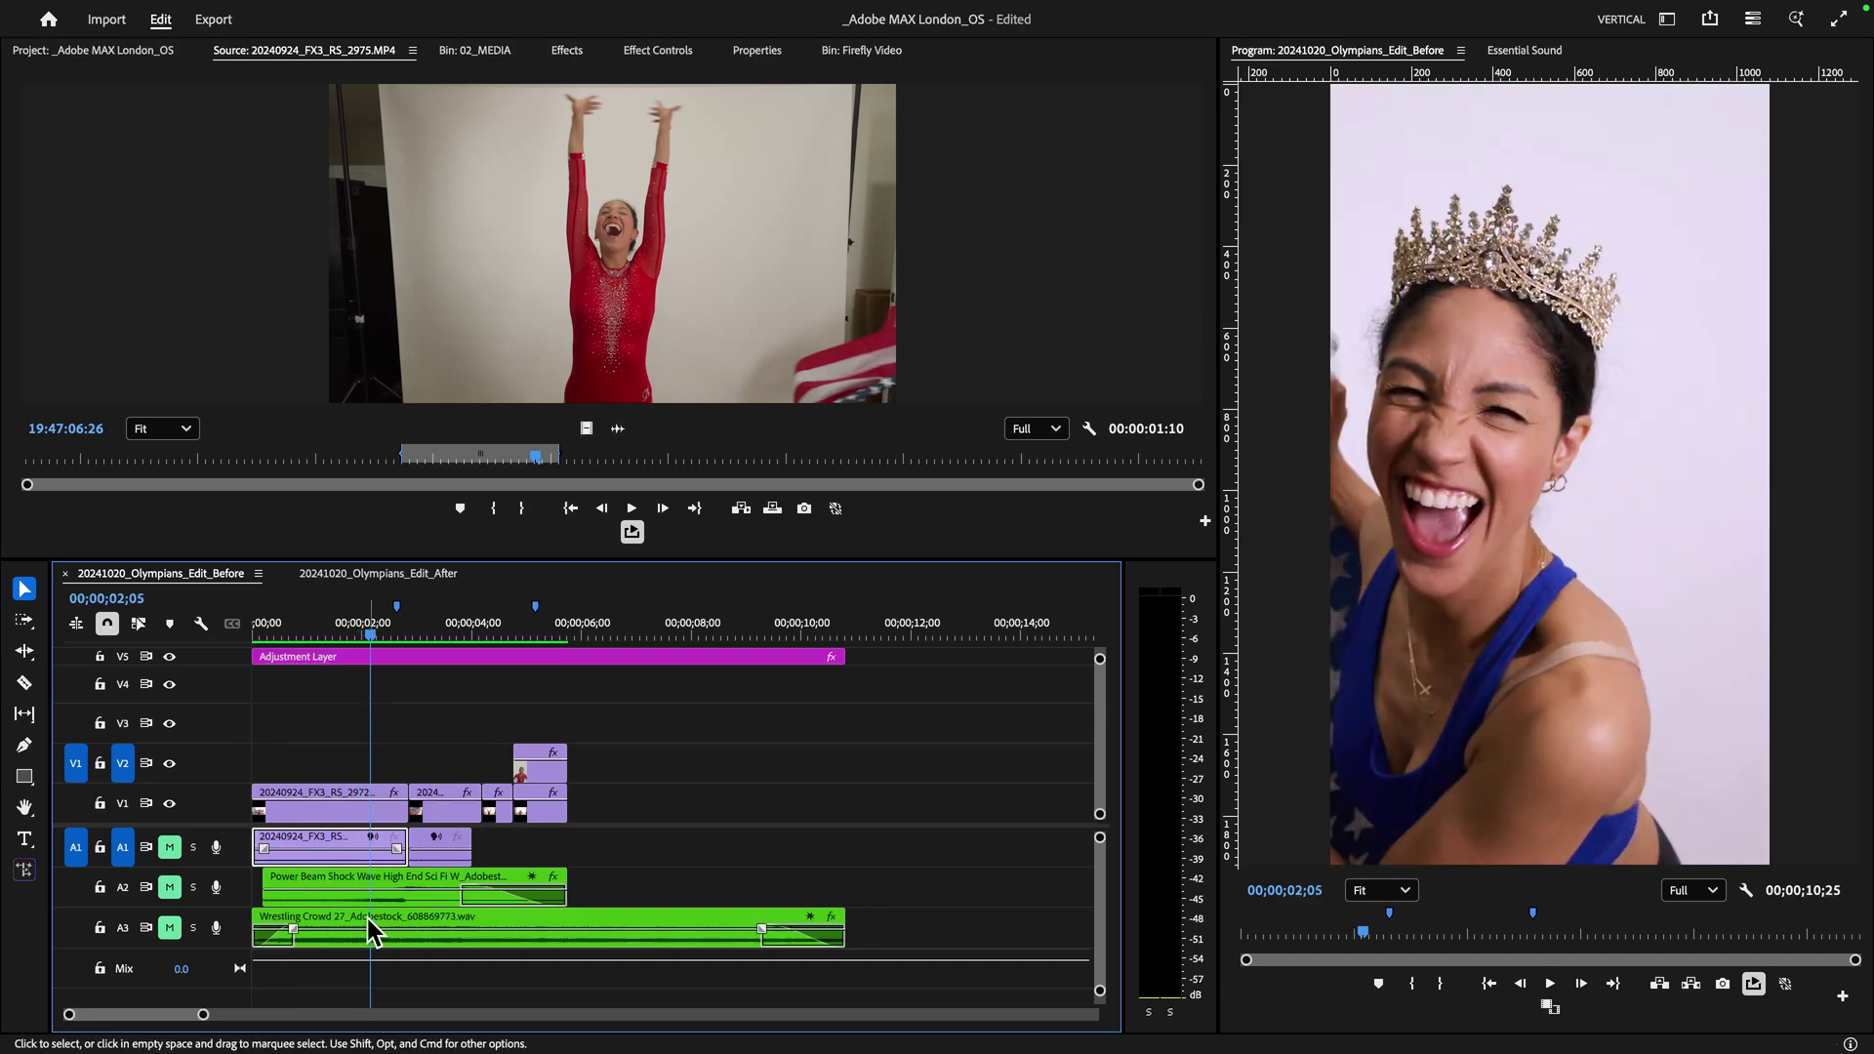
Step: Search free Adobe Stock sound effects in Essential Sound for 'wrestling crowd'
{"action": "left_click", "coordinate": [1525, 50]}
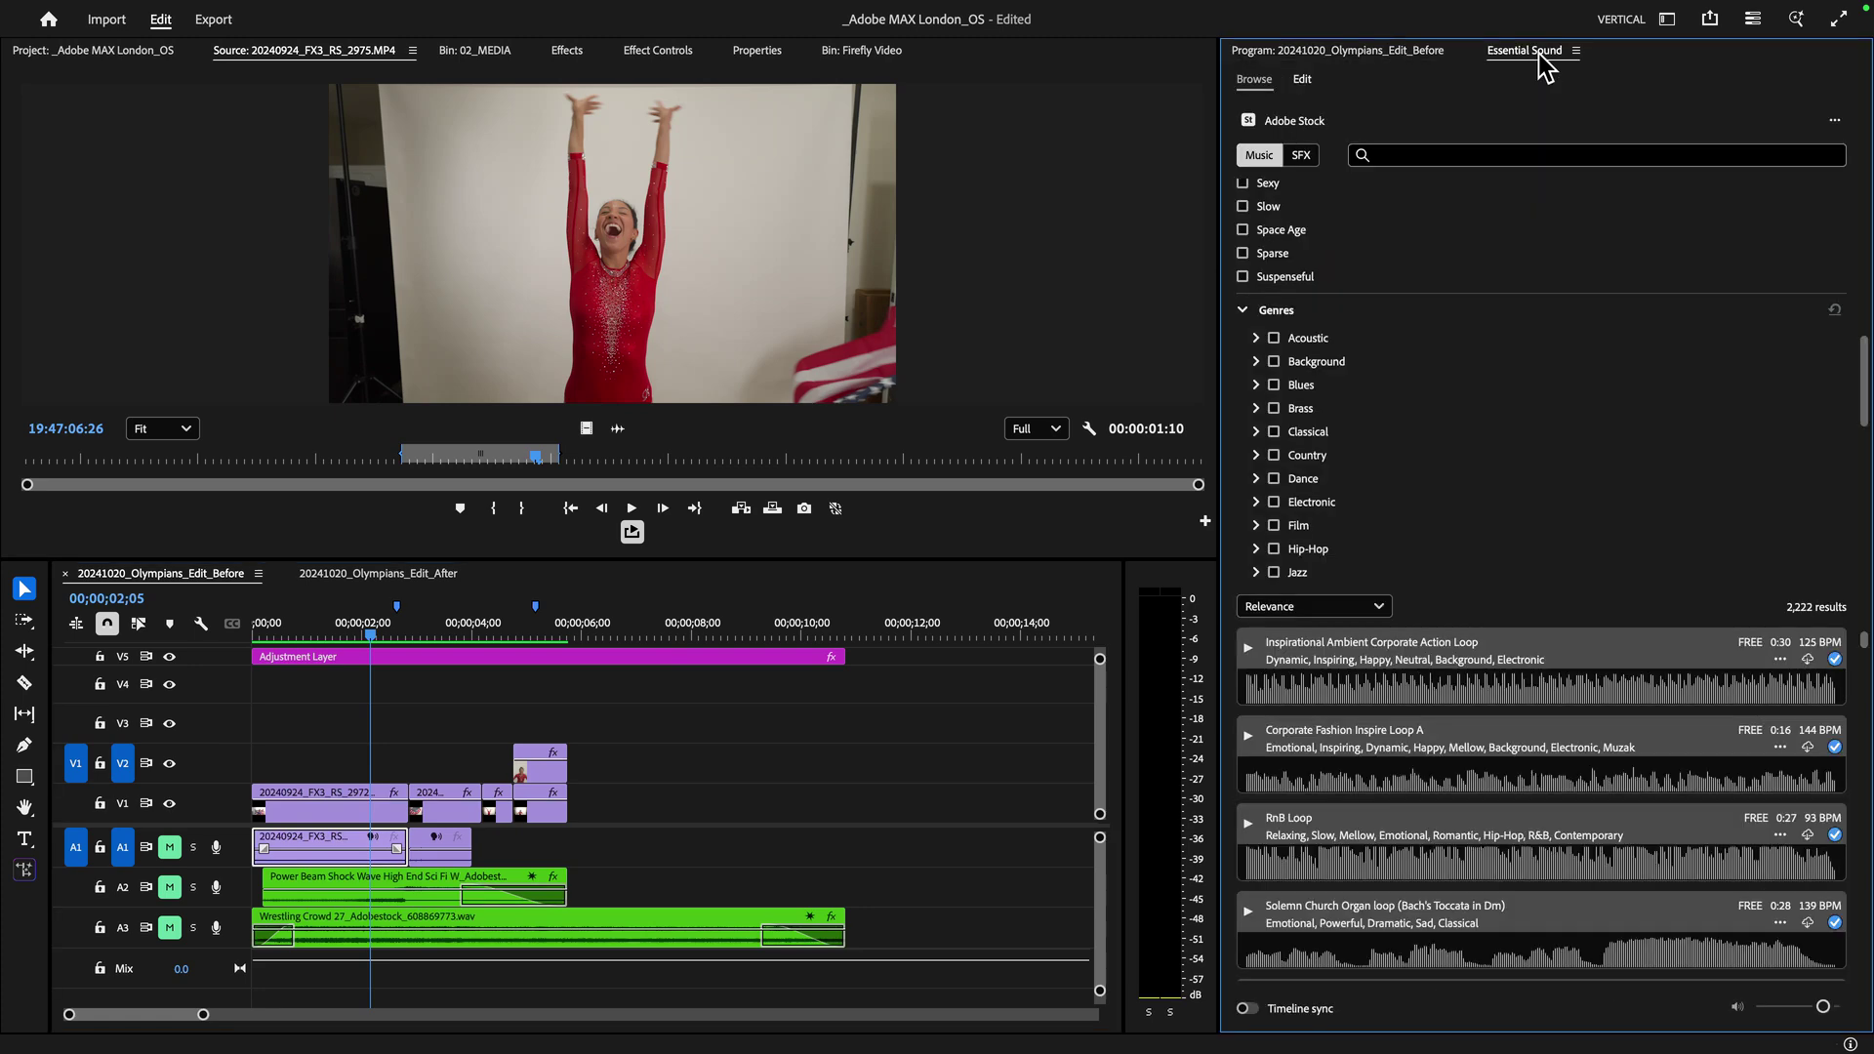
{"action": "left_click", "coordinate": [1305, 158]}
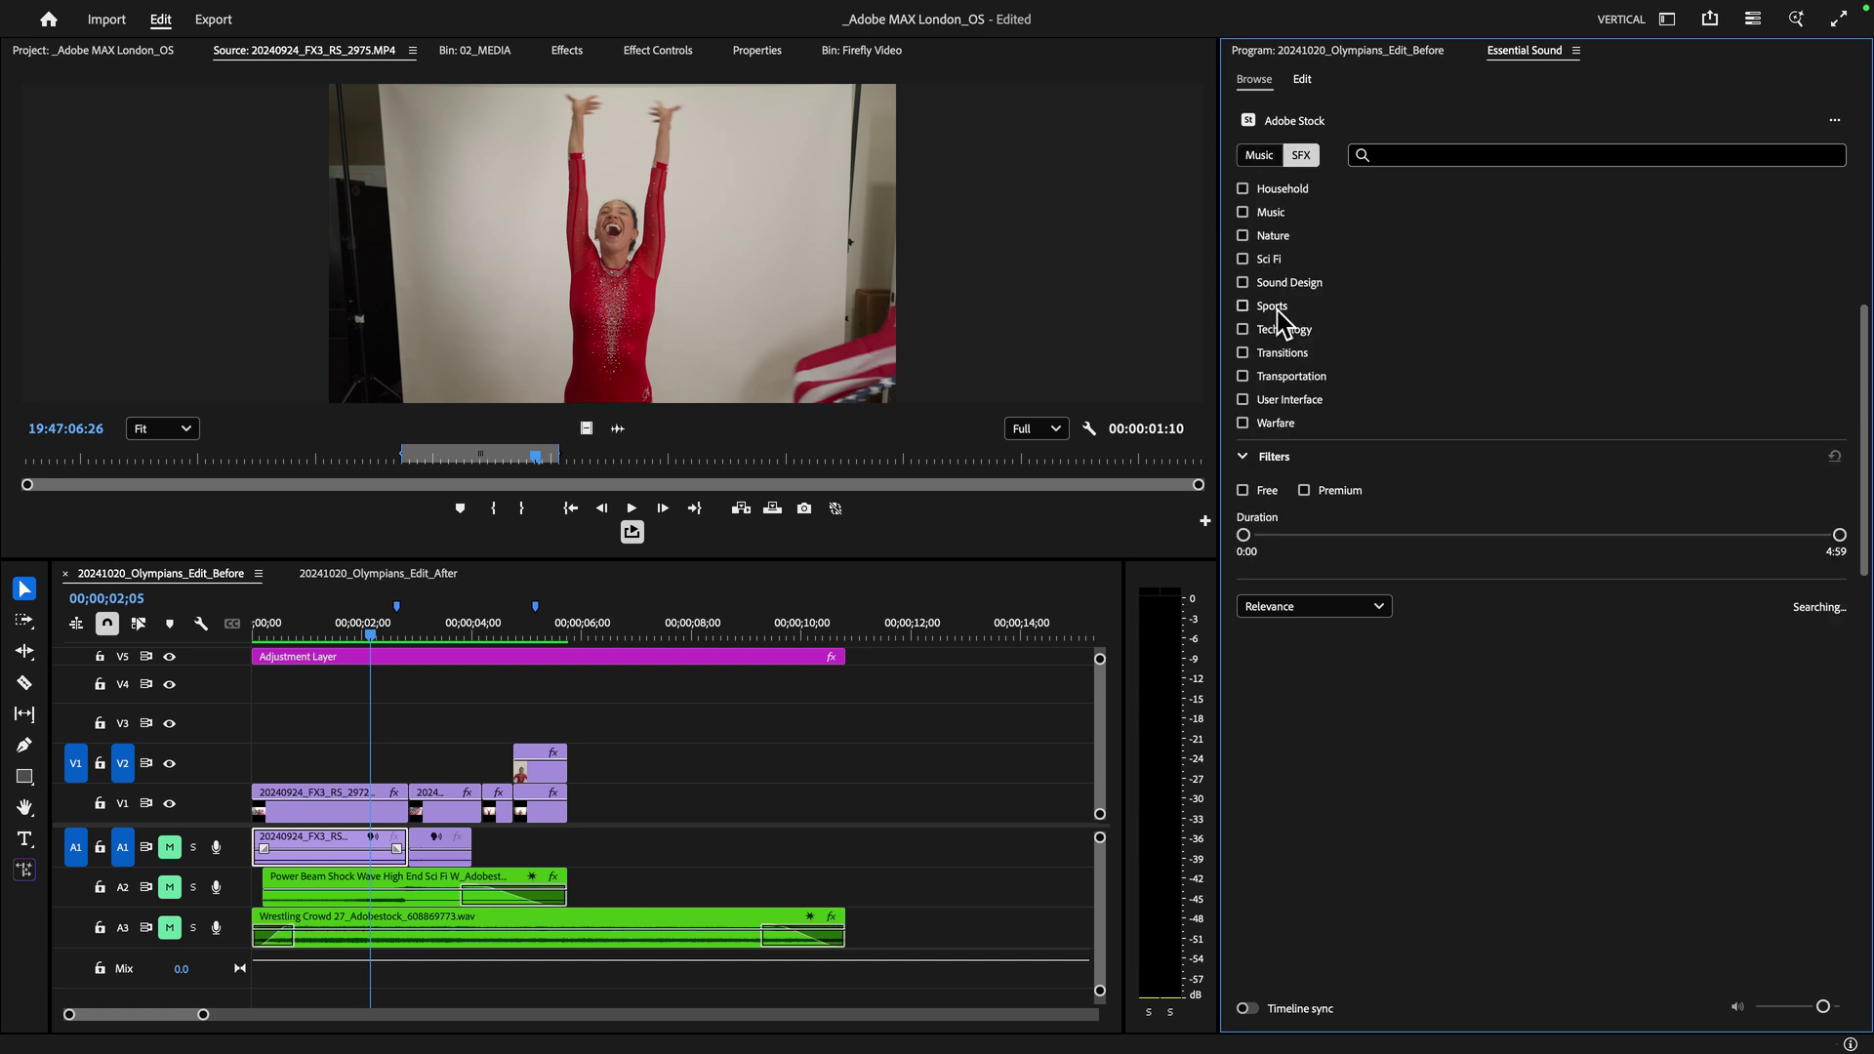
{"action": "scroll", "coordinate": [1276, 349], "scroll_direction": "up", "scroll_amount": 1}
{"action": "scroll", "coordinate": [1275, 350], "scroll_direction": "up", "scroll_amount": 1}
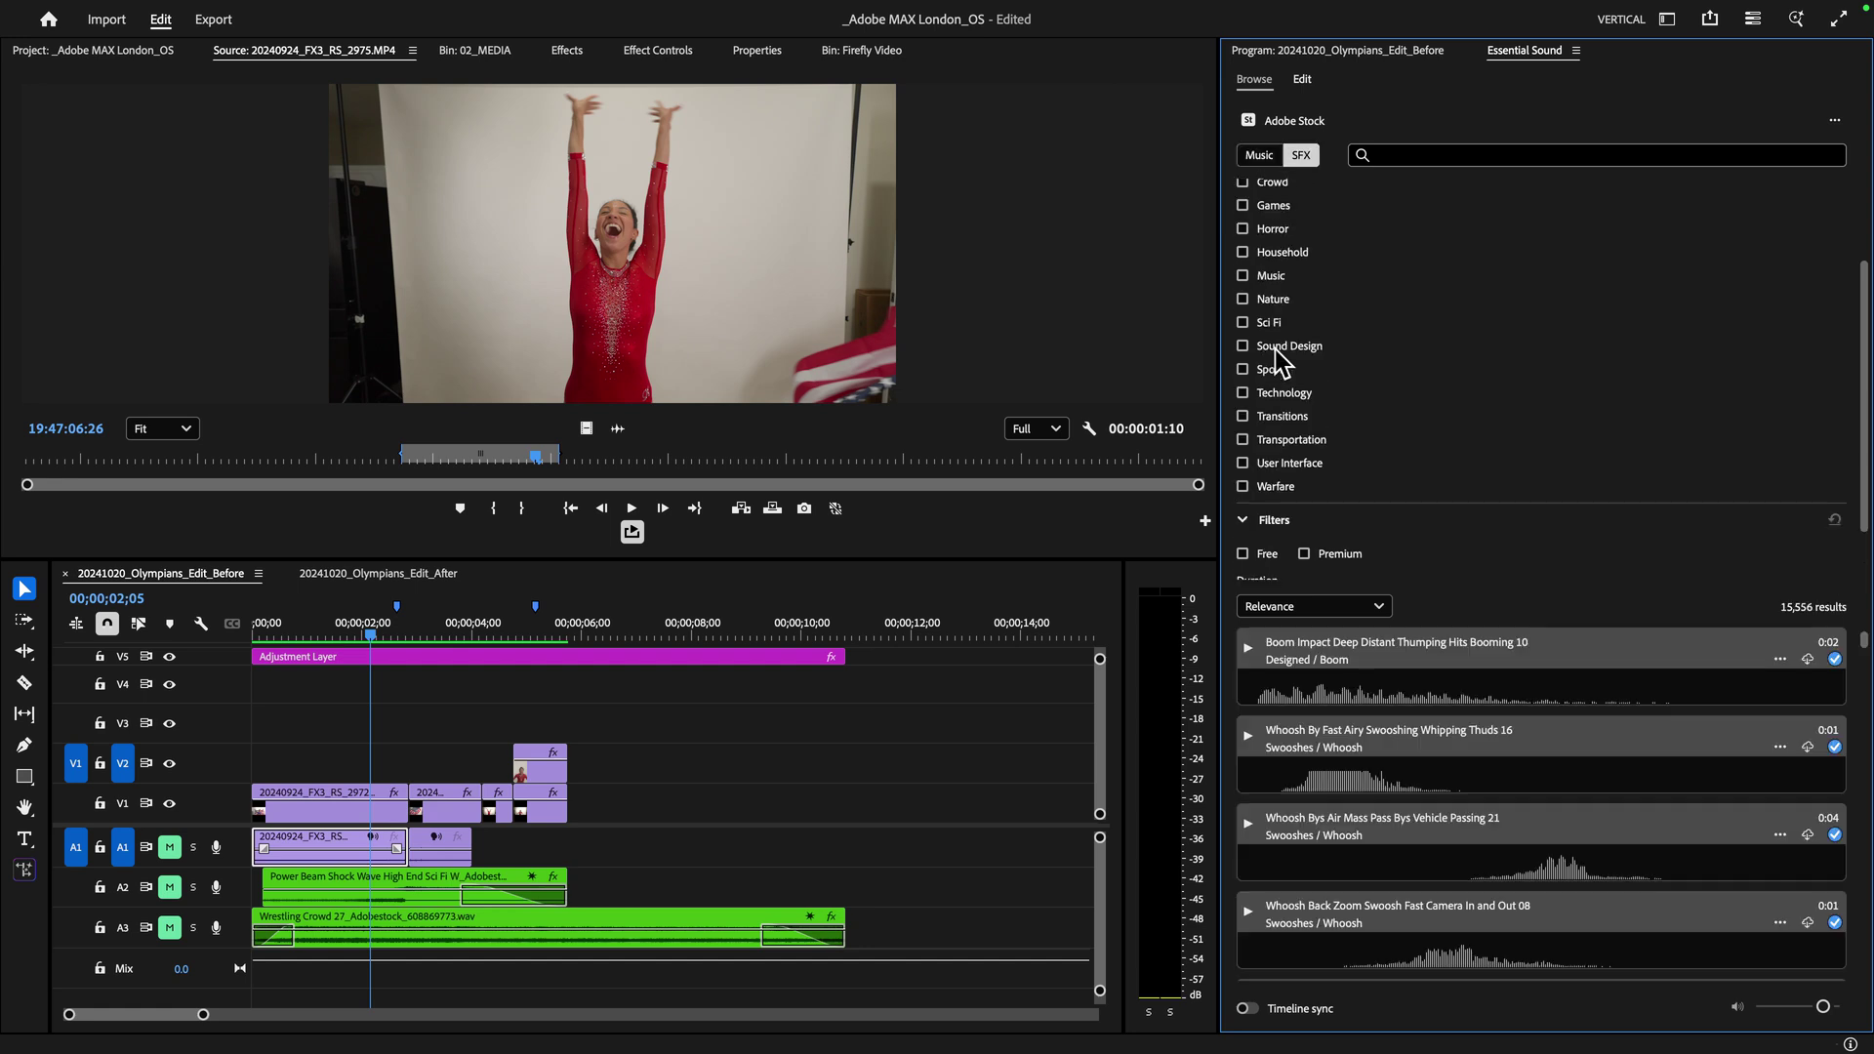
{"action": "scroll", "coordinate": [1269, 410], "scroll_direction": "down", "scroll_amount": 2}
{"action": "left_click", "coordinate": [1256, 489]}
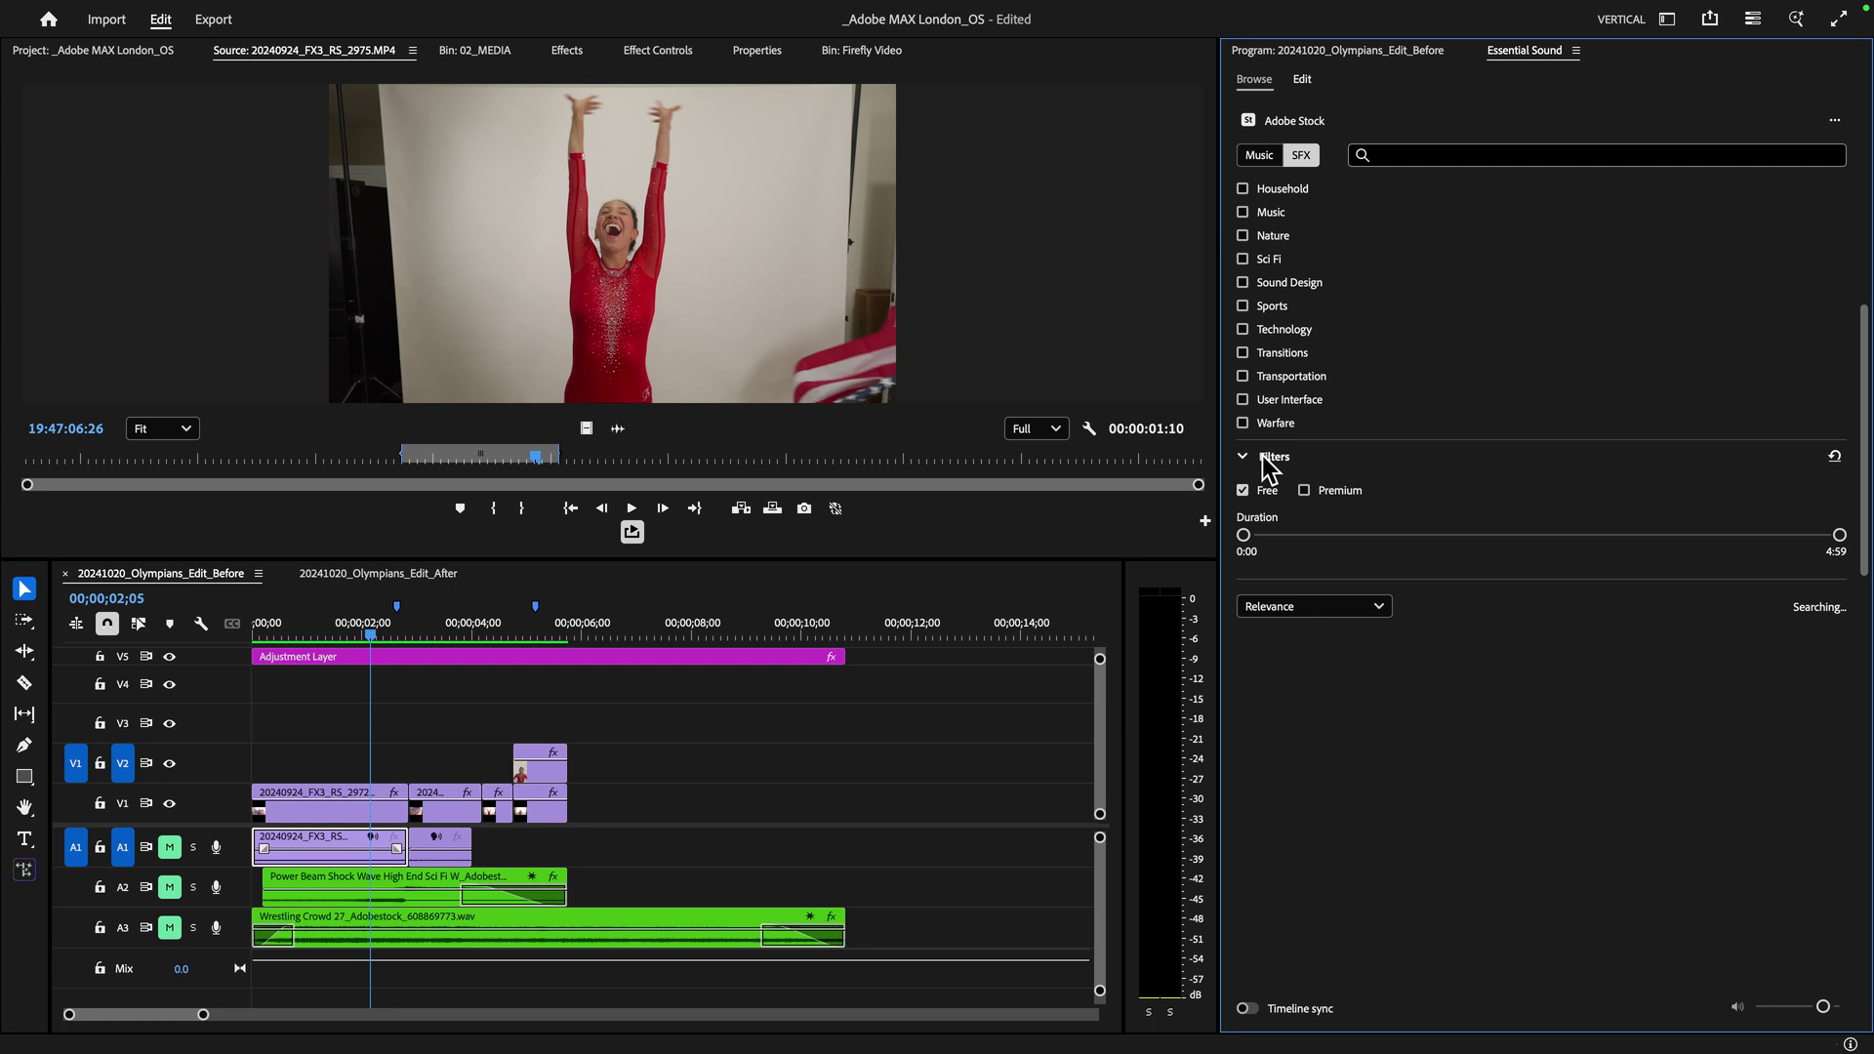
{"action": "left_click", "coordinate": [1442, 157]}
{"action": "type", "text": "w"}
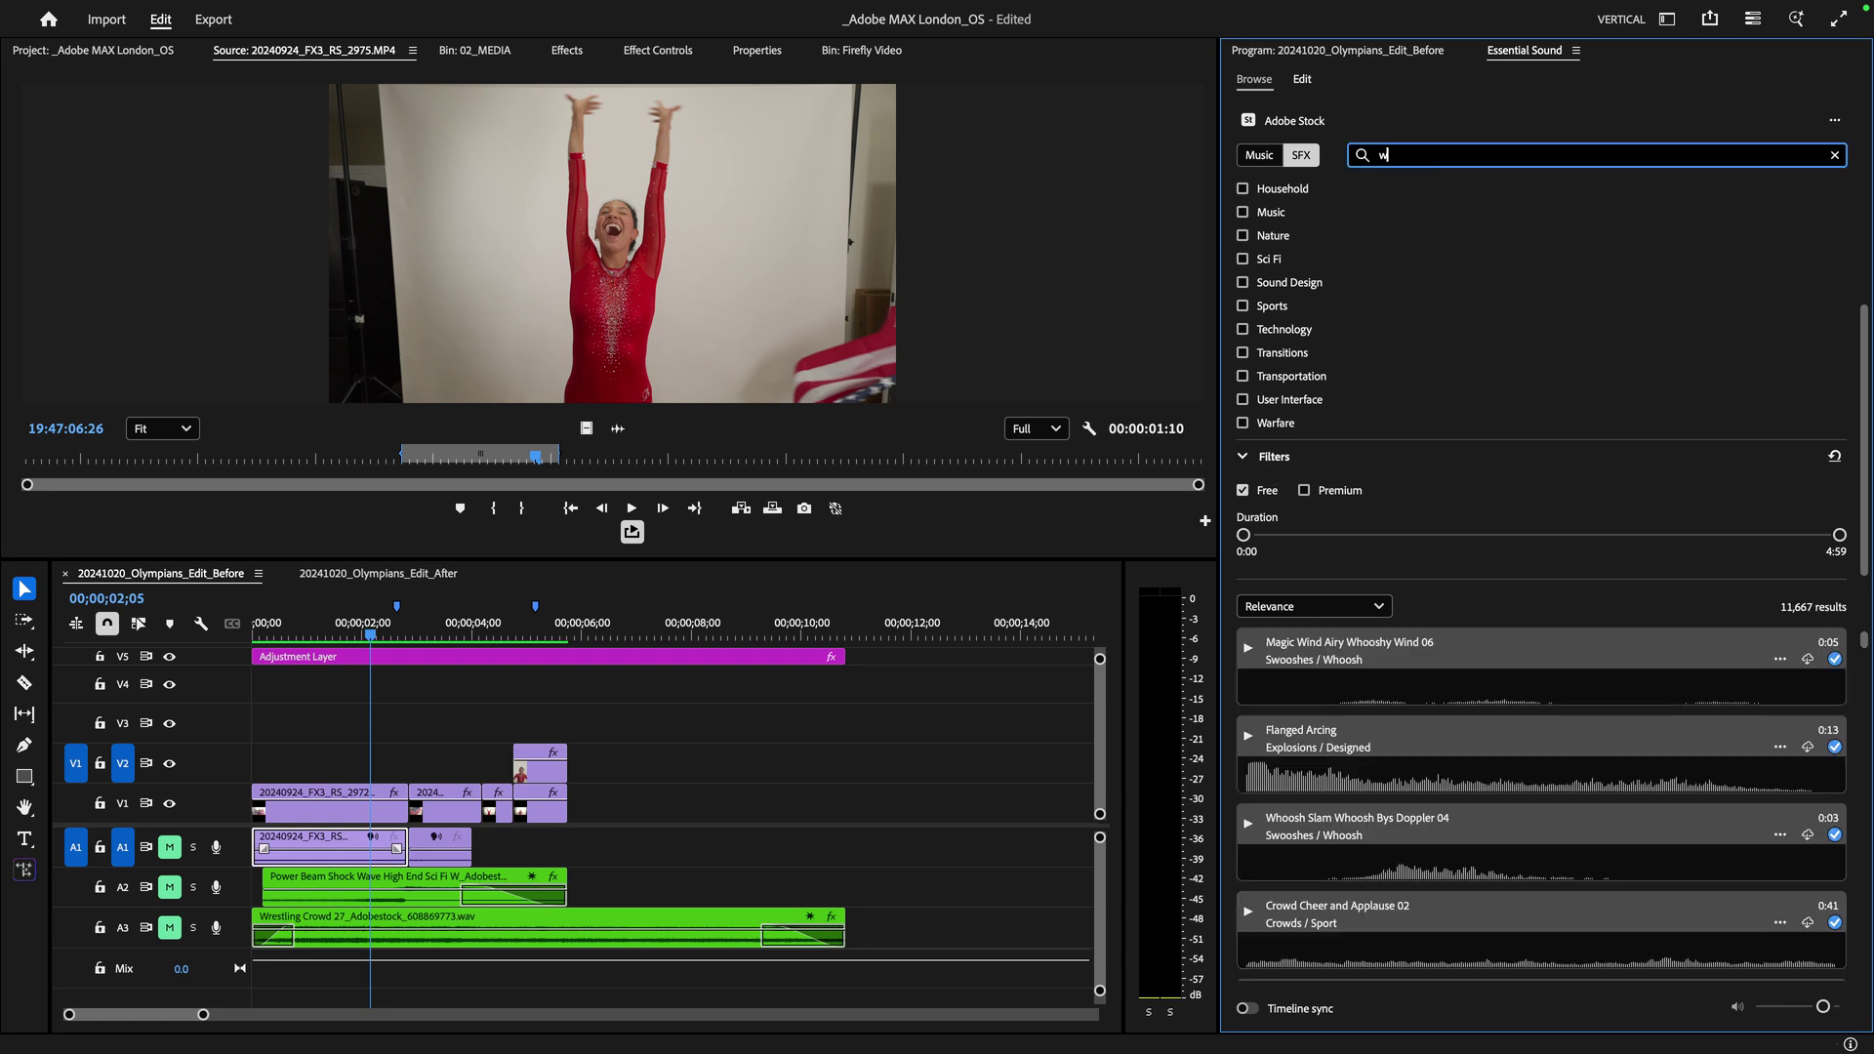
{"action": "type", "text": "restling crowd"}
Step: Filter the results to Crowd and preview Wrestling Crowd 27
{"action": "scroll", "coordinate": [1240, 262], "scroll_direction": "up", "scroll_amount": 3}
{"action": "left_click", "coordinate": [1242, 254]}
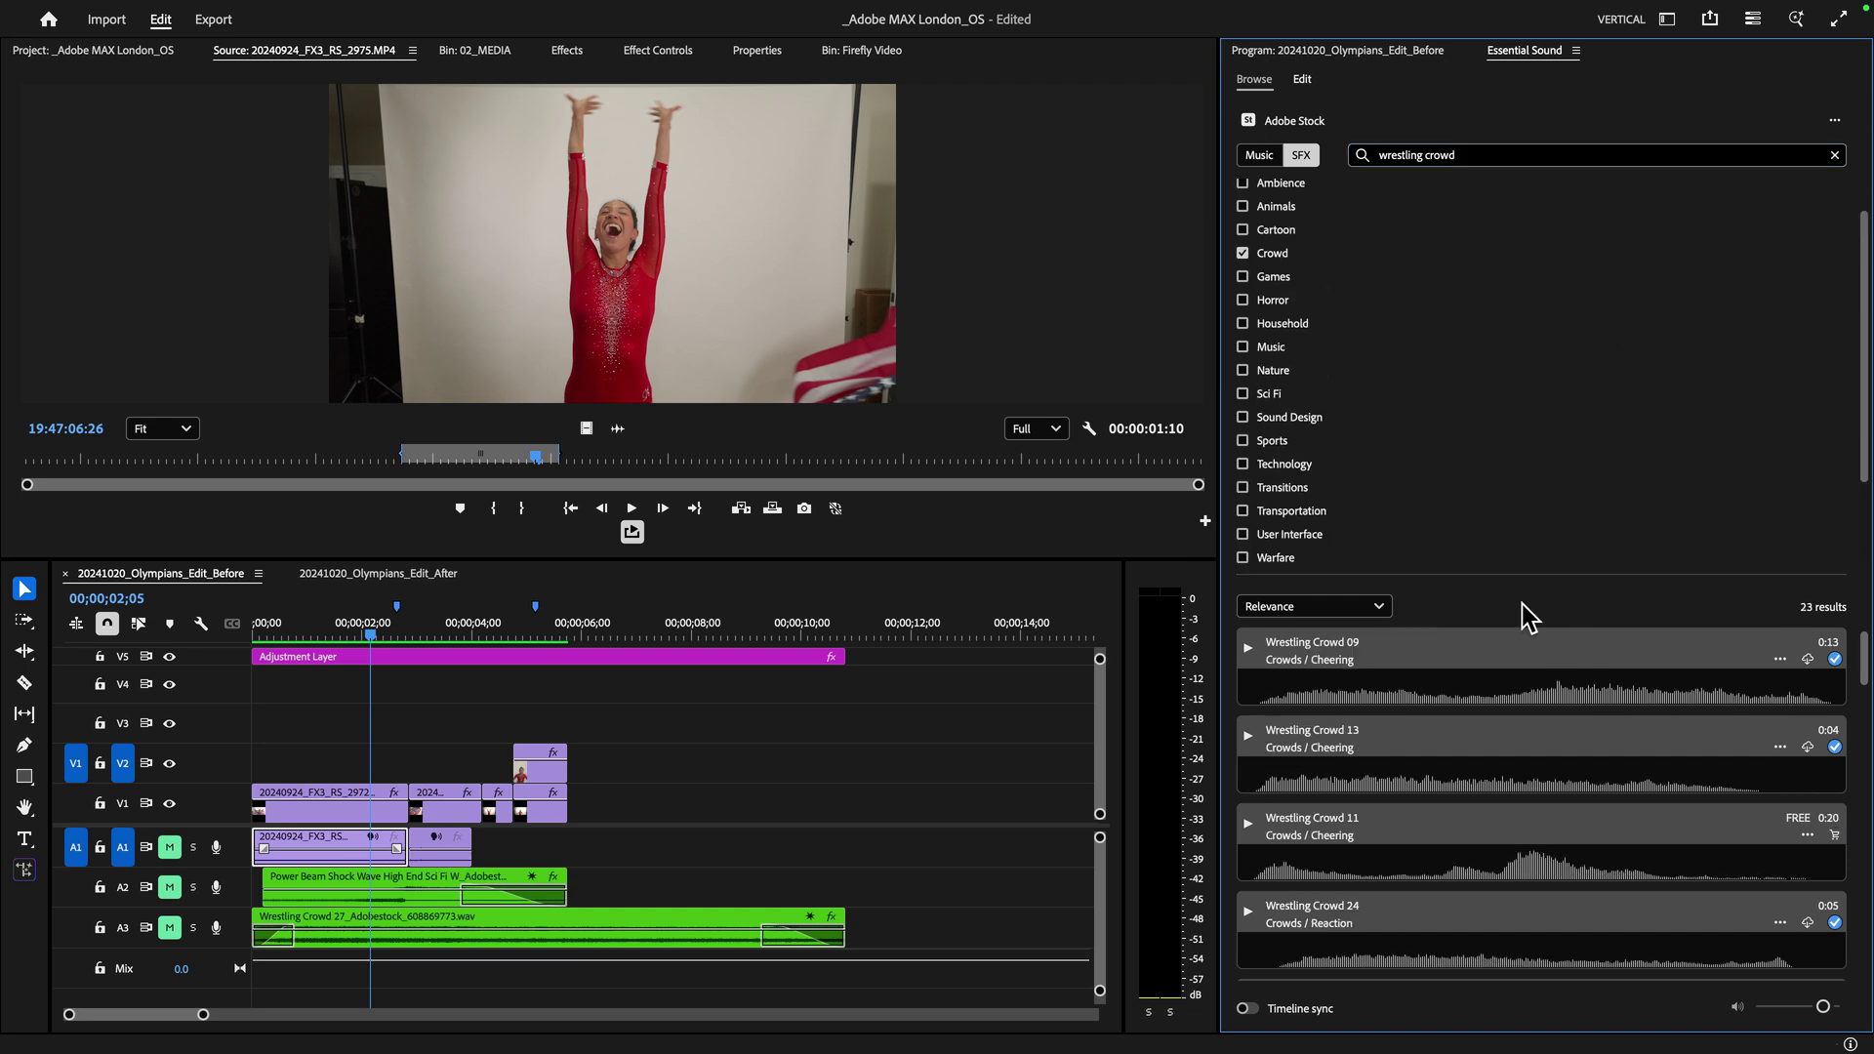
{"action": "scroll", "coordinate": [1531, 851], "scroll_direction": "down", "scroll_amount": 1}
{"action": "scroll", "coordinate": [1531, 852], "scroll_direction": "down", "scroll_amount": 2}
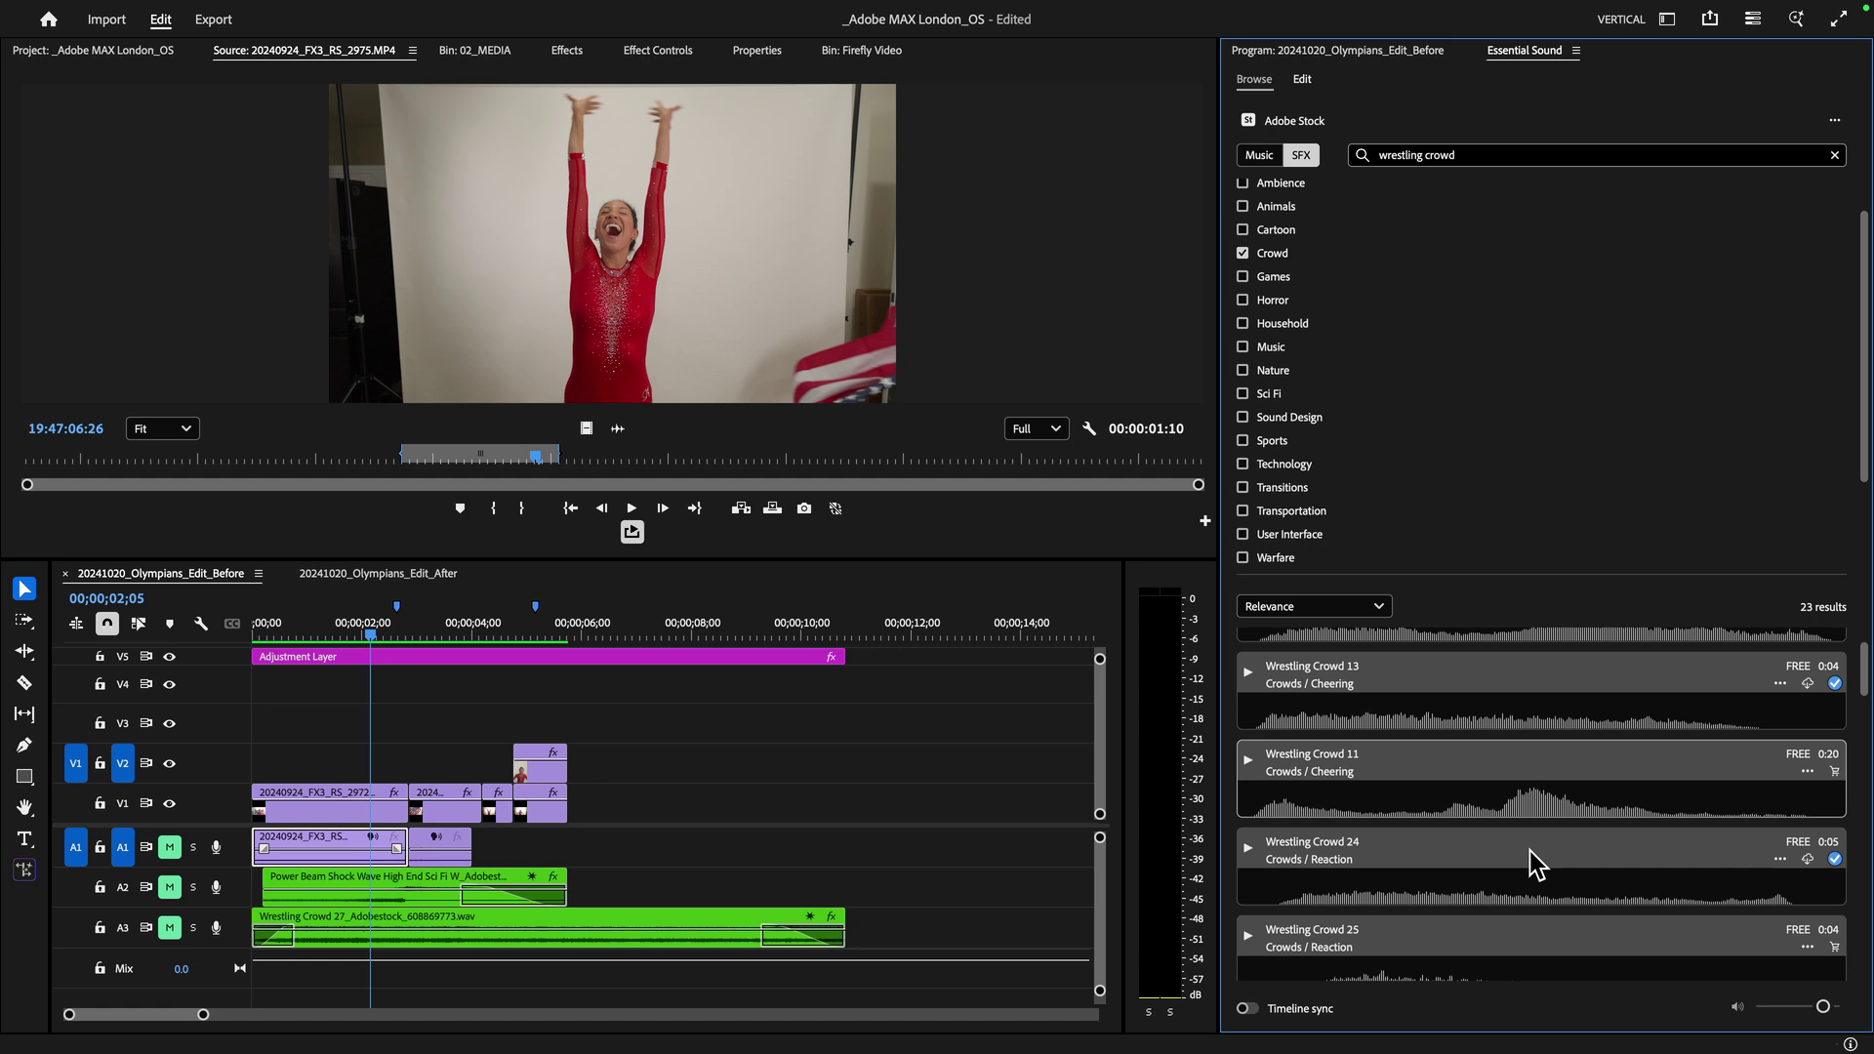
{"action": "scroll", "coordinate": [1867, 687], "scroll_direction": "down", "scroll_amount": 2}
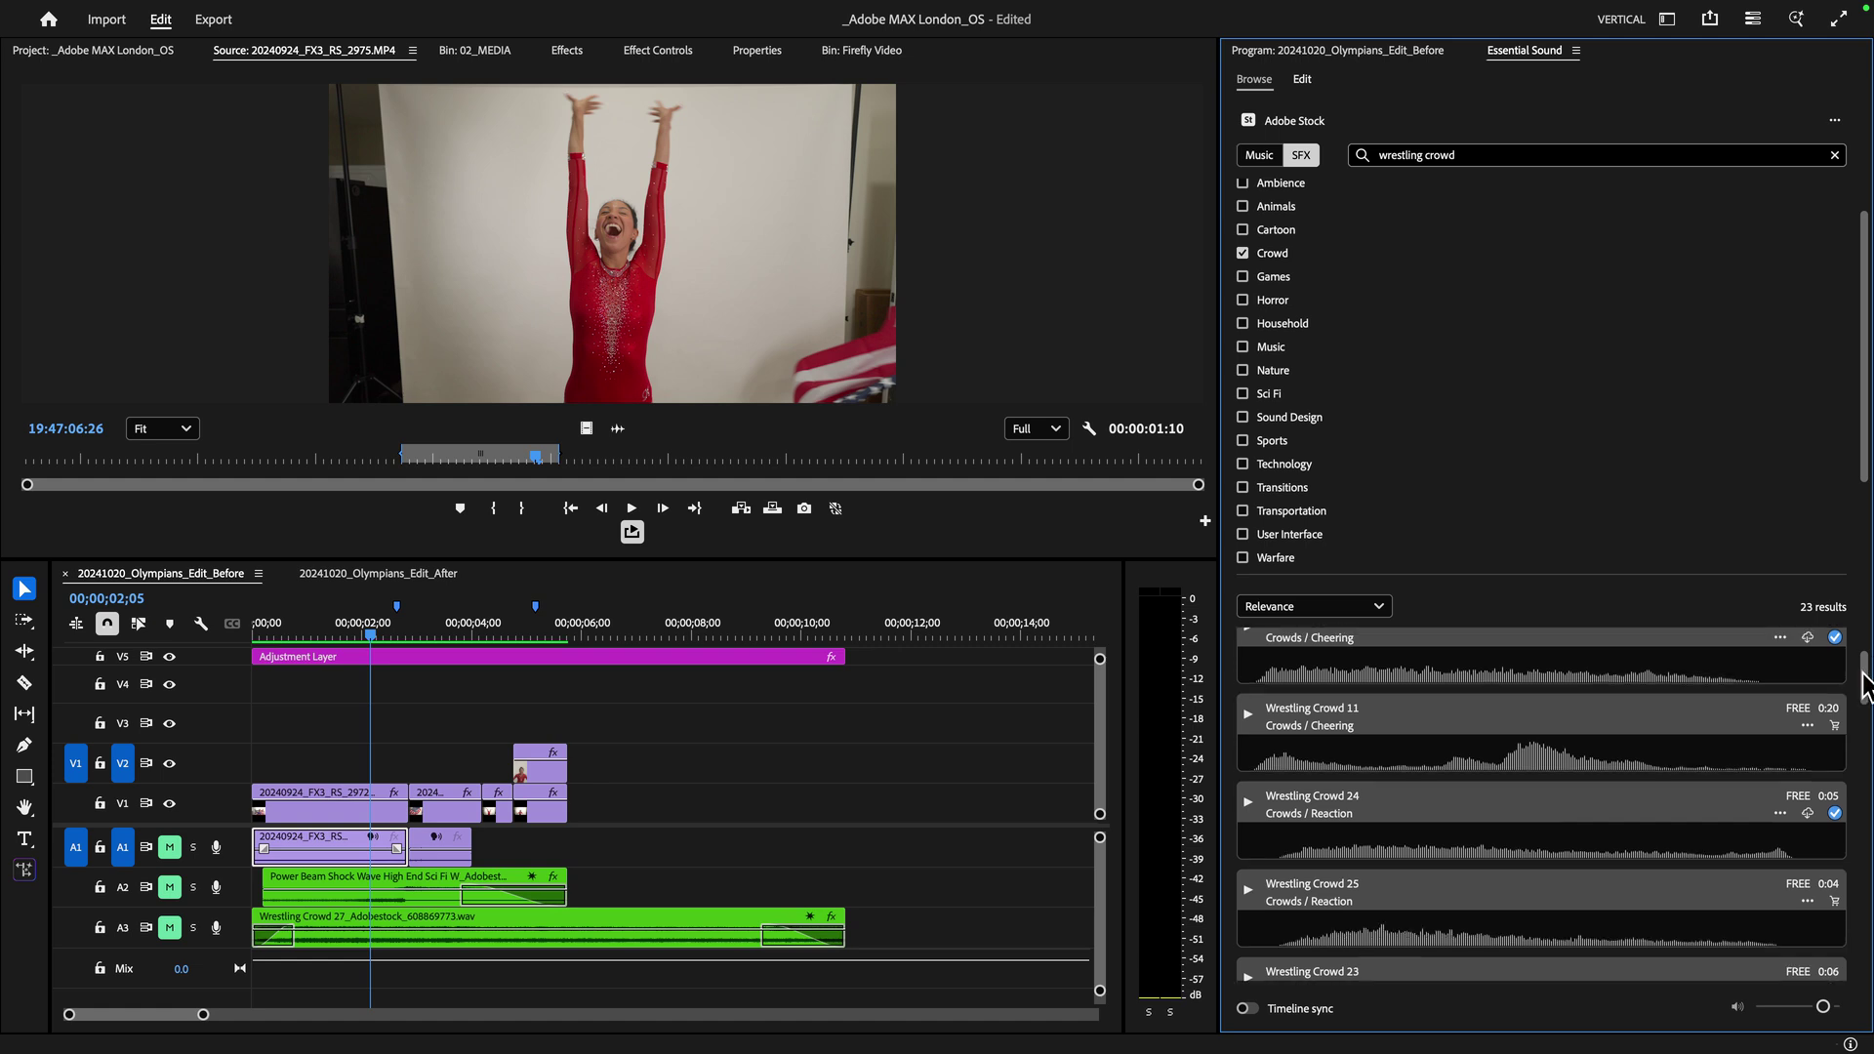
{"action": "left_click_drag", "start_coordinate": [1866, 686], "coordinate": [1867, 727]}
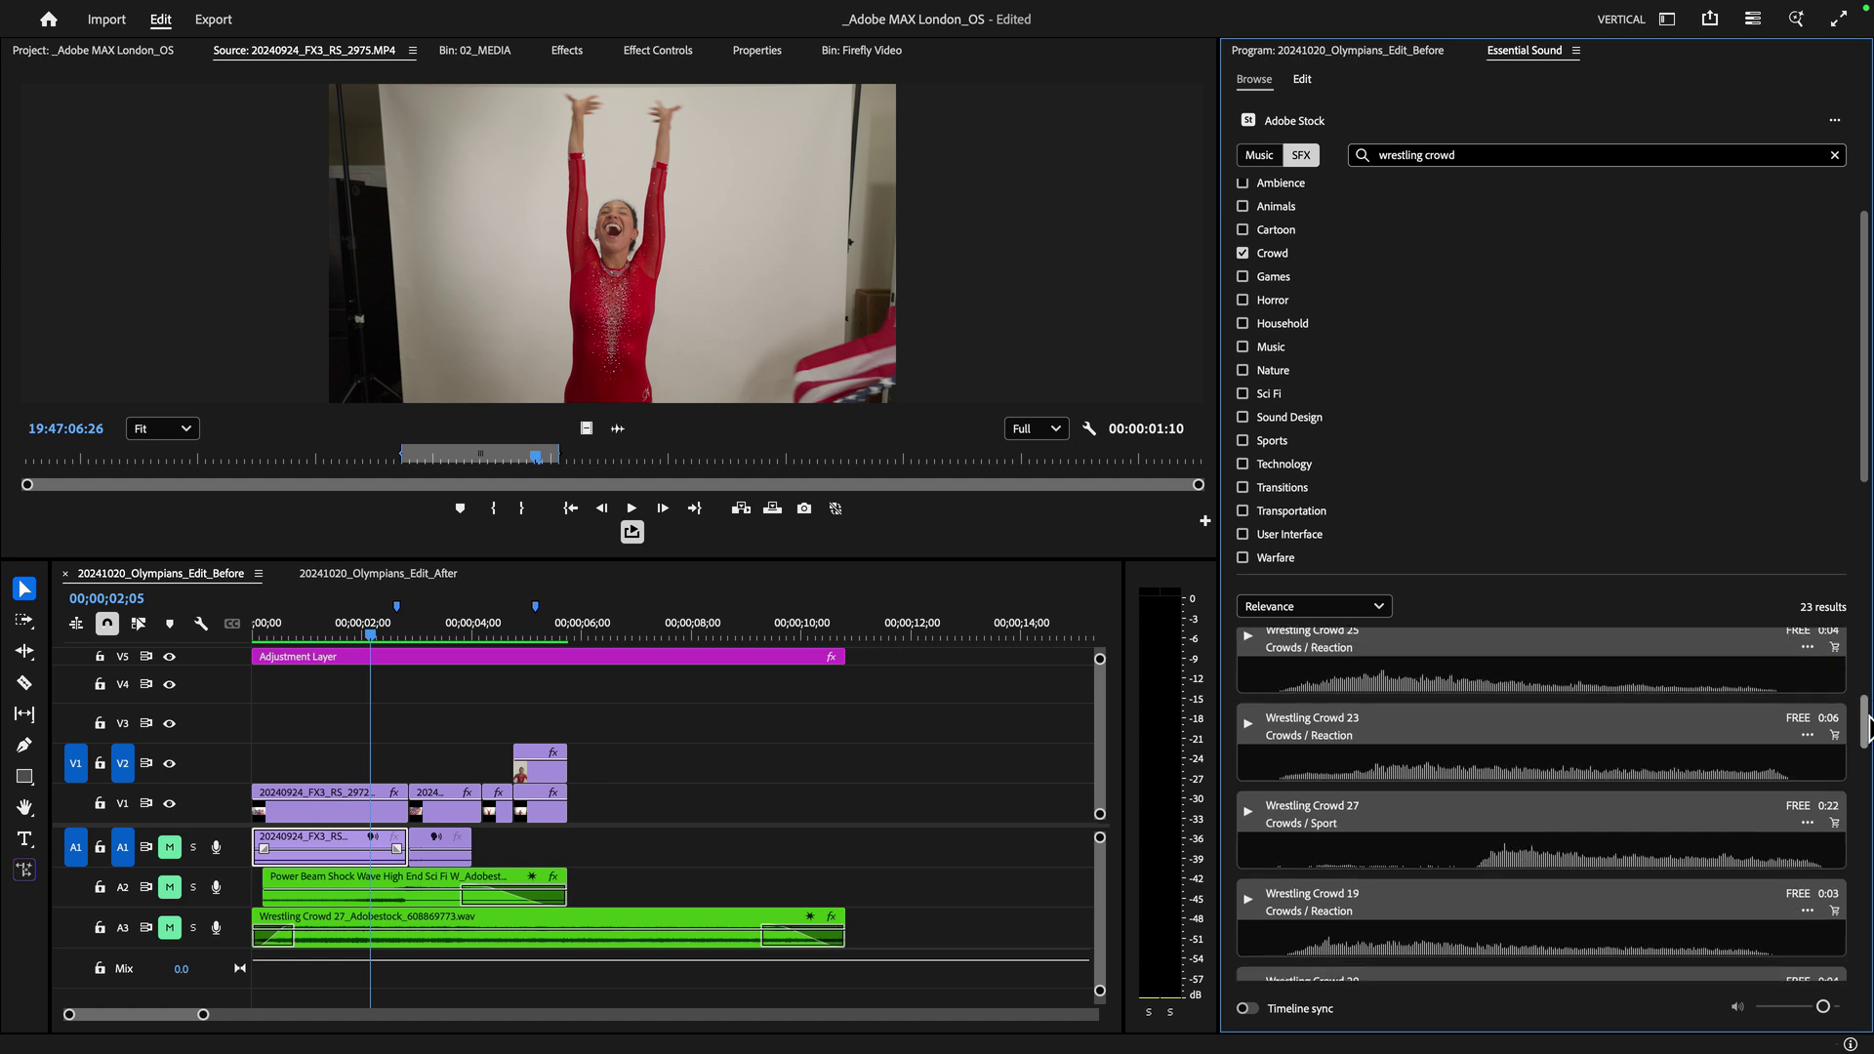
{"action": "left_click", "coordinate": [1483, 868]}
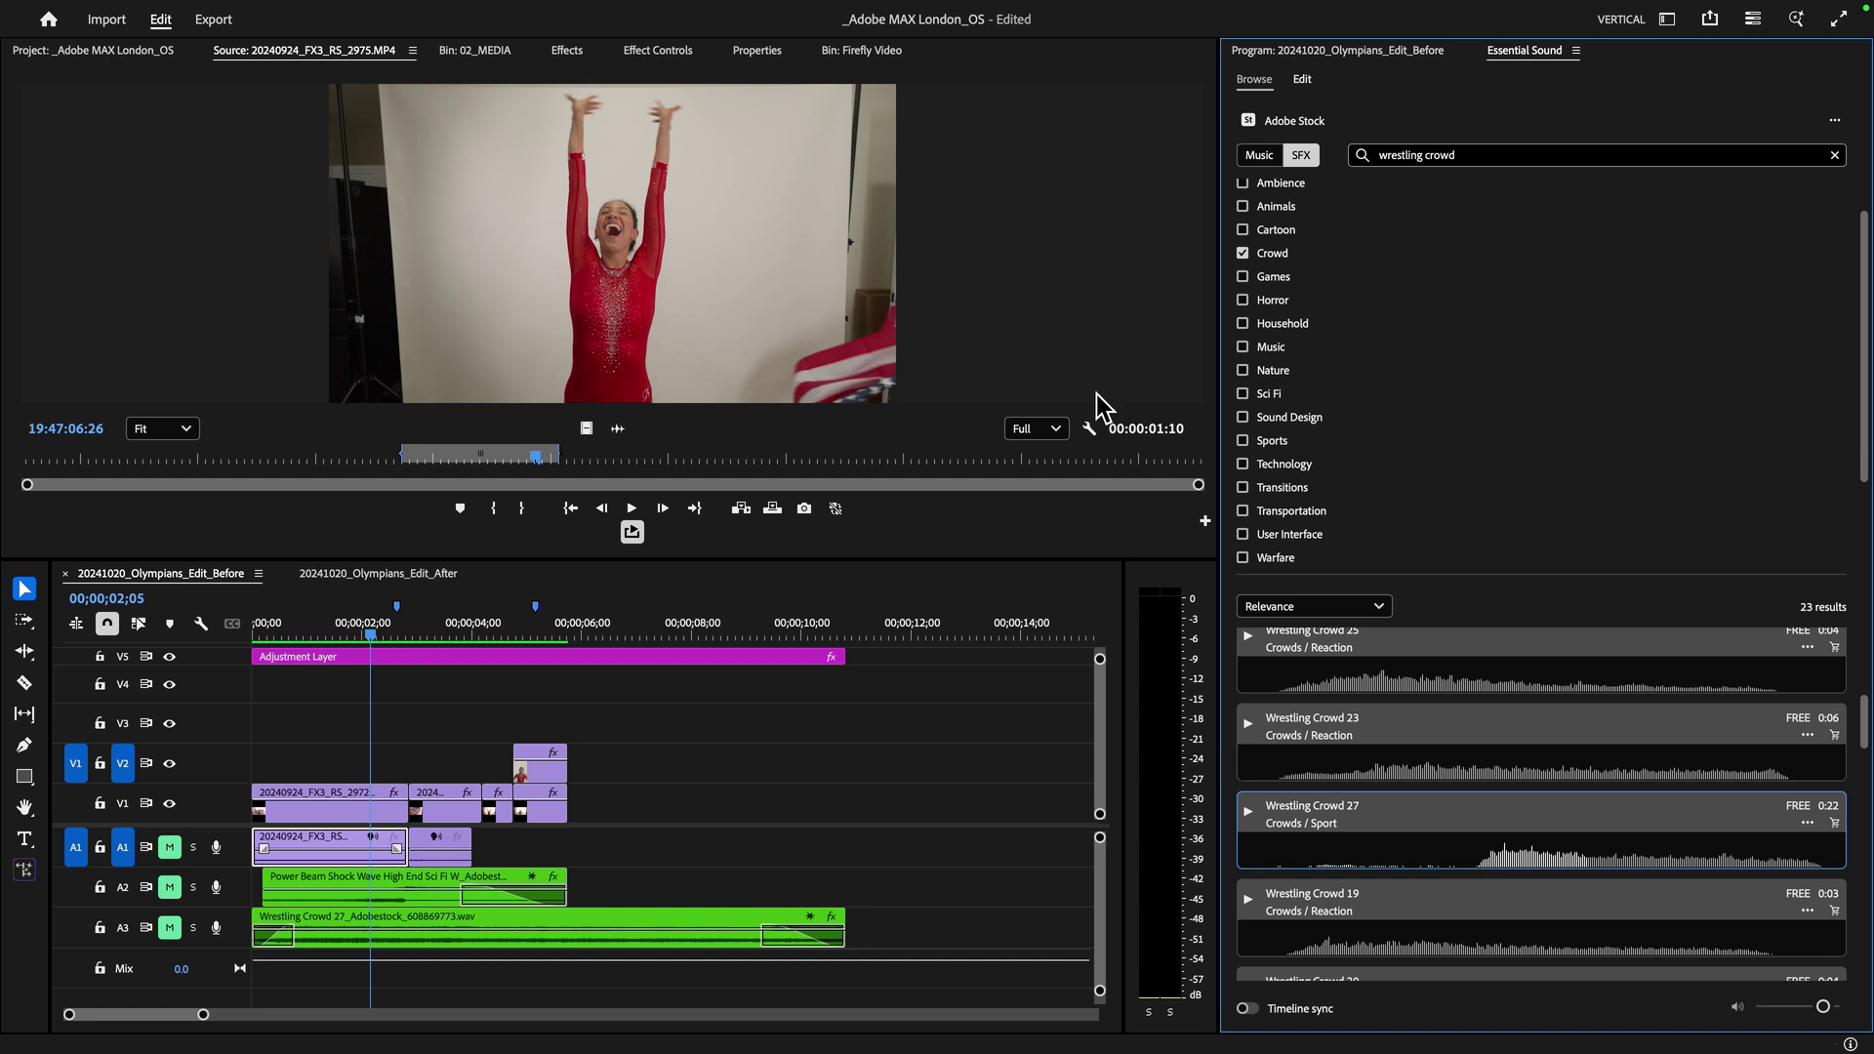
Step: Clear the Crowd filter, search 'power beam shock wave', and preview Sci Fi Woosh 05
{"action": "left_click", "coordinate": [1550, 154]}
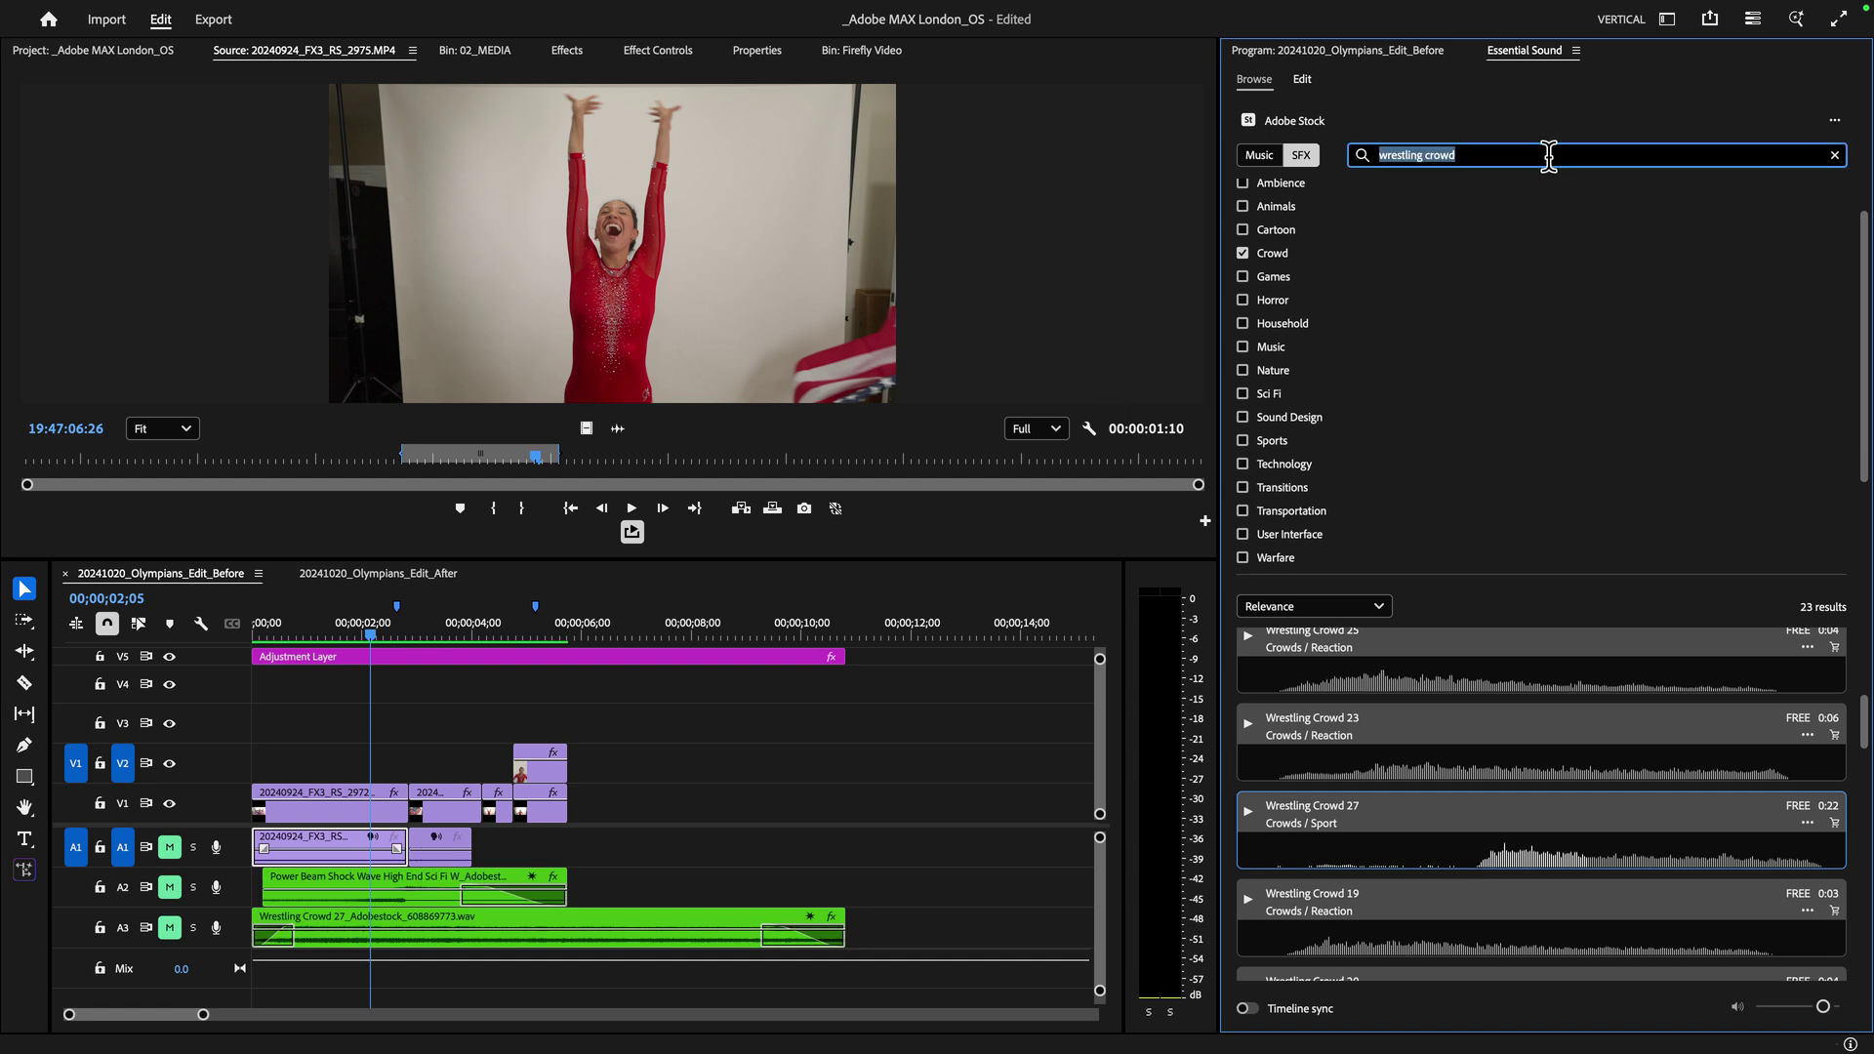
{"action": "left_click", "coordinate": [1252, 253]}
{"action": "double_click", "coordinate": [1455, 154]}
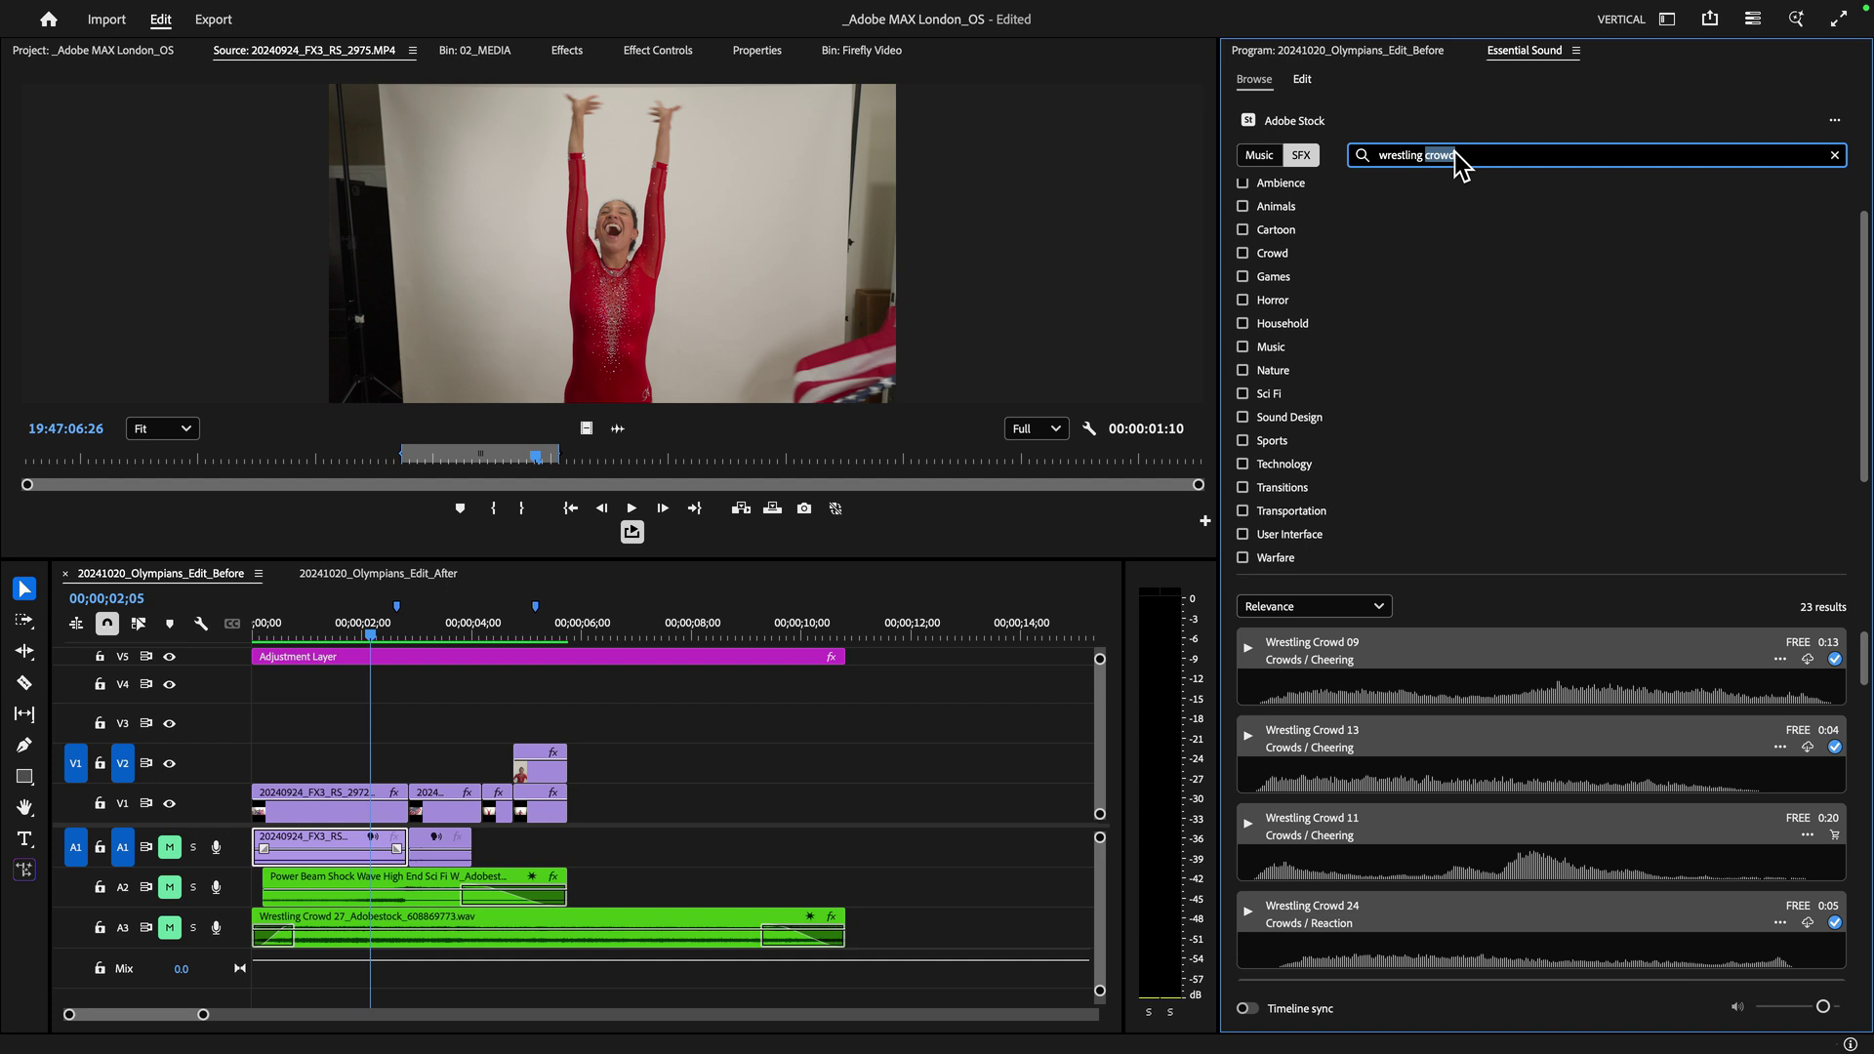
{"action": "key", "text": "ctrl+a"}
{"action": "type", "text": "power beam shock wave"}
{"action": "key", "text": "Return"}
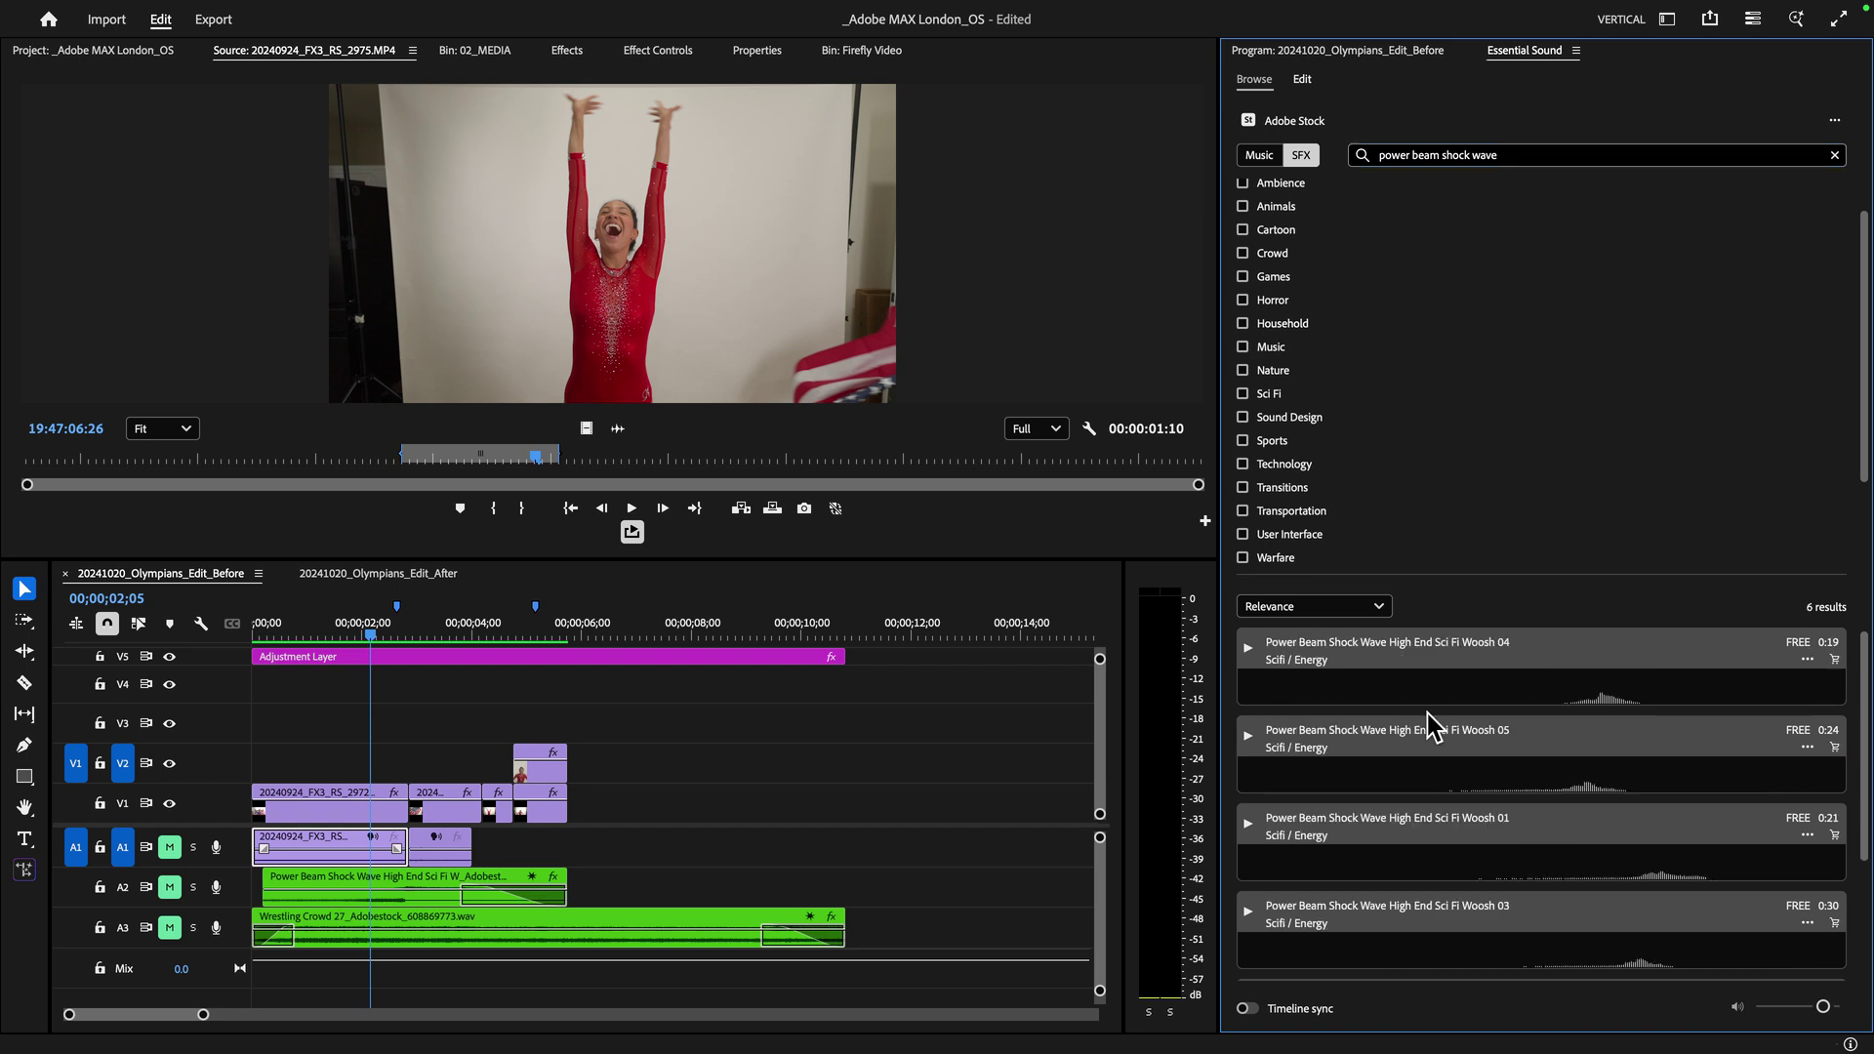
{"action": "left_click", "coordinate": [1525, 780]}
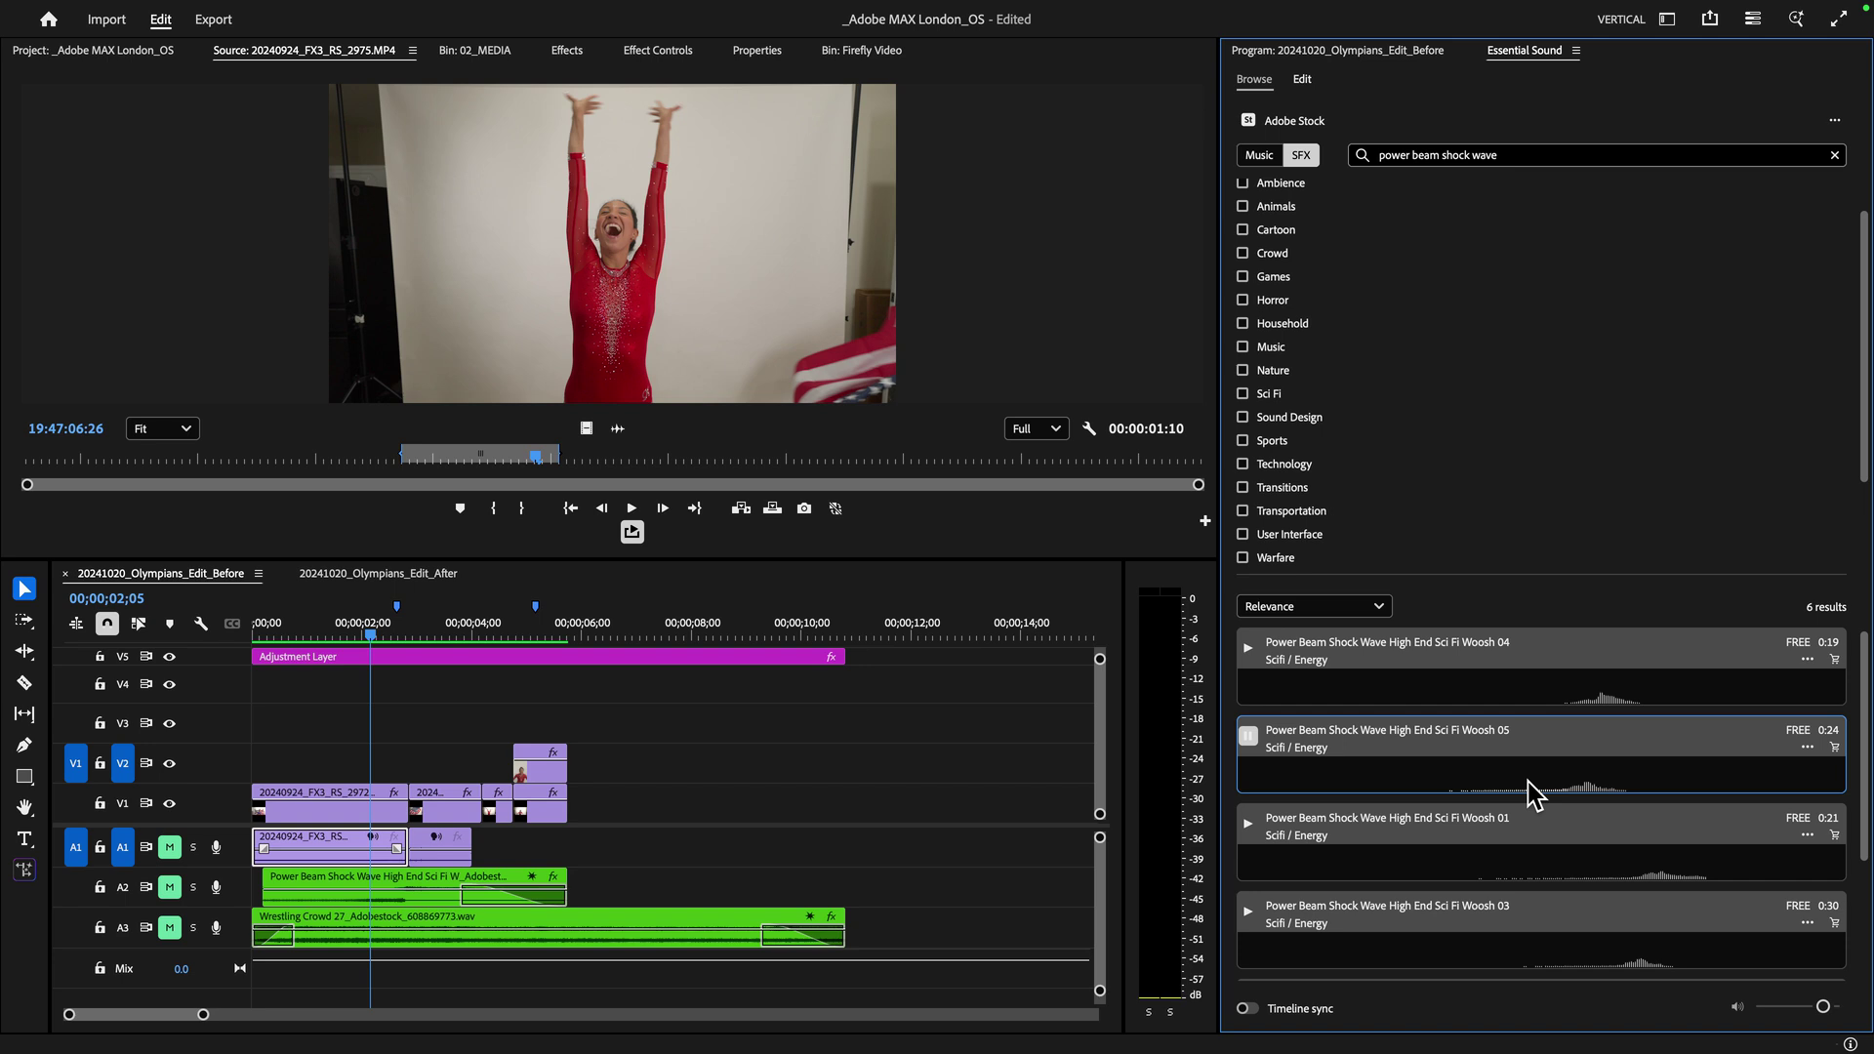
Step: Unmute audio tracks A2 and A3 and play the sequence from the start
{"action": "left_click", "coordinate": [170, 888]}
{"action": "left_click", "coordinate": [171, 922]}
{"action": "key", "text": "Home"}
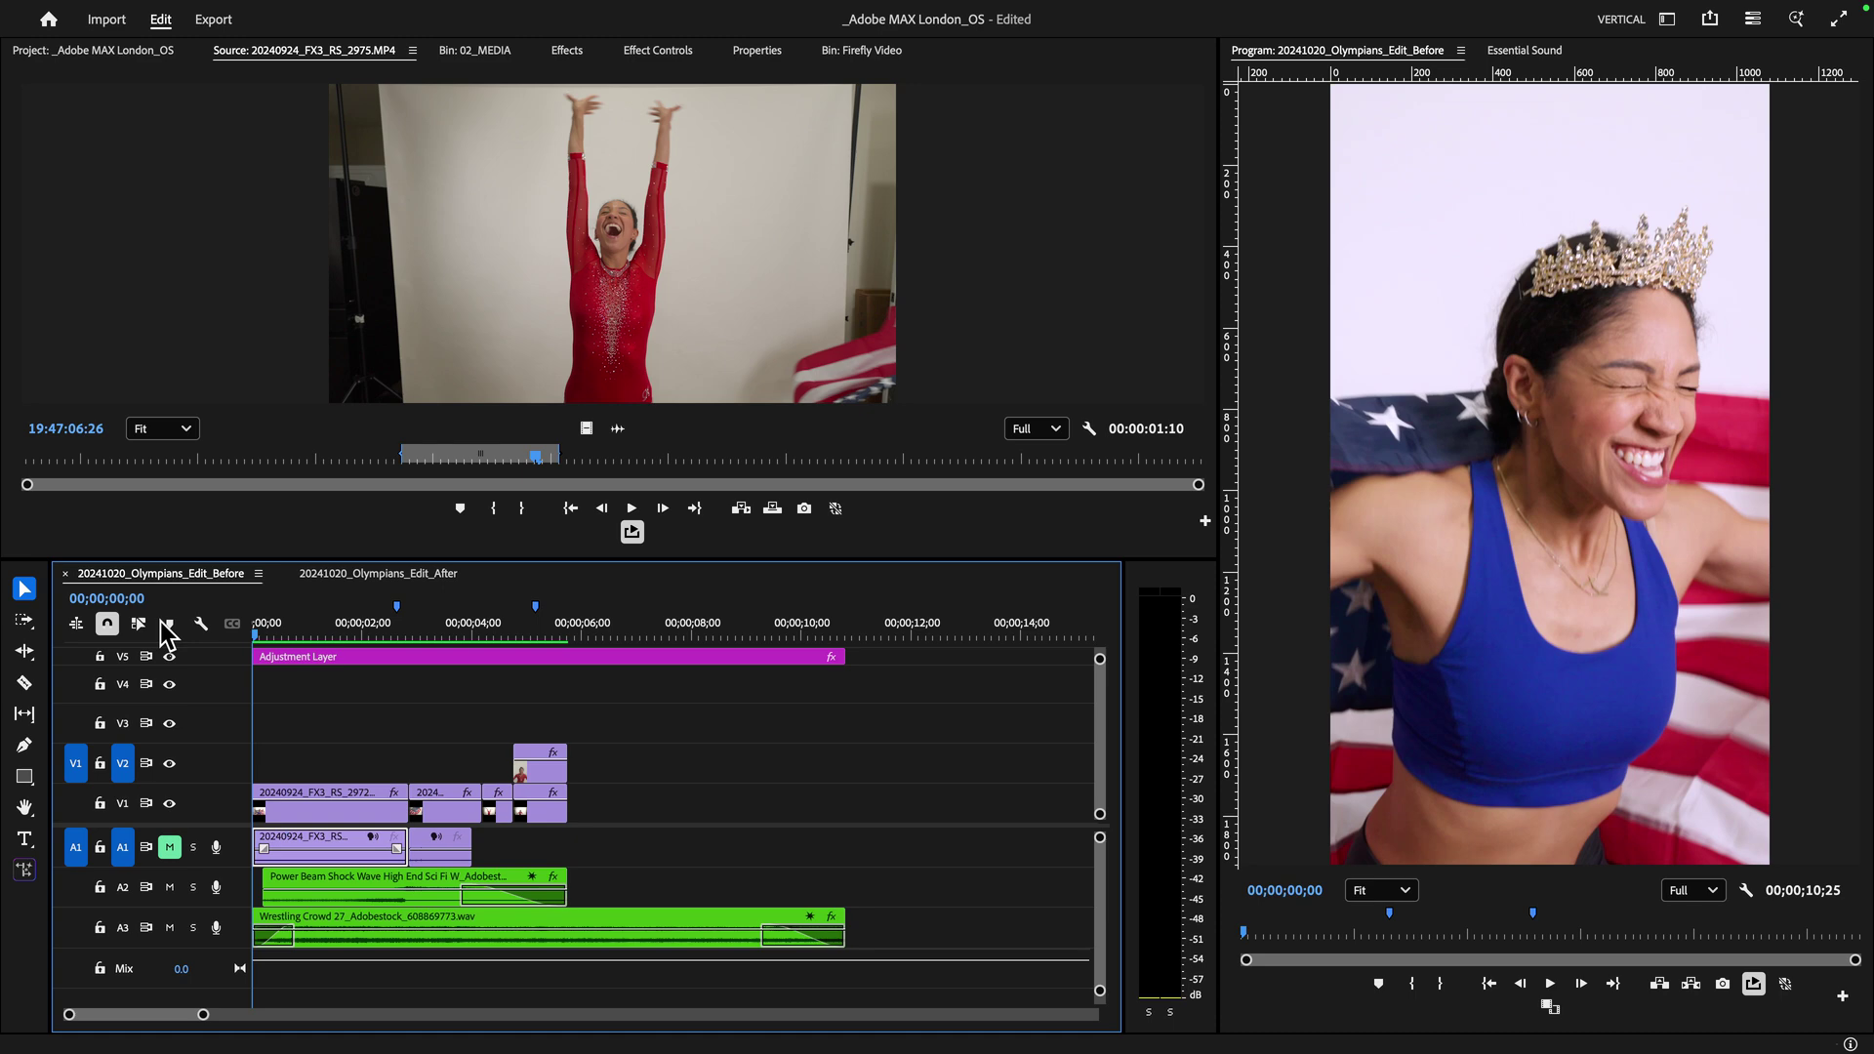
{"action": "key", "text": "space"}
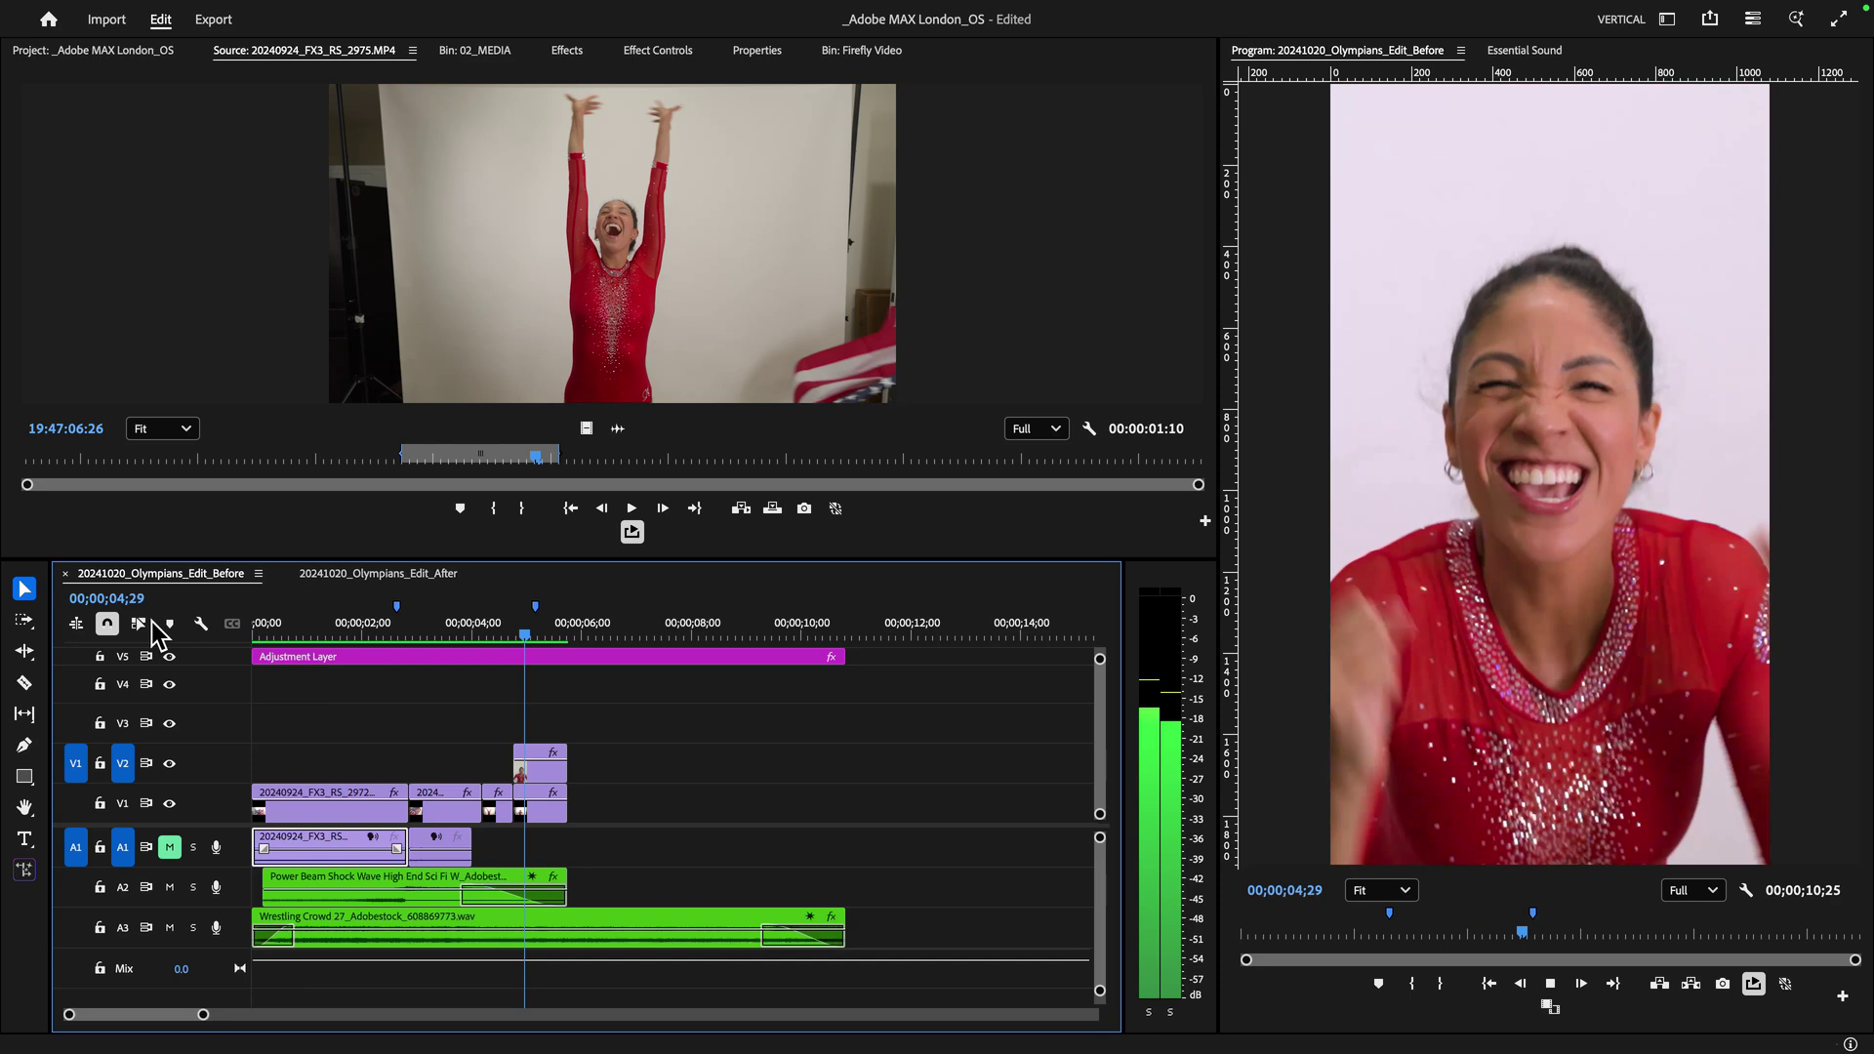
{"action": "key", "text": "space"}
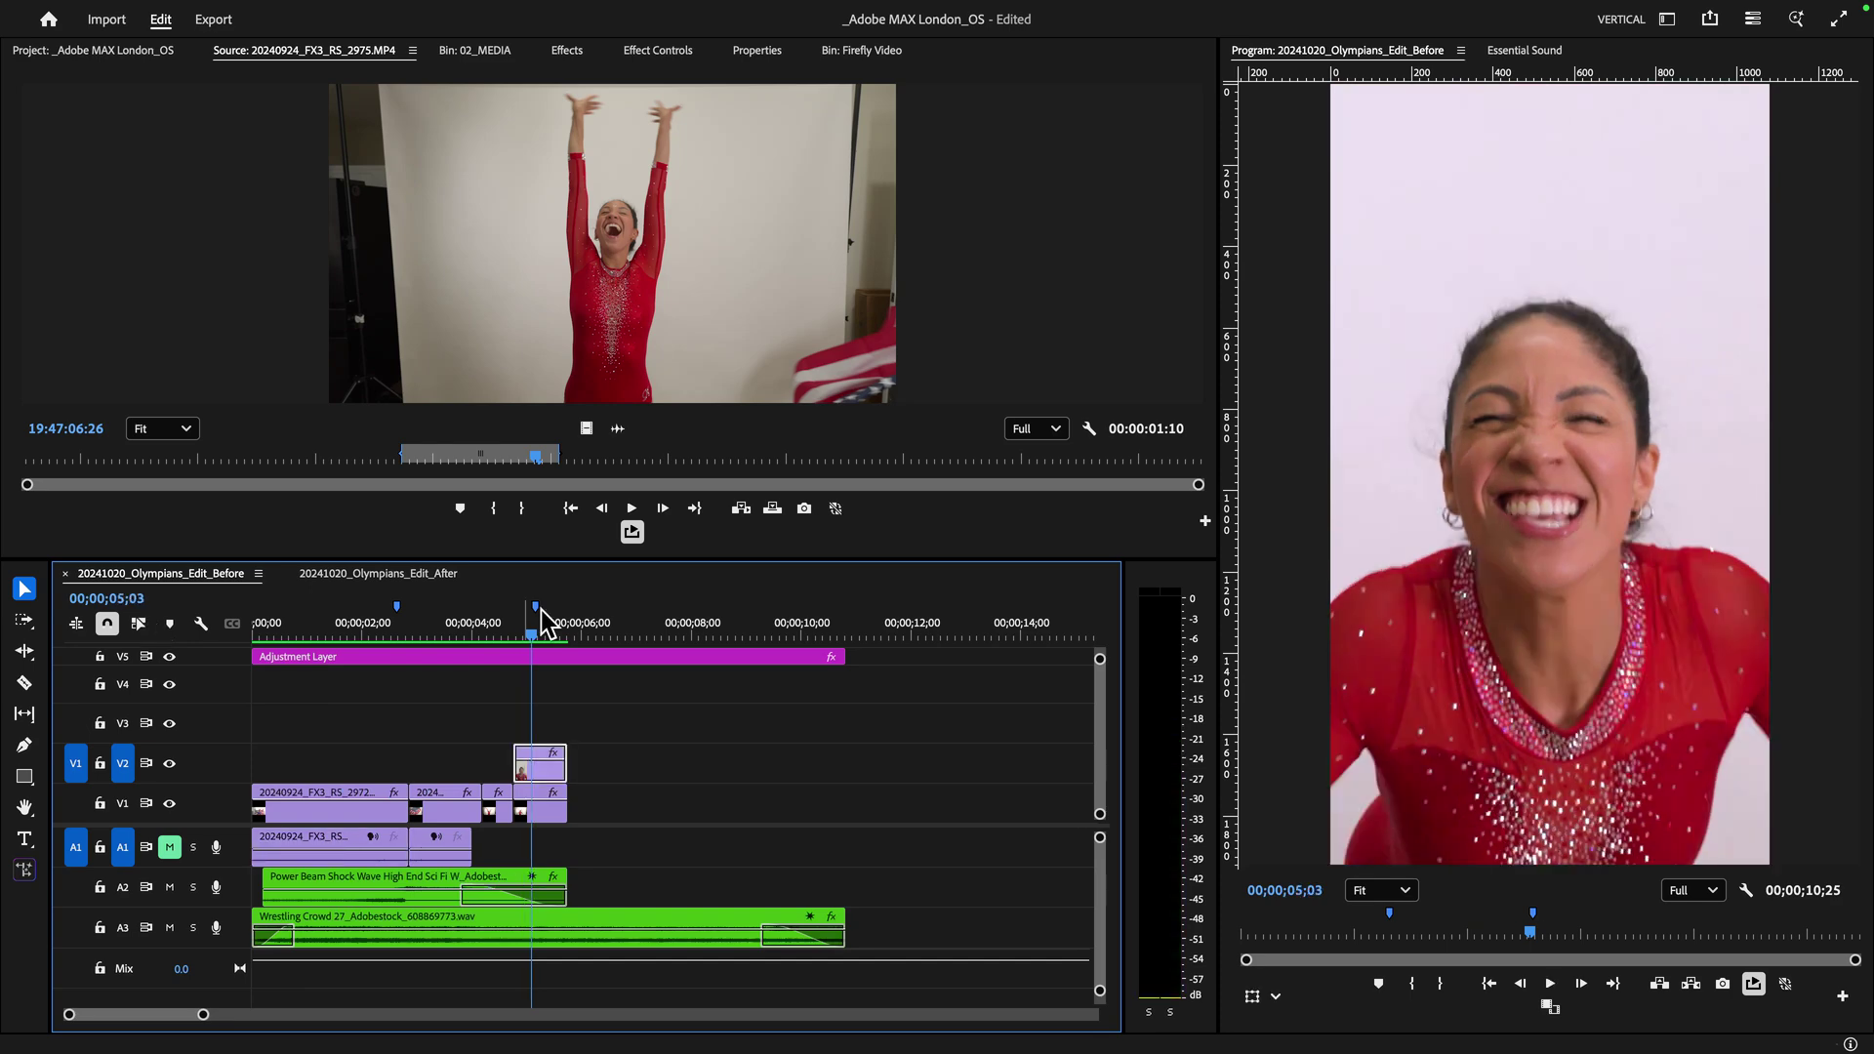
Step: Step frame by frame across the first cut, then scrub from 00;00;02;18 into the gymnast clip
{"action": "left_click_drag", "start_coordinate": [540, 611], "coordinate": [407, 696]}
{"action": "key", "text": "Right"}
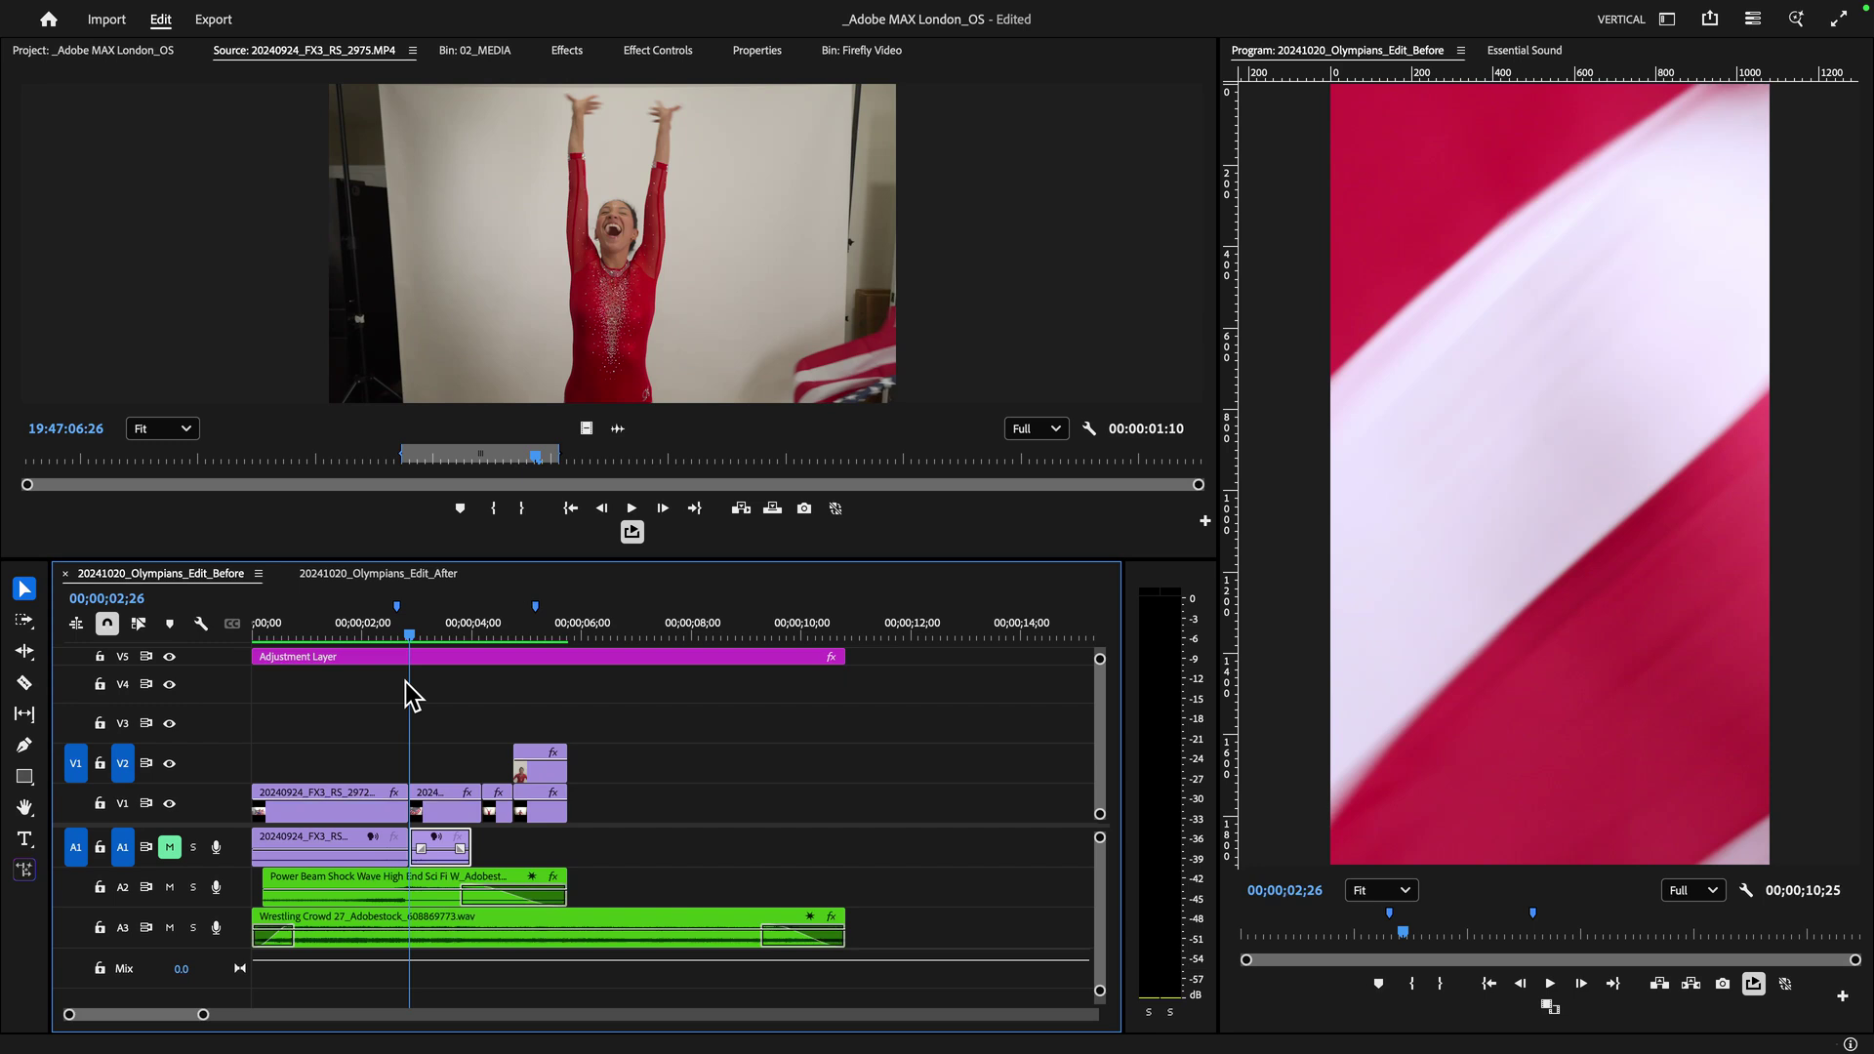
{"action": "key", "text": "Left"}
{"action": "key", "text": "Left"}
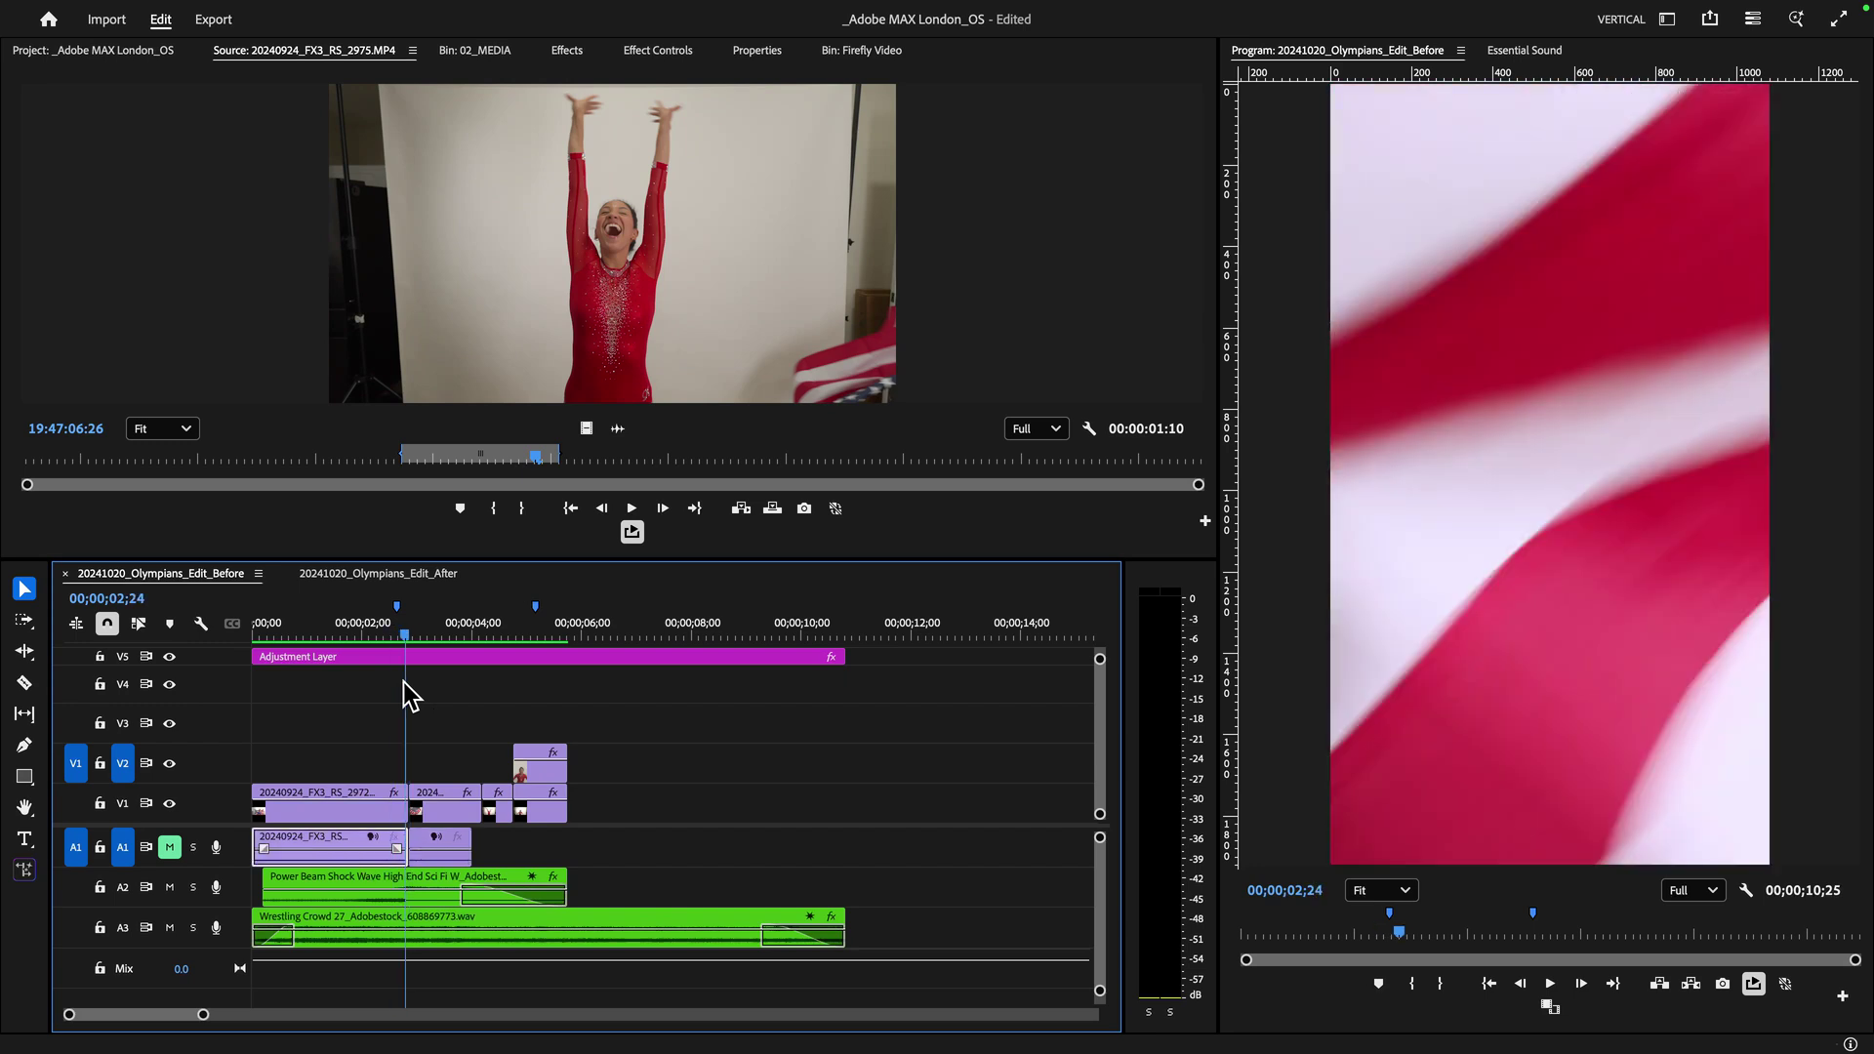
{"action": "mouse_move", "coordinate": [403, 681]}
{"action": "left_mouse_down"}
{"action": "mouse_move", "coordinate": [420, 682]}
{"action": "mouse_move", "coordinate": [396, 681]}
{"action": "left_mouse_up"}
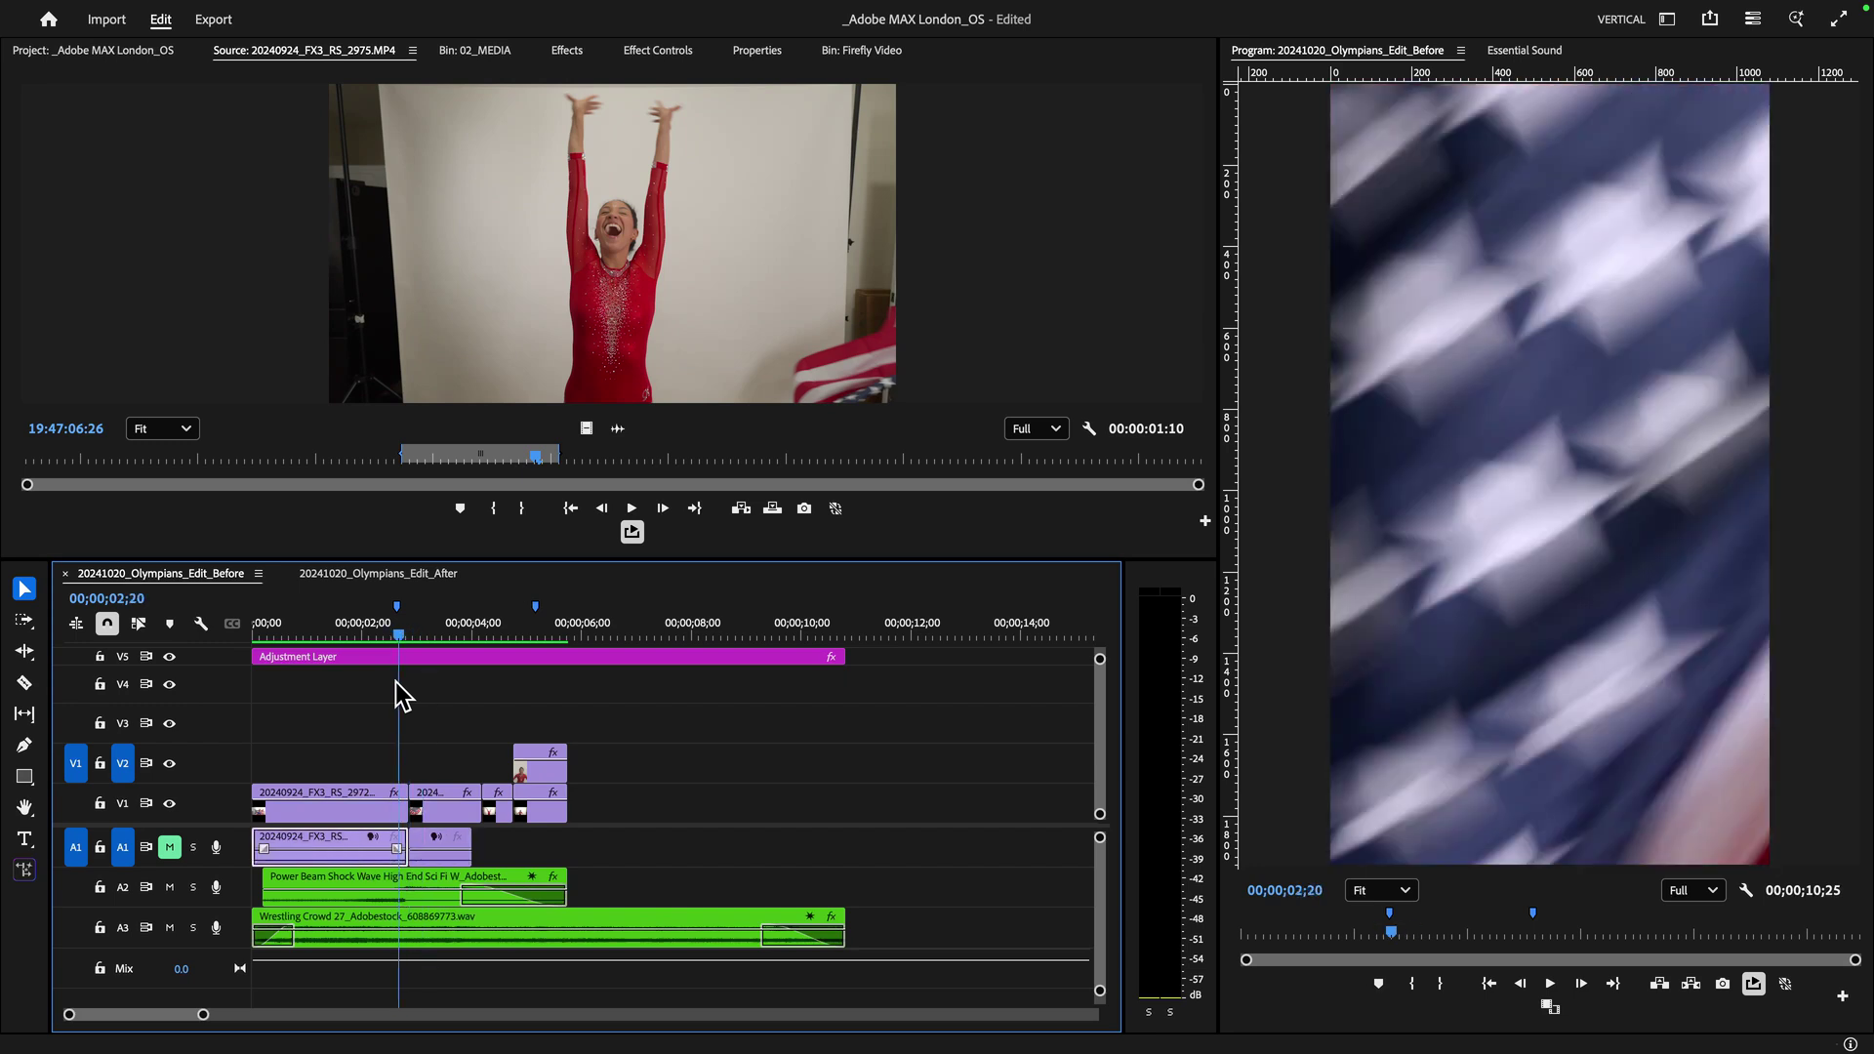
{"action": "left_click", "coordinate": [396, 630]}
{"action": "left_click_drag", "start_coordinate": [396, 630], "coordinate": [561, 652]}
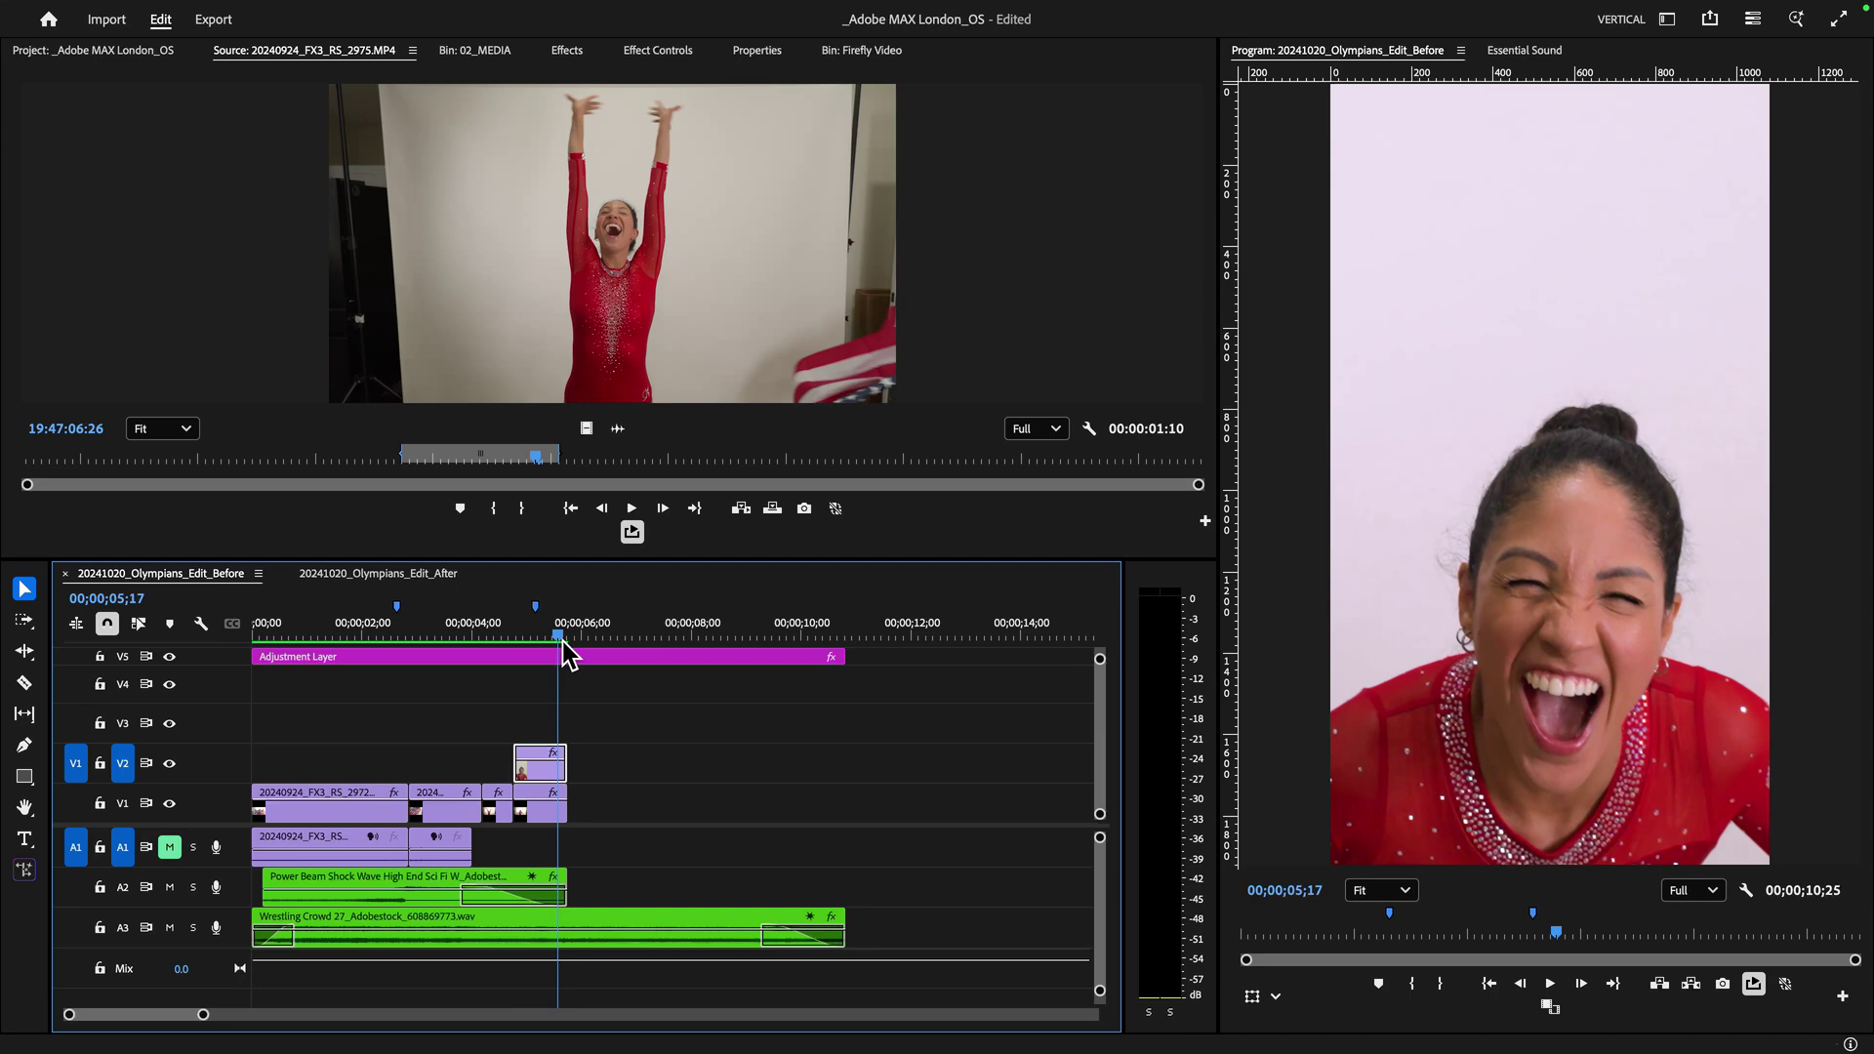
Step: Bring the Chrome window with Adobe Firefly to the front
{"action": "mouse_move", "coordinate": [634, 1048]}
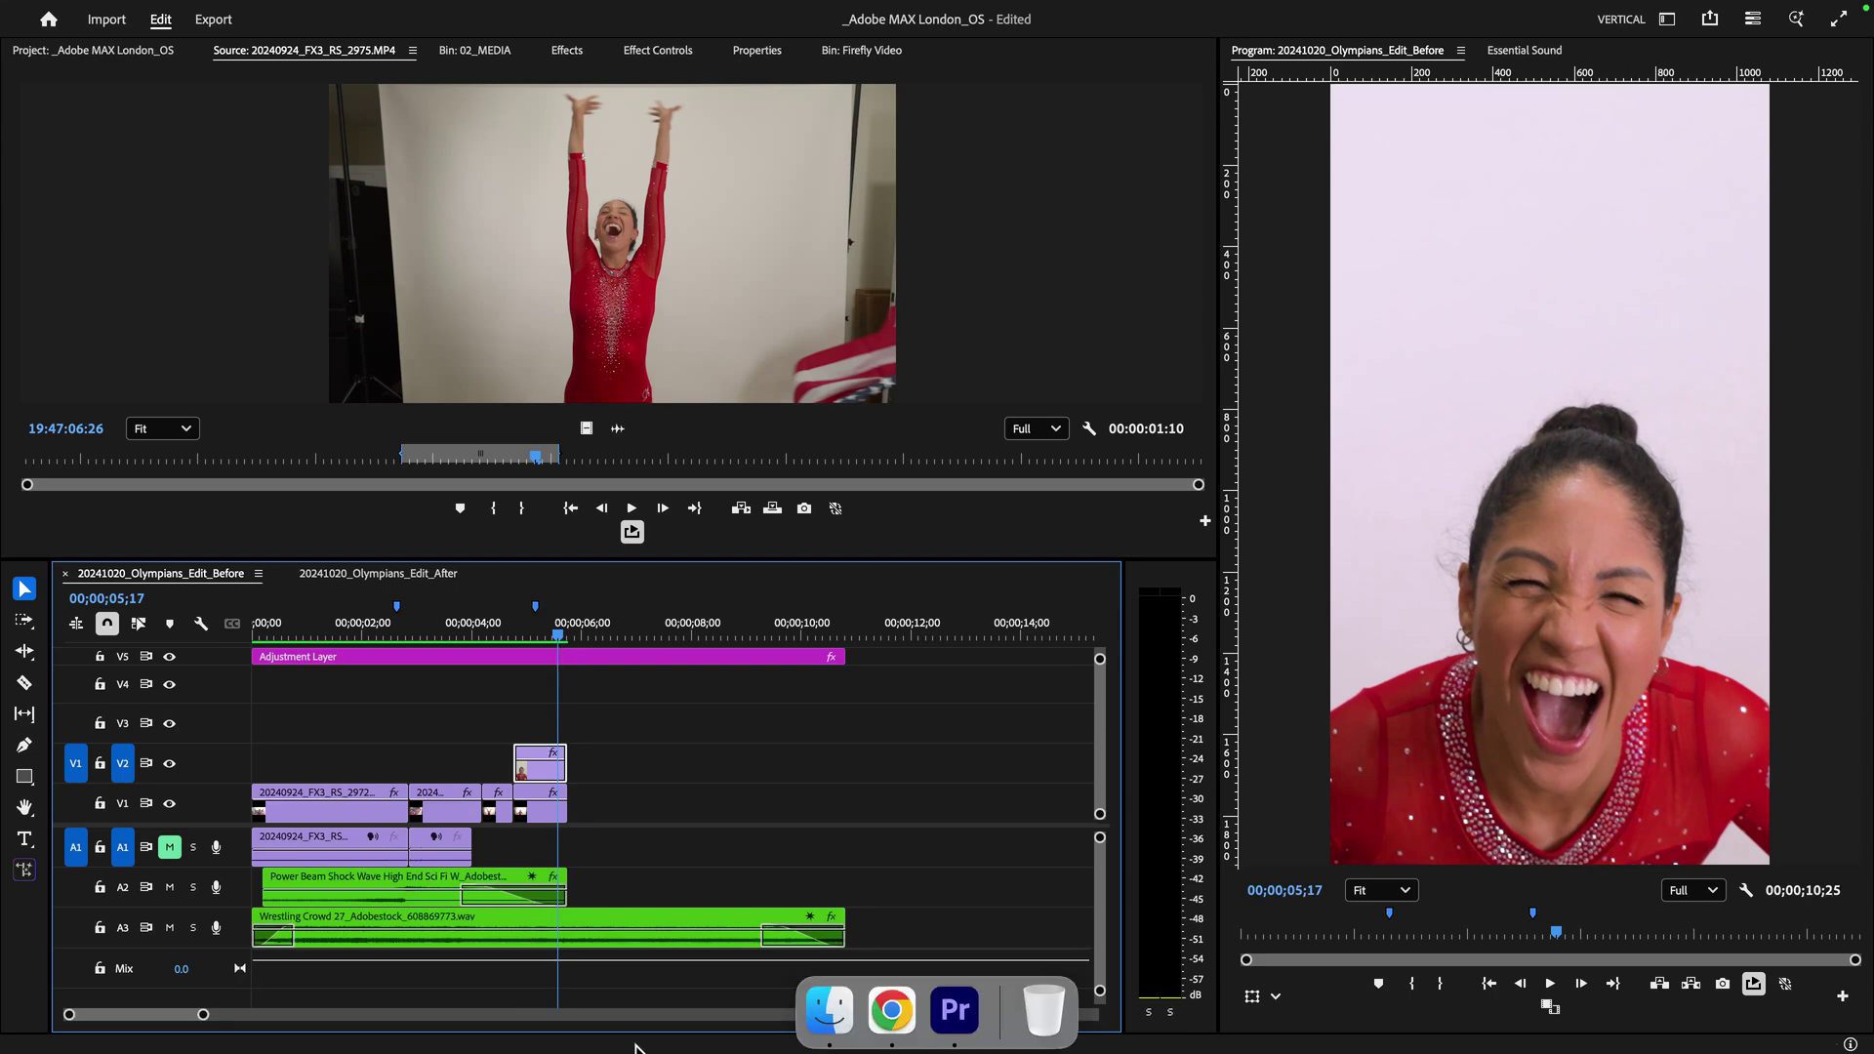
{"action": "right_click", "coordinate": [886, 1025]}
{"action": "left_click", "coordinate": [958, 748]}
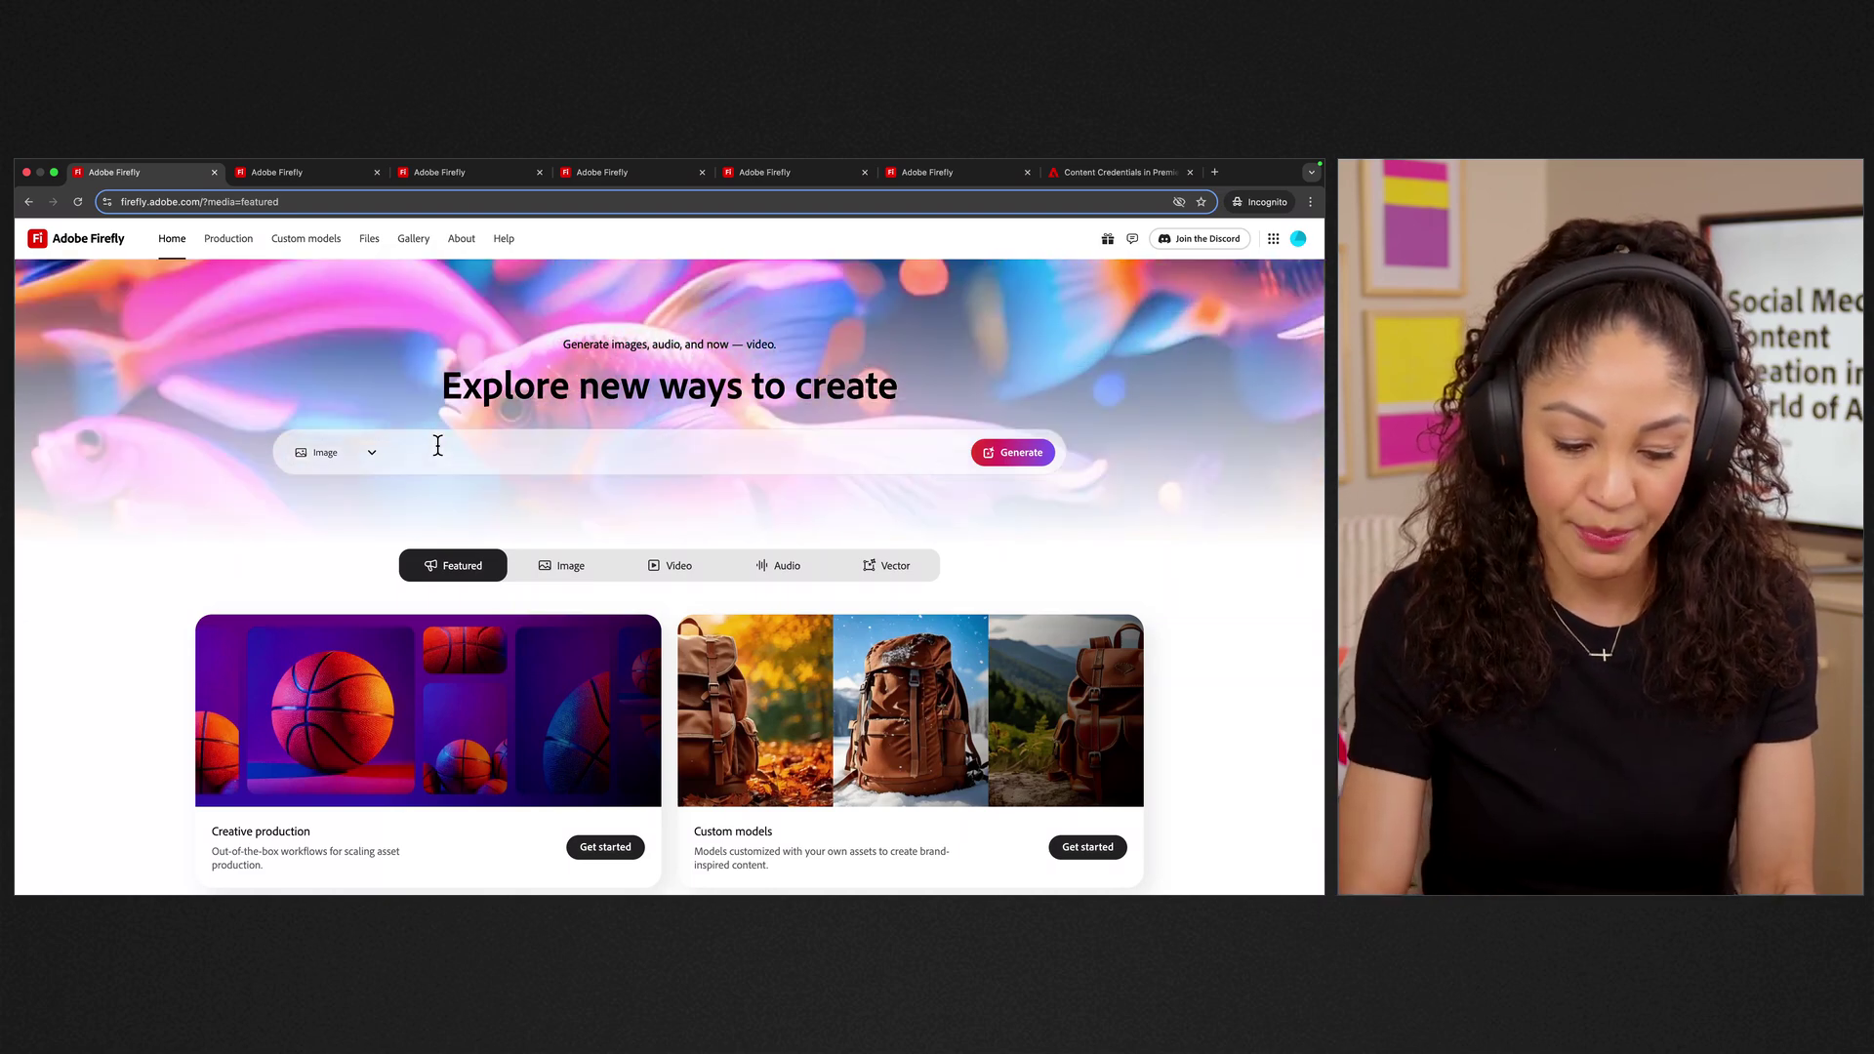
Step: Type the blue-and-red watercolor on bright green paper prompt, ending it 'or wrapping purpose'
{"action": "type", "text": "blu"}
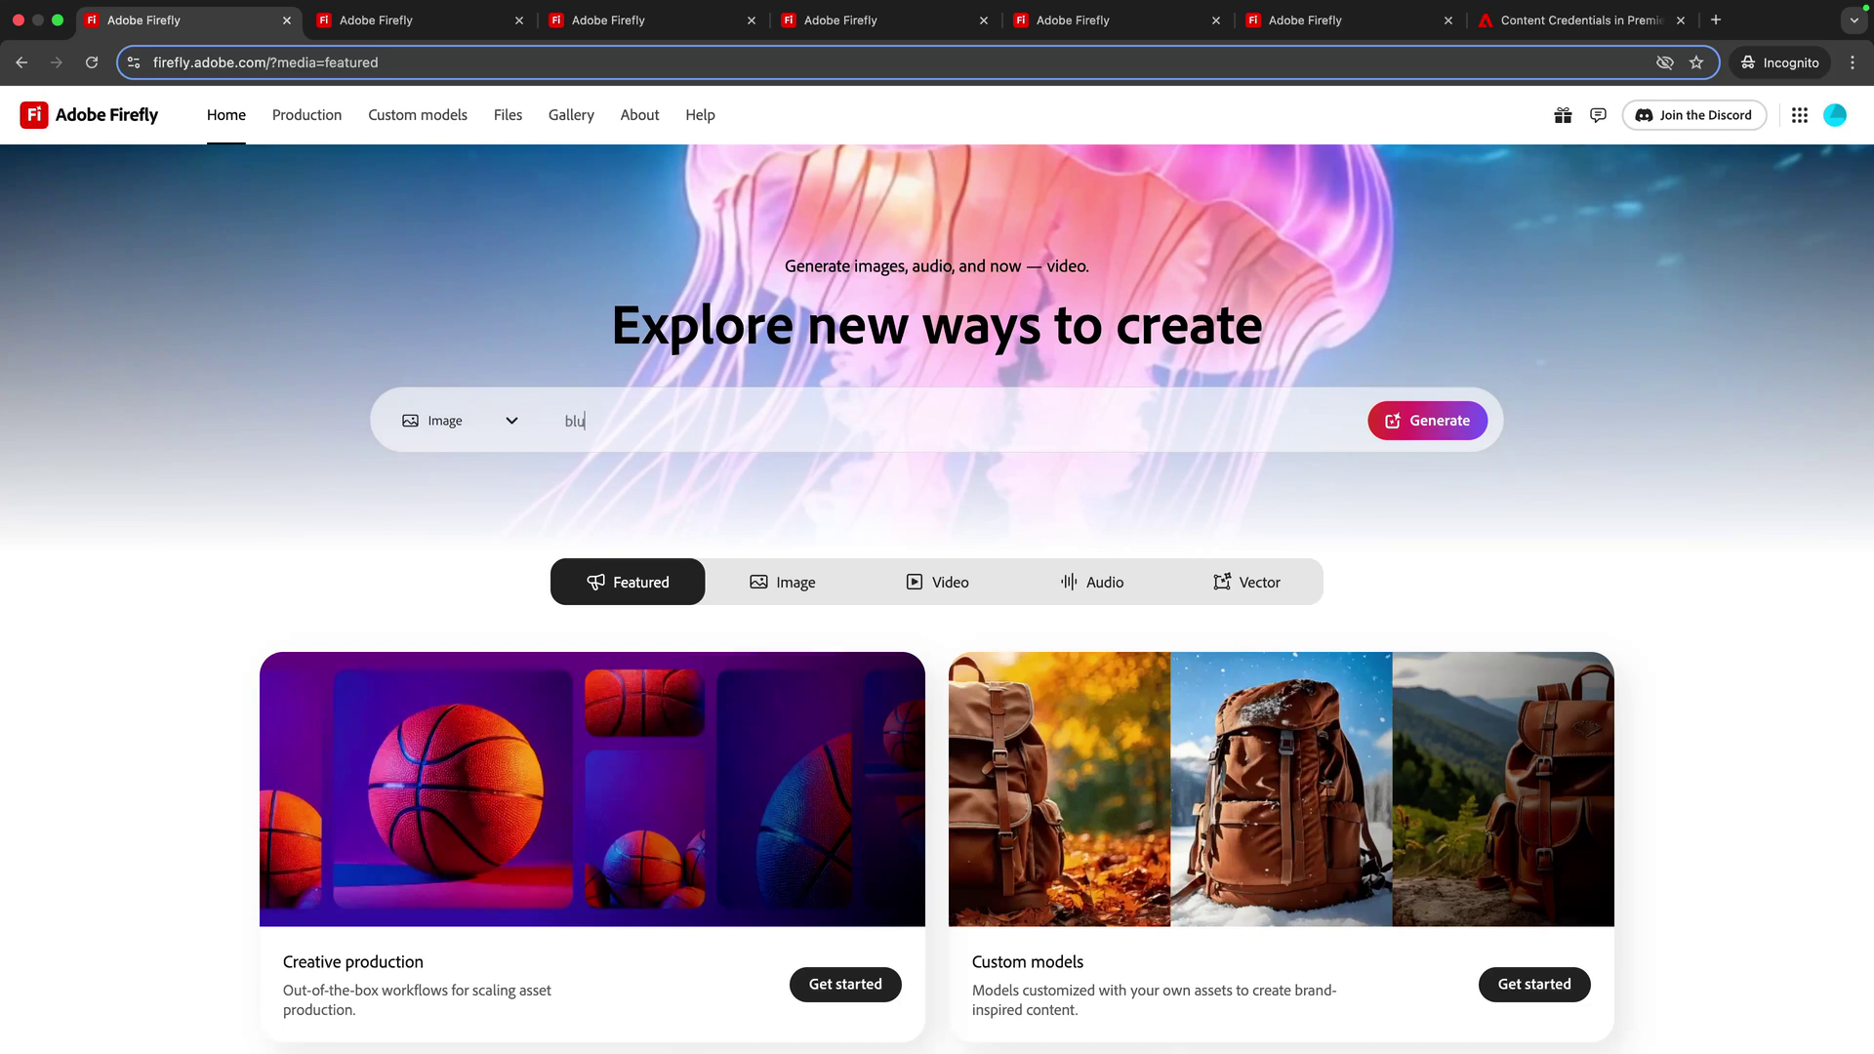
{"action": "type", "text": "e and red wate"}
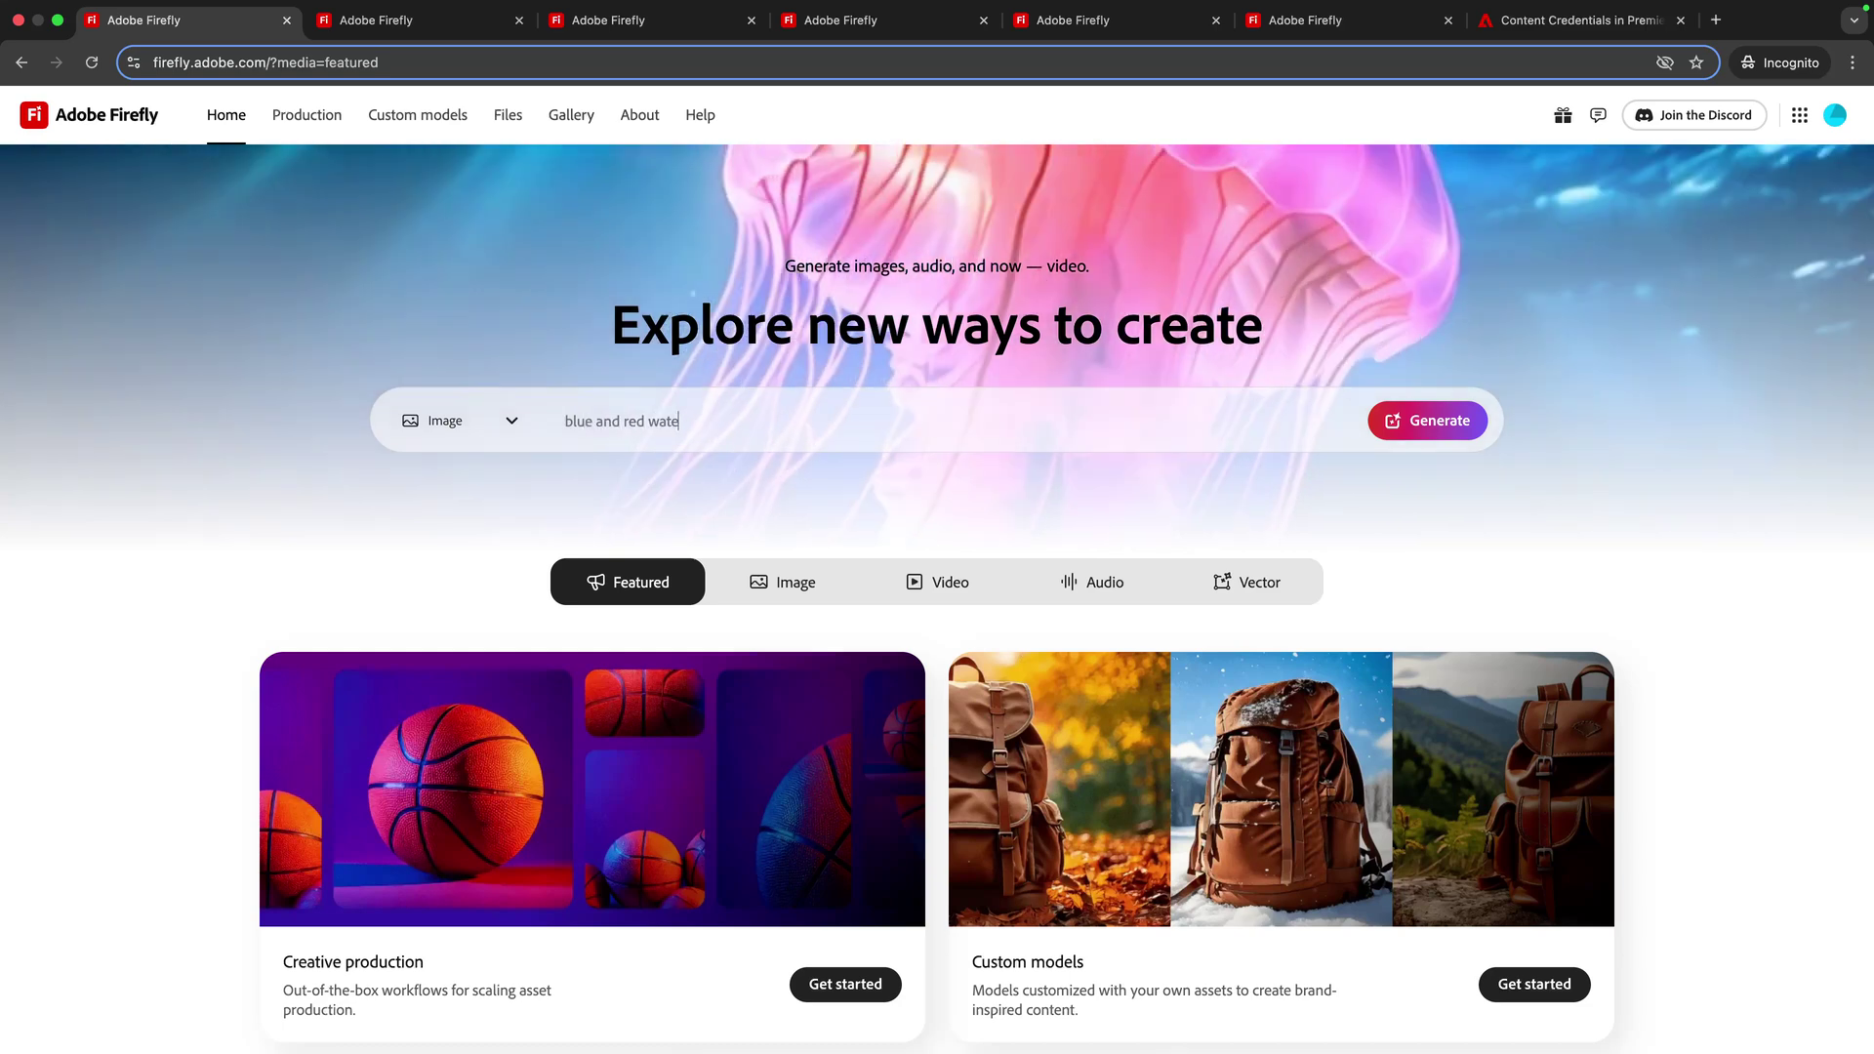
{"action": "type", "text": "rcolor on"}
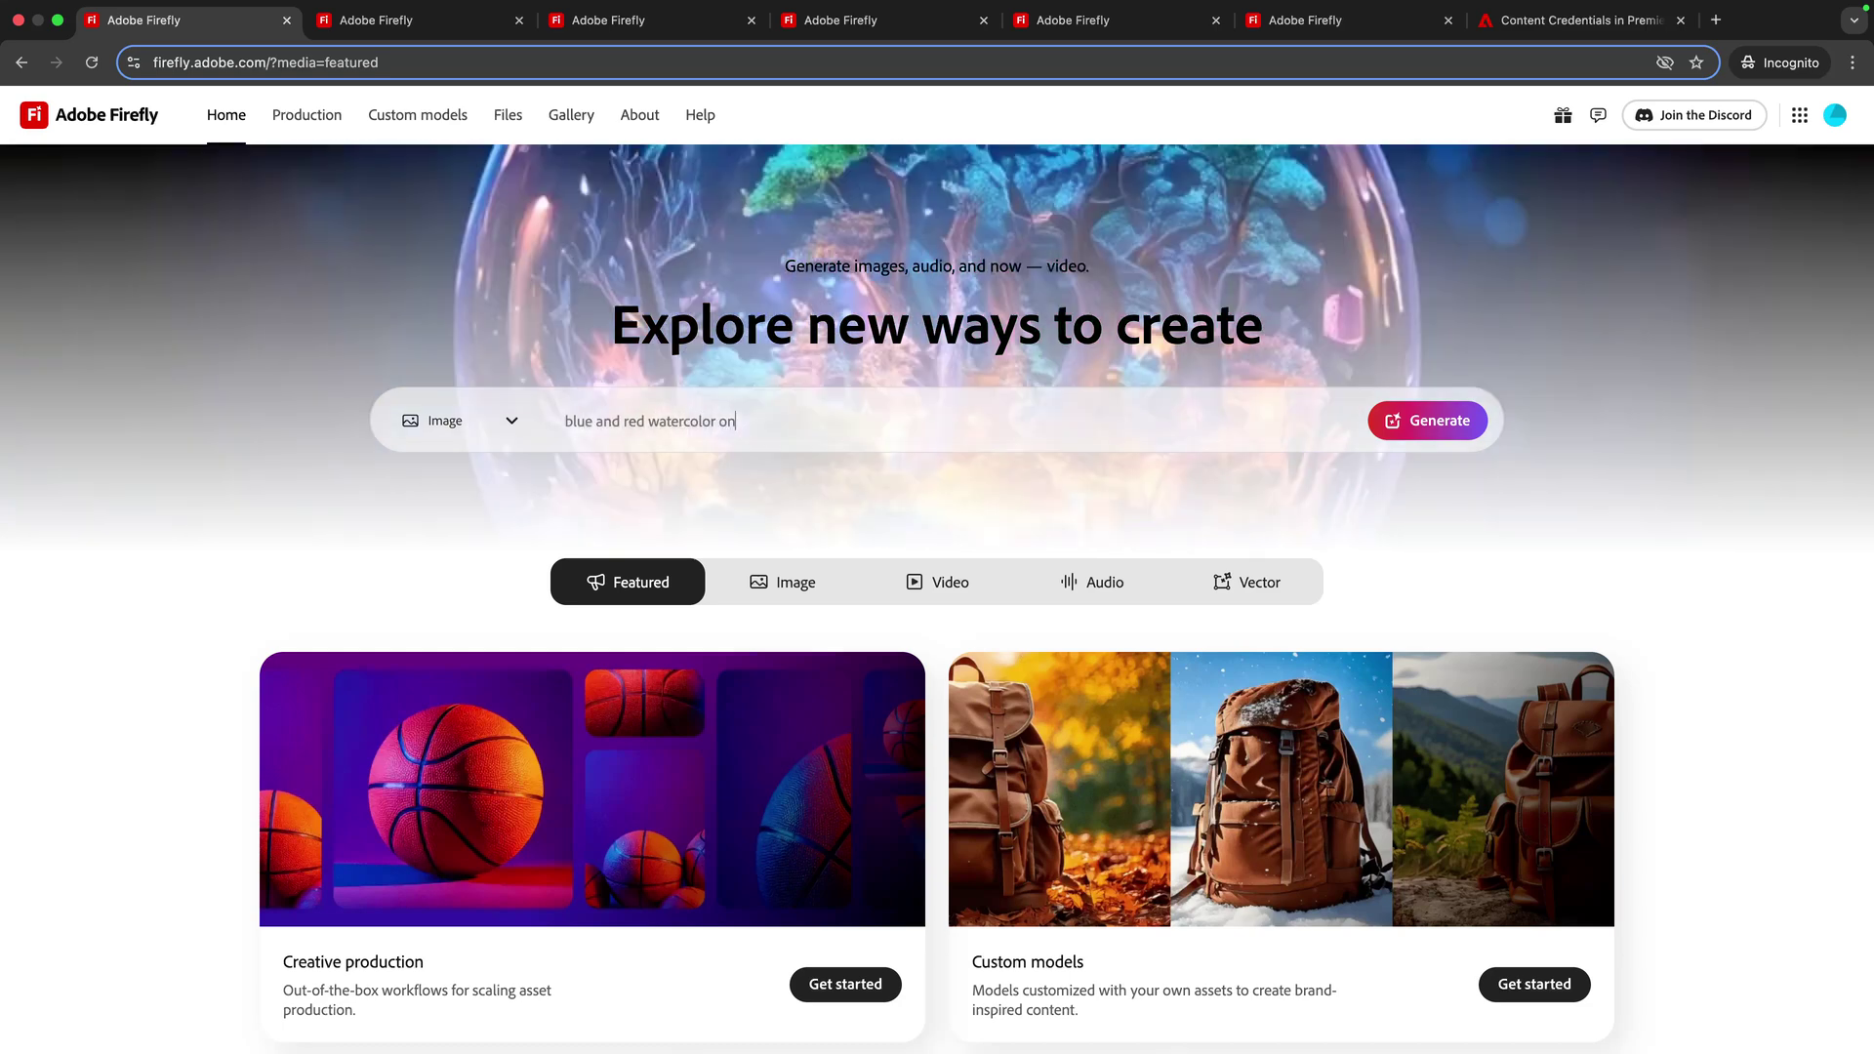
{"action": "type", "text": " bright green "}
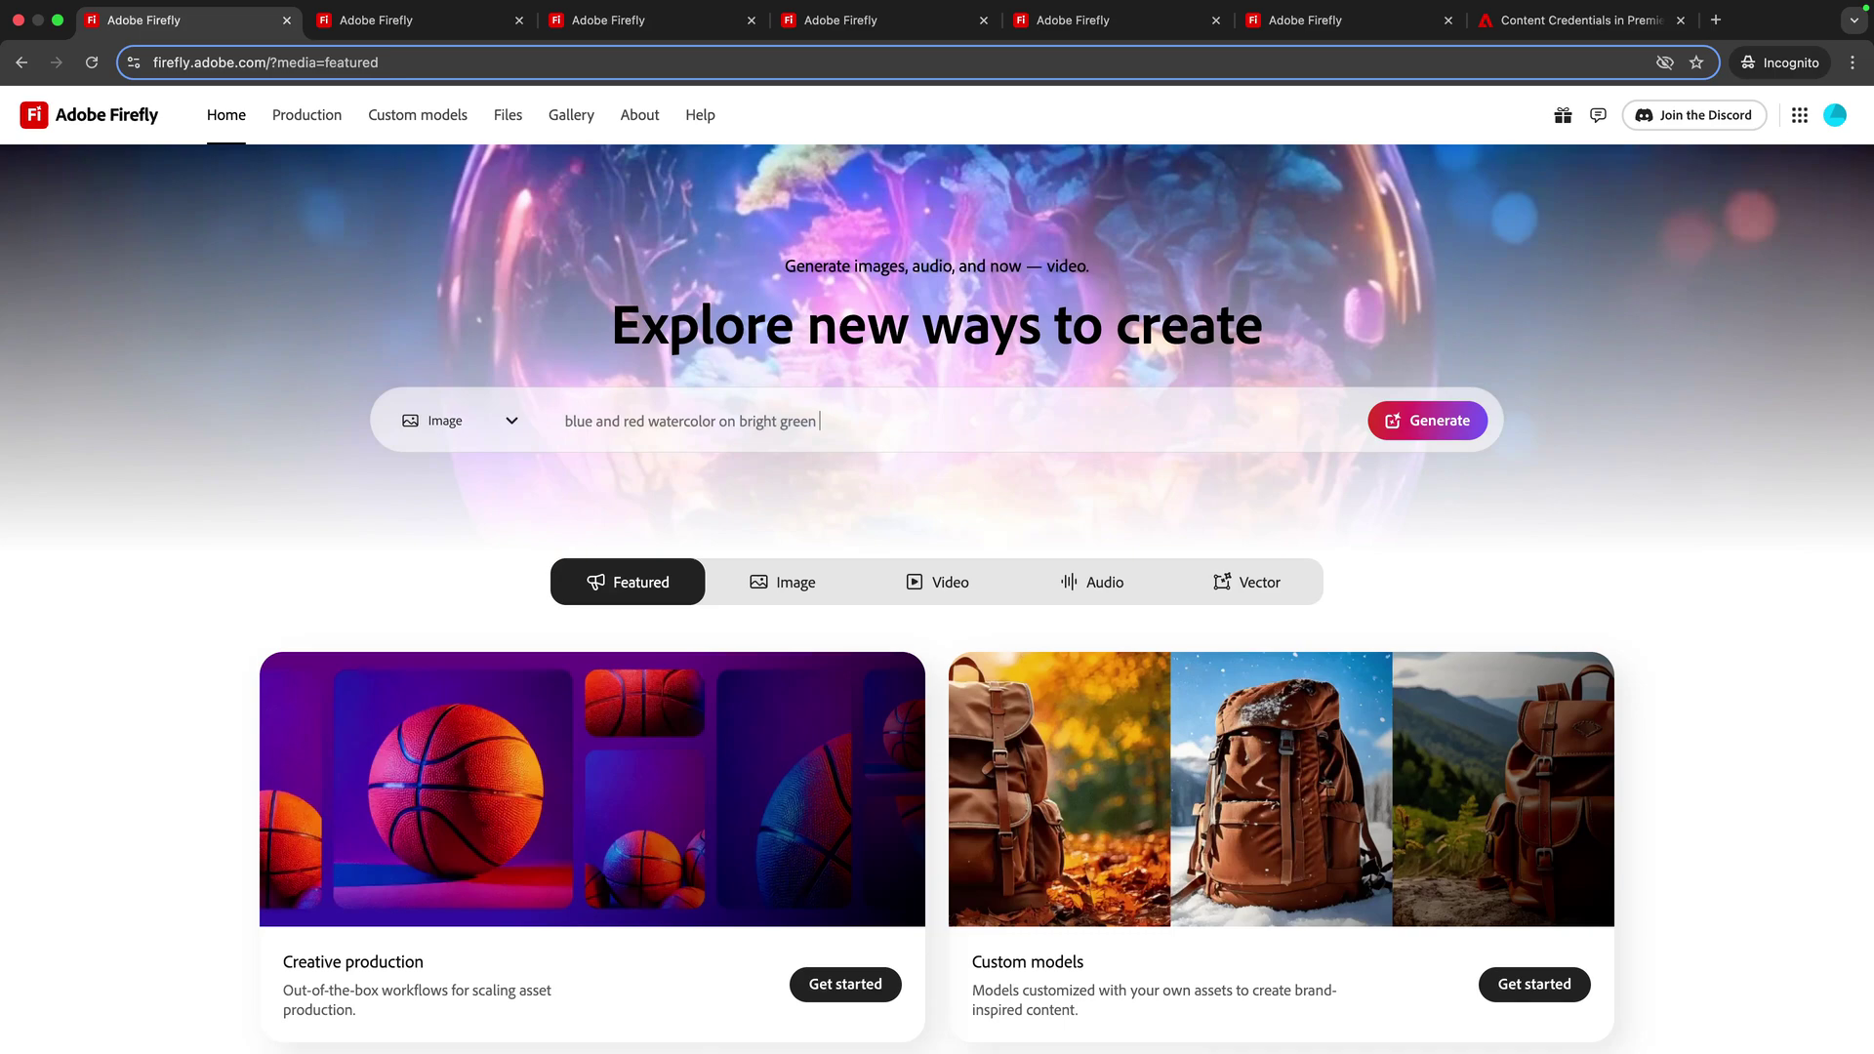
{"action": "type", "text": "paper; wi"}
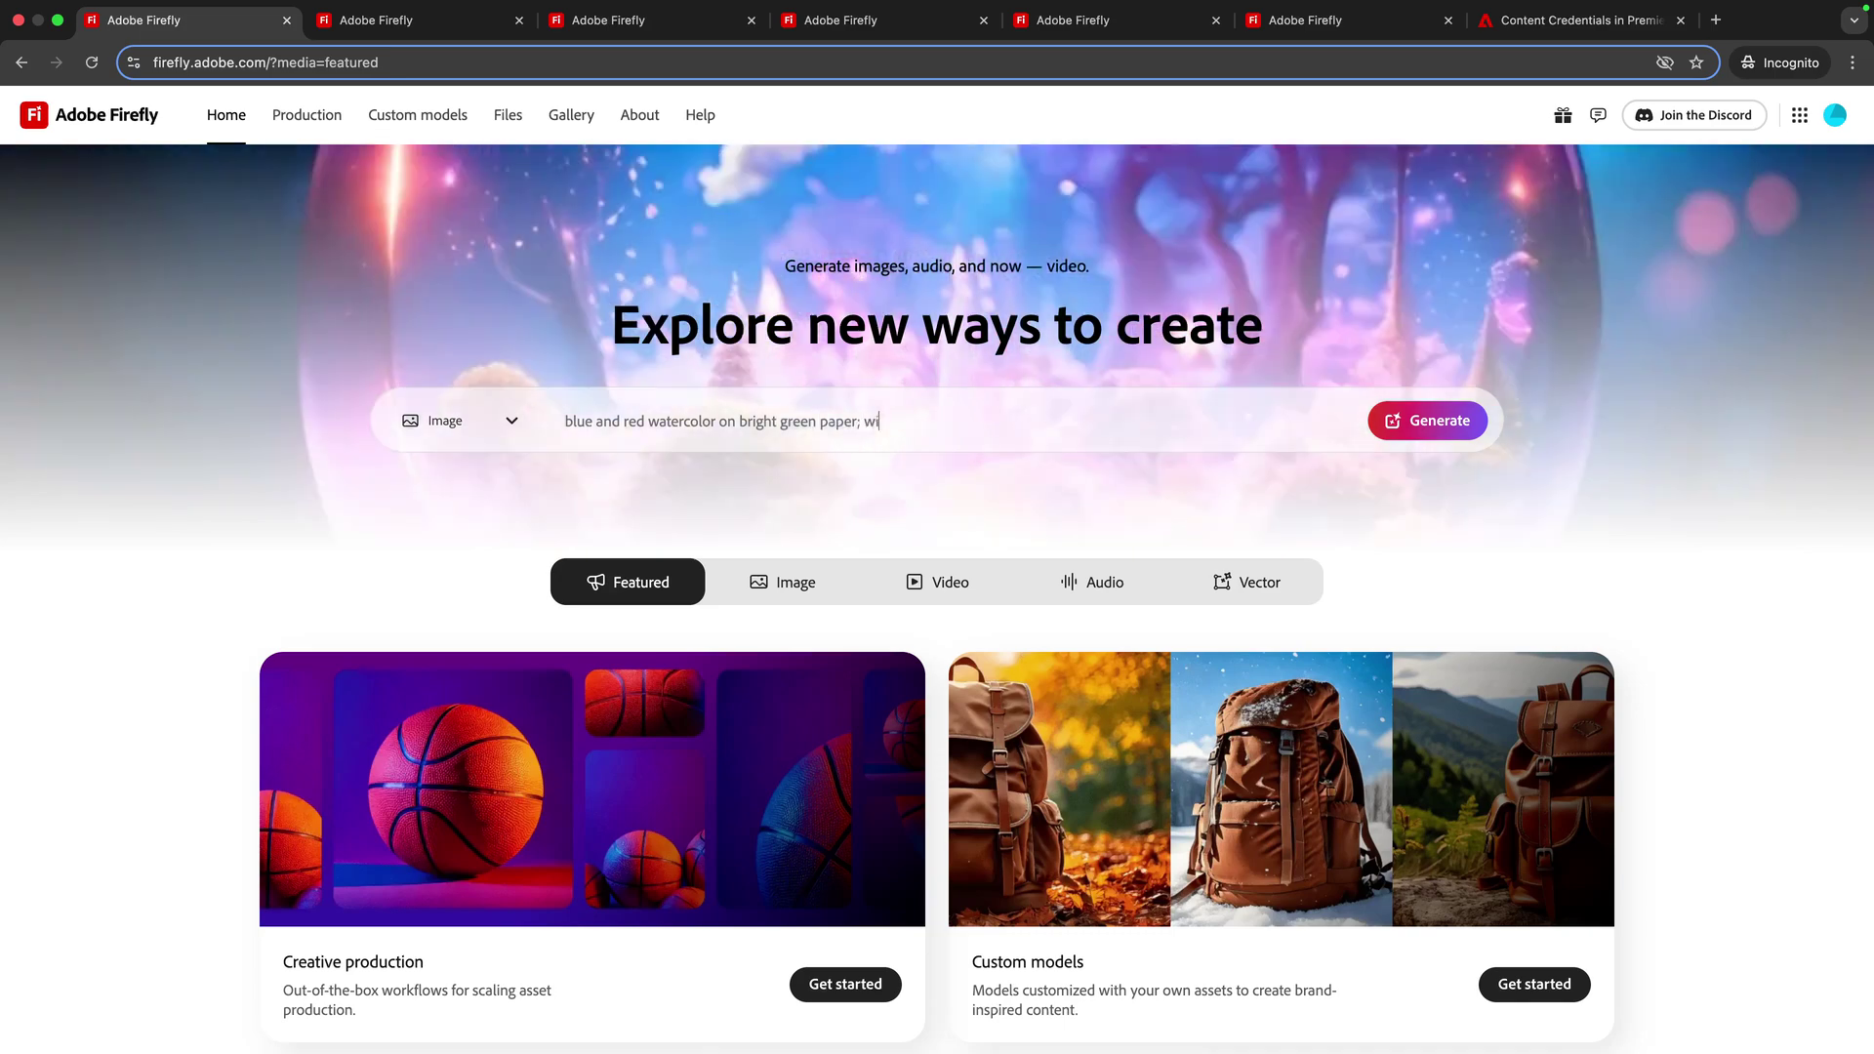
{"action": "type", "text": "th texture, "}
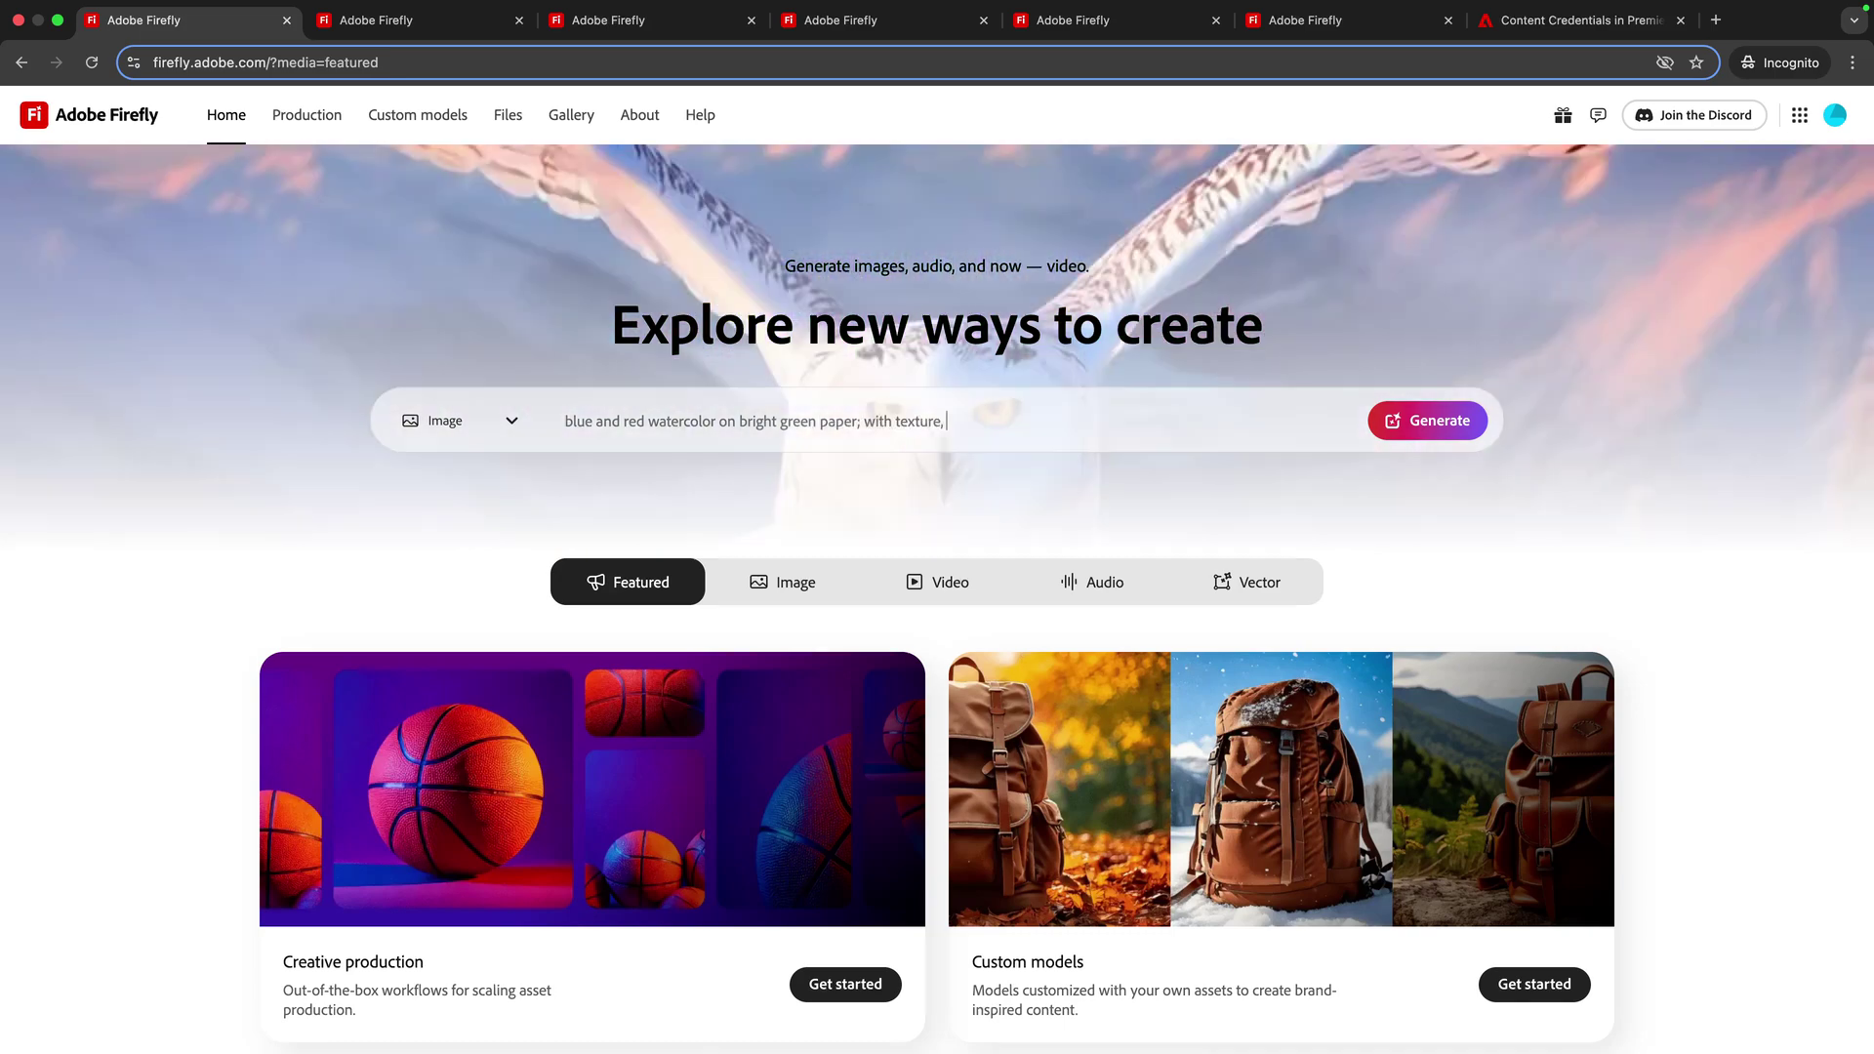
{"action": "type", "text": "border, co"}
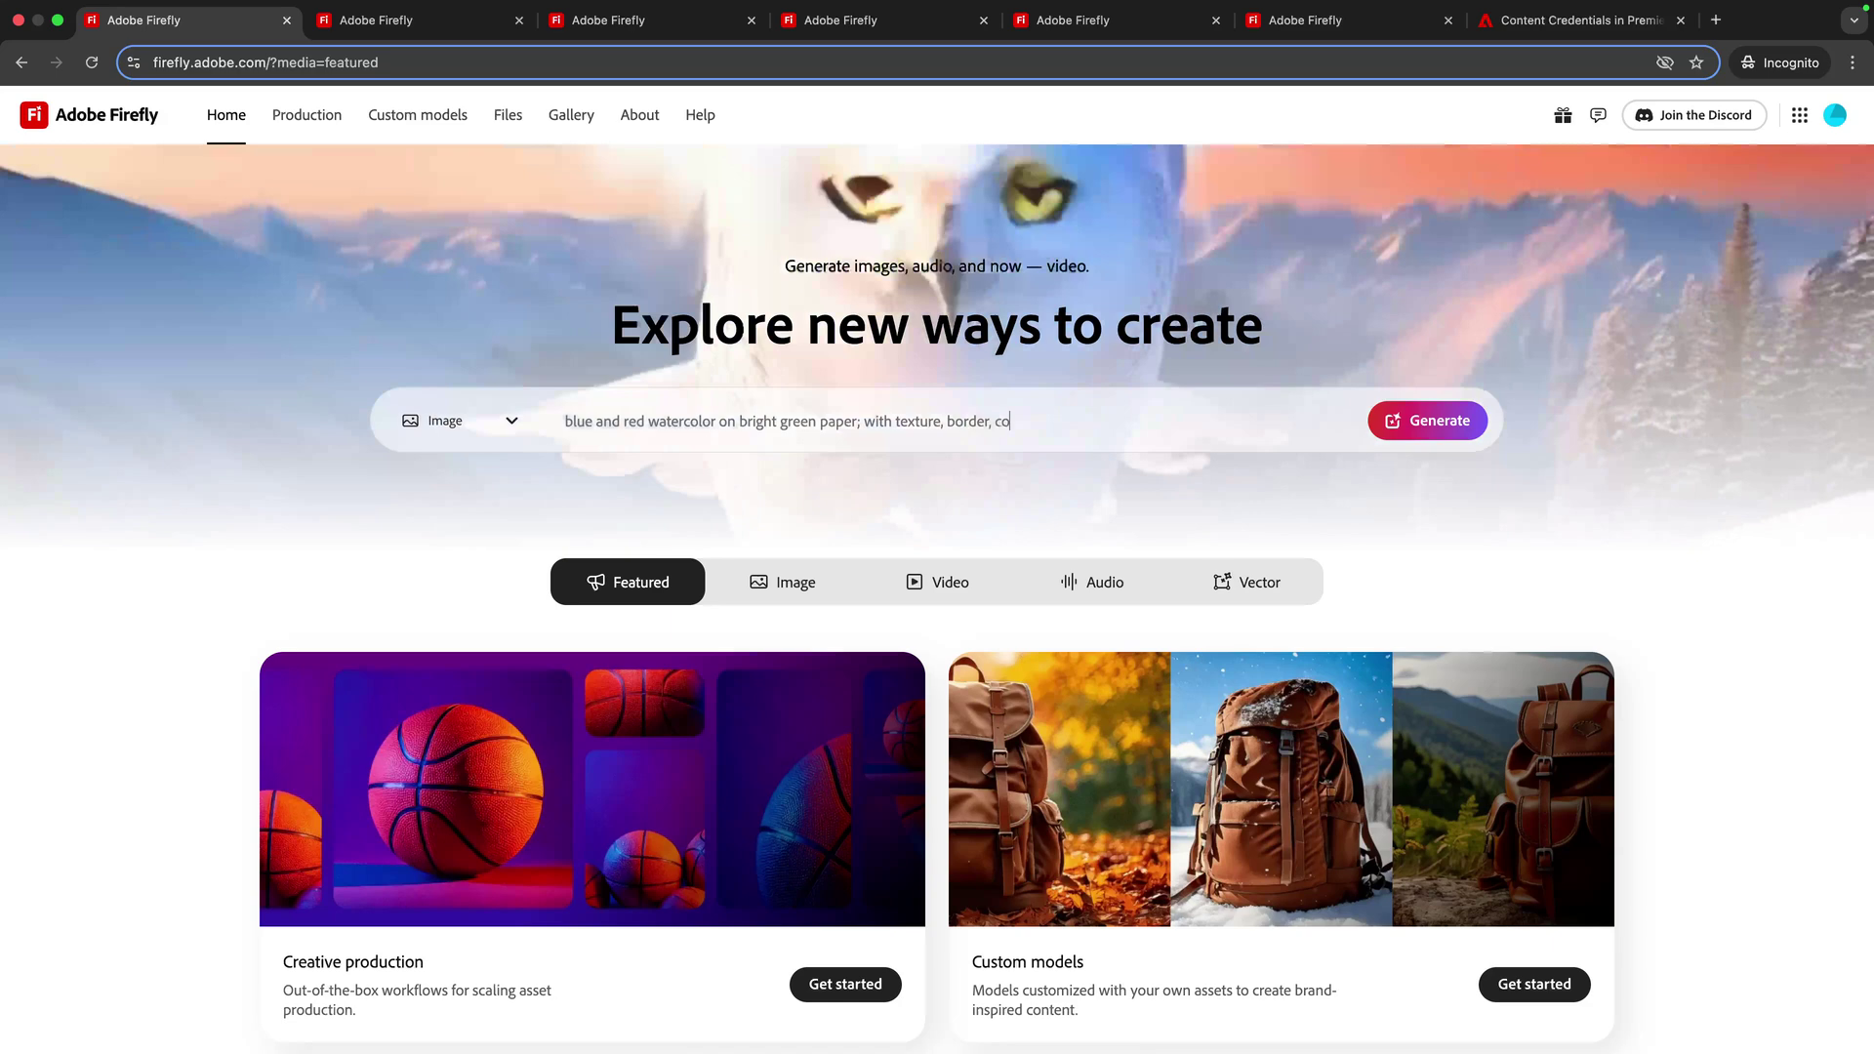
{"action": "type", "text": "lors on opposi"}
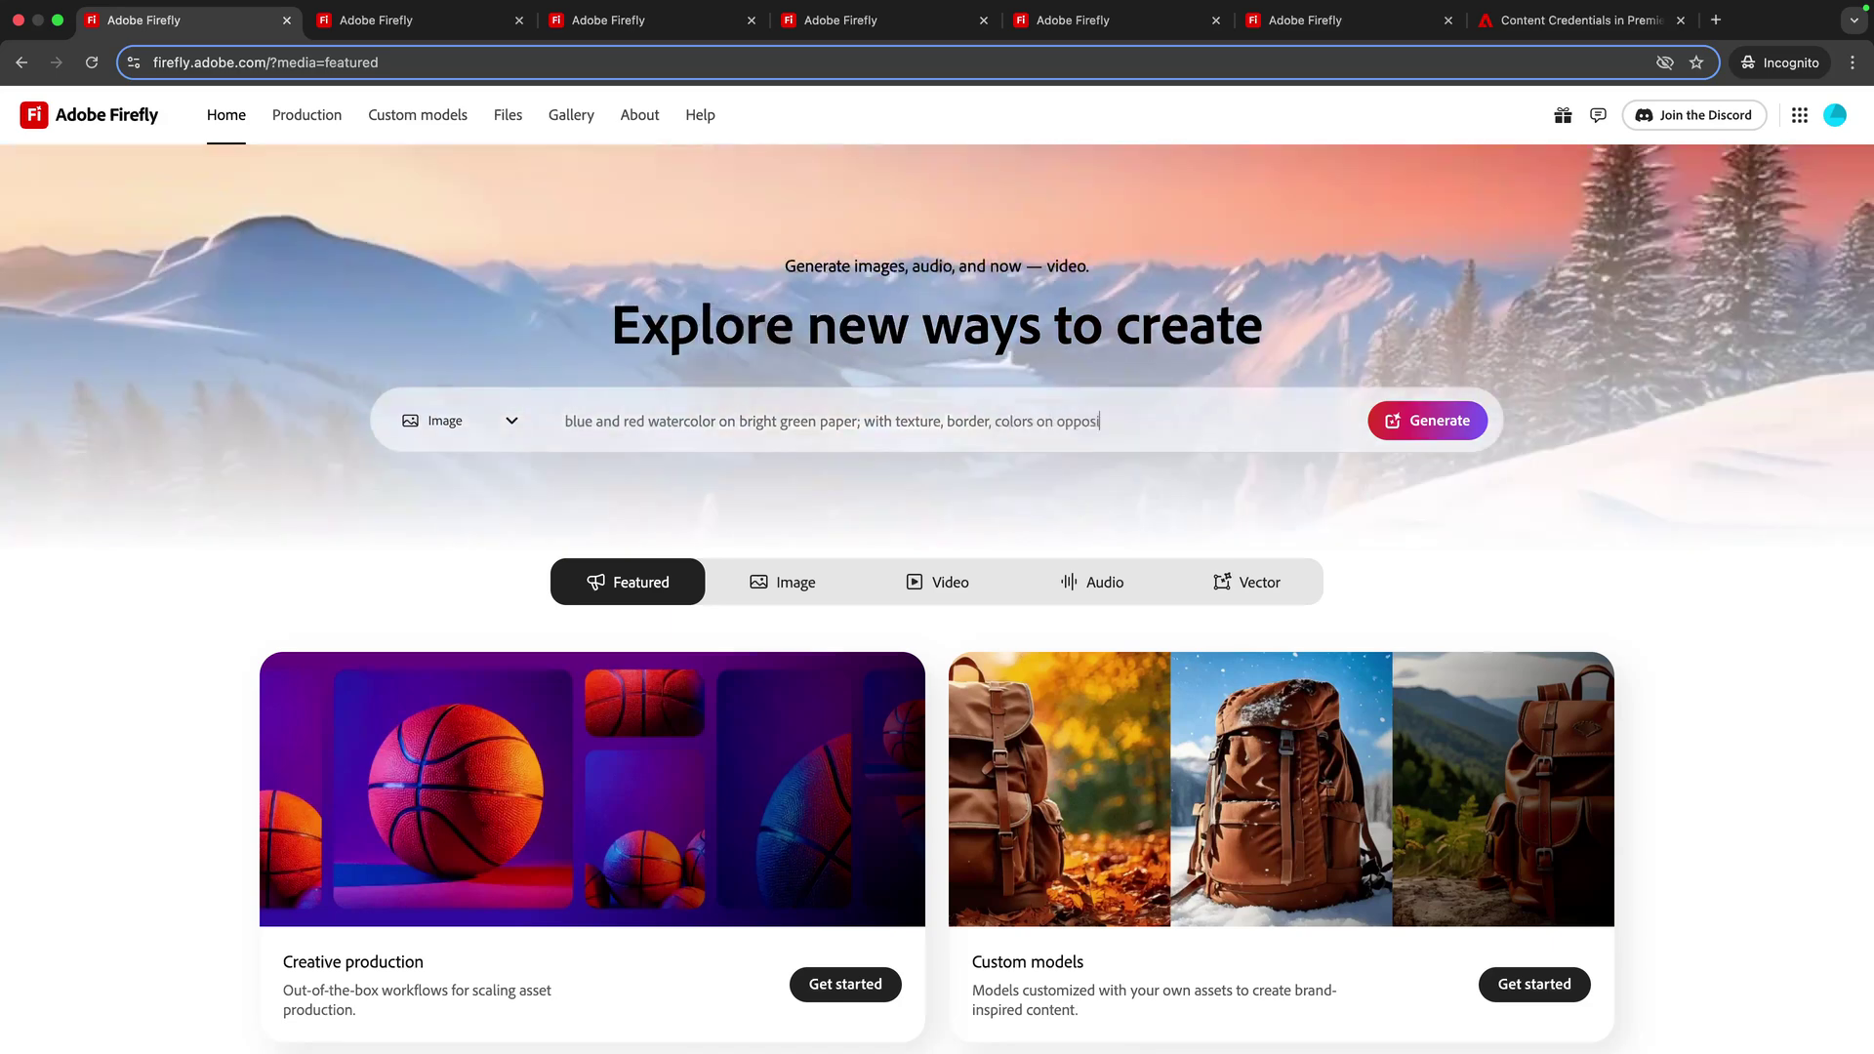
{"action": "type", "text": "te sides, se"}
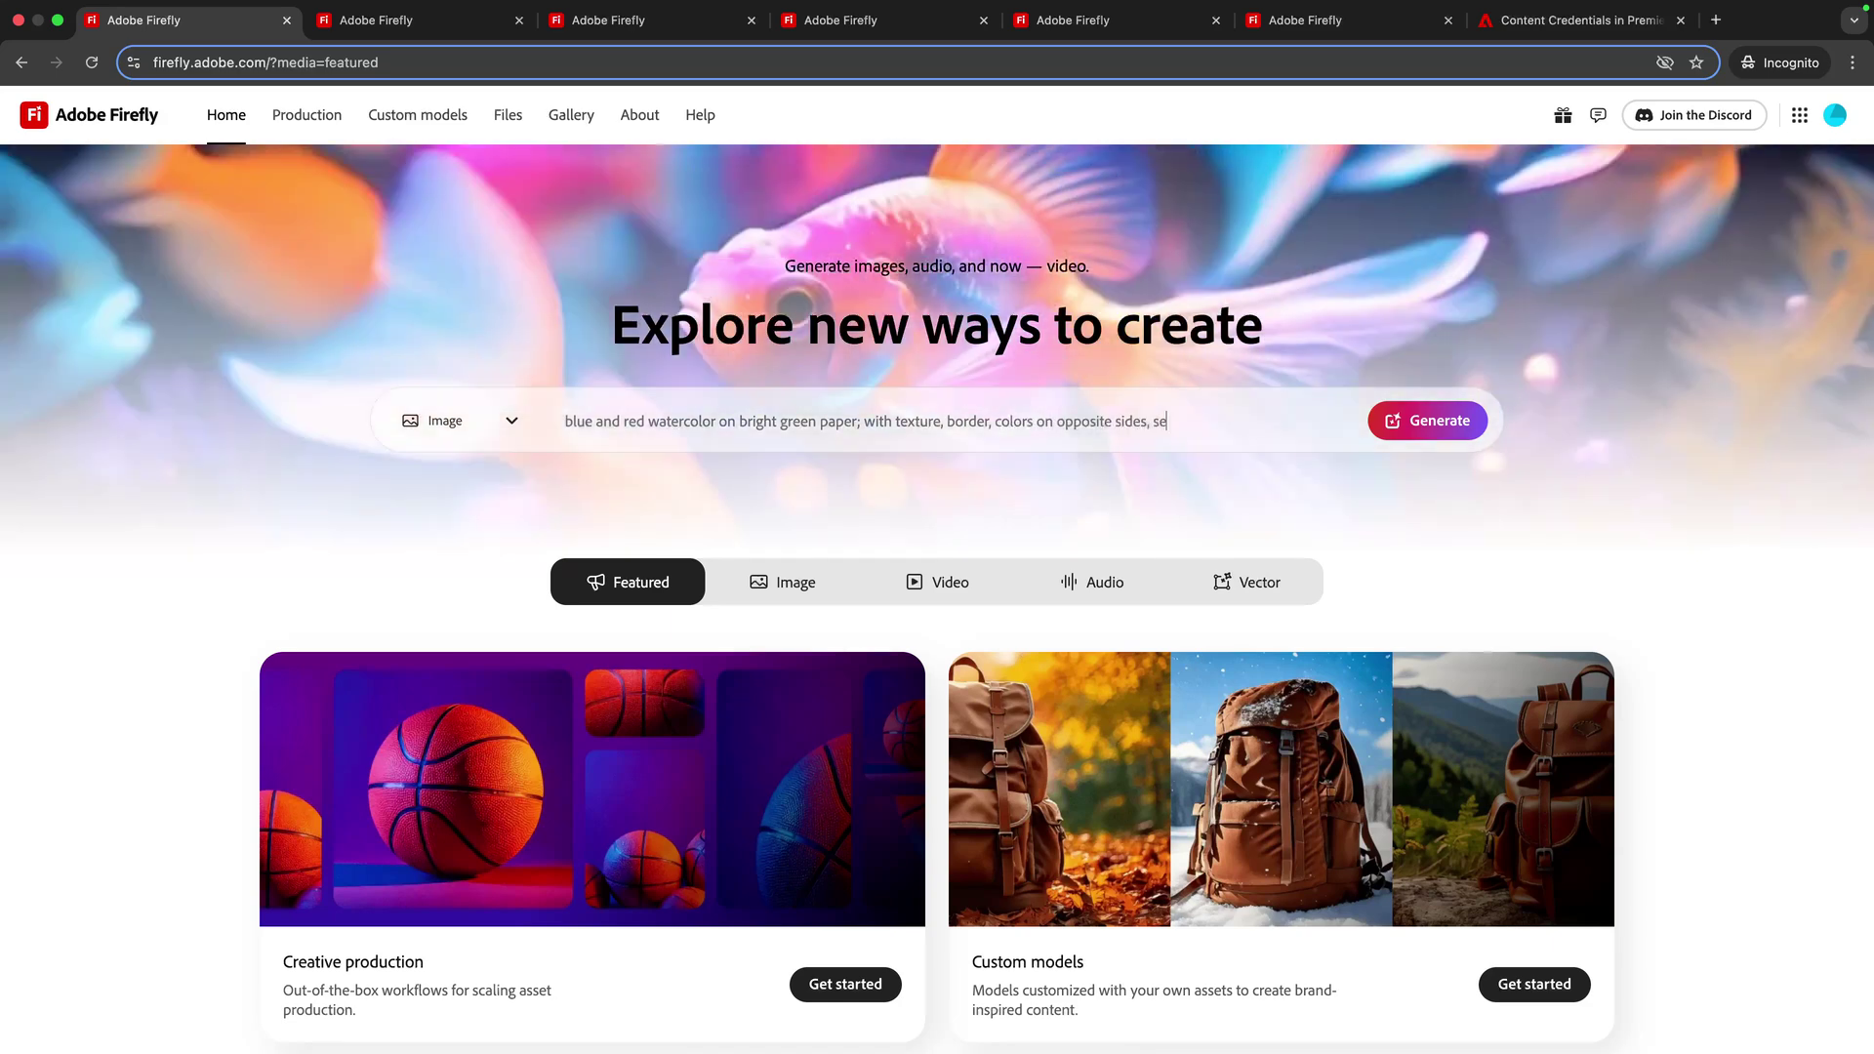
{"action": "type", "text": "lective focus "}
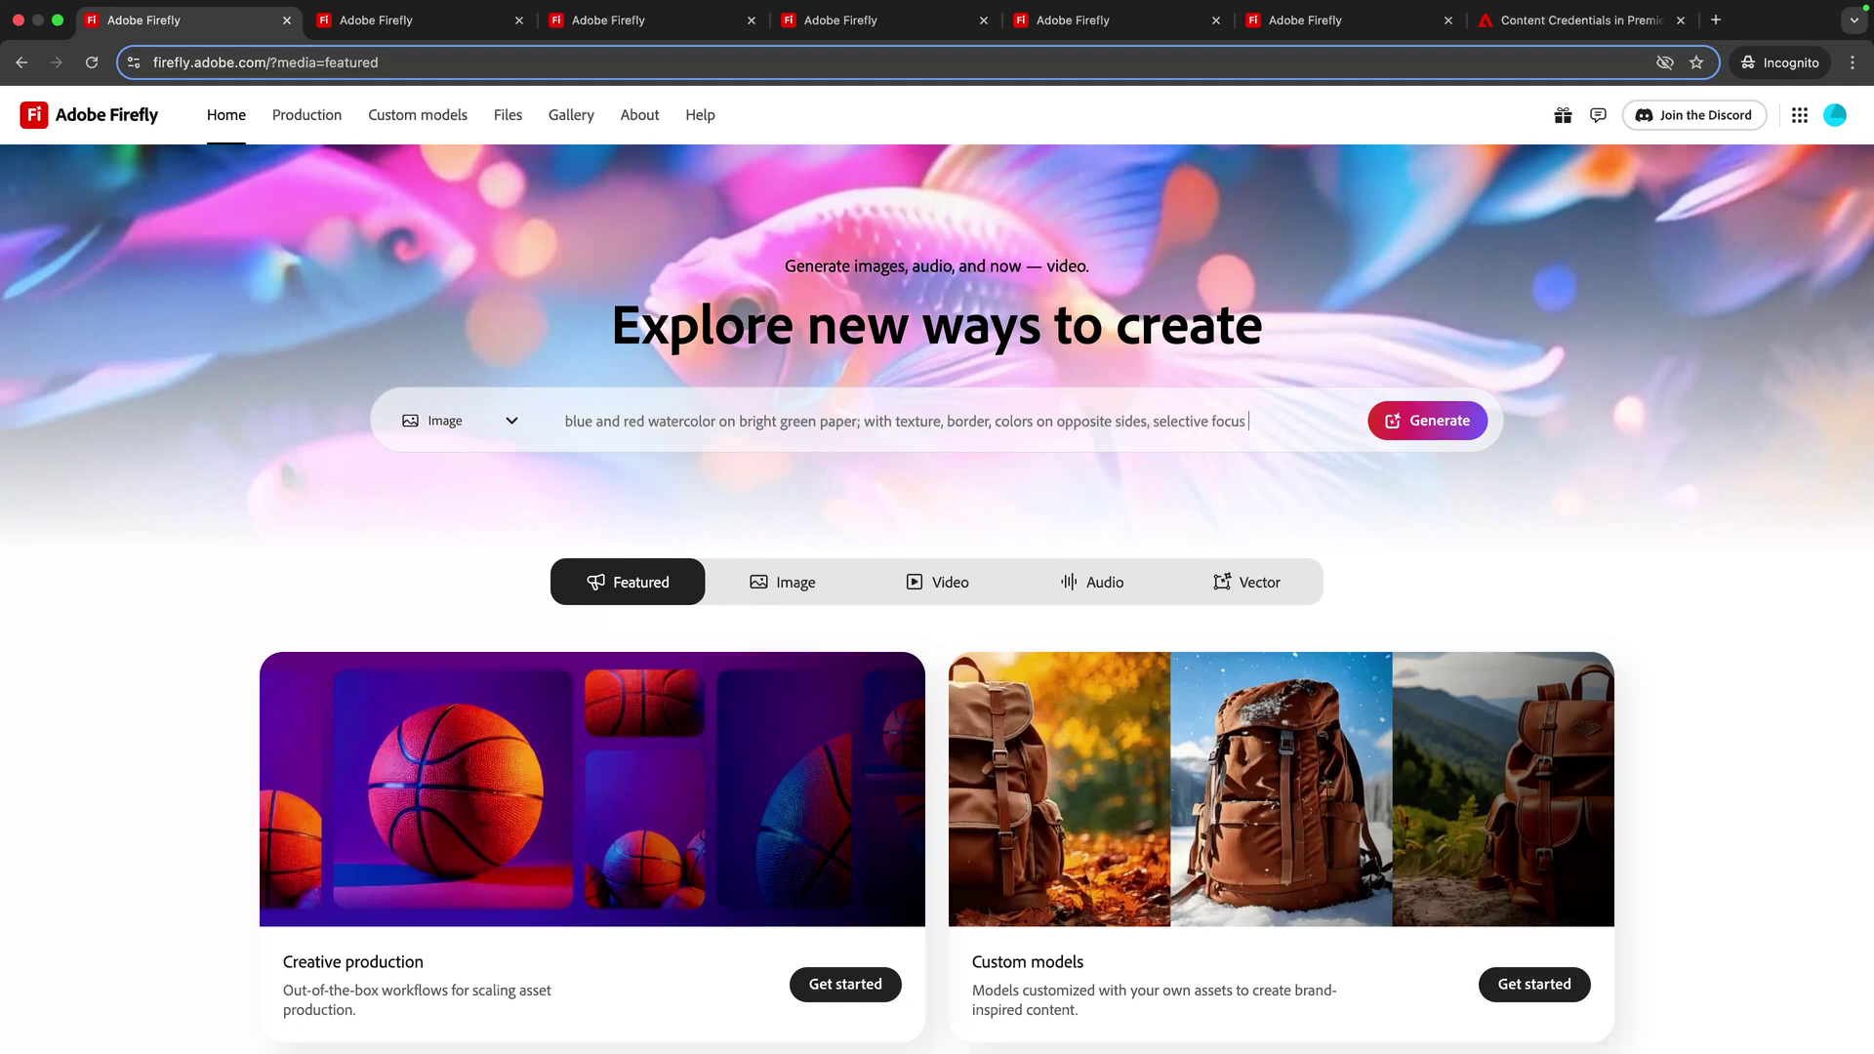
{"action": "type", "text": "for detail and"}
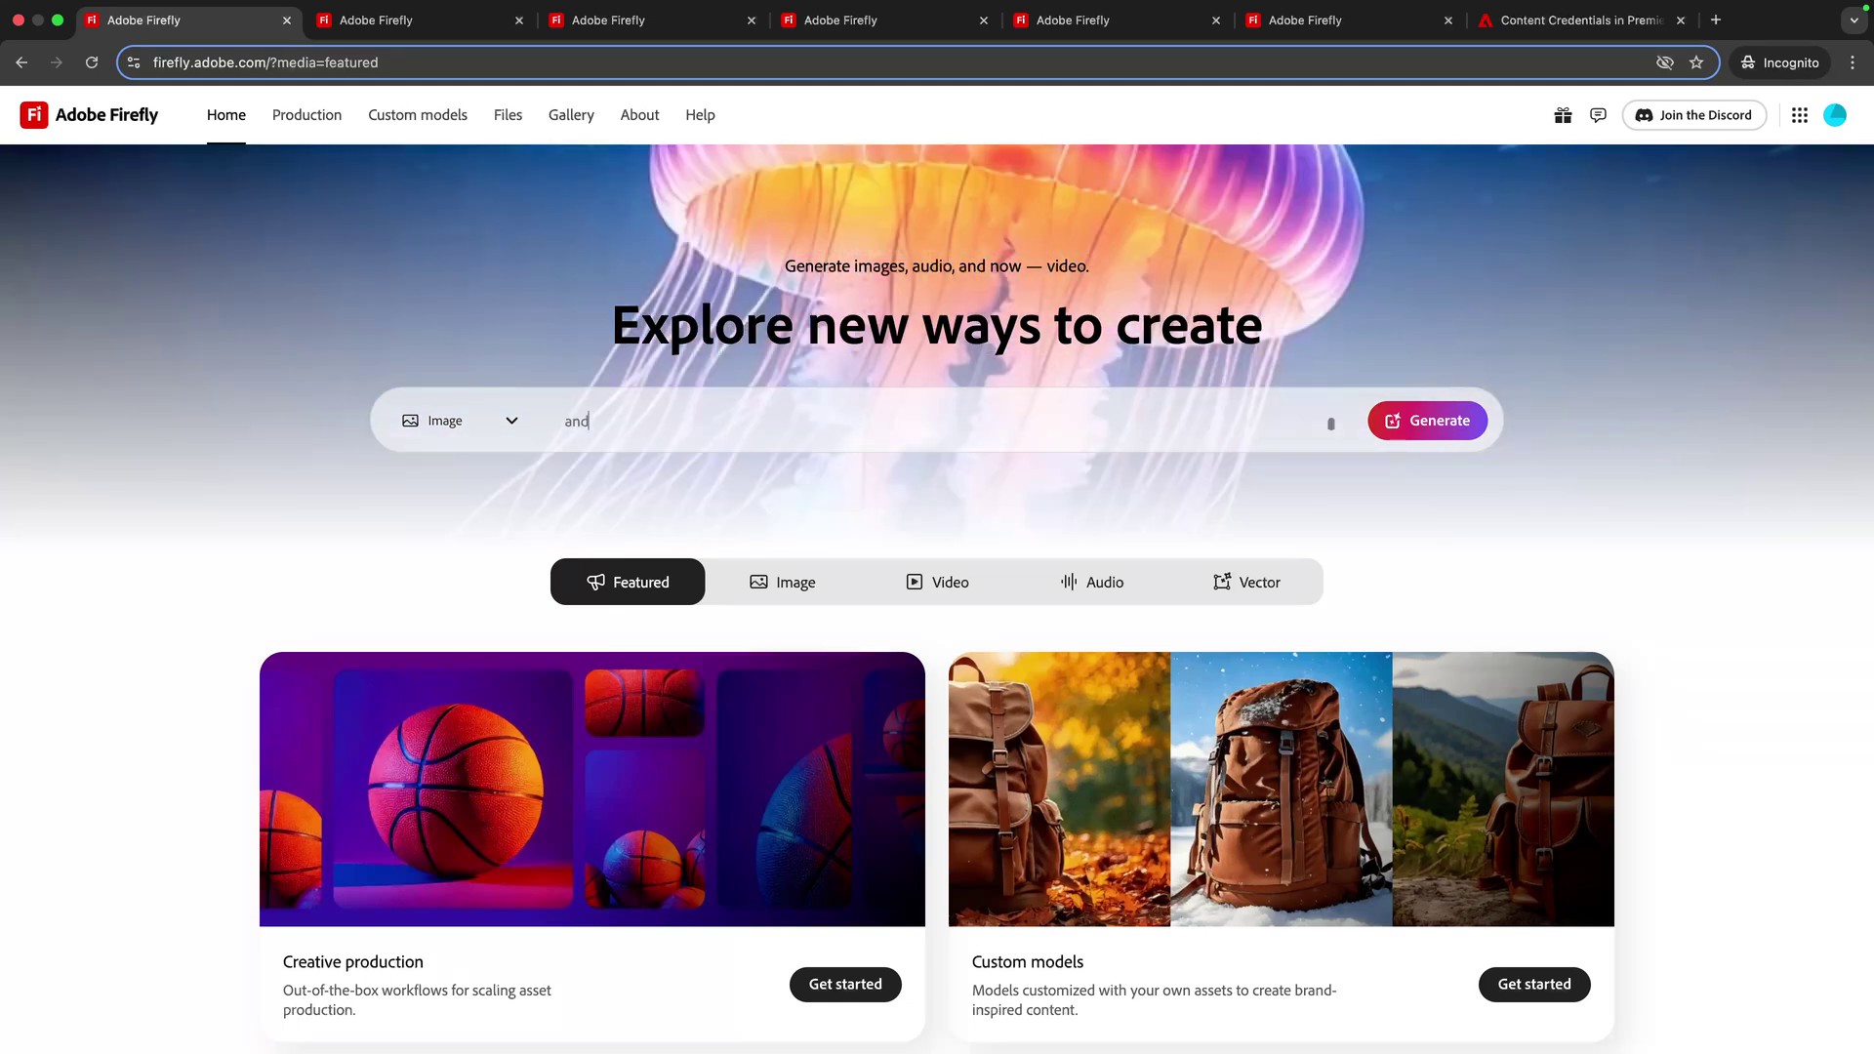
{"action": "key", "text": "BackSpace"}
{"action": "key", "text": "BackSpace"}
{"action": "key", "text": "BackSpace"}
{"action": "type", "text": "or"}
{"action": "type", "text": " wrapp"}
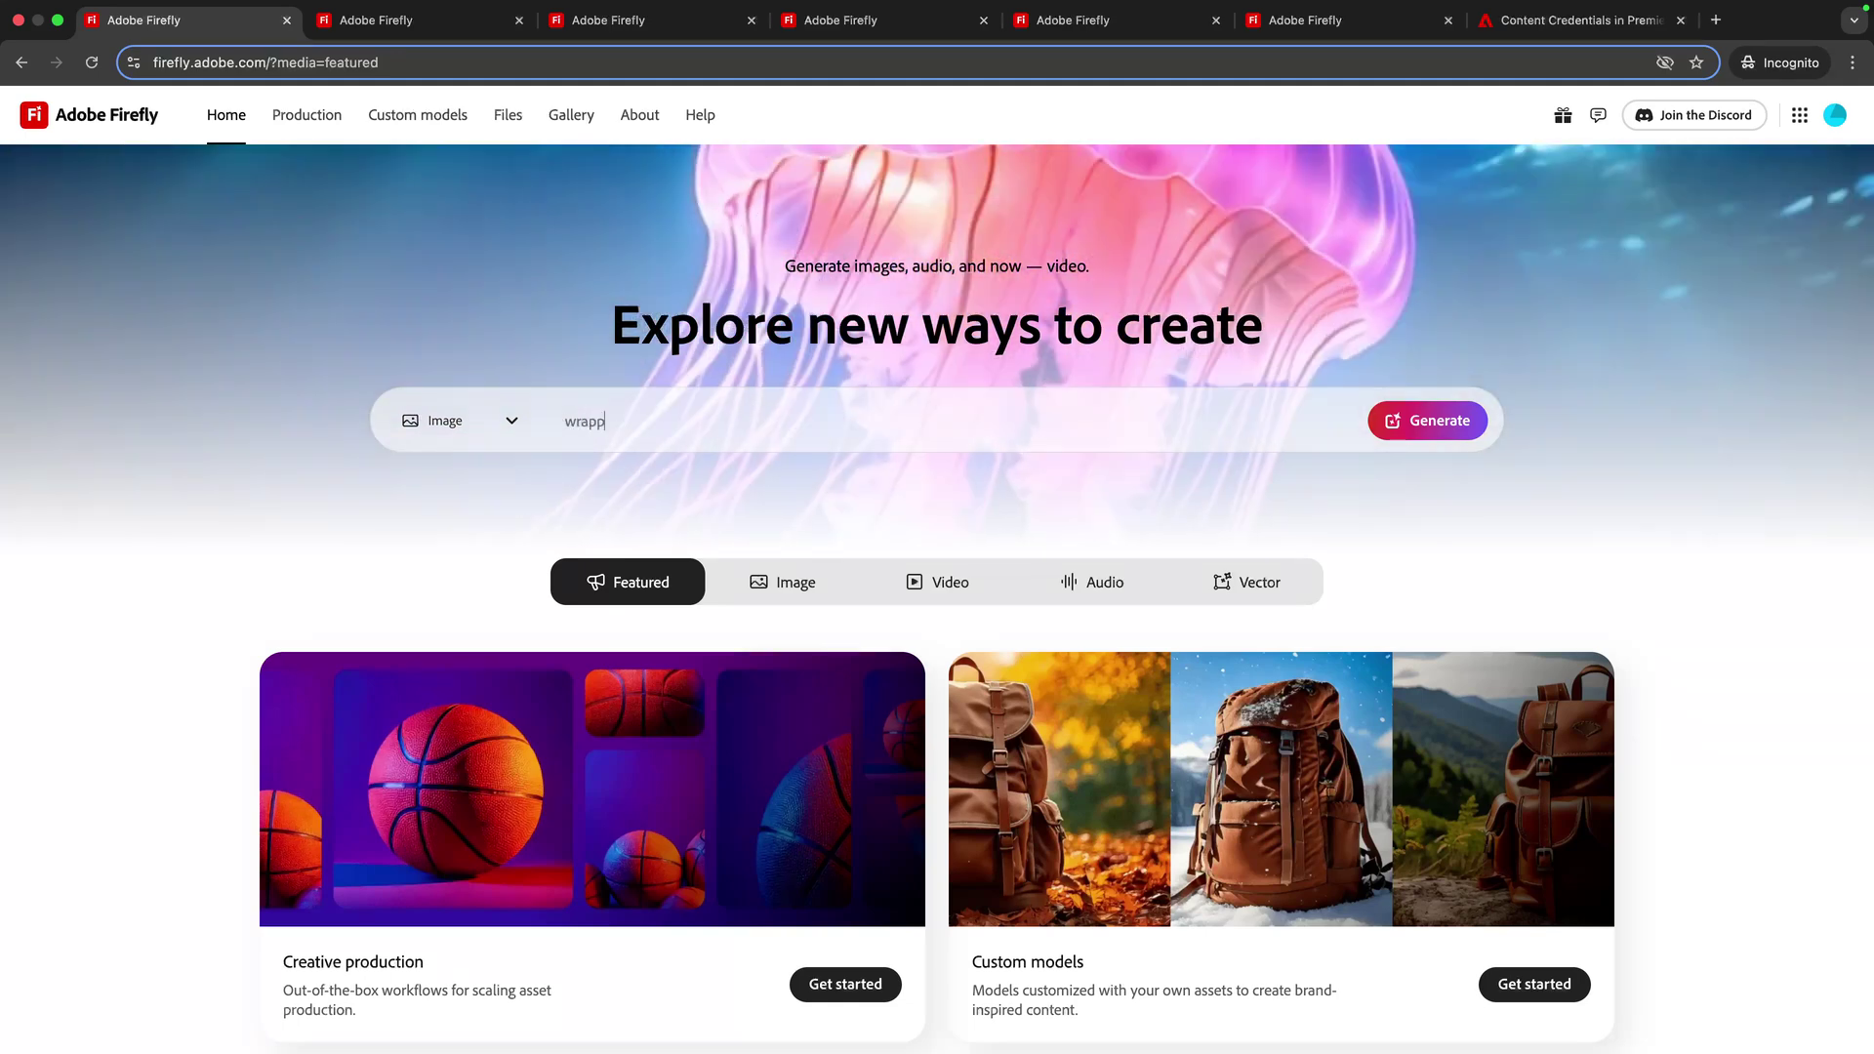
{"action": "type", "text": "ing purpose"}
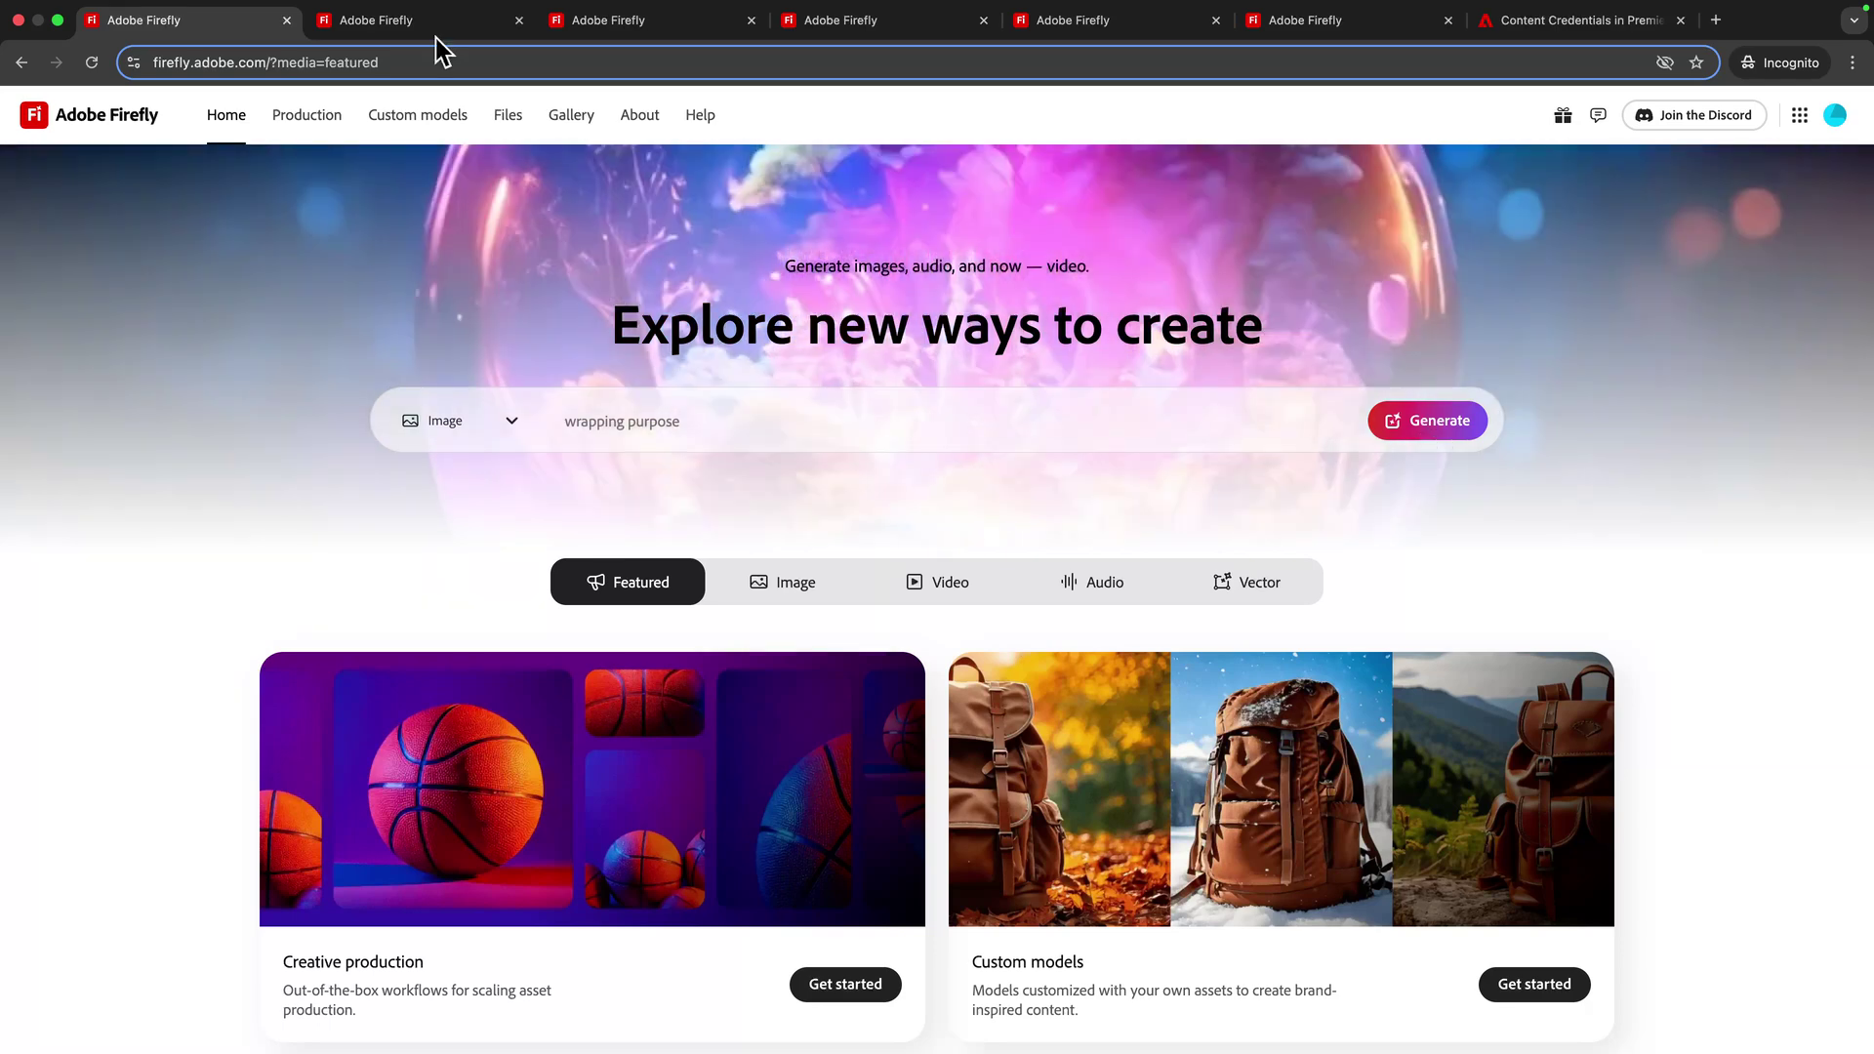
Step: In Text to image results, preview the third watercolor image and open its Edit options
{"action": "left_click", "coordinate": [436, 42]}
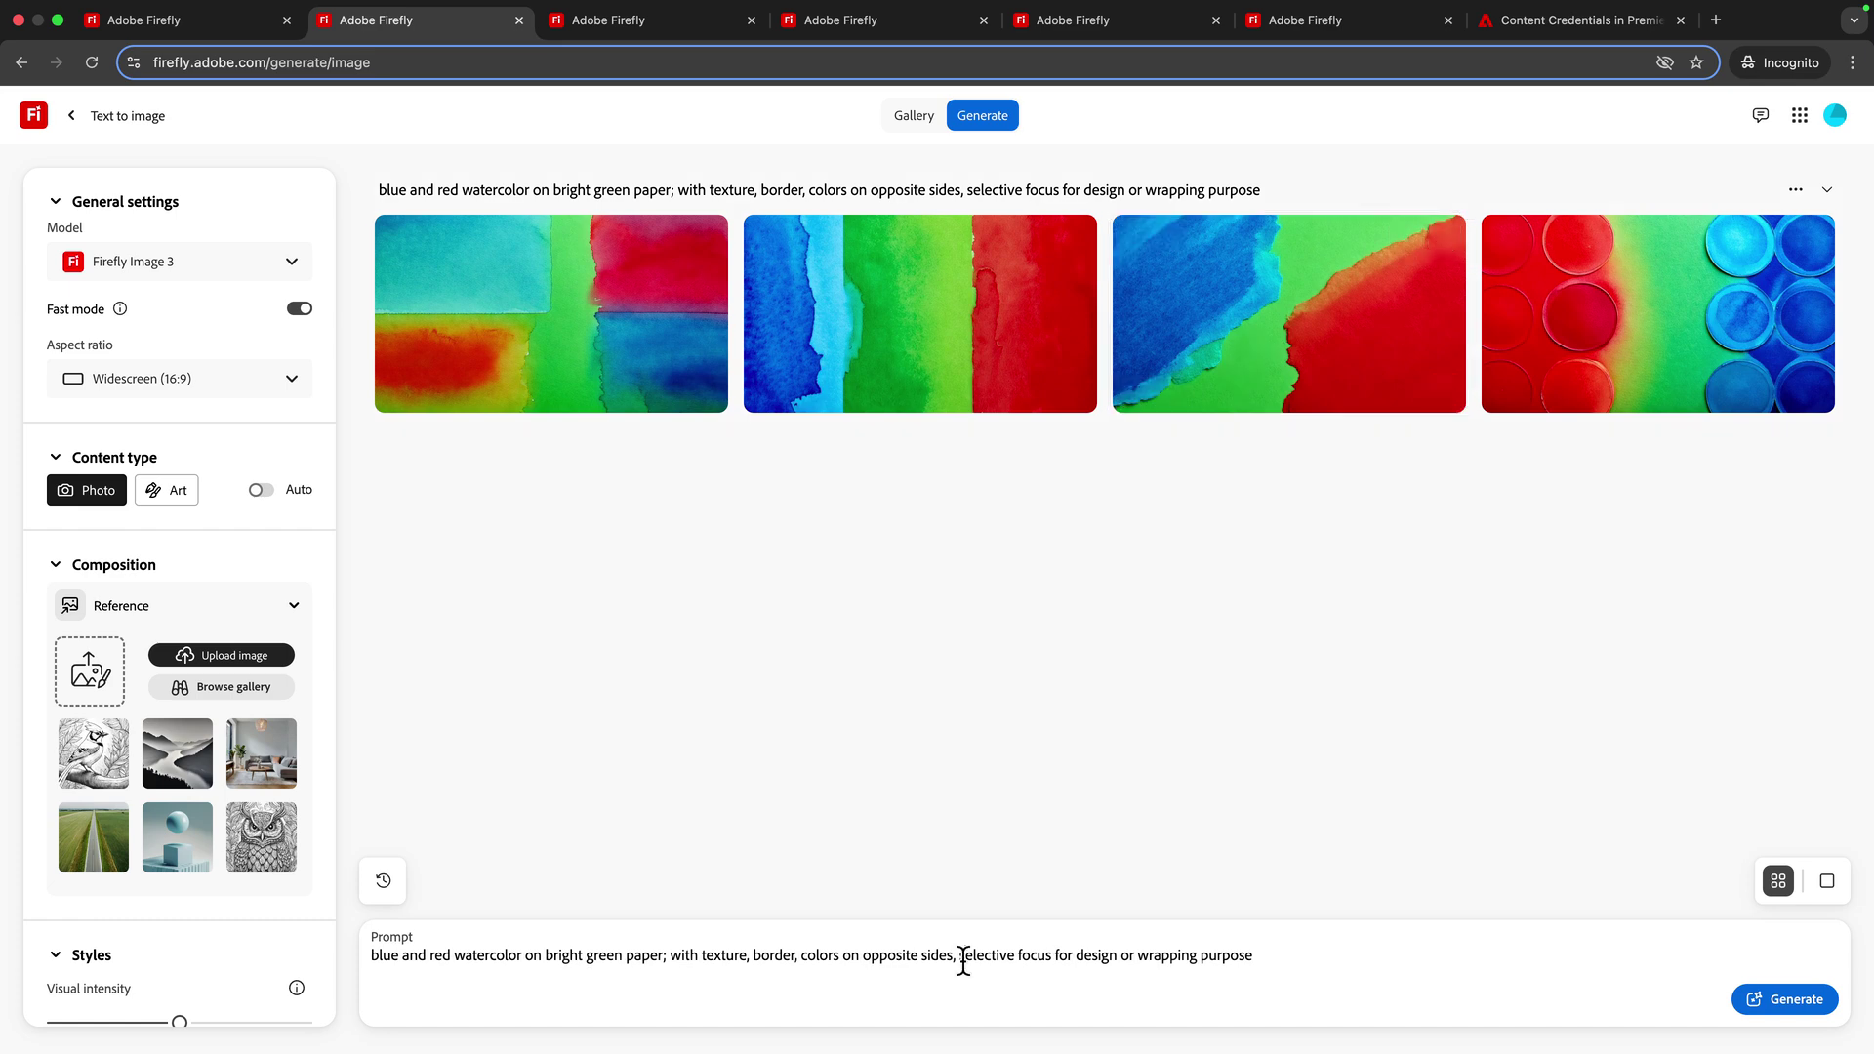
{"action": "left_click_drag", "start_coordinate": [963, 960], "coordinate": [1068, 957]}
{"action": "left_click", "coordinate": [1279, 385]}
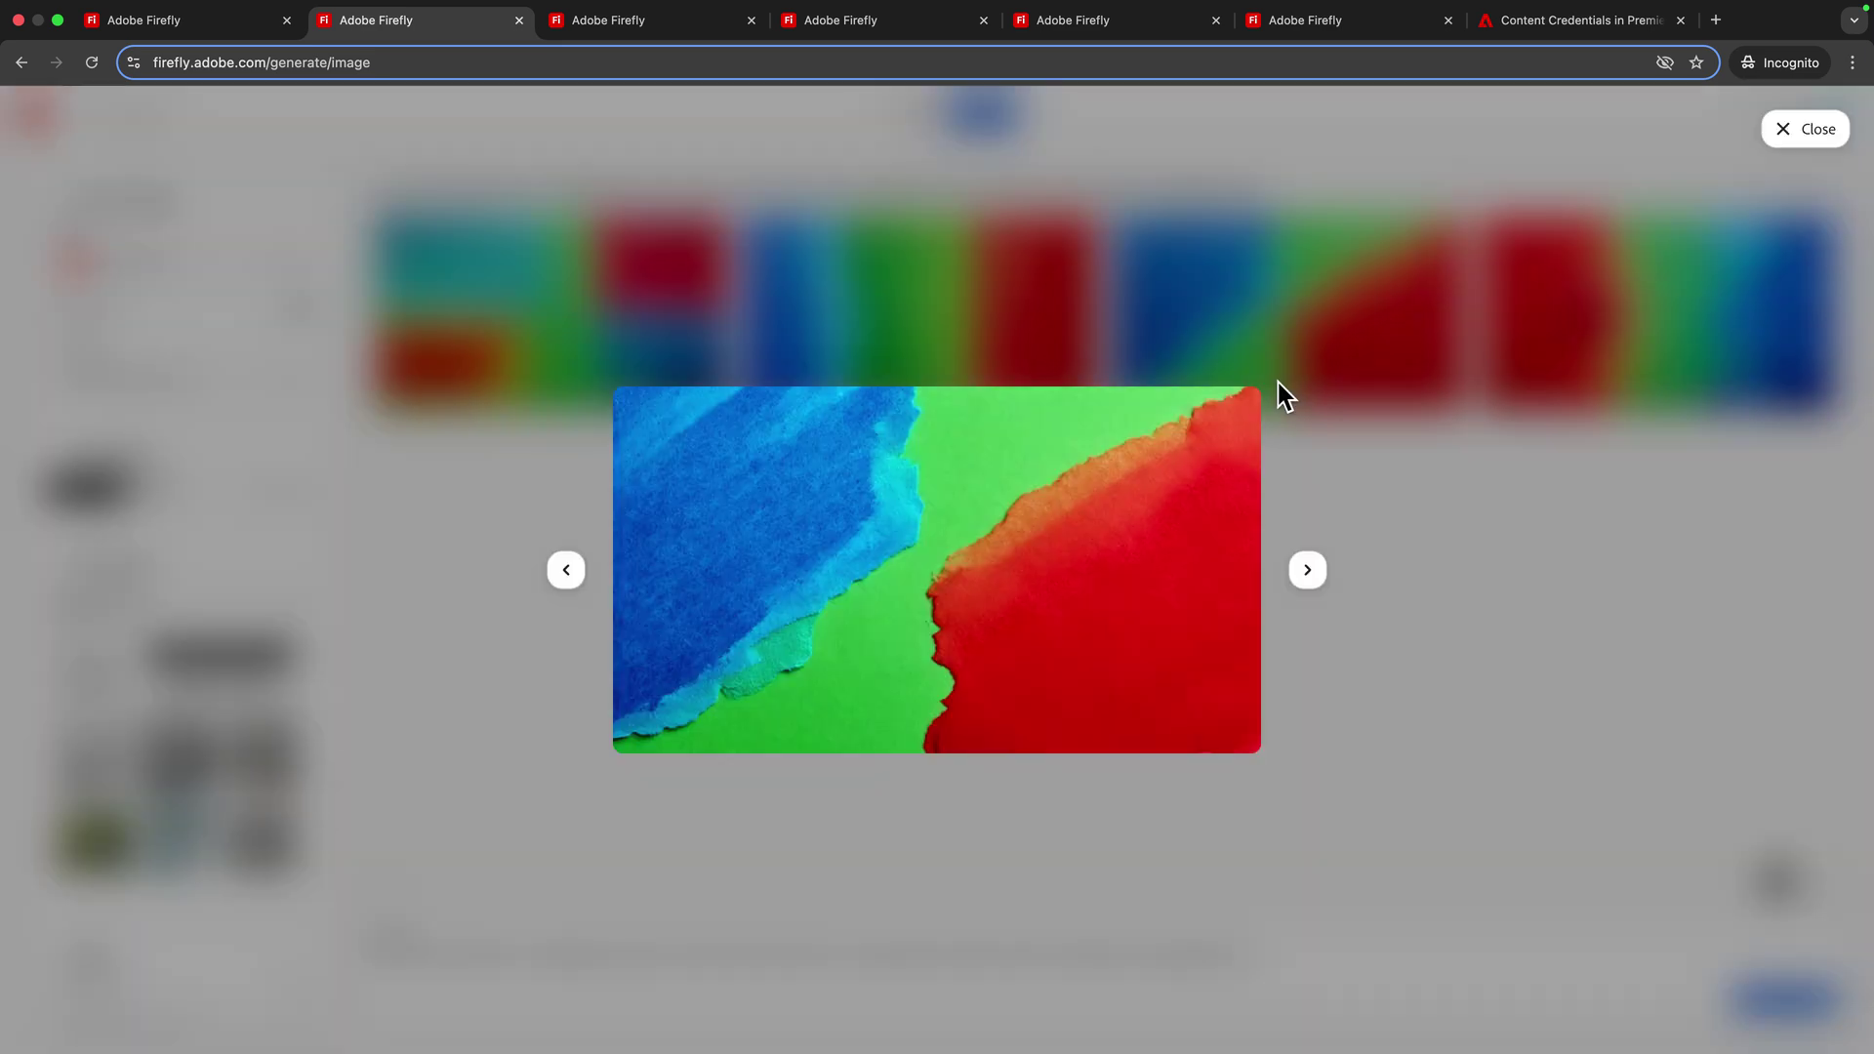
{"action": "left_click", "coordinate": [1022, 326]}
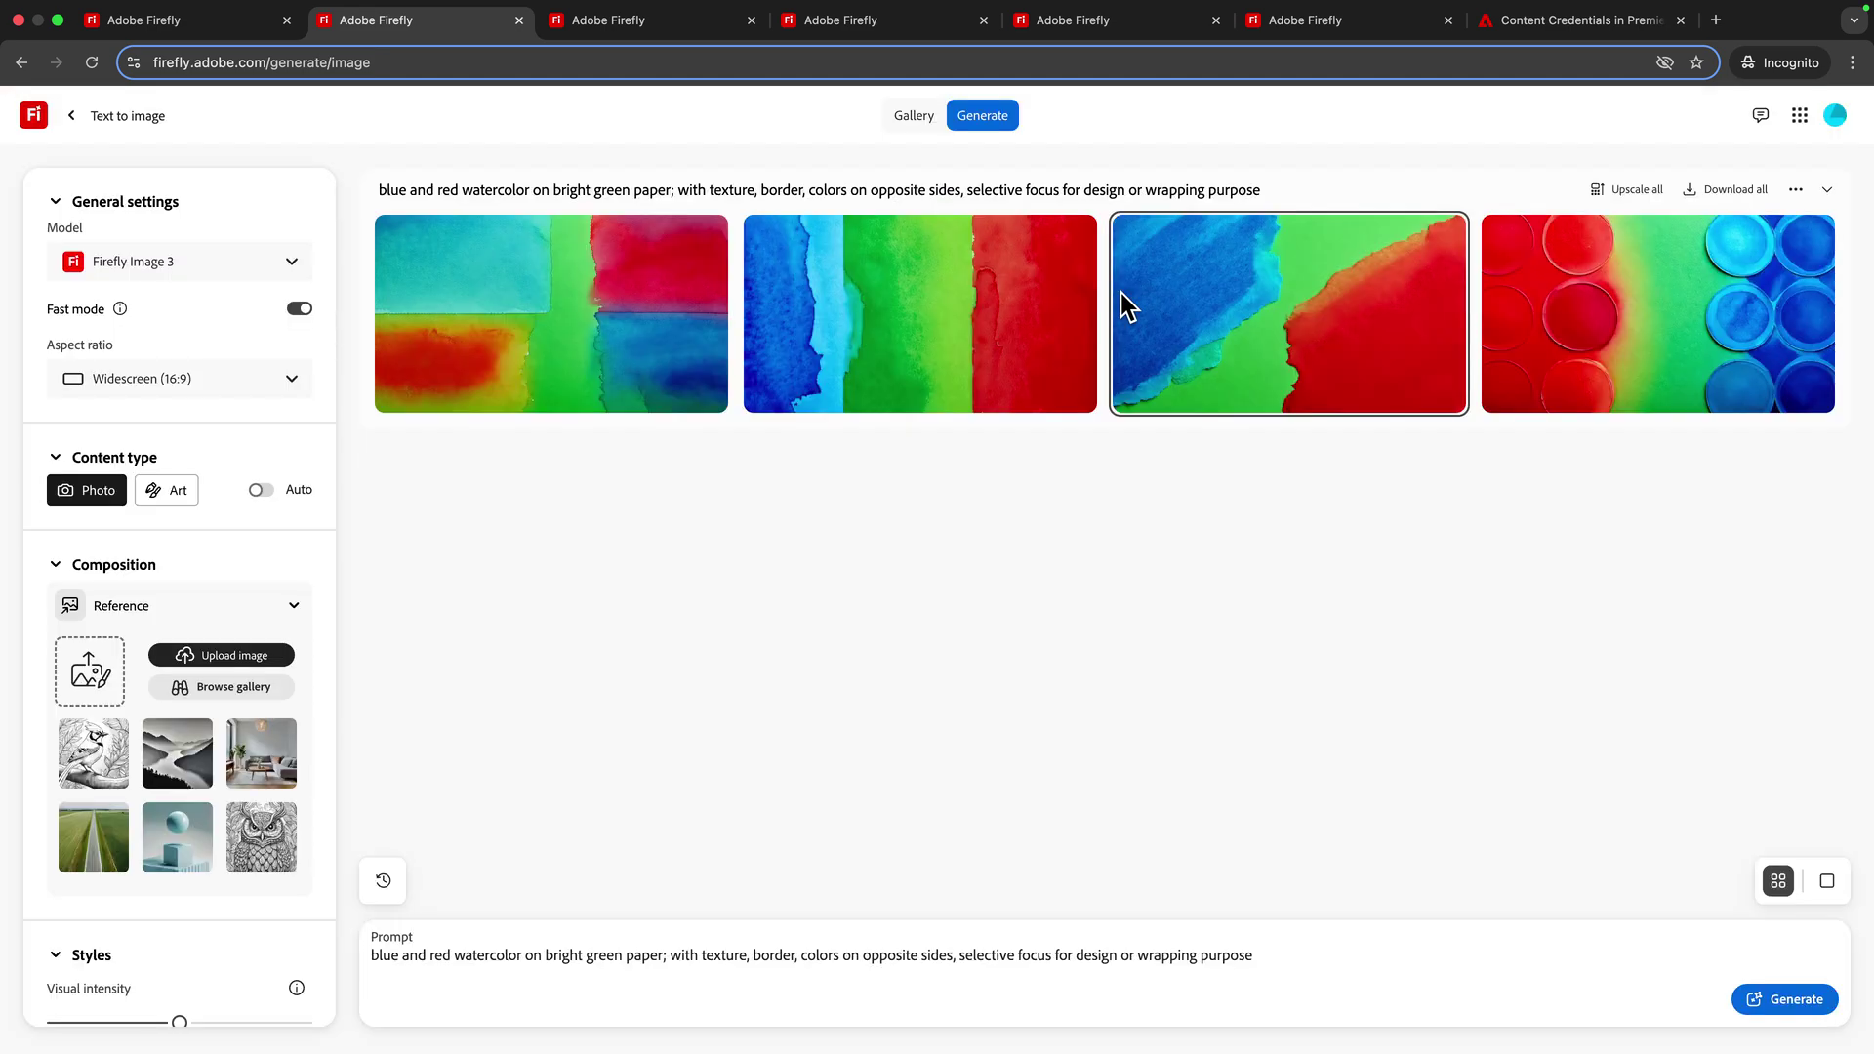
{"action": "left_click", "coordinate": [1174, 250]}
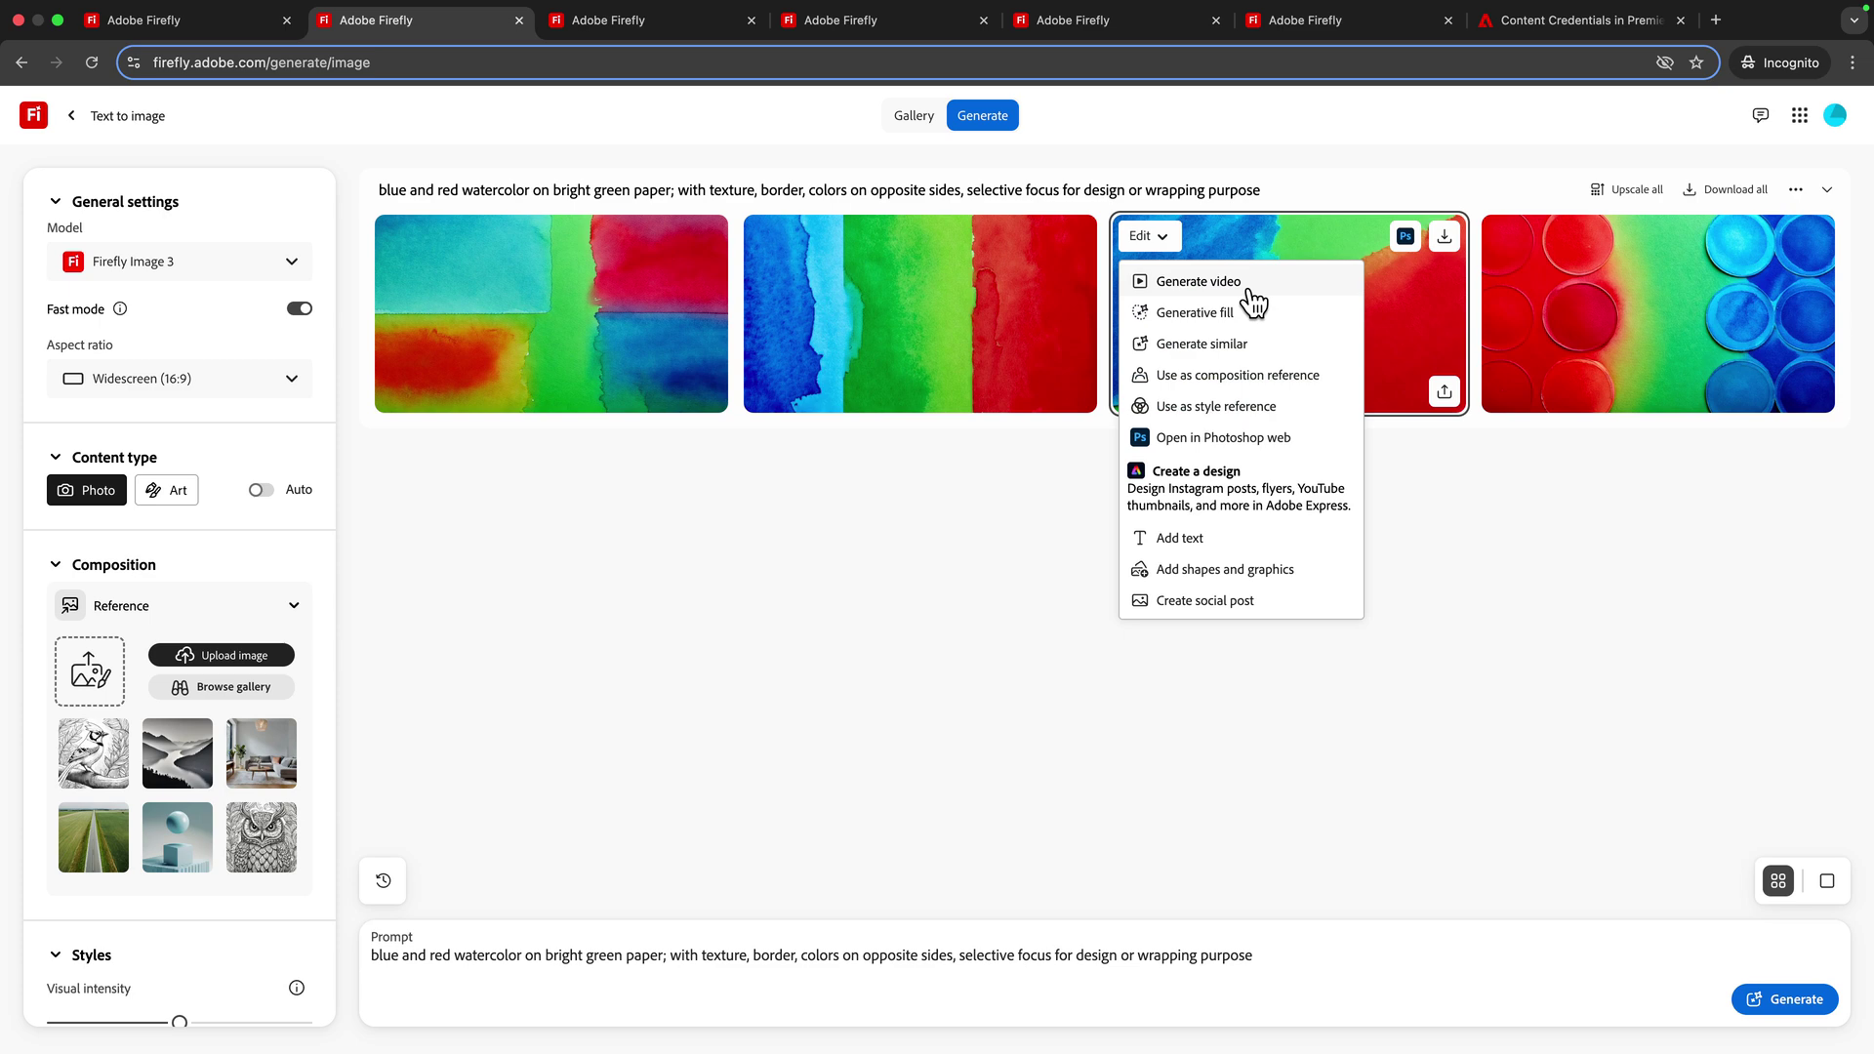
Step: Generate a video from the watercolor image, submit 'prompt accurately interpreted' thumbs-up feedback, and replay it
{"action": "left_click", "coordinate": [658, 31]}
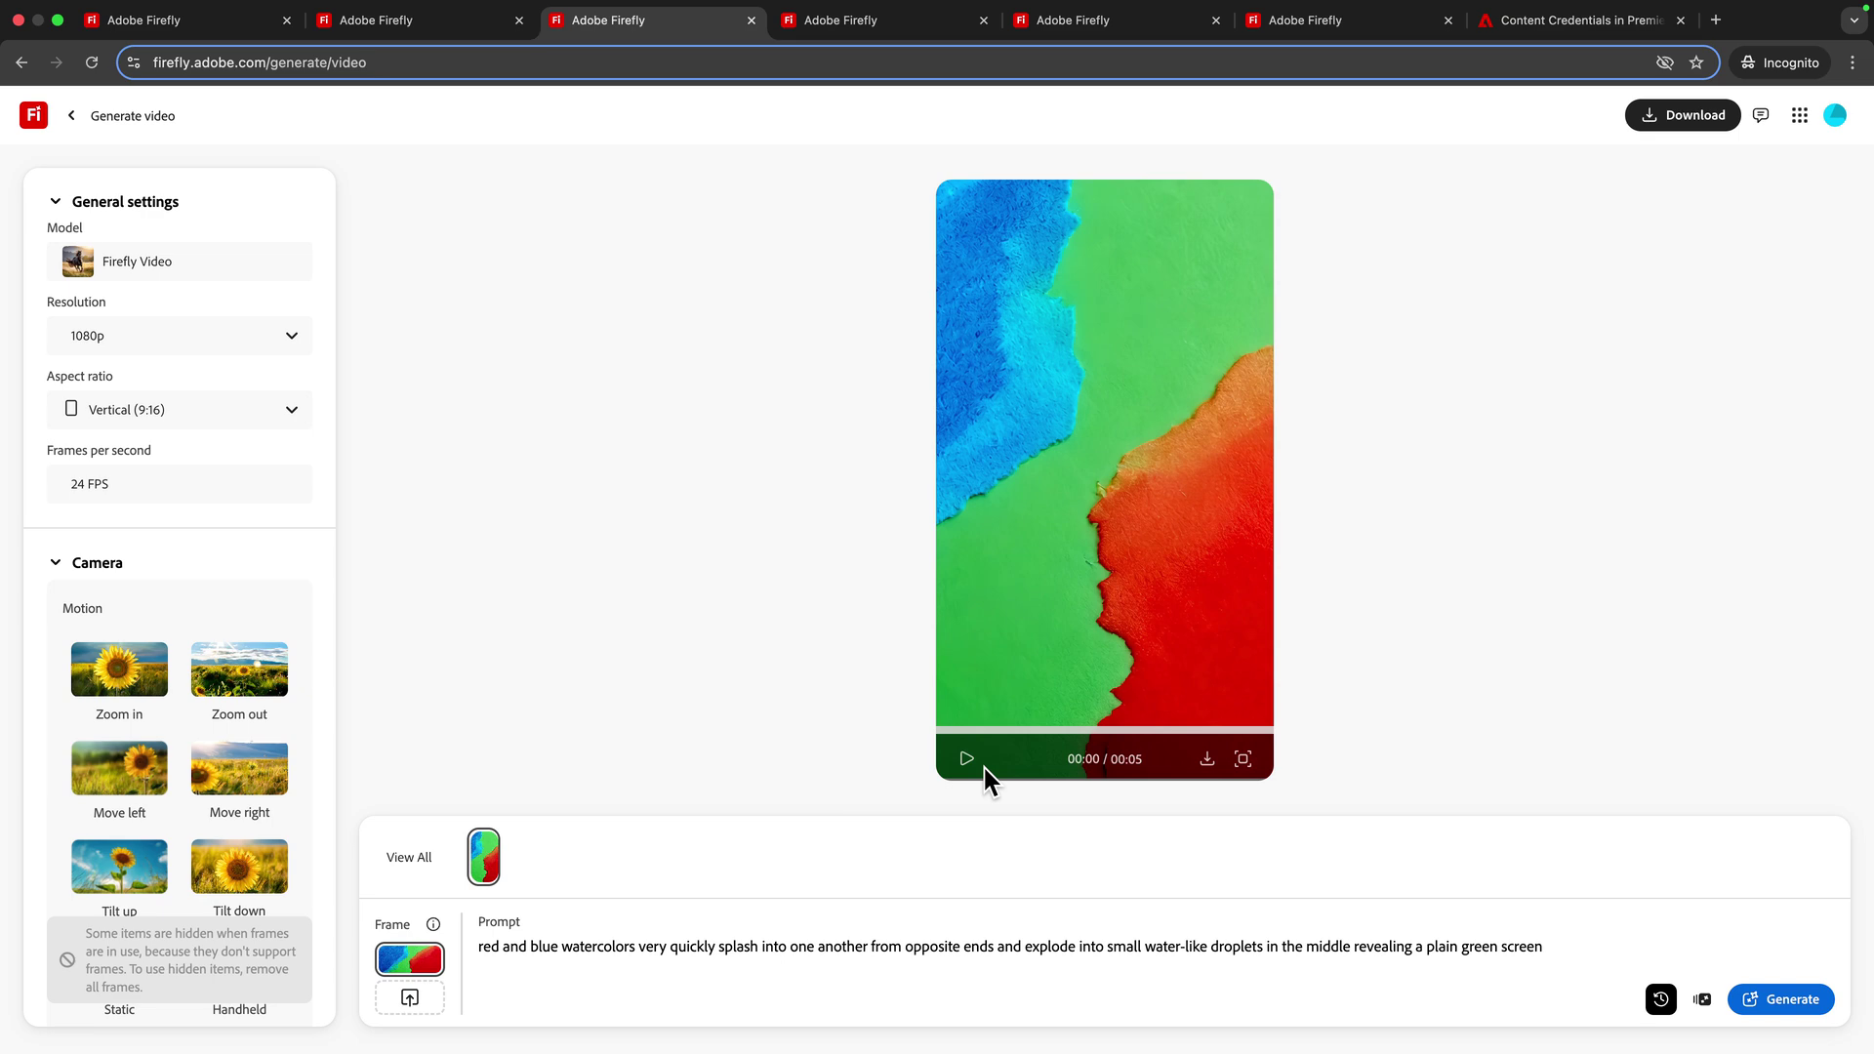
{"action": "left_click", "coordinate": [967, 760]}
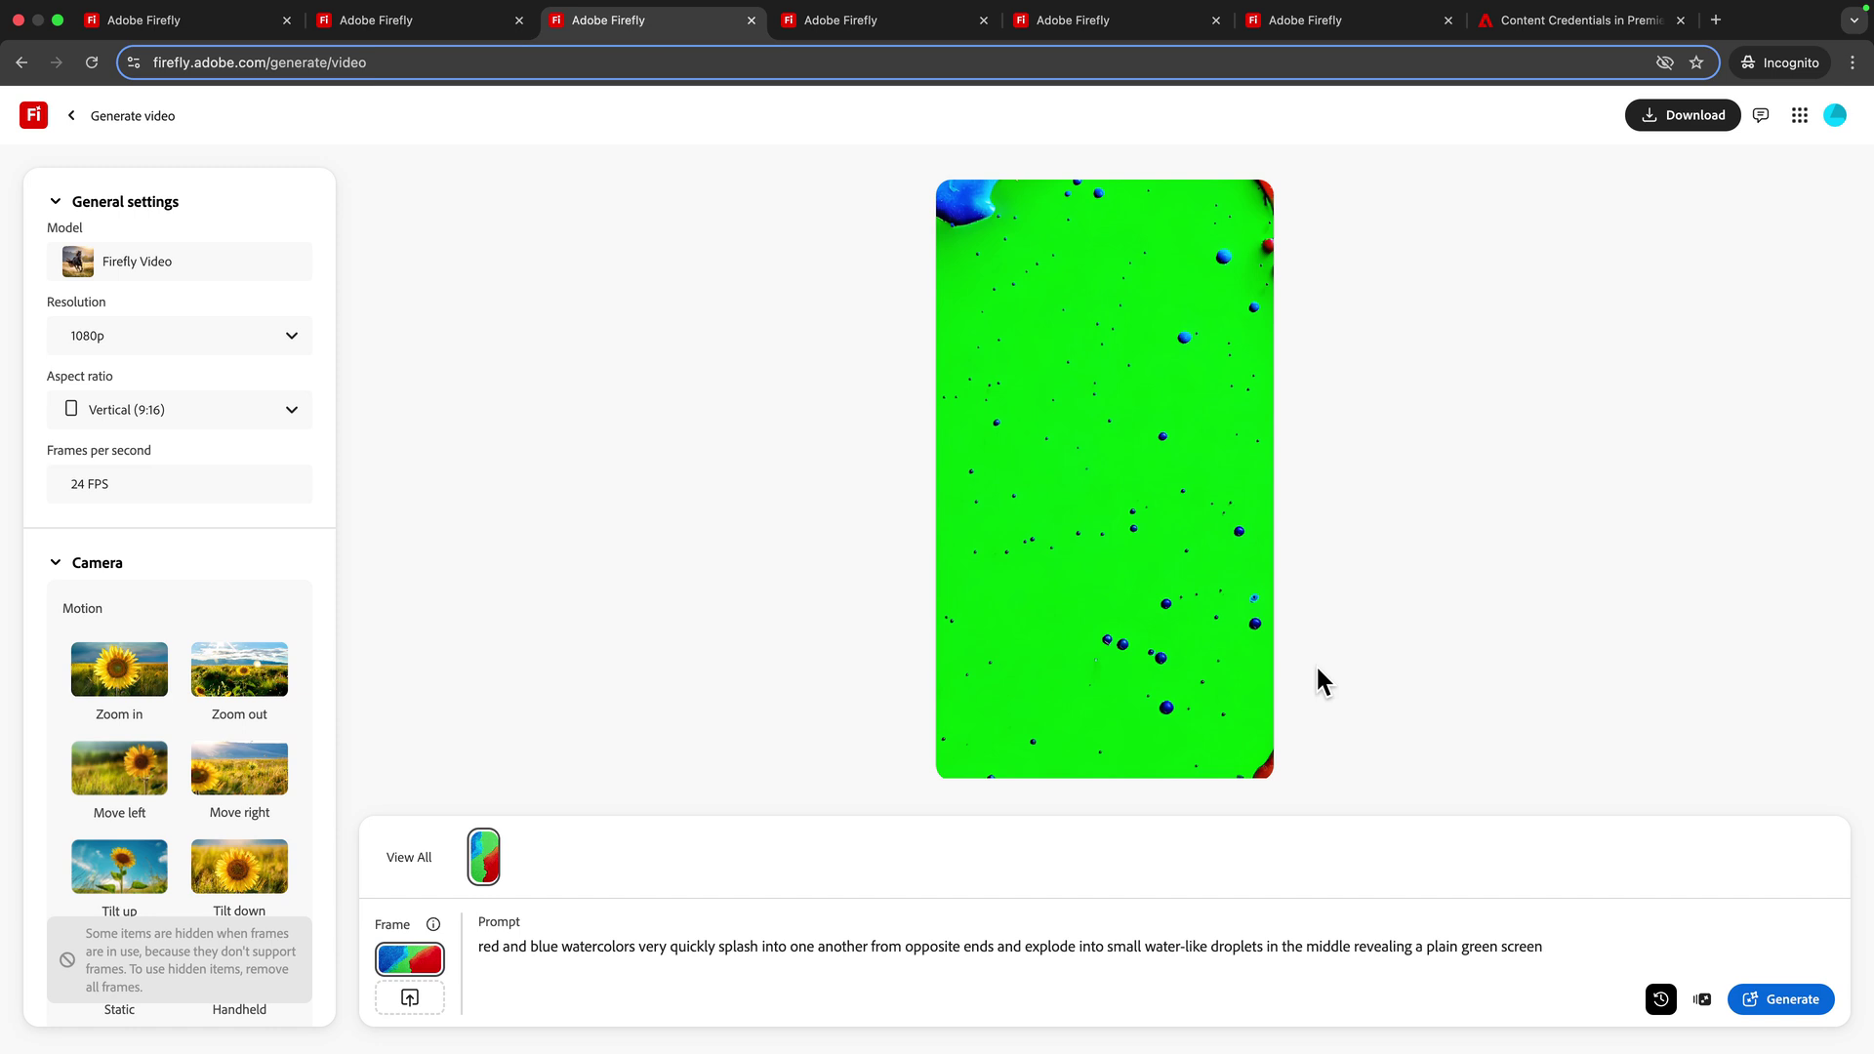
{"action": "mouse_move", "coordinate": [955, 736]}
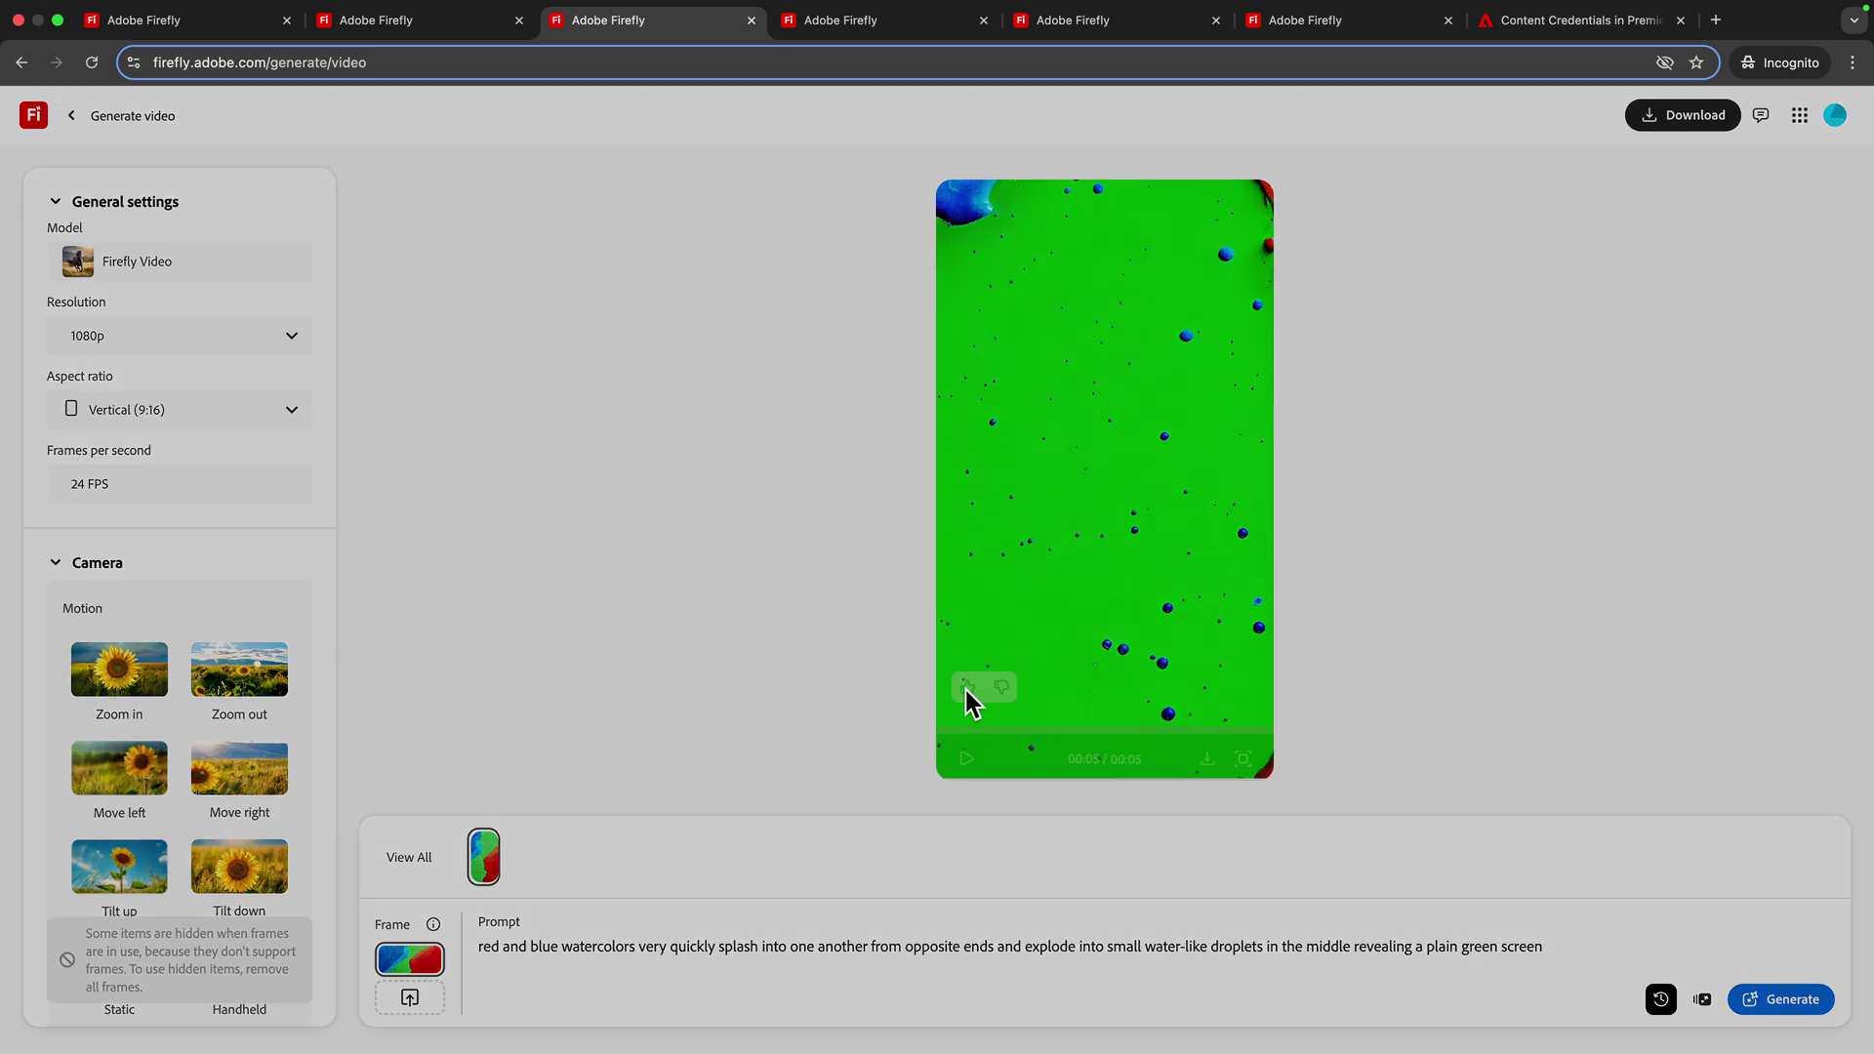
{"action": "left_click", "coordinate": [967, 688]}
{"action": "left_click", "coordinate": [969, 429]}
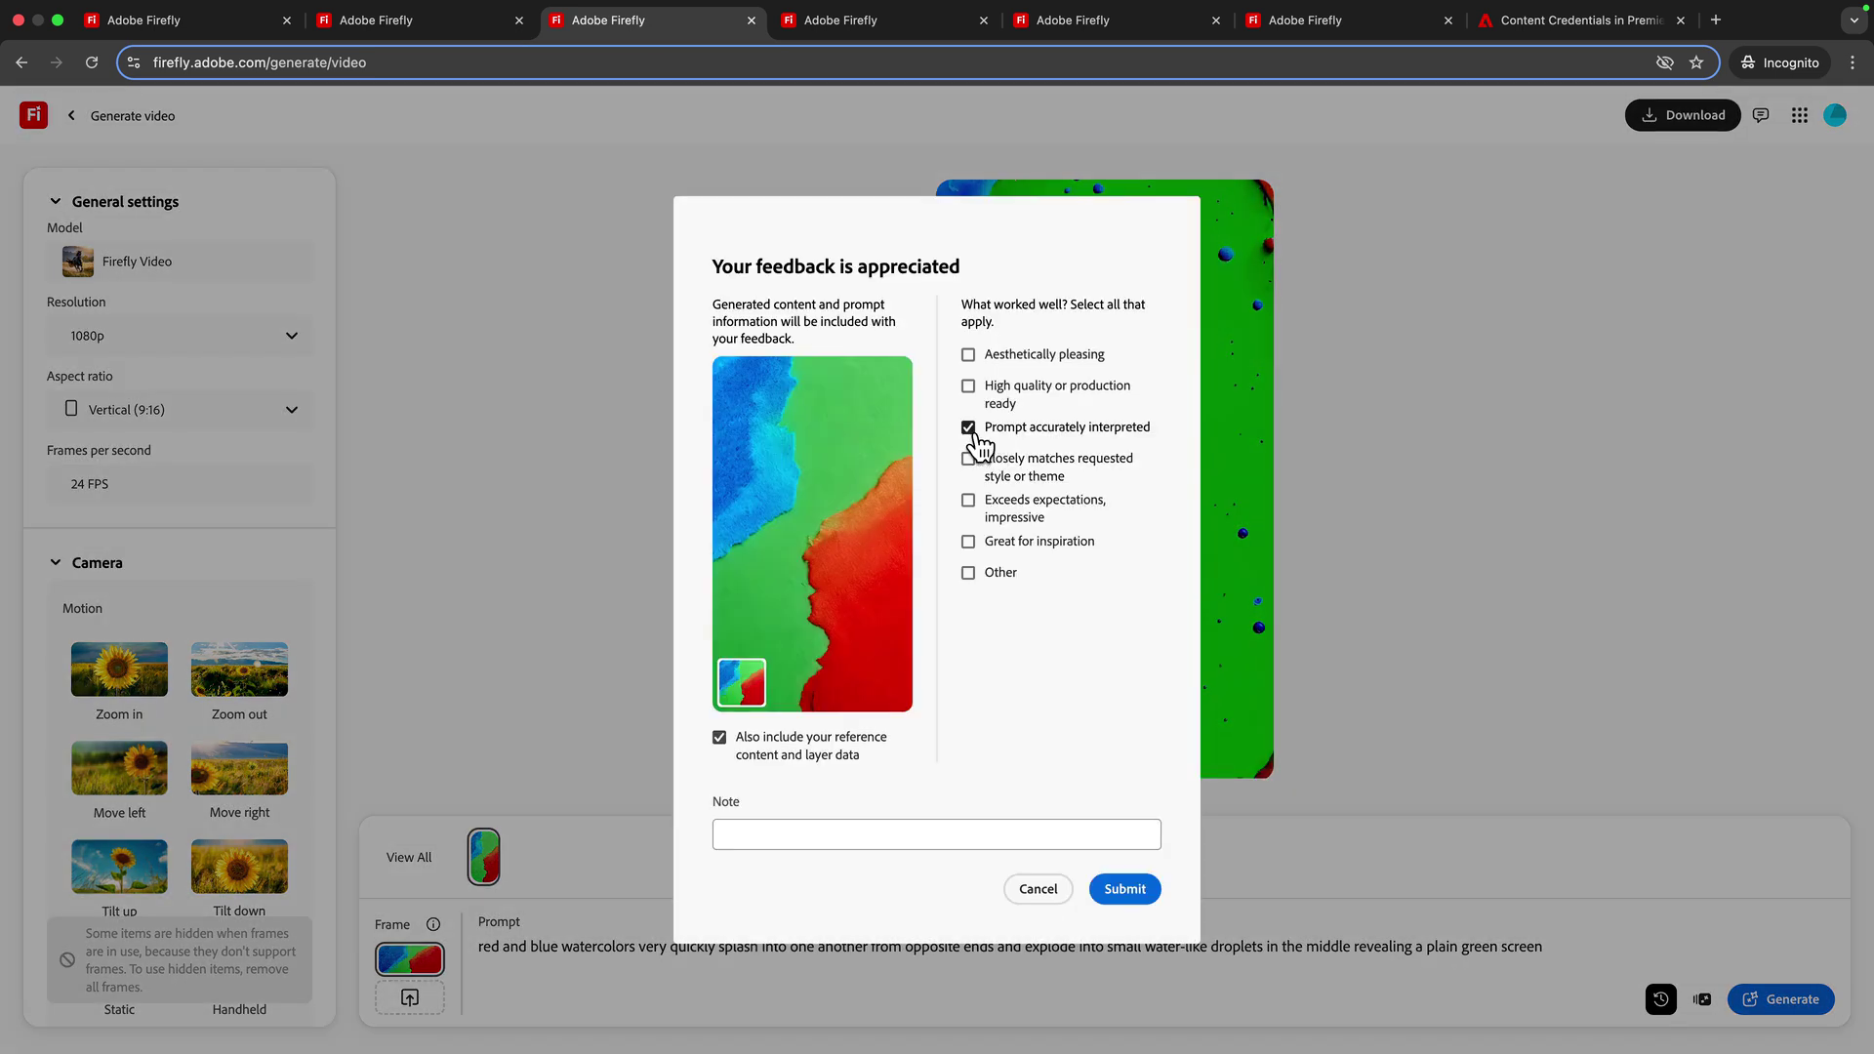
{"action": "left_click", "coordinate": [1123, 891]}
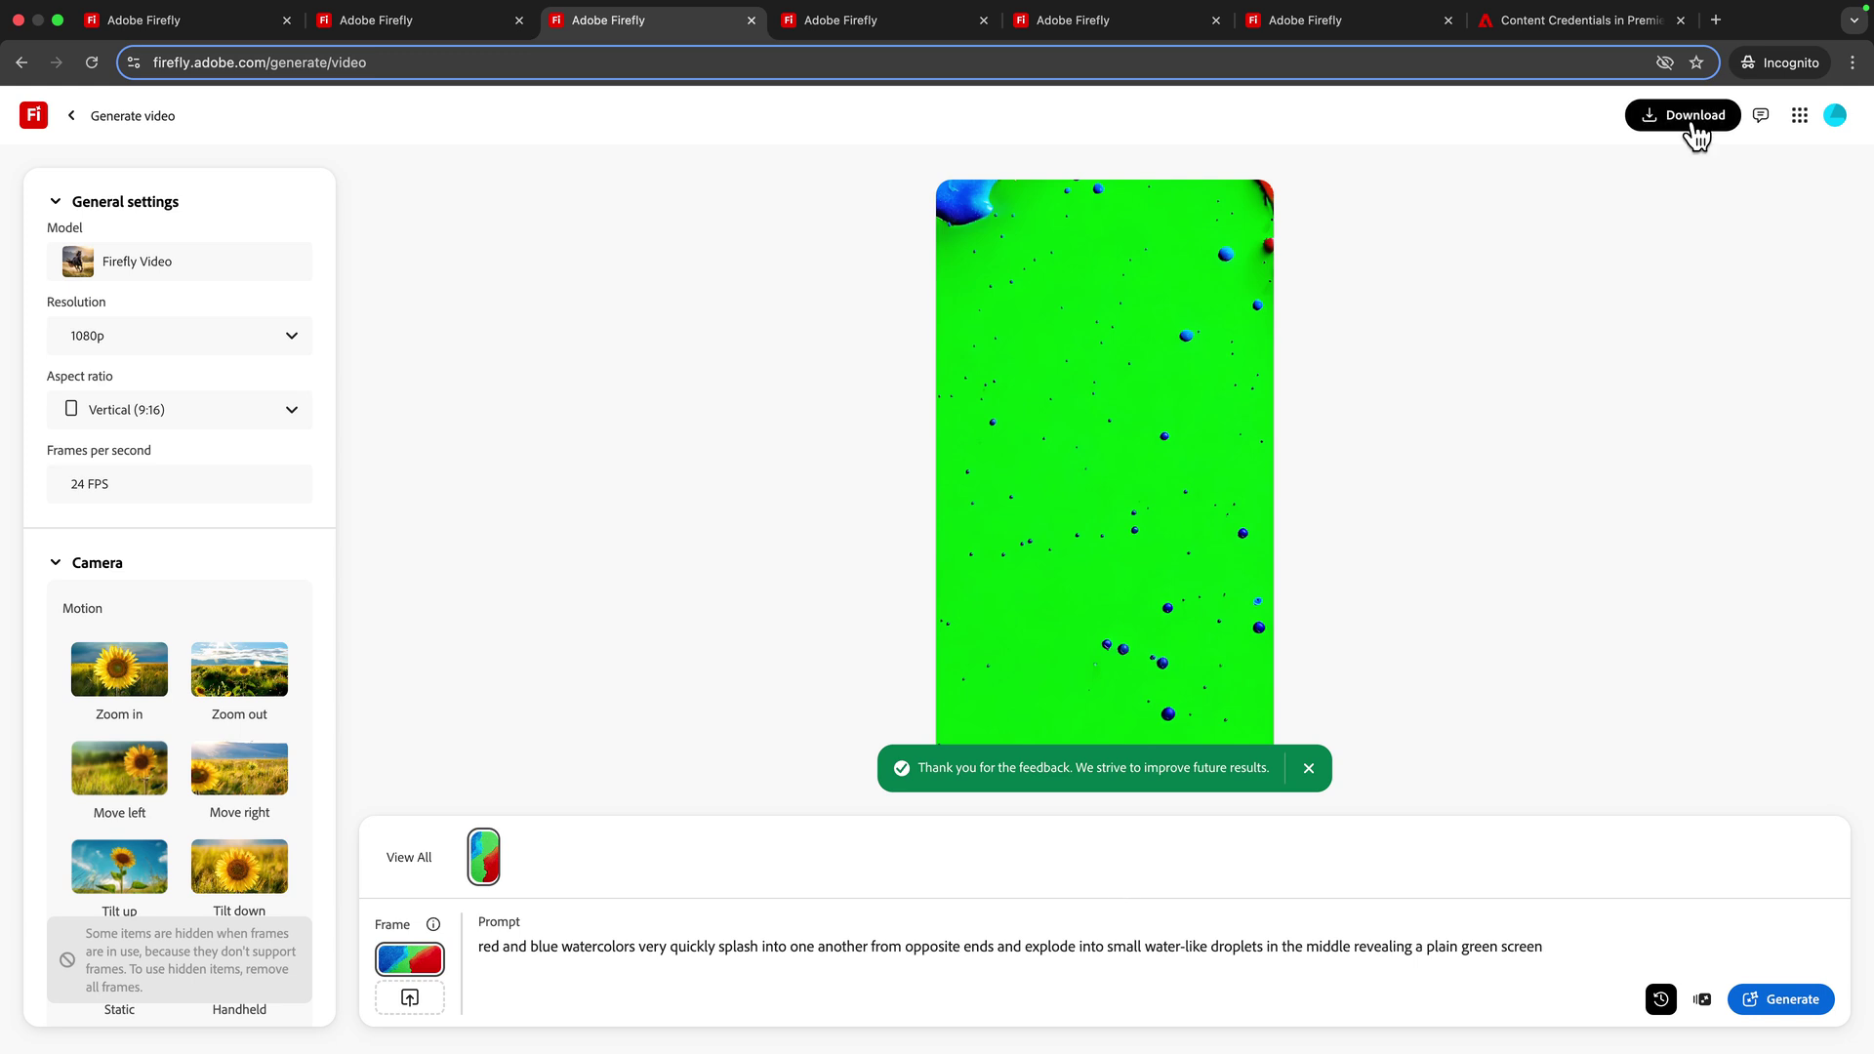
{"action": "mouse_move", "coordinate": [1059, 586]}
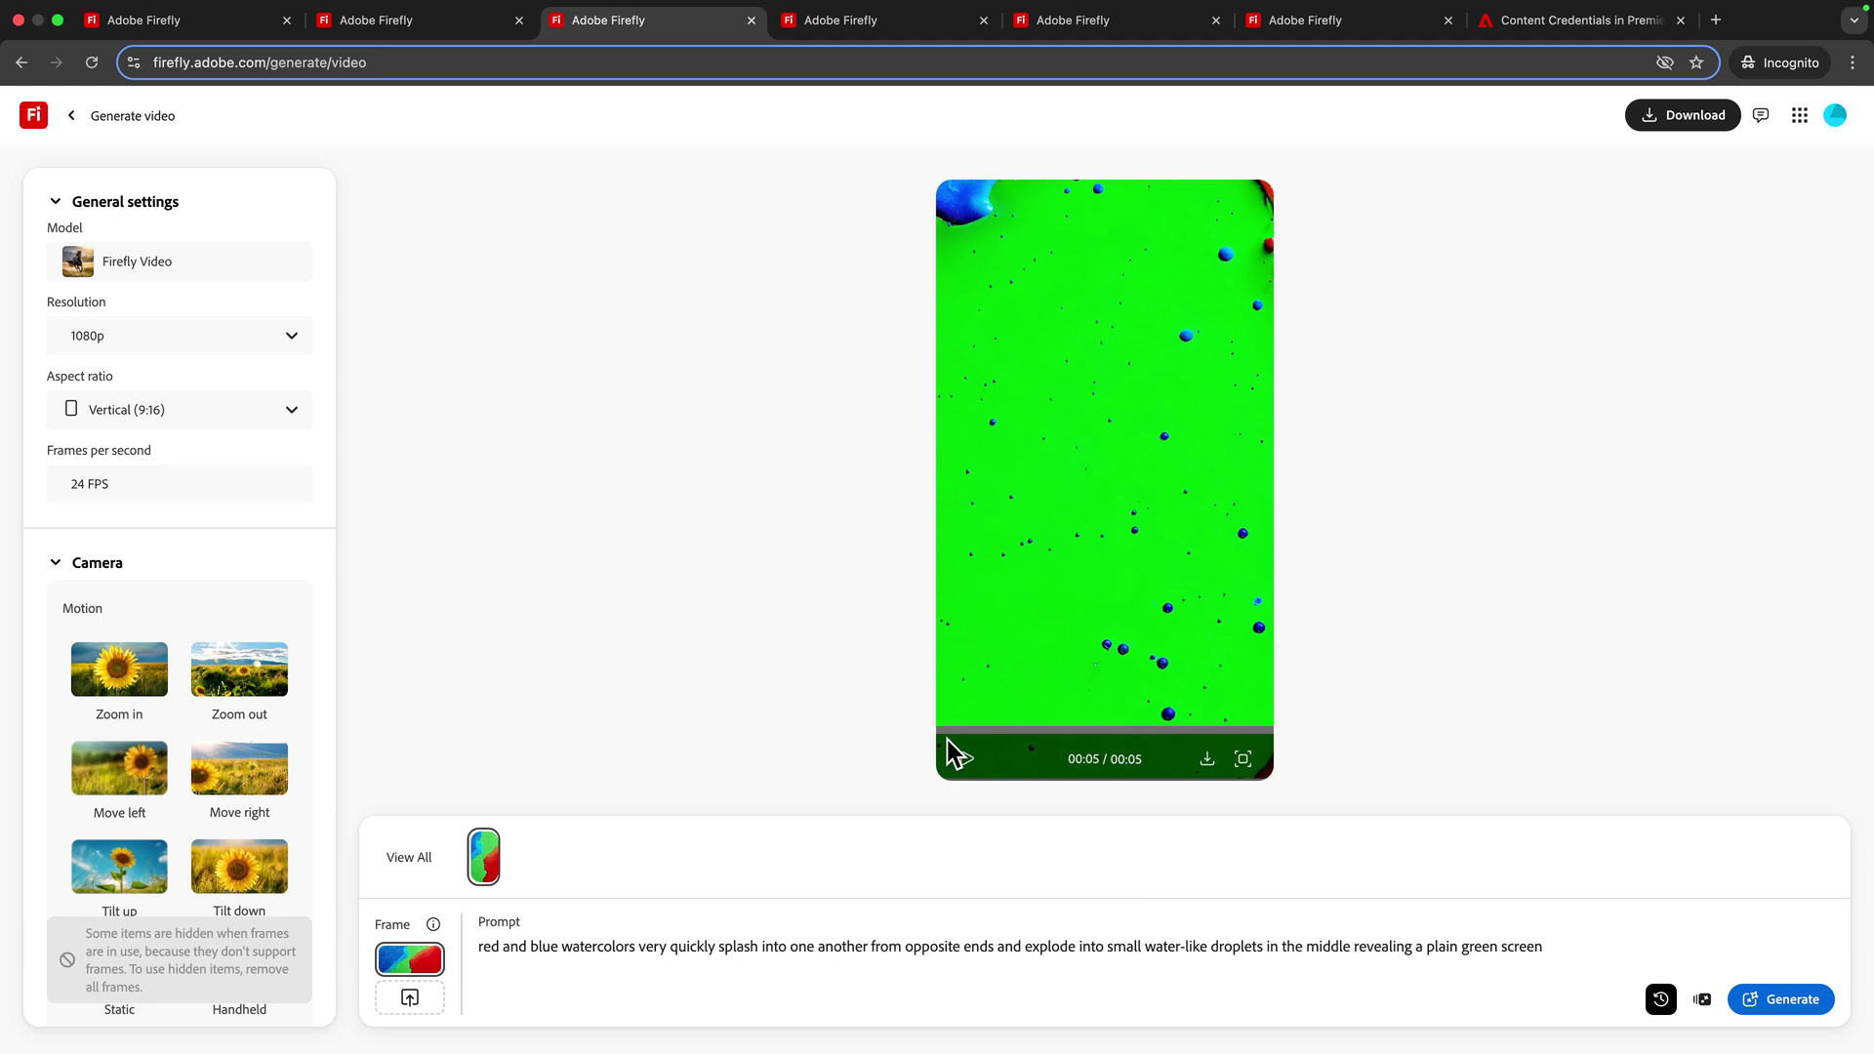
{"action": "left_click", "coordinate": [968, 759]}
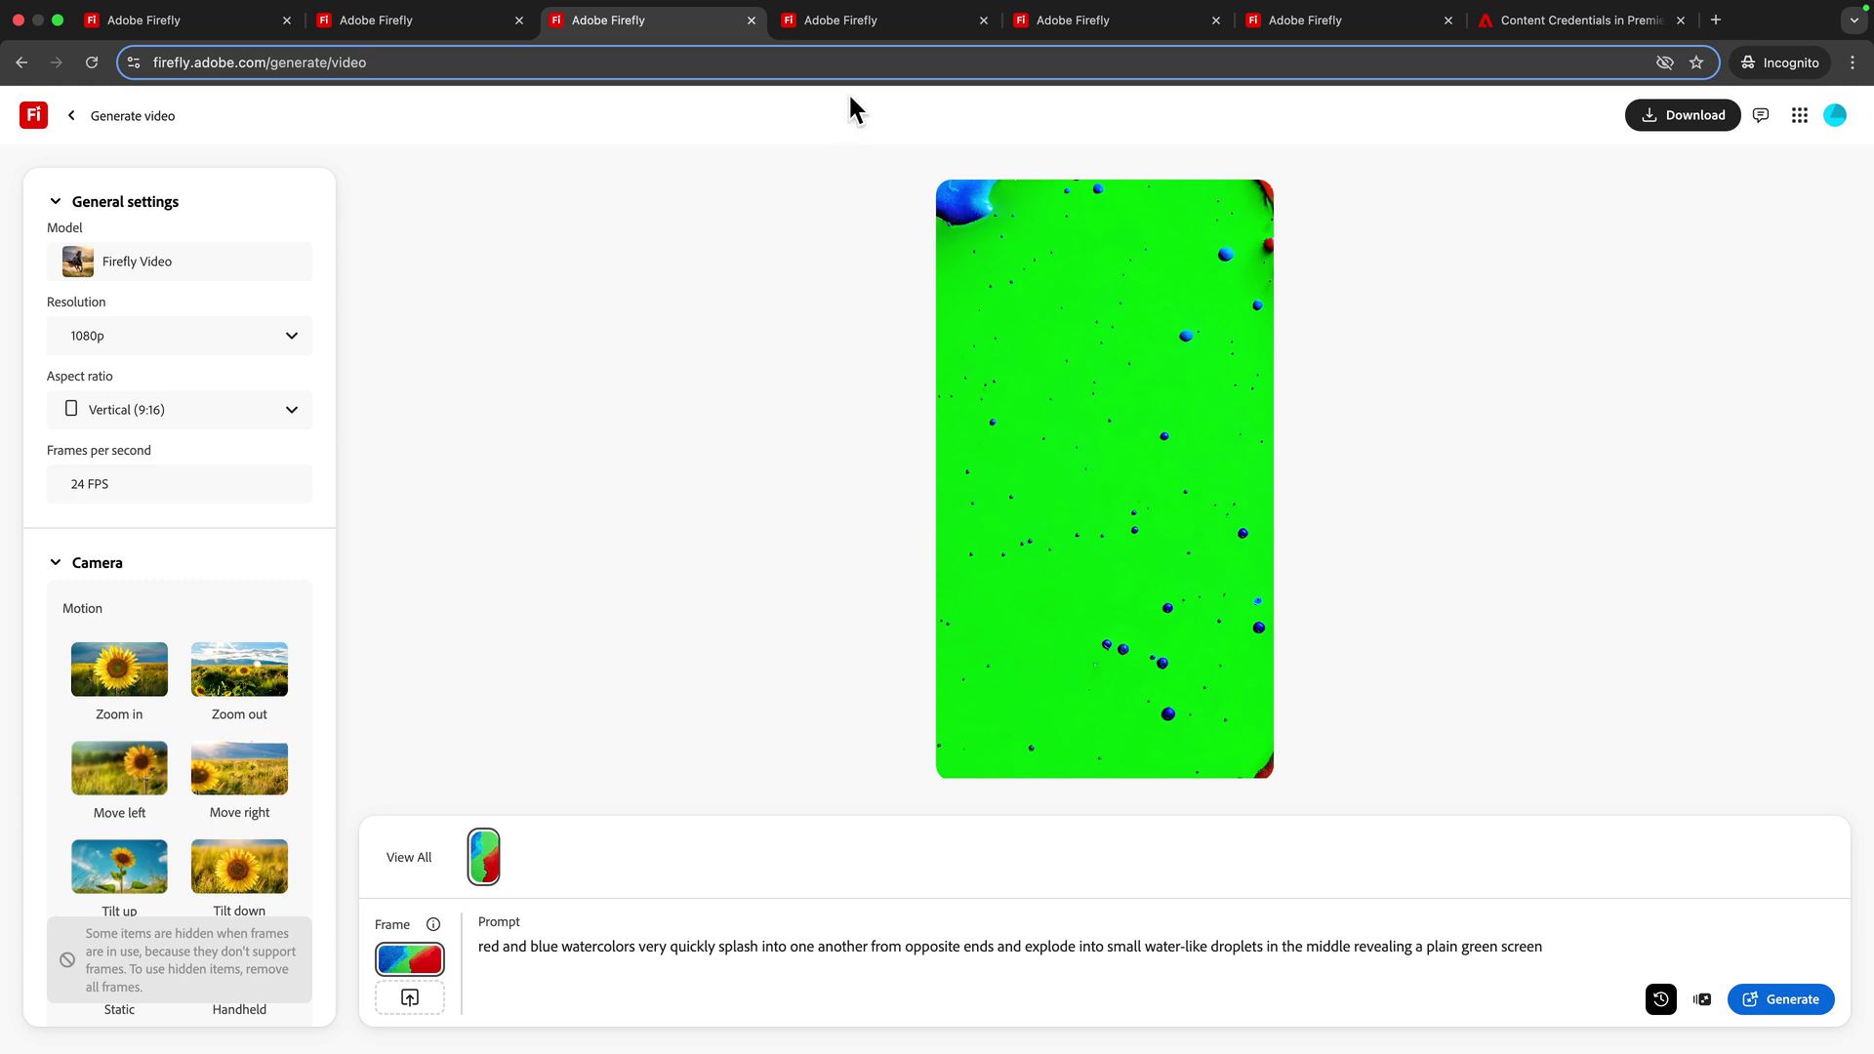
Step: Thumbs-up the third 'Going for GOLD' image, marking the prompt as accurately interpreted
{"action": "left_click", "coordinate": [863, 29]}
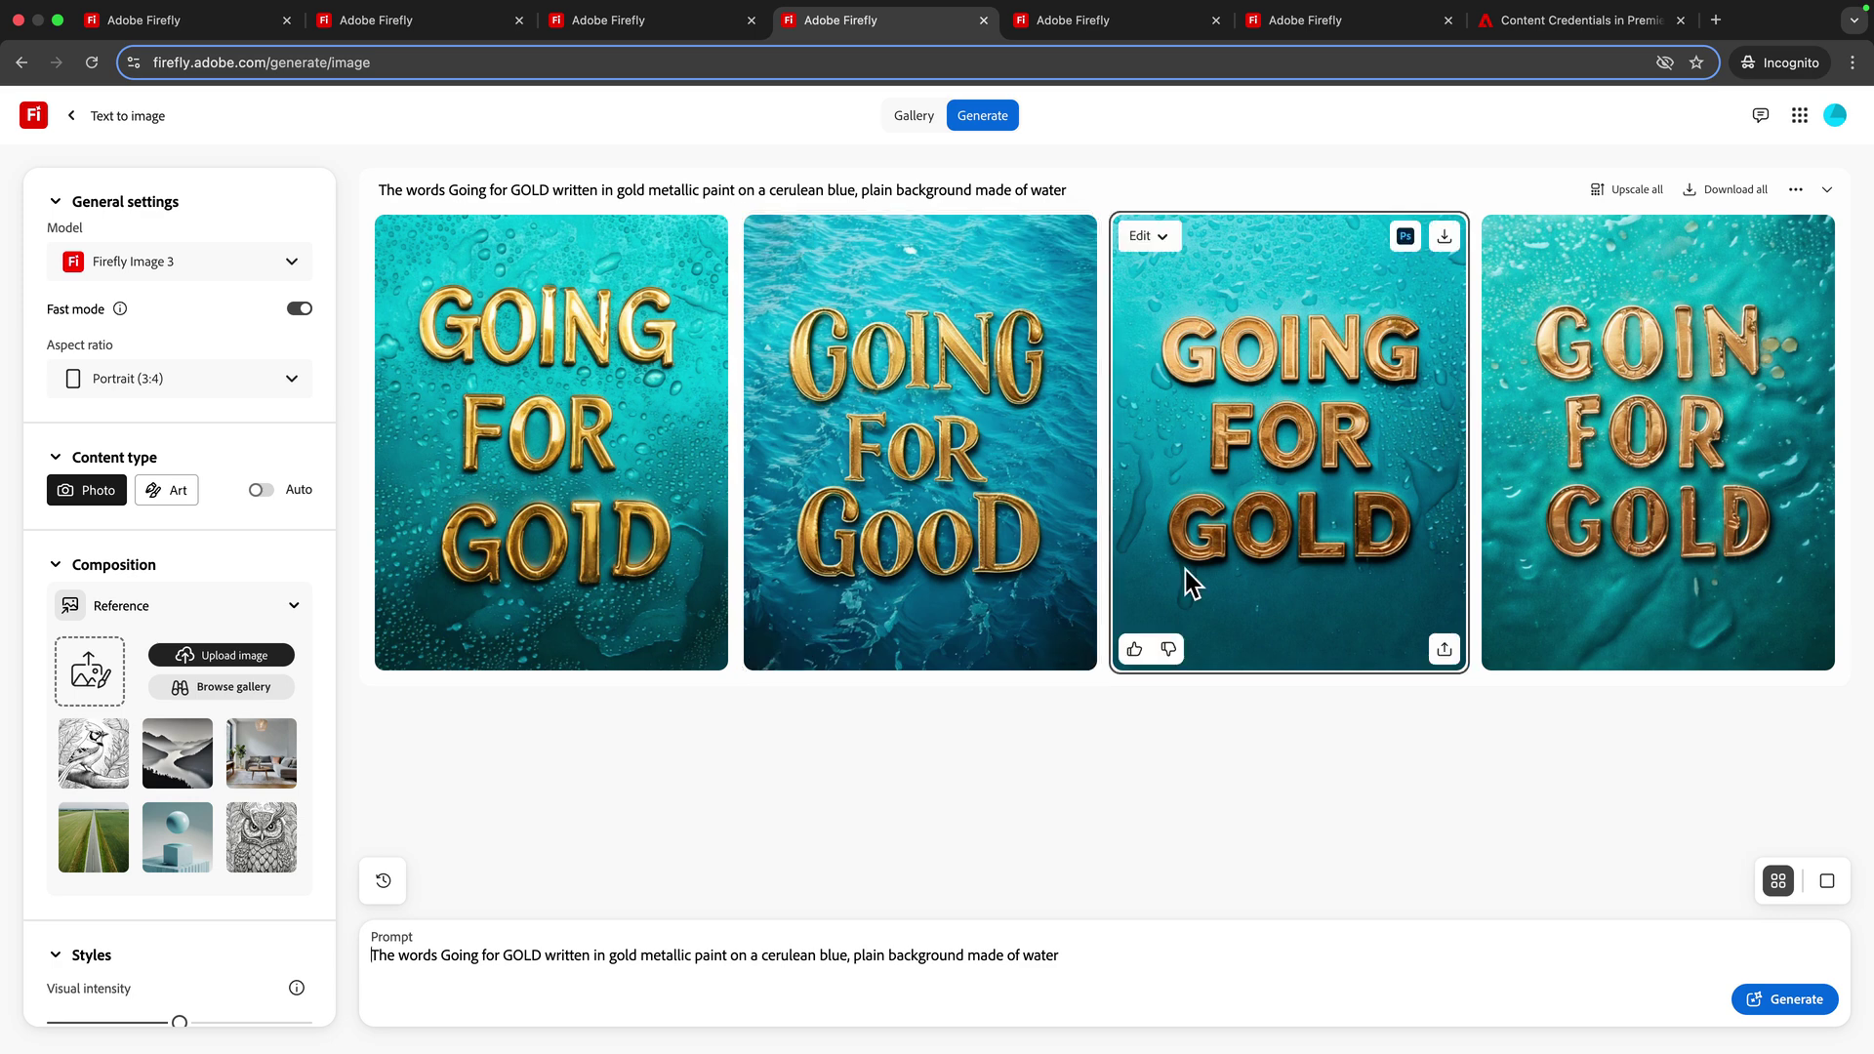
{"action": "left_click", "coordinate": [1135, 650]}
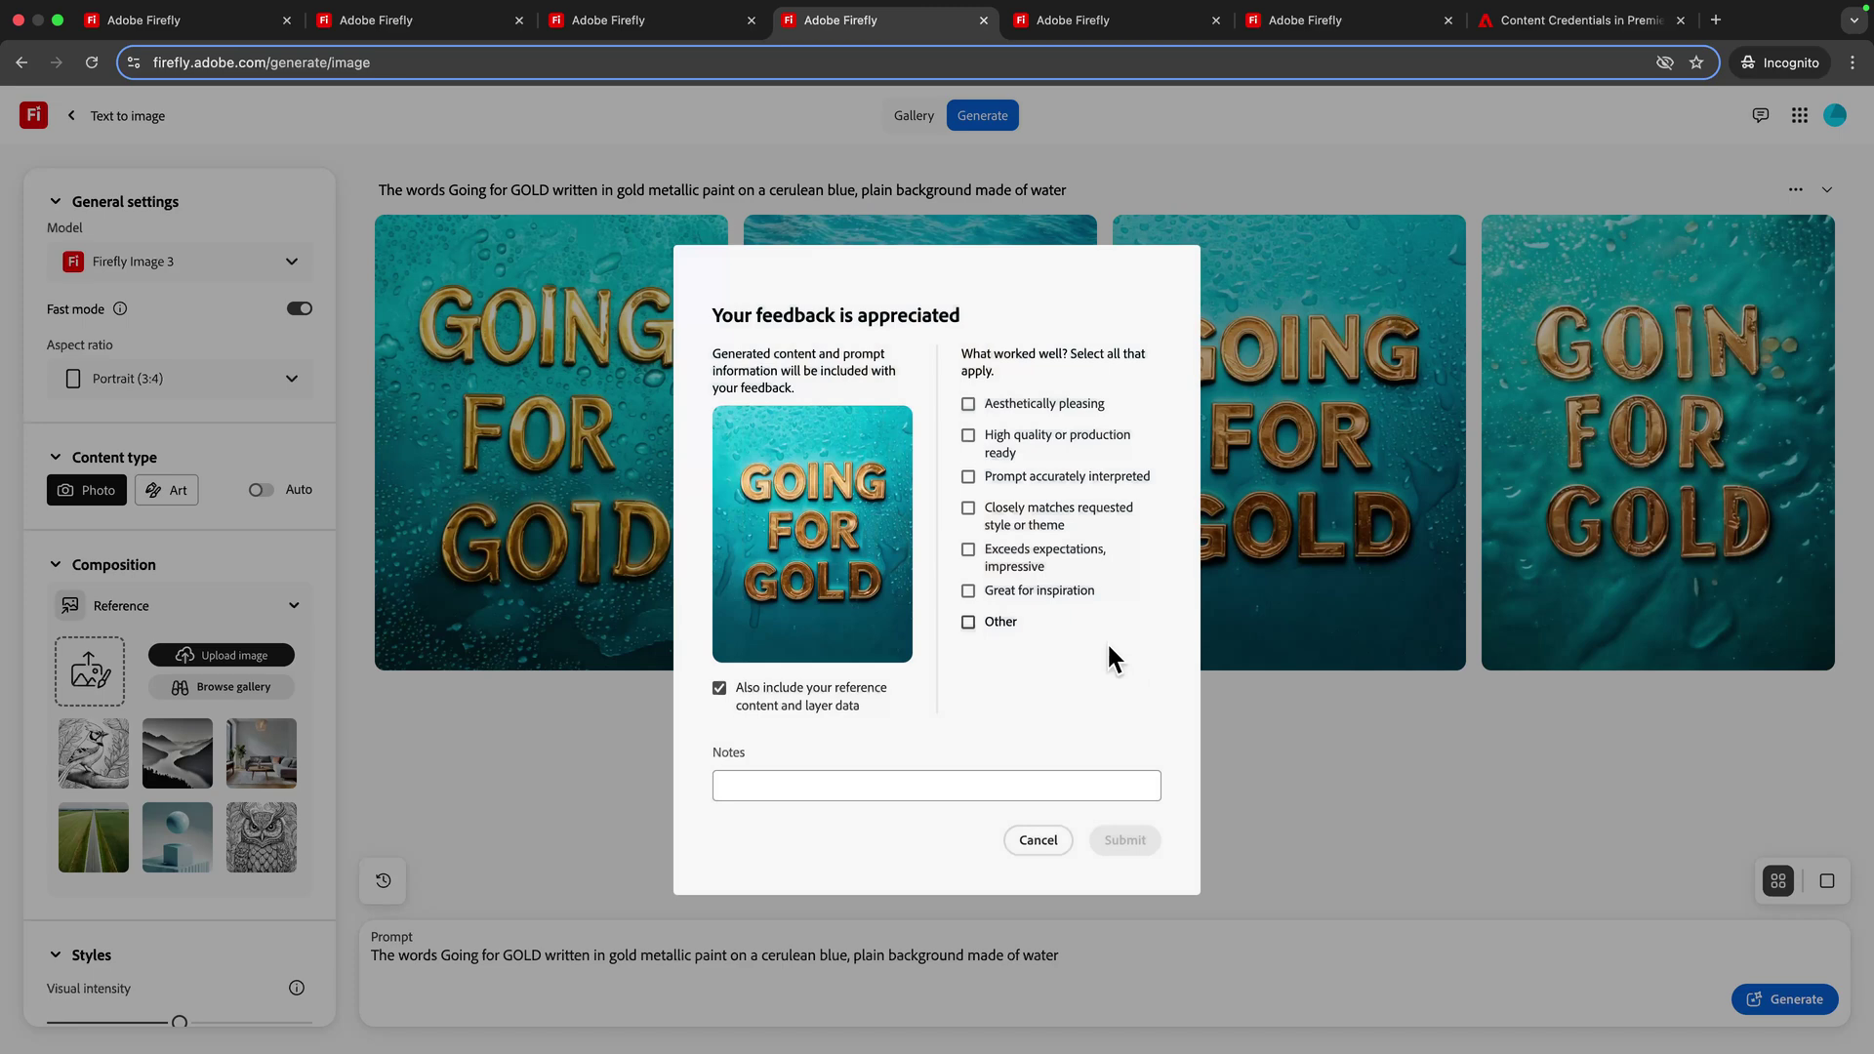
{"action": "left_click", "coordinate": [969, 477]}
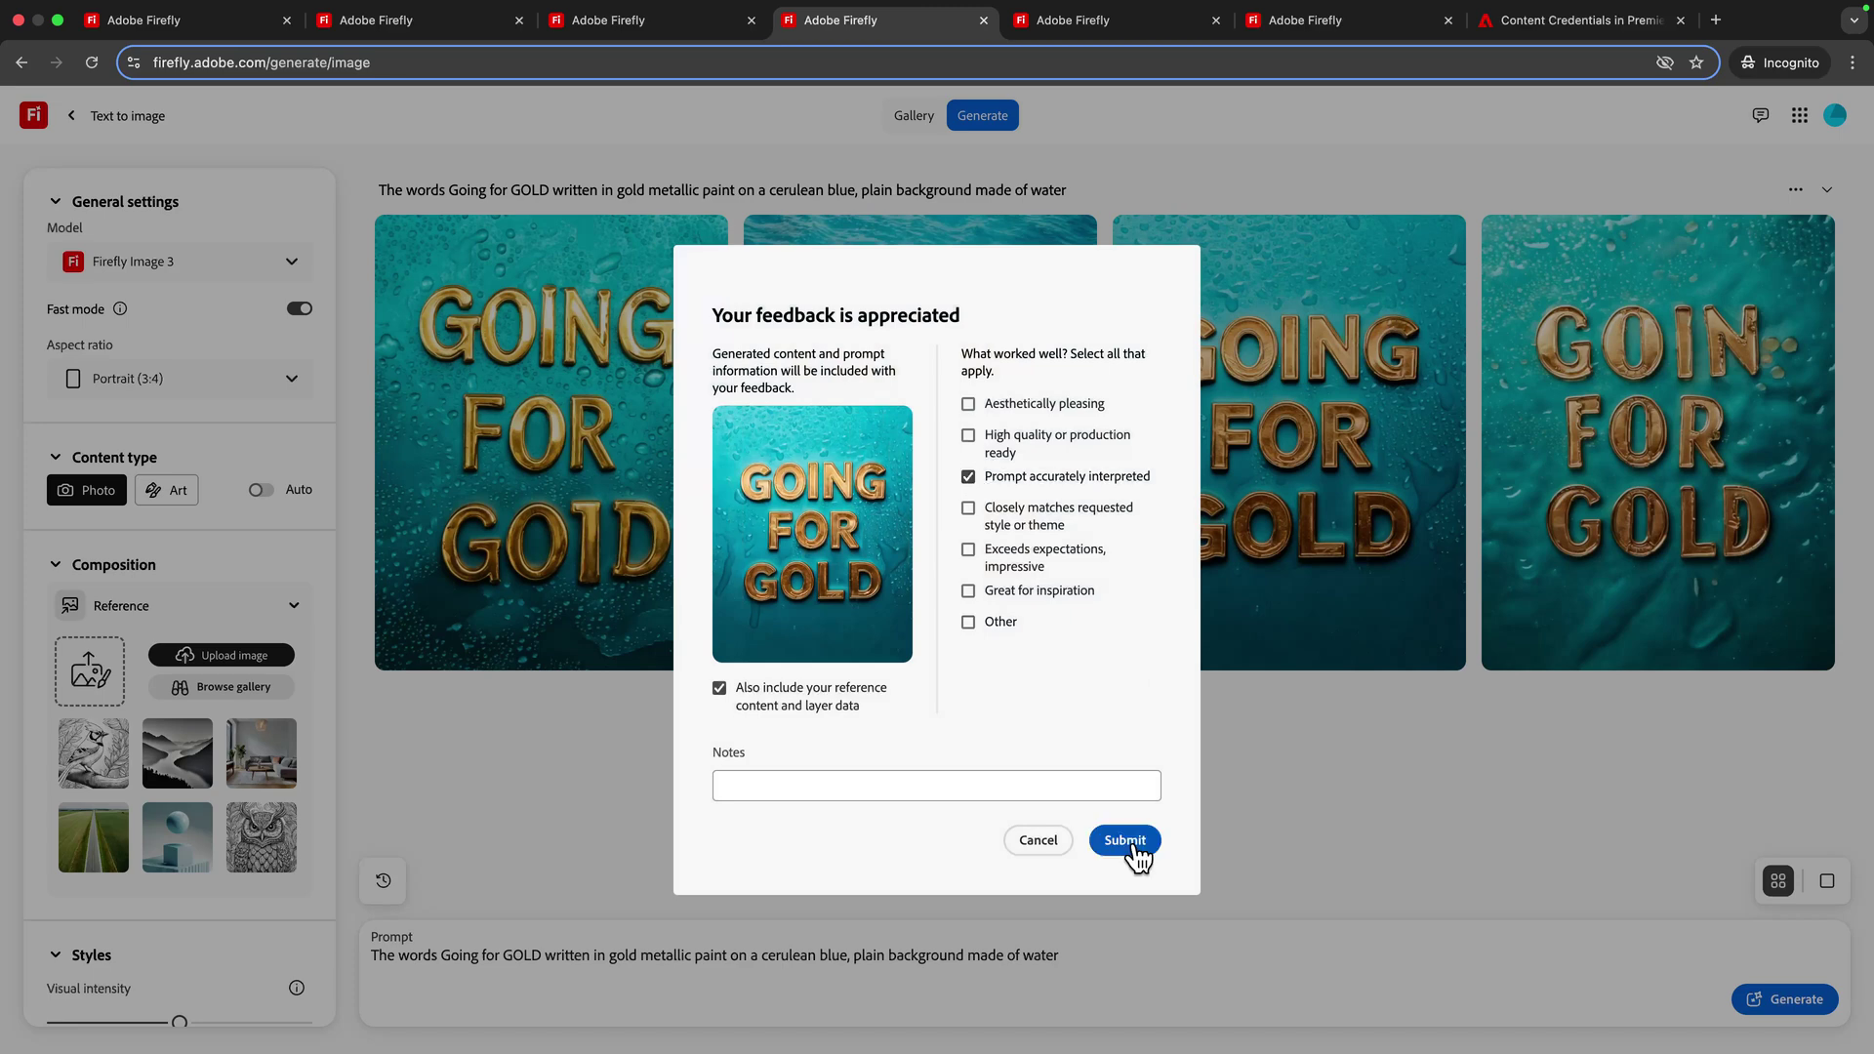
{"action": "left_click", "coordinate": [1126, 842]}
{"action": "mouse_move", "coordinate": [1444, 247]}
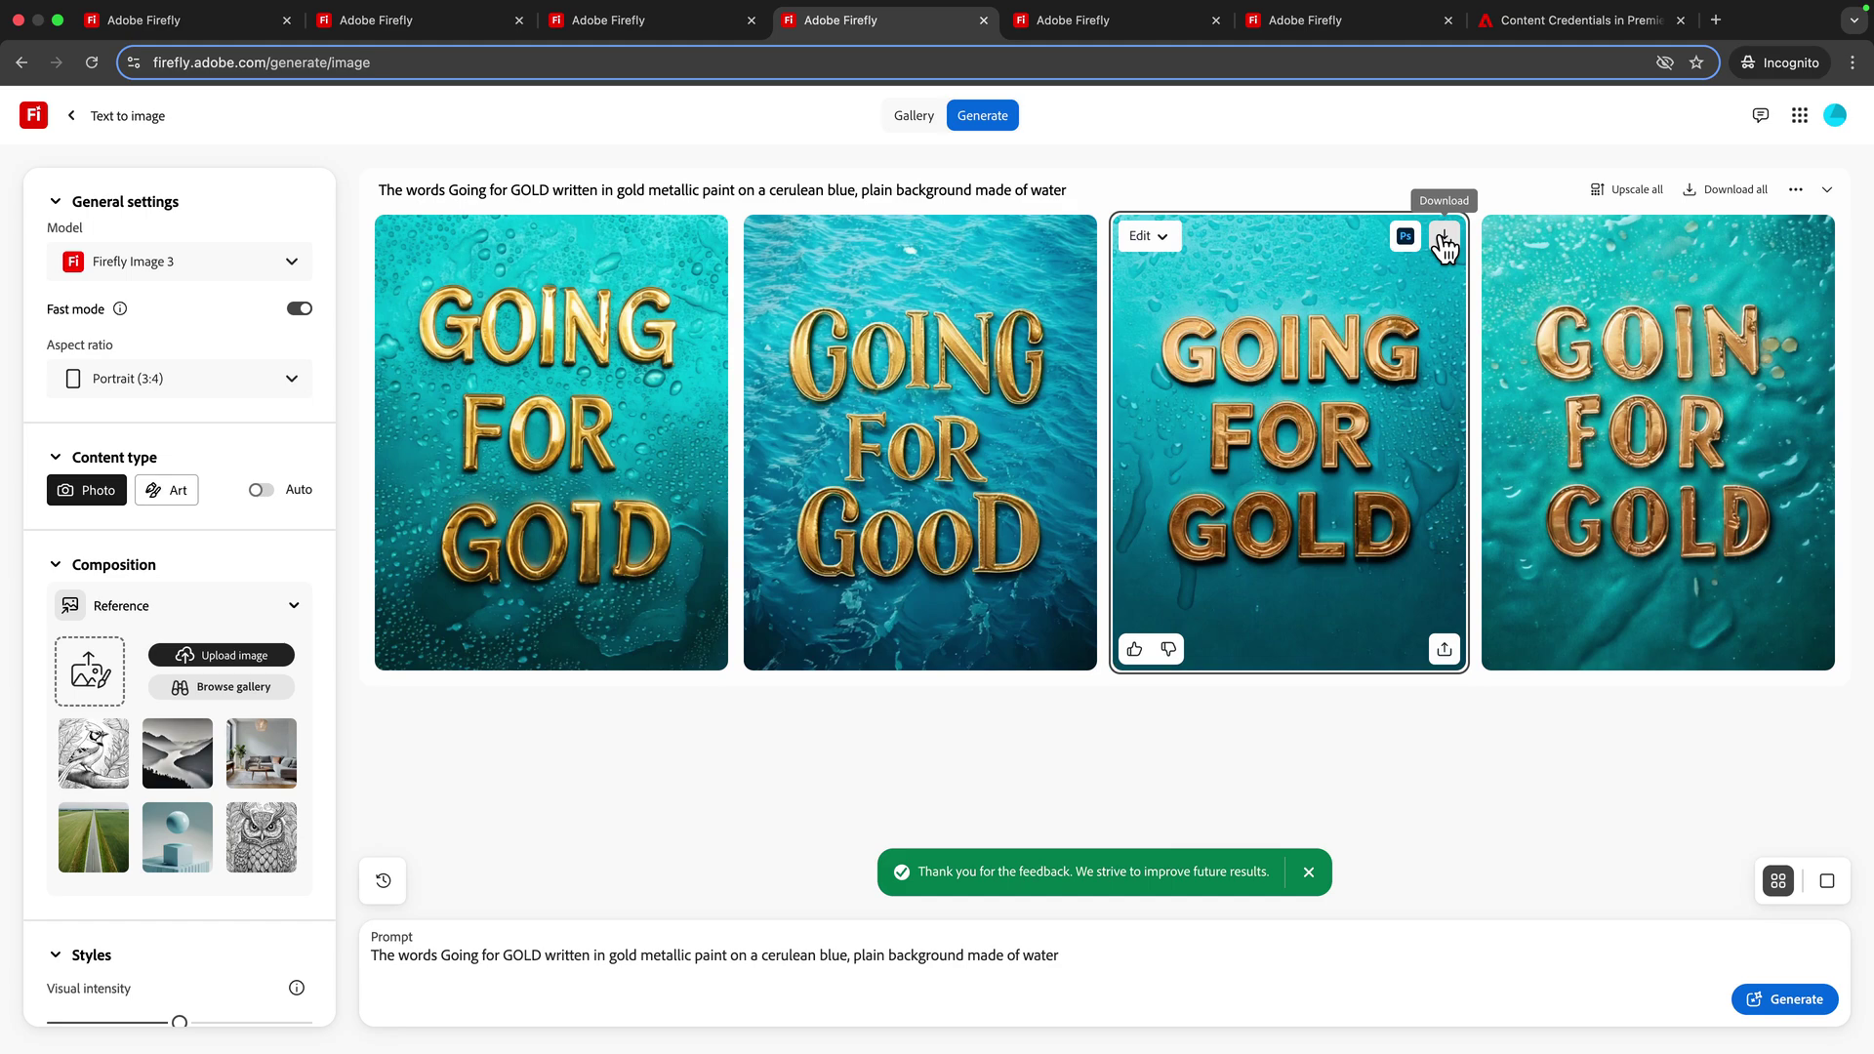
Step: Show the four teal water backgrounds generated from 'a teal blue, plain background made of water'
{"action": "mouse_move", "coordinate": [1269, 10]}
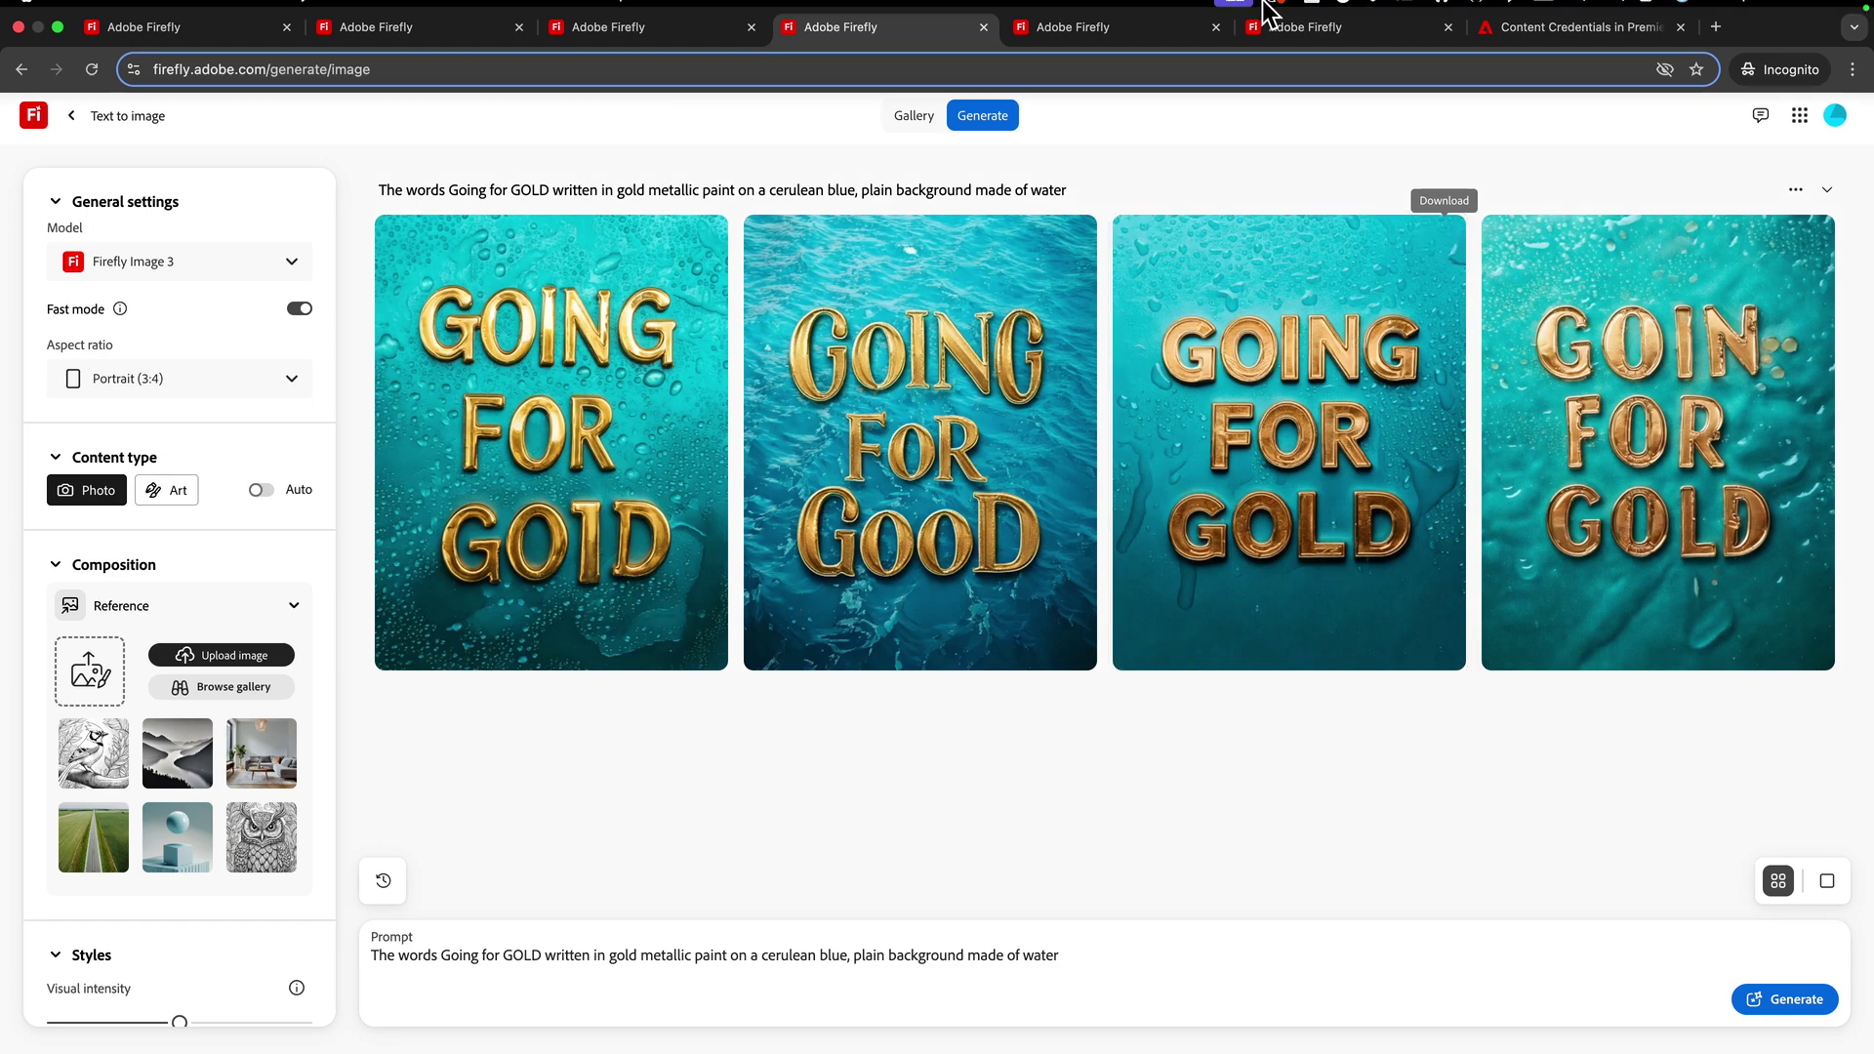
{"action": "left_click", "coordinate": [1074, 49]}
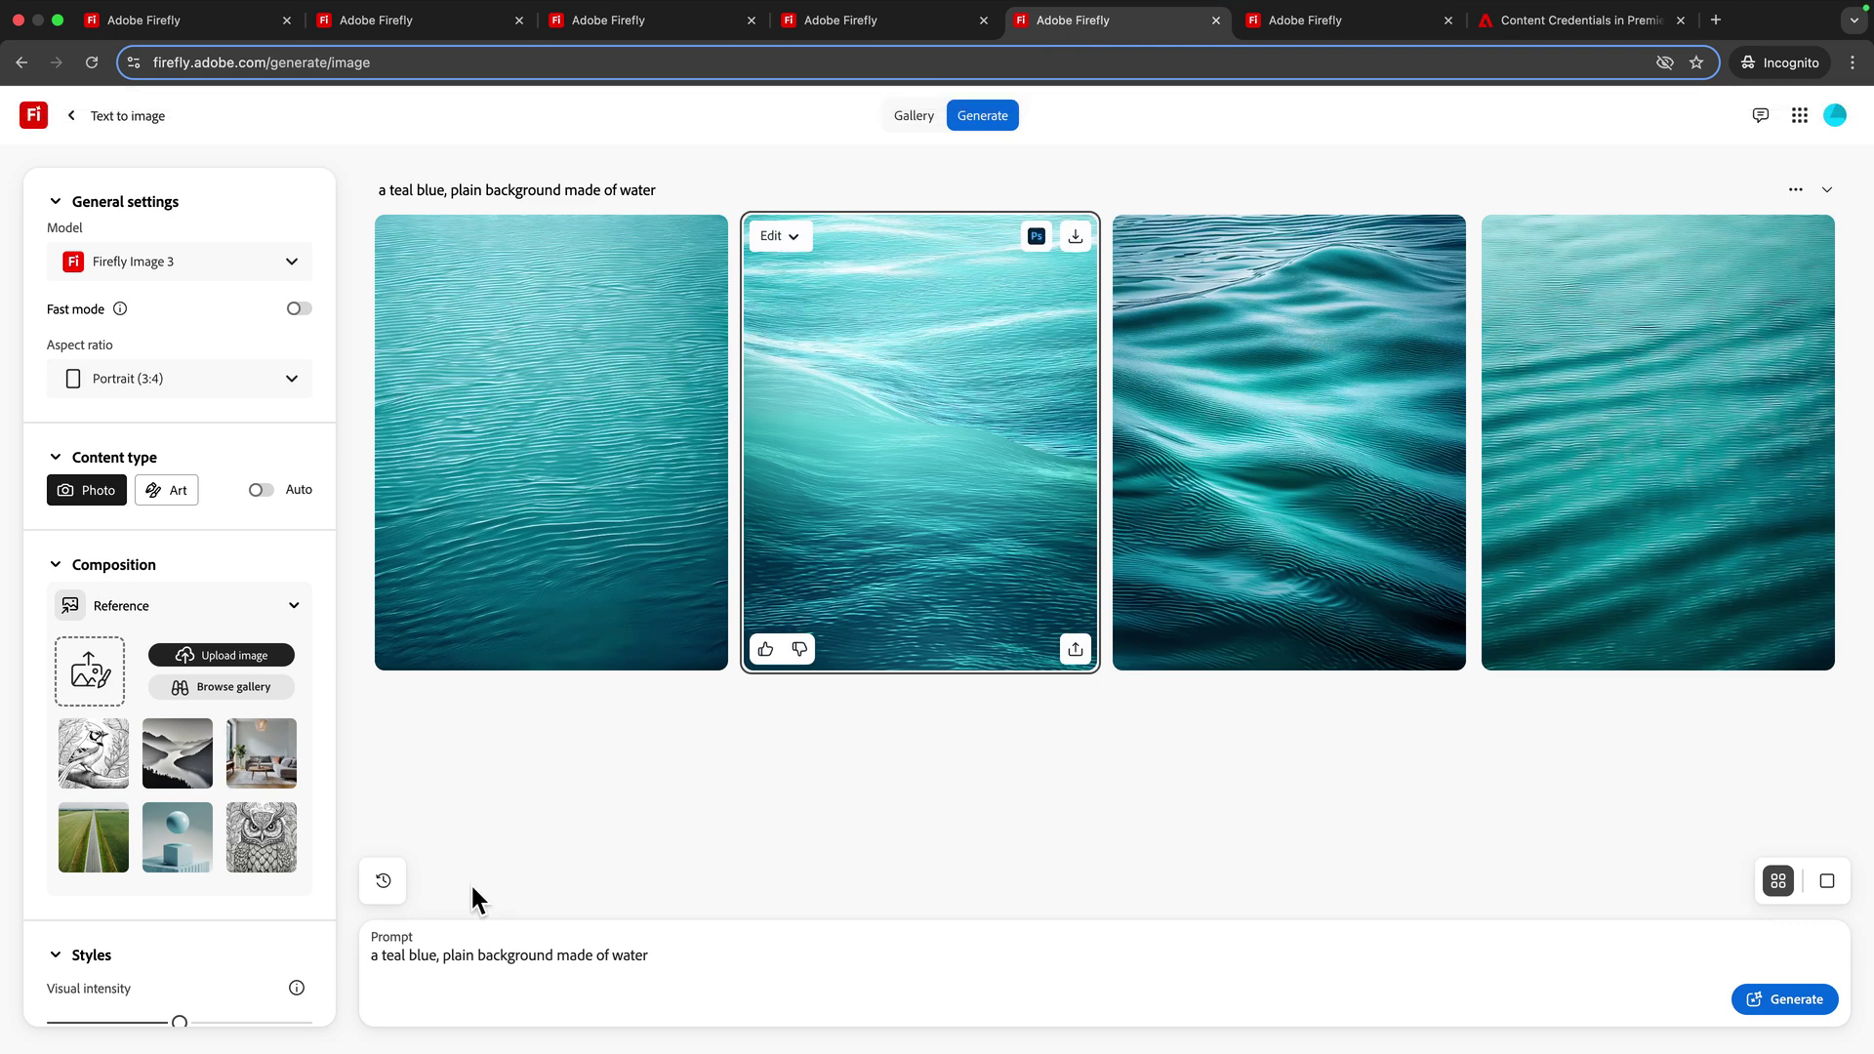
{"action": "left_click", "coordinate": [690, 960]}
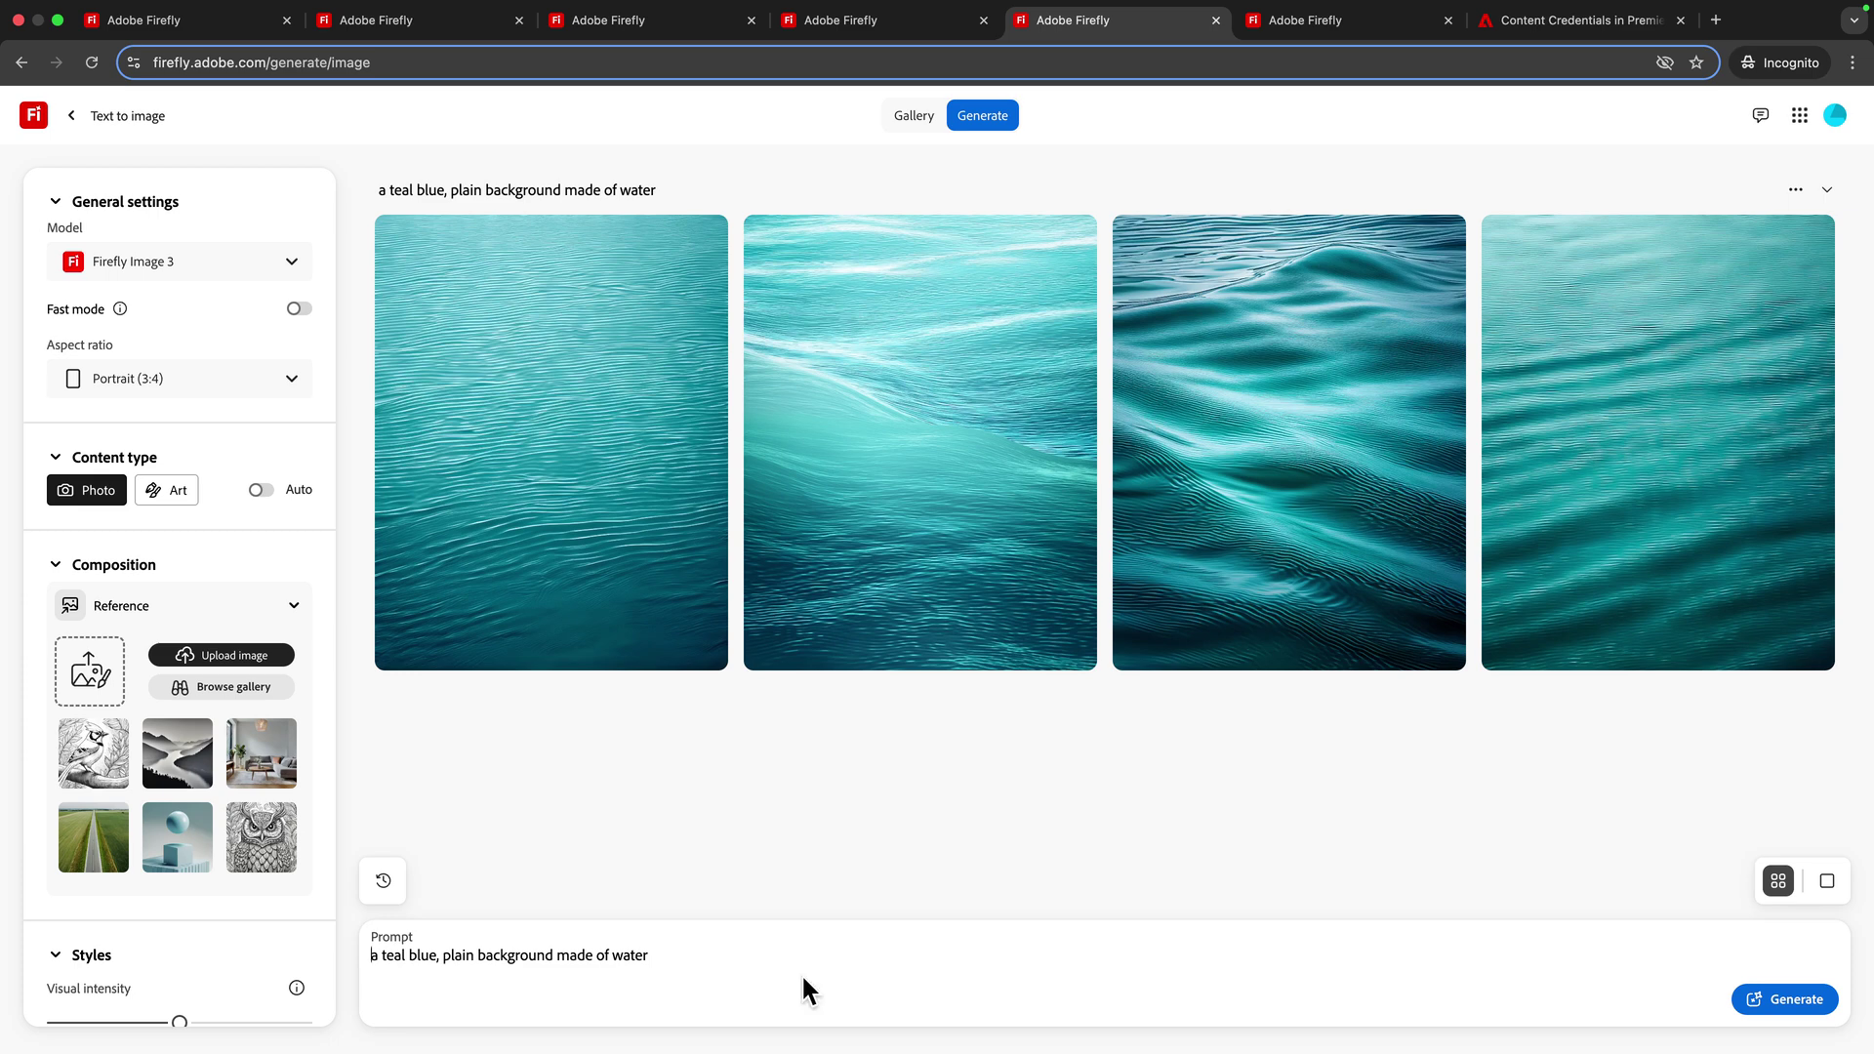
{"action": "mouse_move", "coordinate": [1078, 252]}
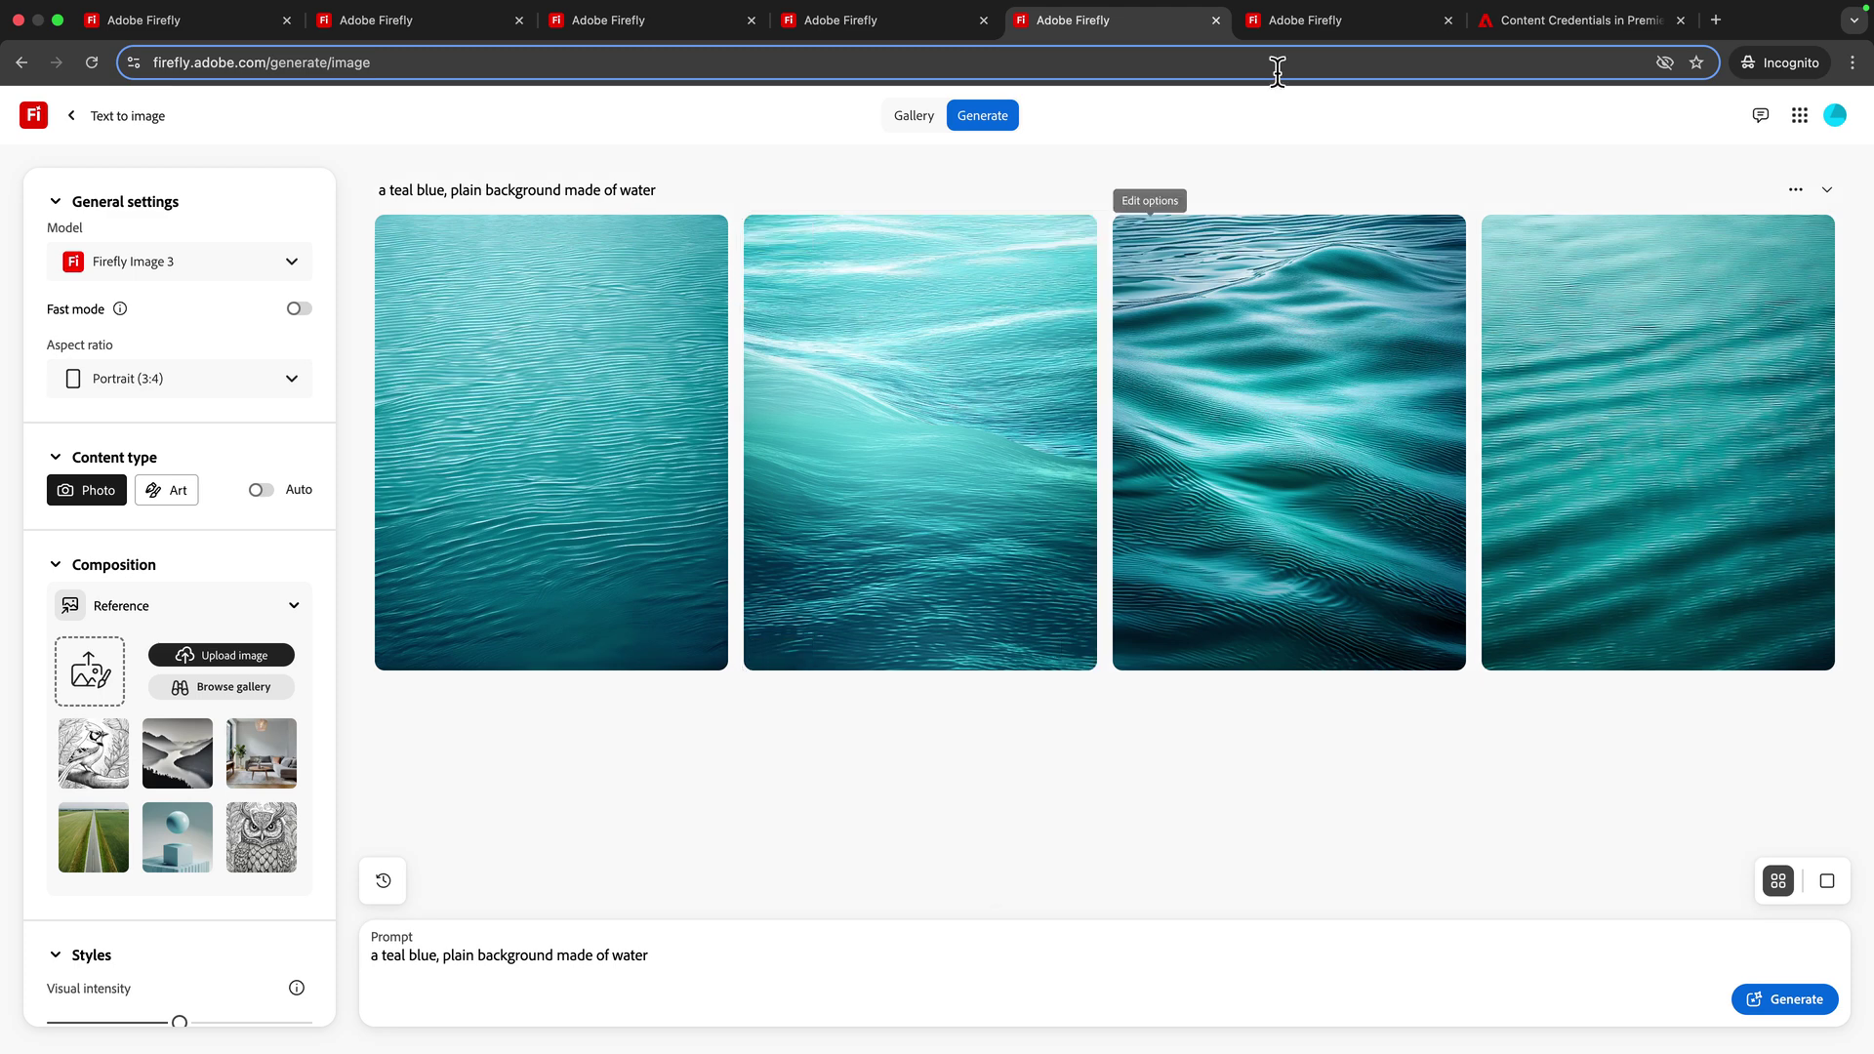
Step: Play the 5-second GOING FOR GOLD wave video twice, then return to Premiere Pro
{"action": "left_click", "coordinate": [1325, 30]}
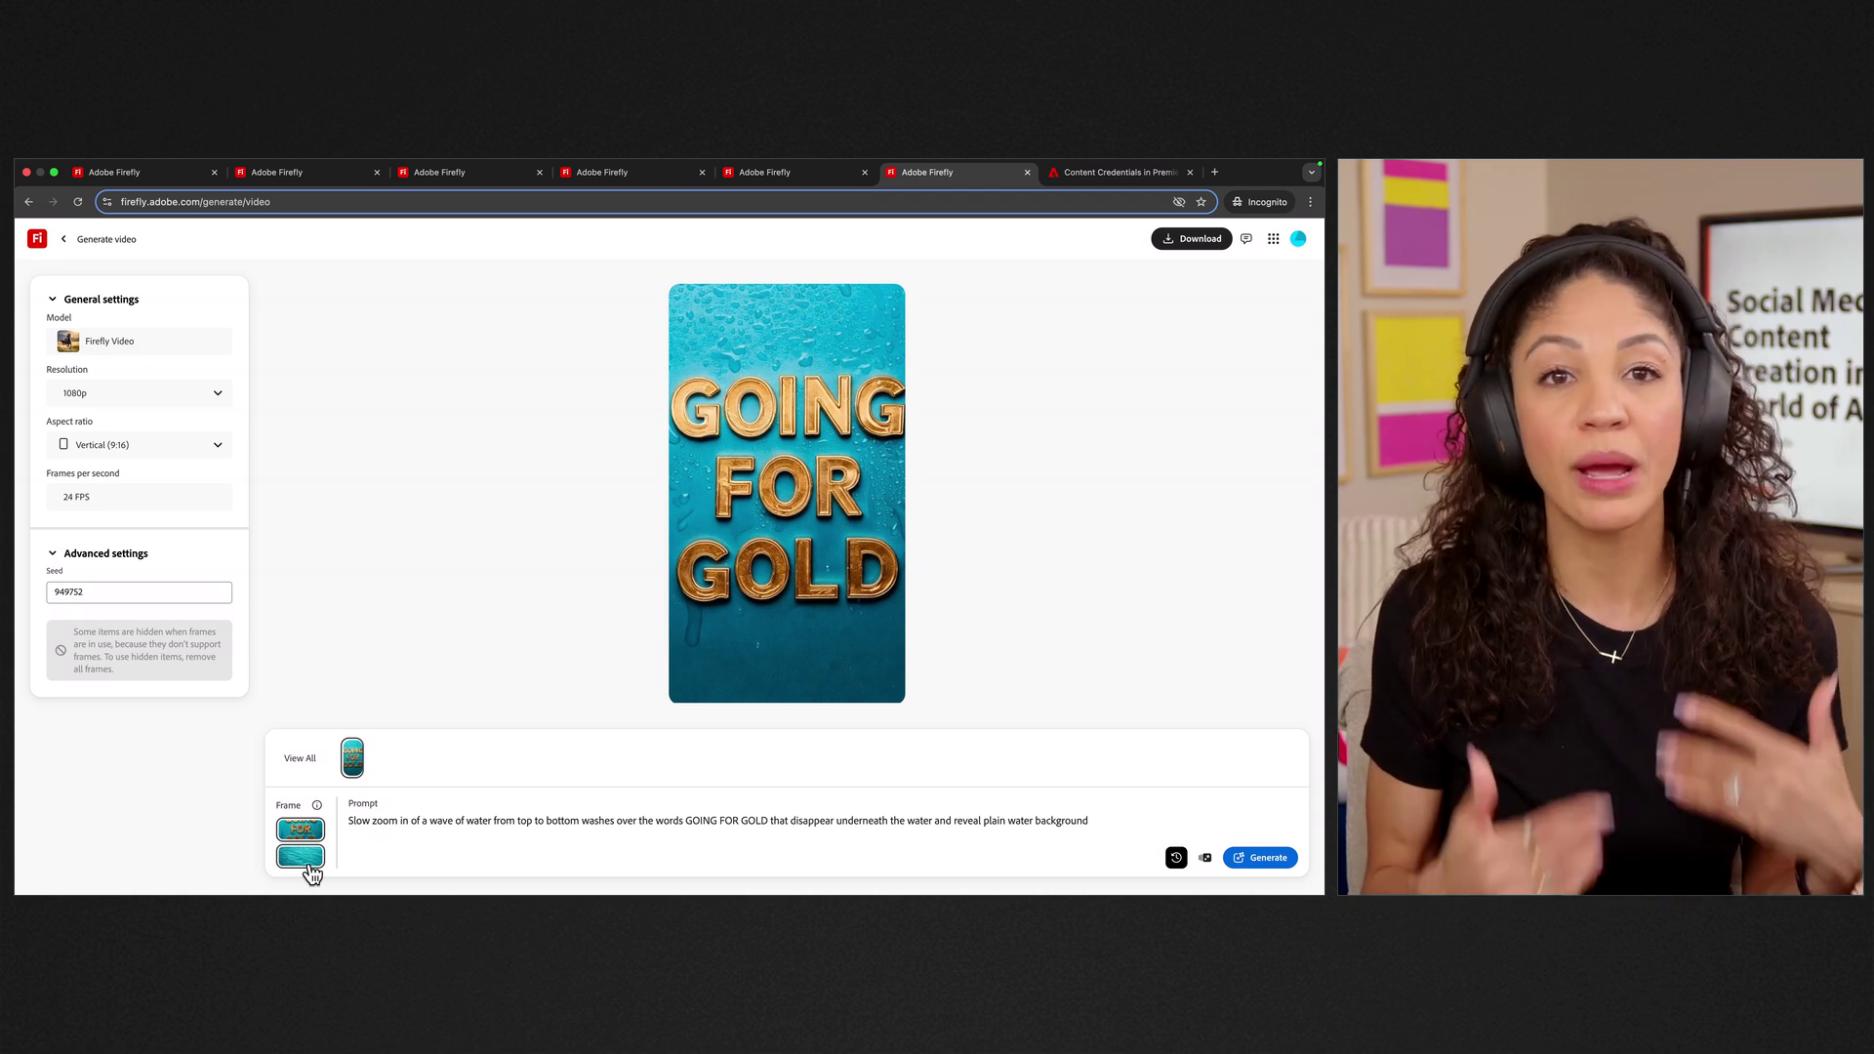
{"action": "left_click", "coordinate": [350, 818]}
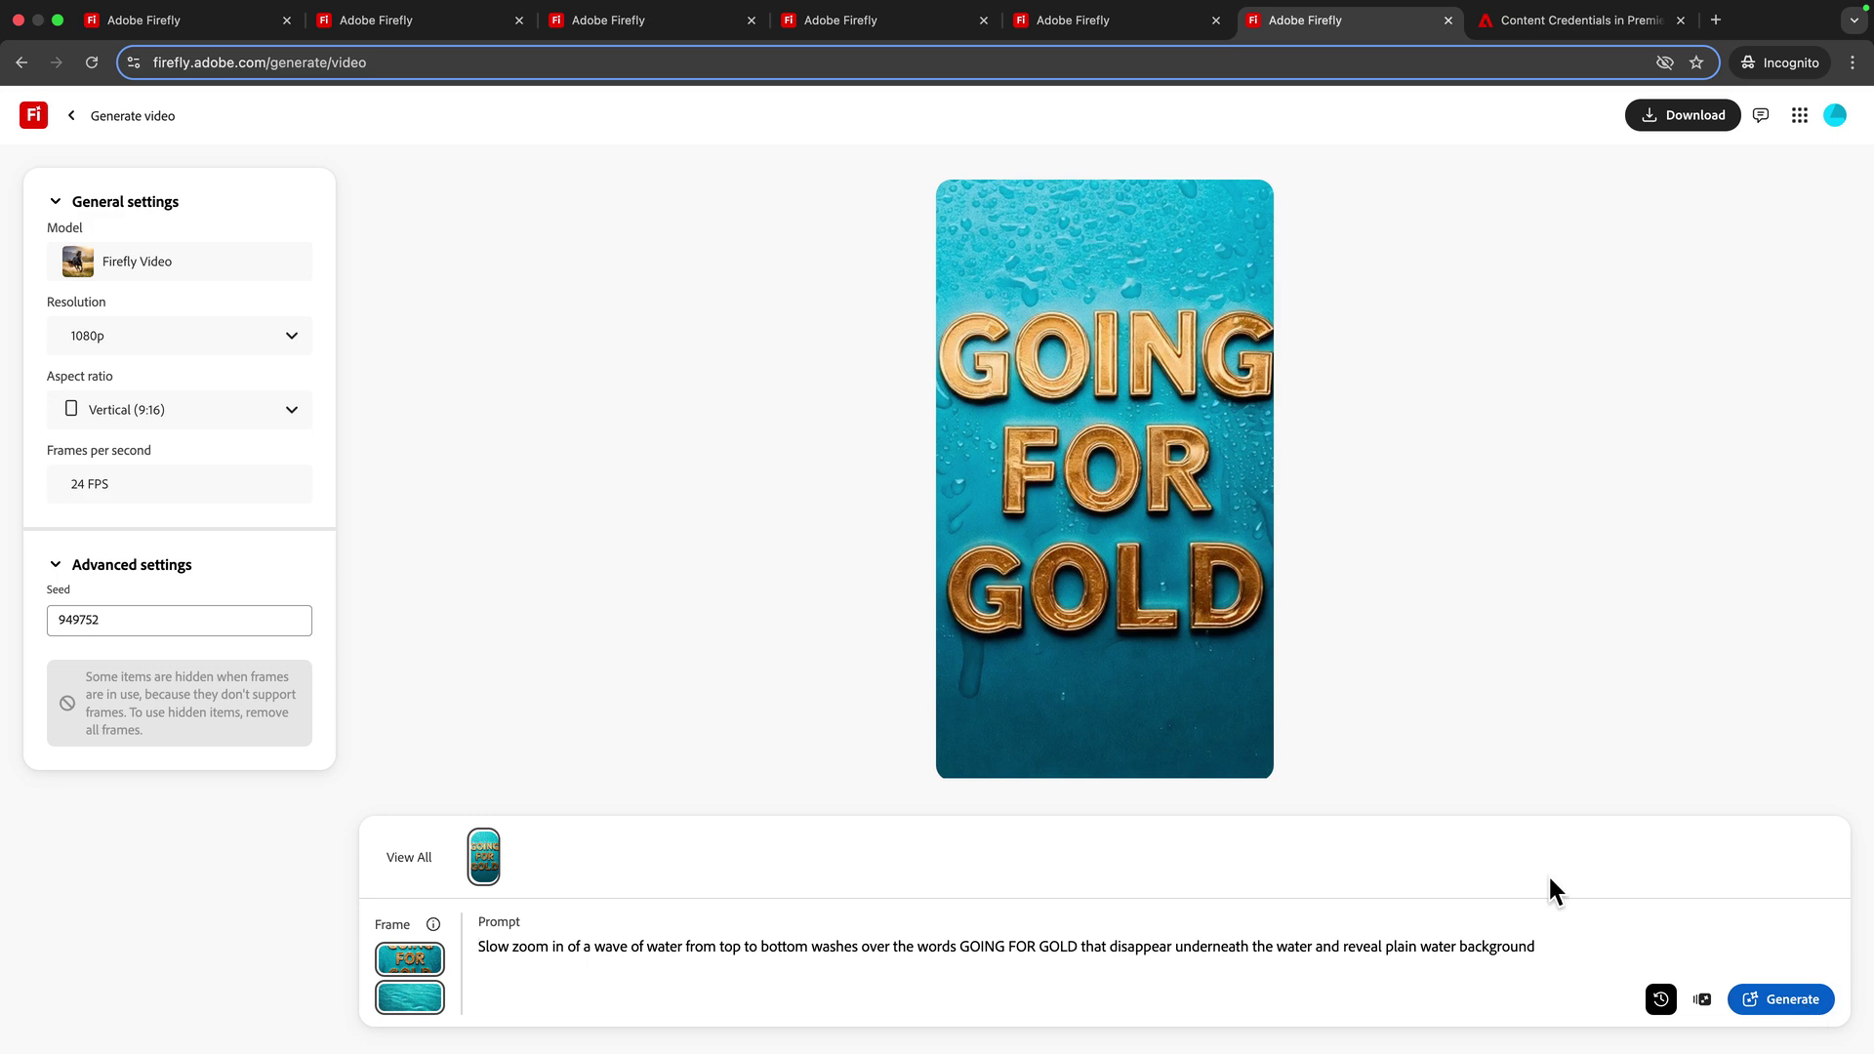
{"action": "left_click", "coordinate": [967, 760]}
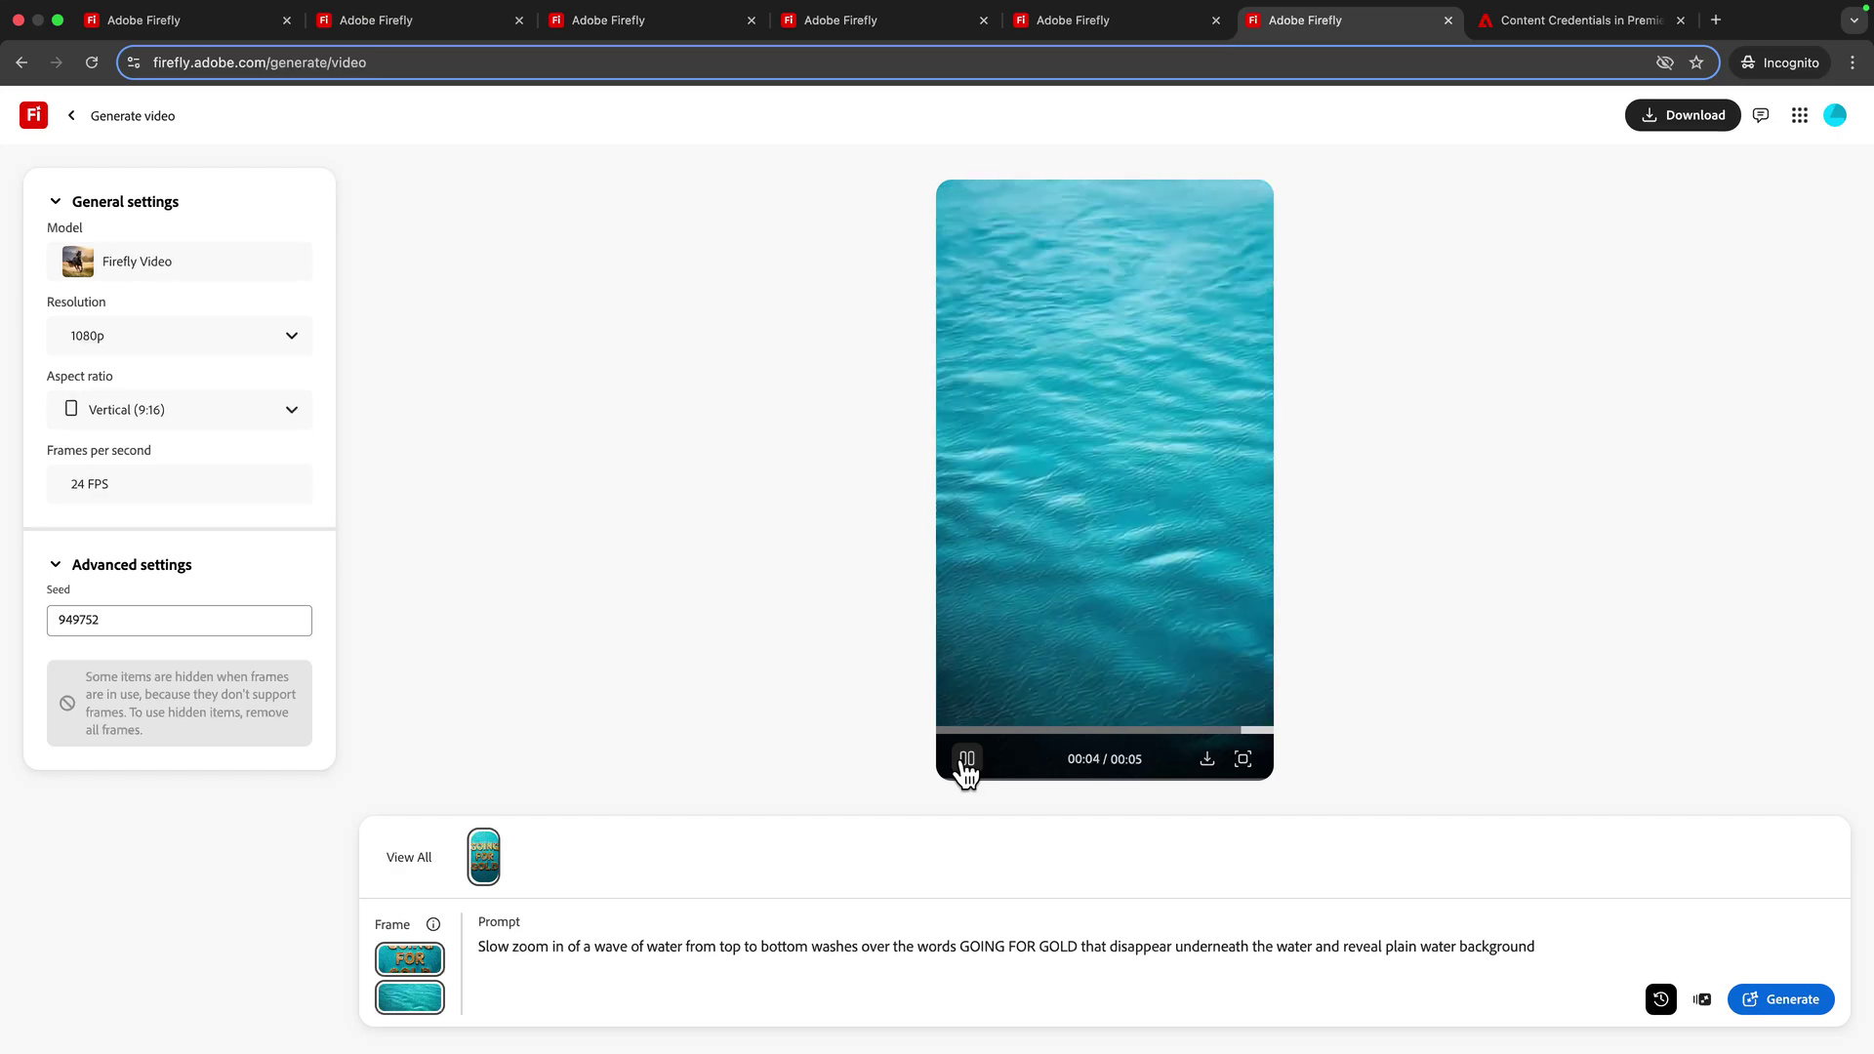
{"action": "left_click", "coordinate": [966, 759]}
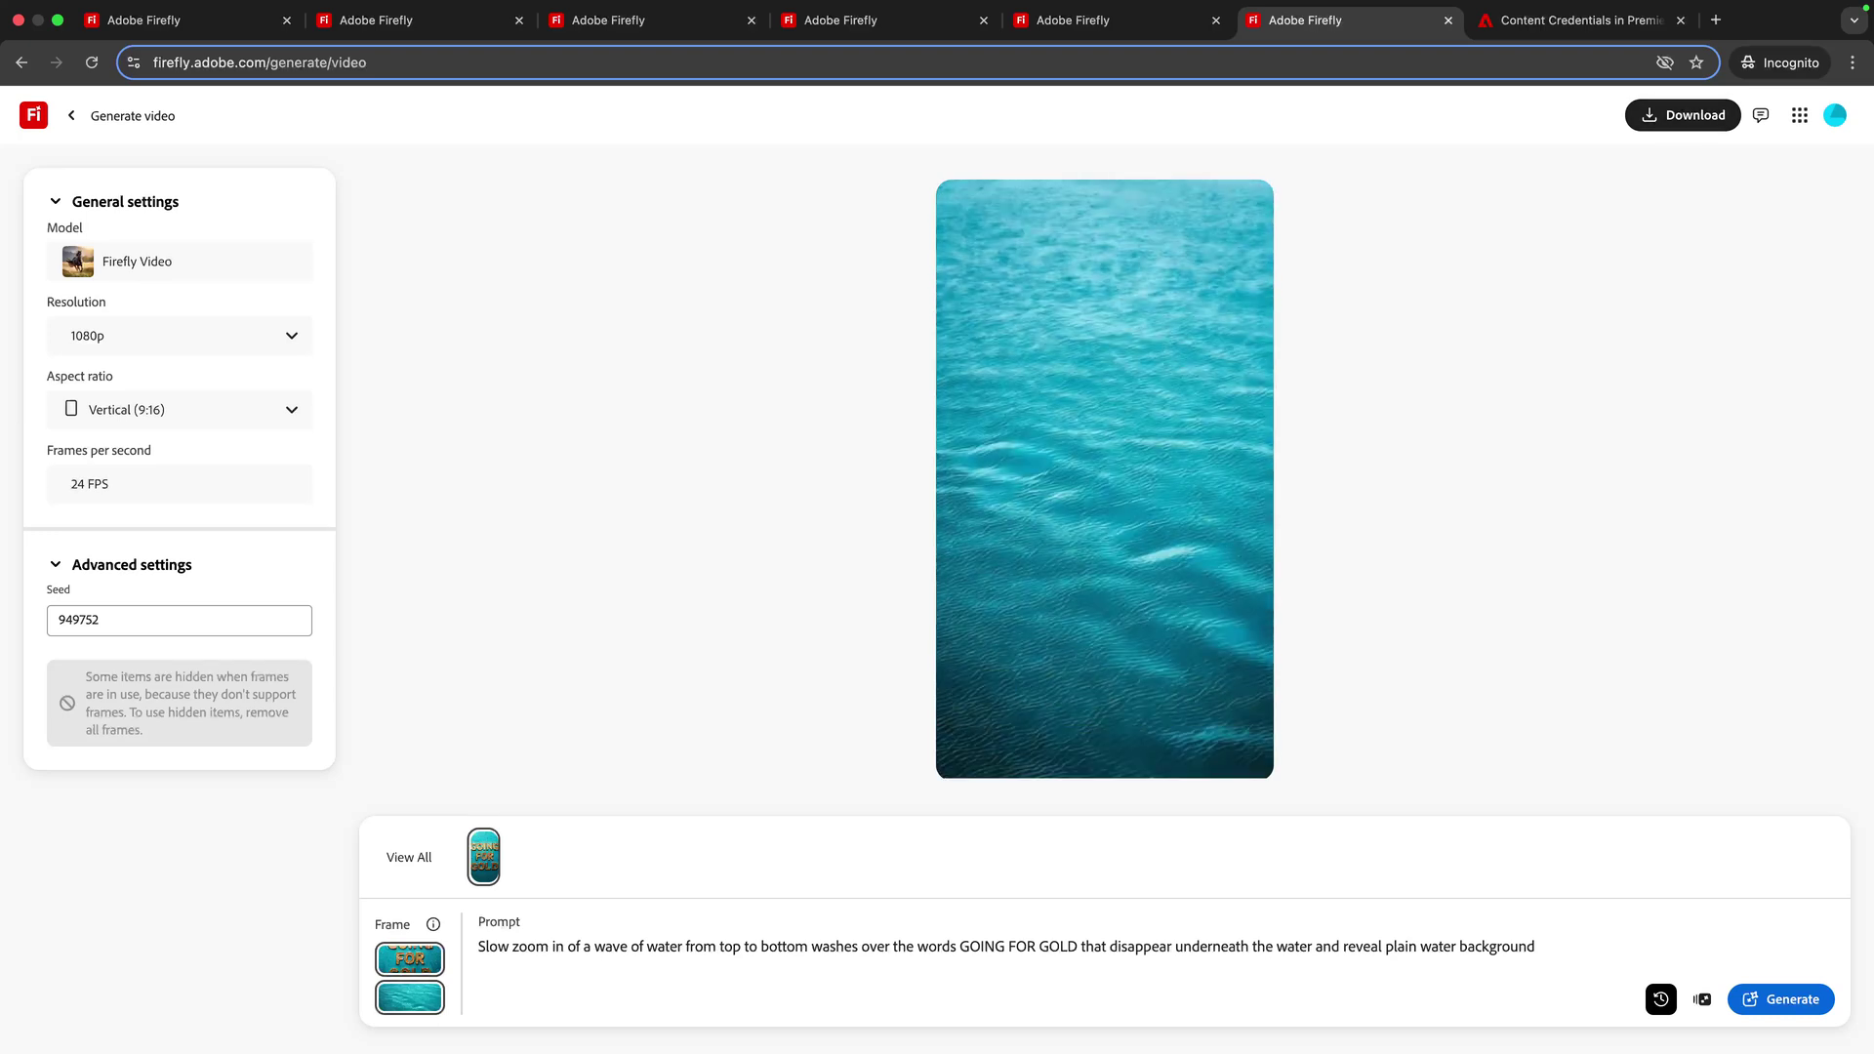
{"action": "mouse_move", "coordinate": [849, 1030]}
{"action": "left_click", "coordinate": [954, 1010]}
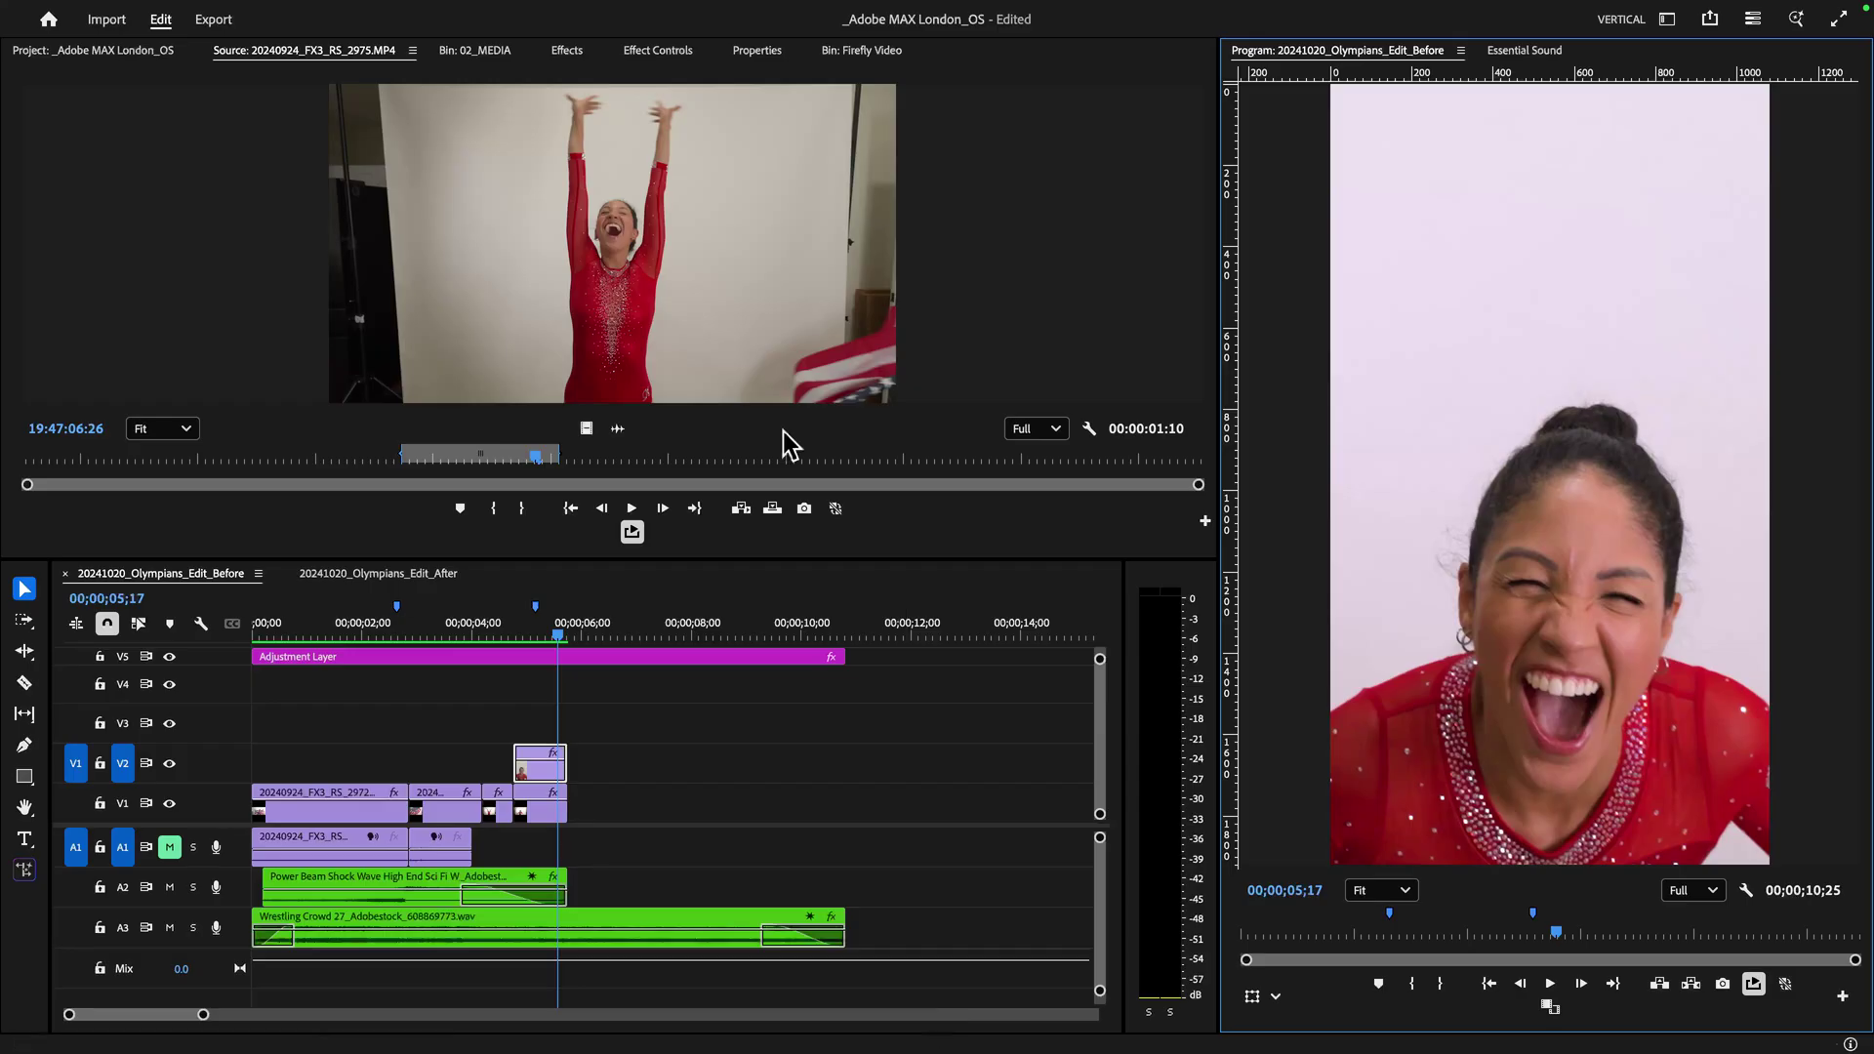
Step: Open the 02_MEDIA bin and its Firefly Video folder in the Project panel
{"action": "left_click", "coordinate": [123, 51]}
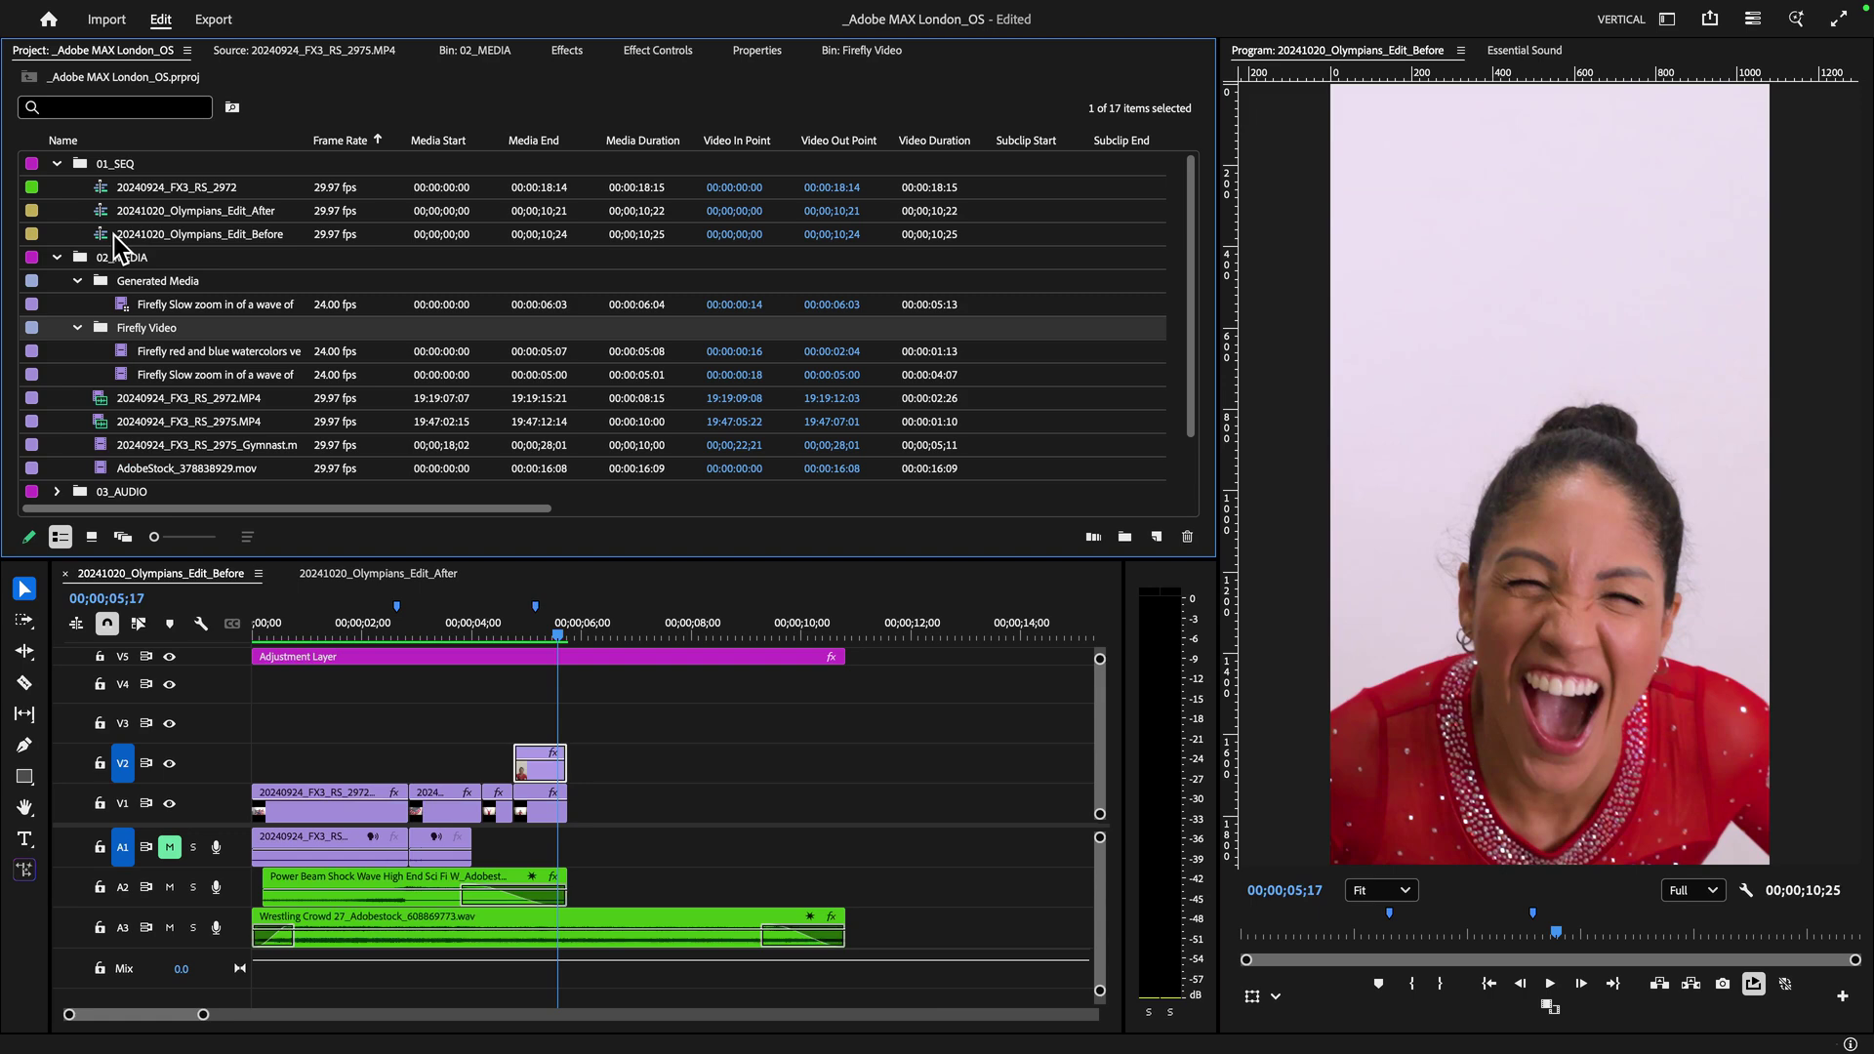
{"action": "double_click", "coordinate": [95, 253]}
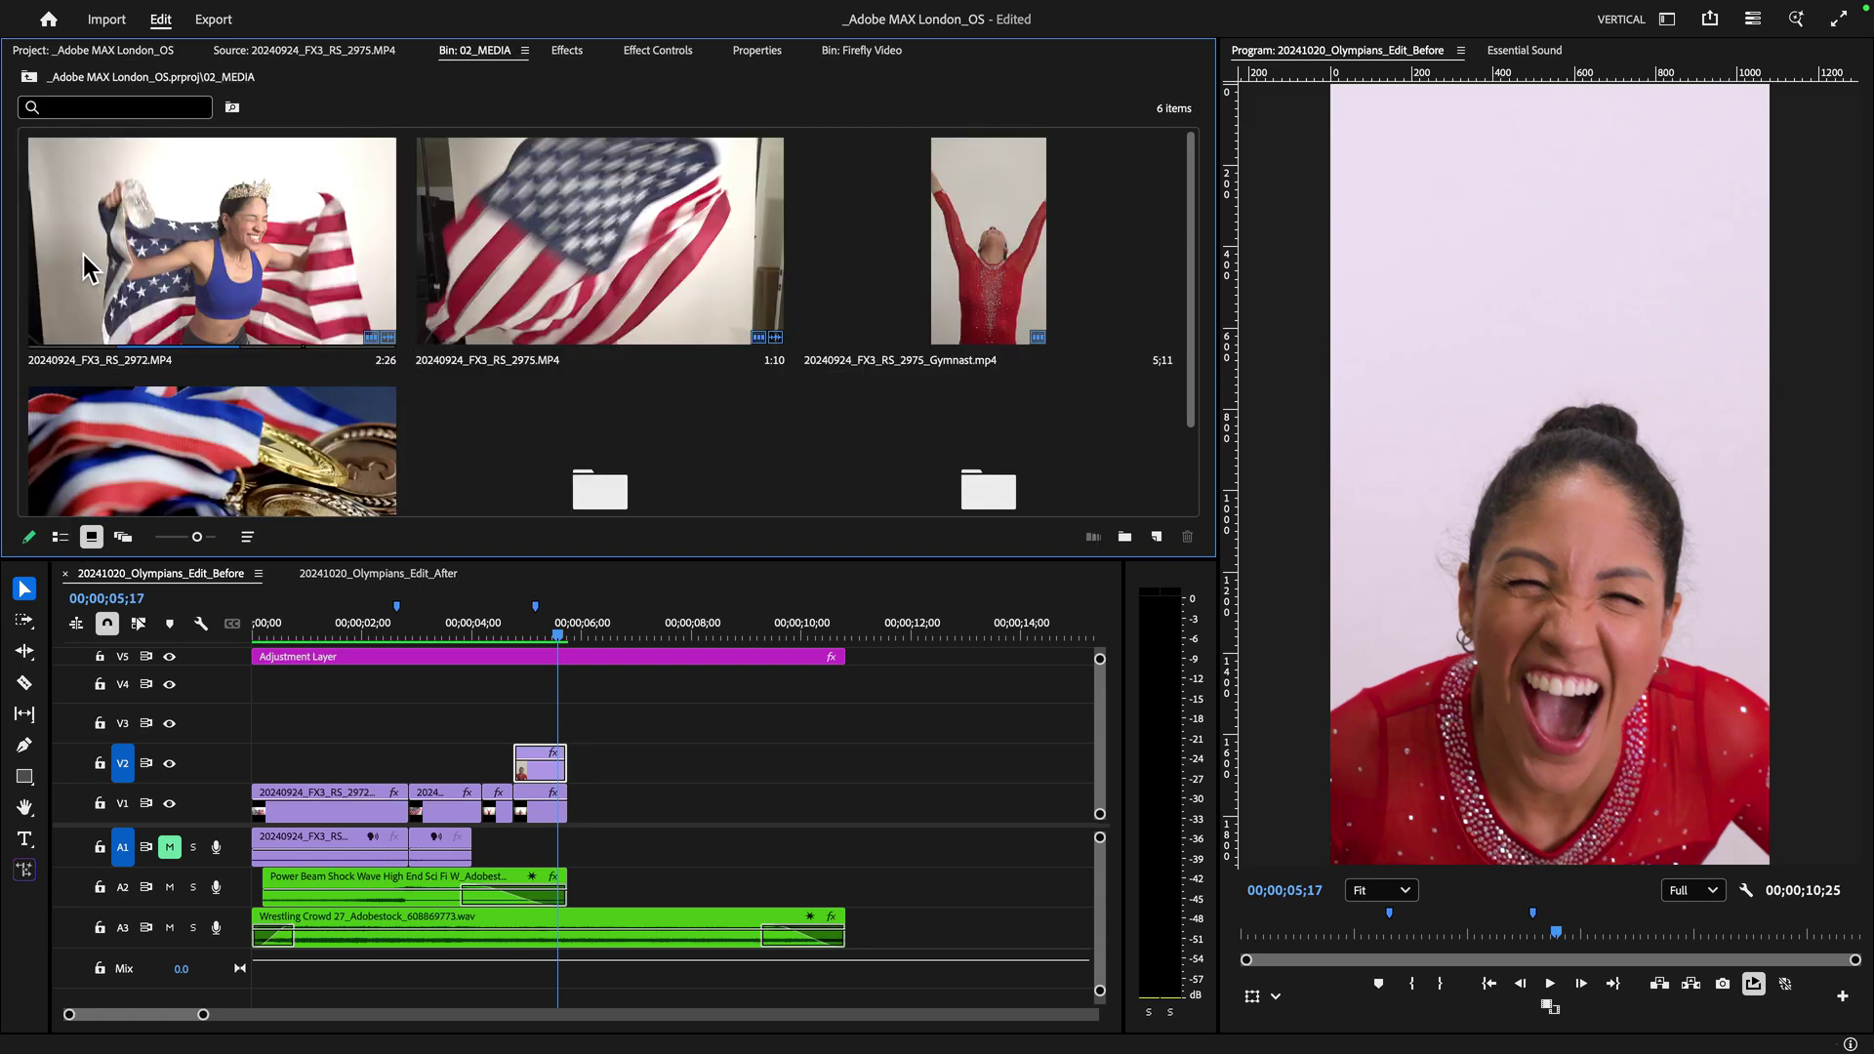
{"action": "scroll", "coordinate": [570, 412], "scroll_direction": "down", "scroll_amount": 2}
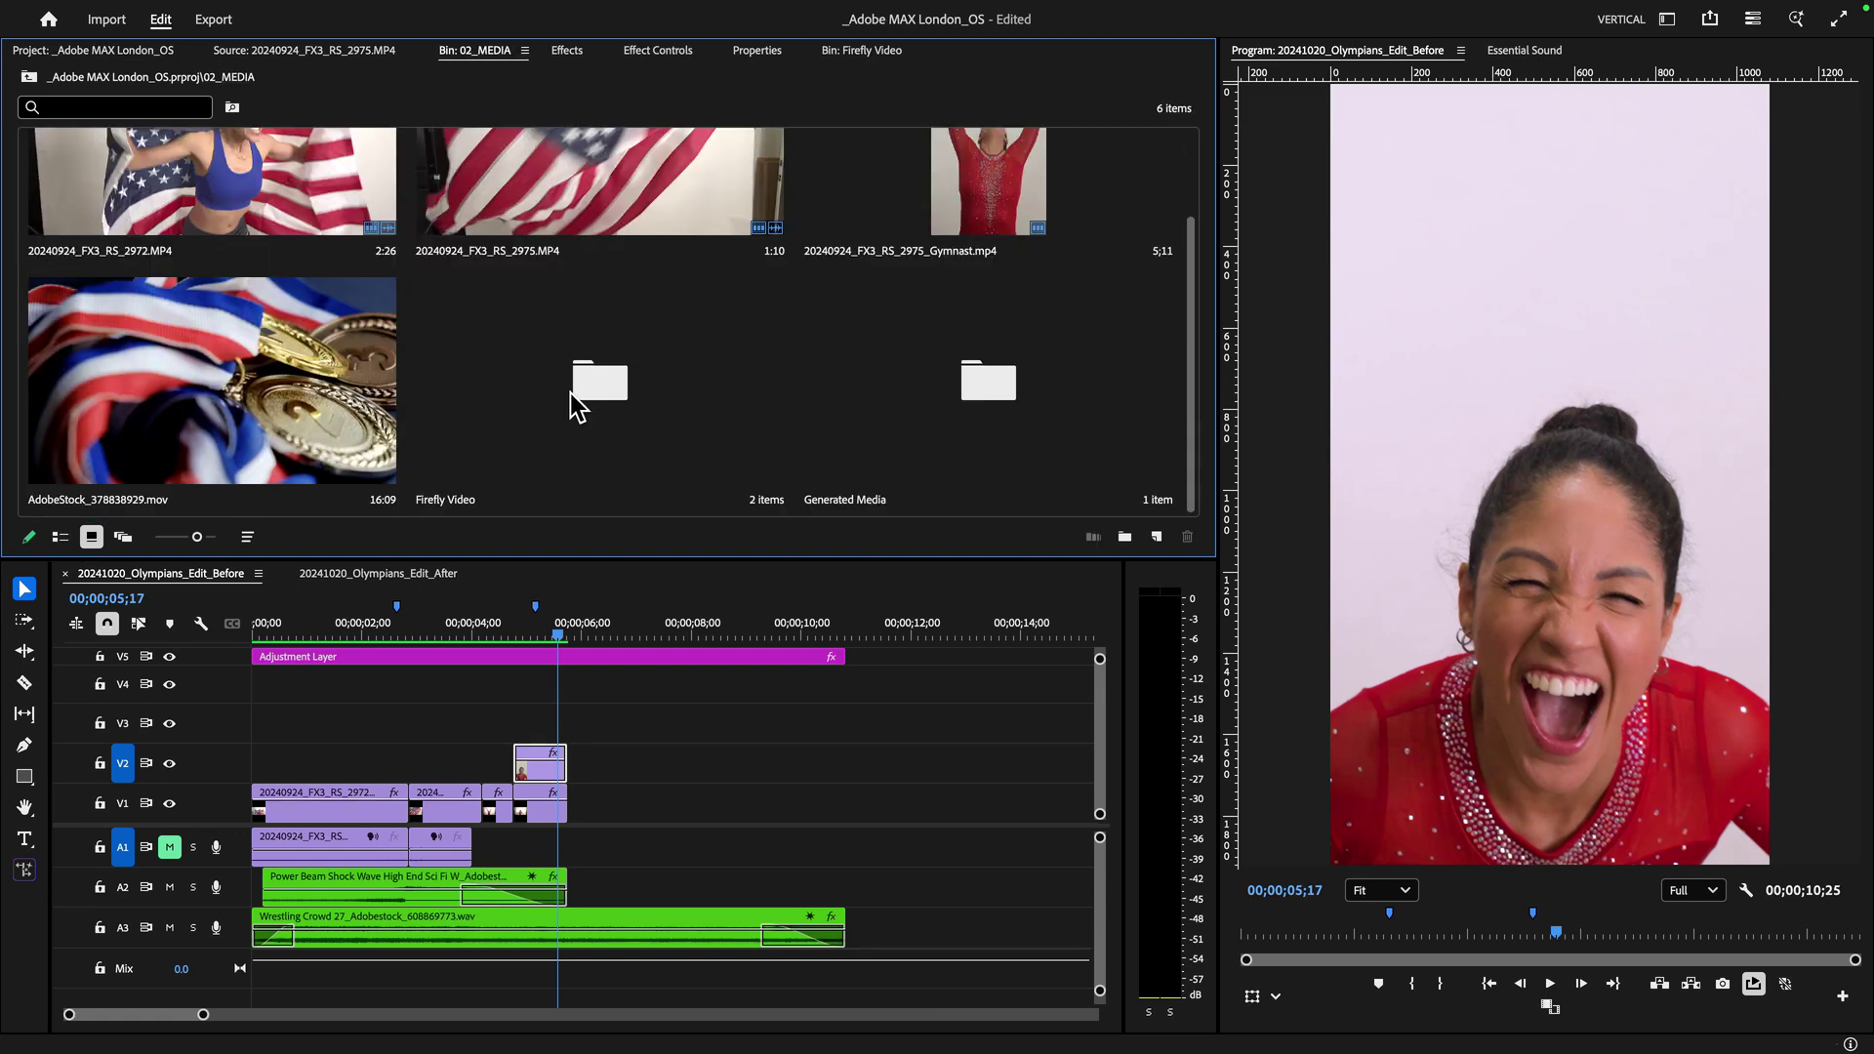
{"action": "double_click", "coordinate": [576, 395]}
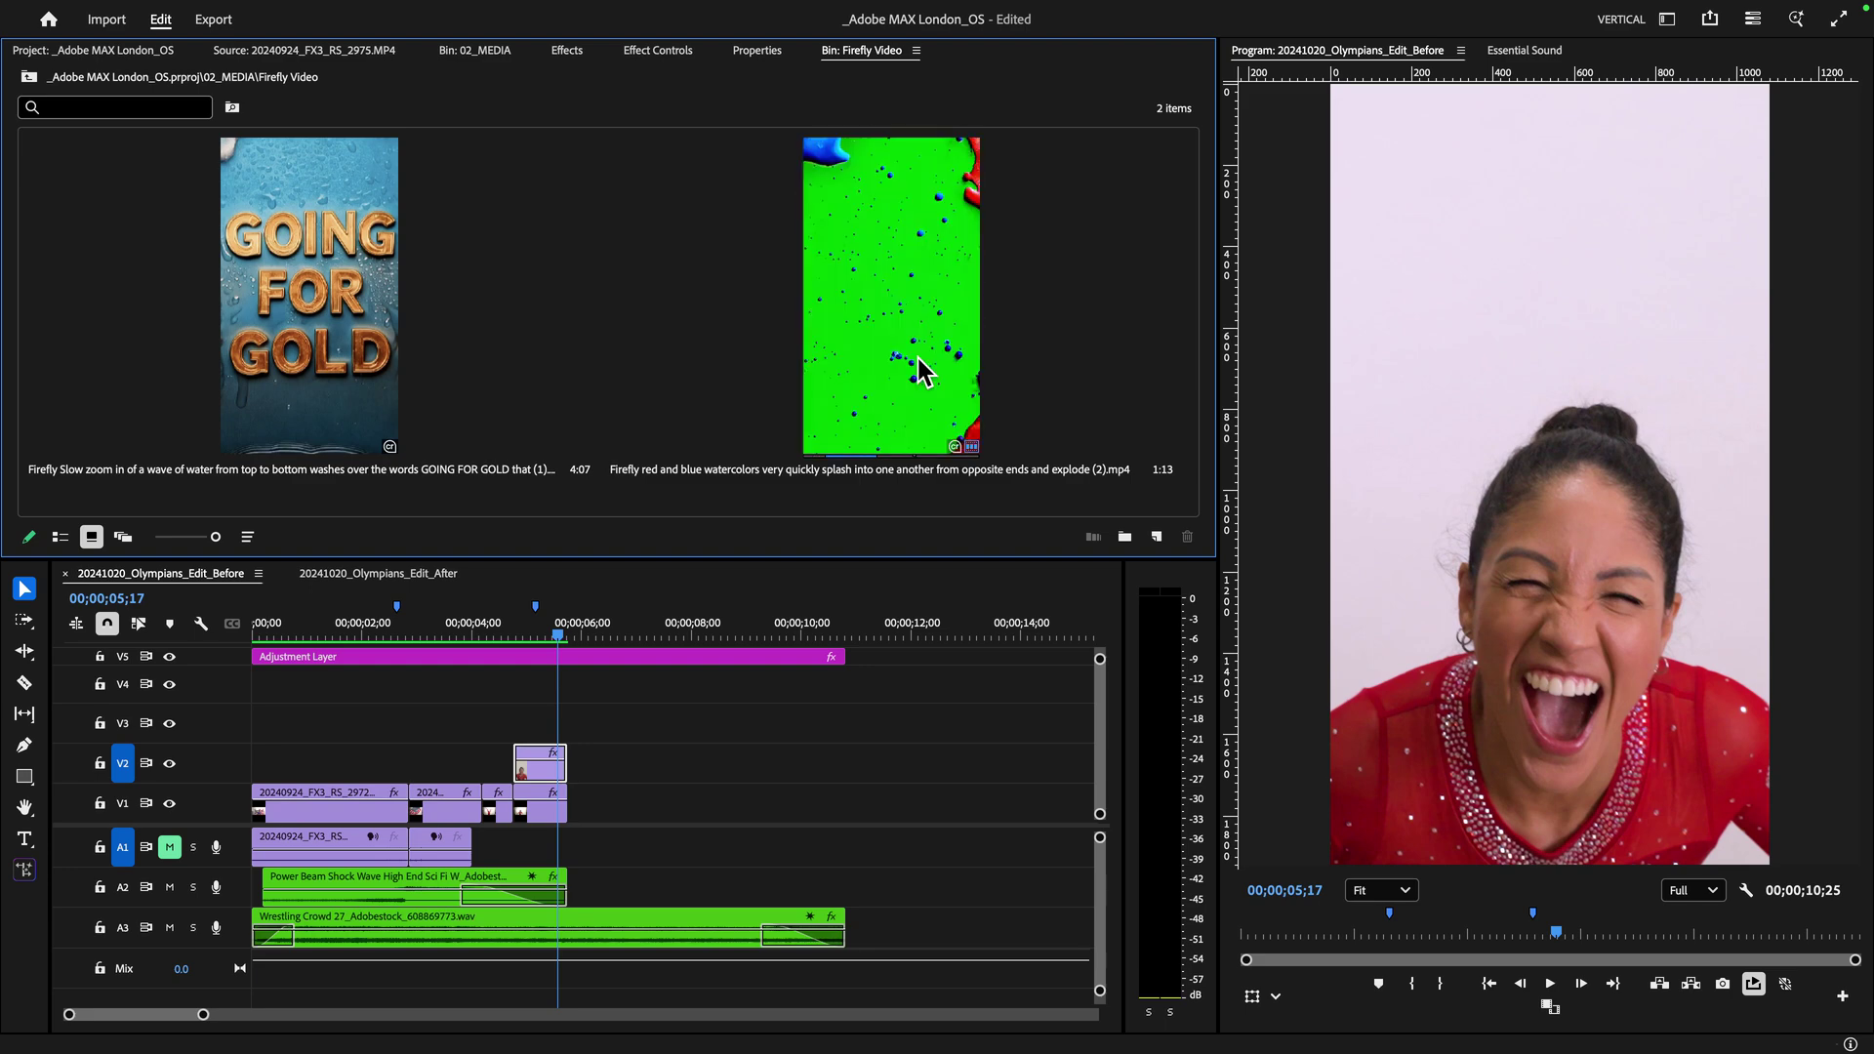
Step: Preview the watercolor splash clip to its green-screen ending and check its frames on V3
{"action": "double_click", "coordinate": [822, 274]}
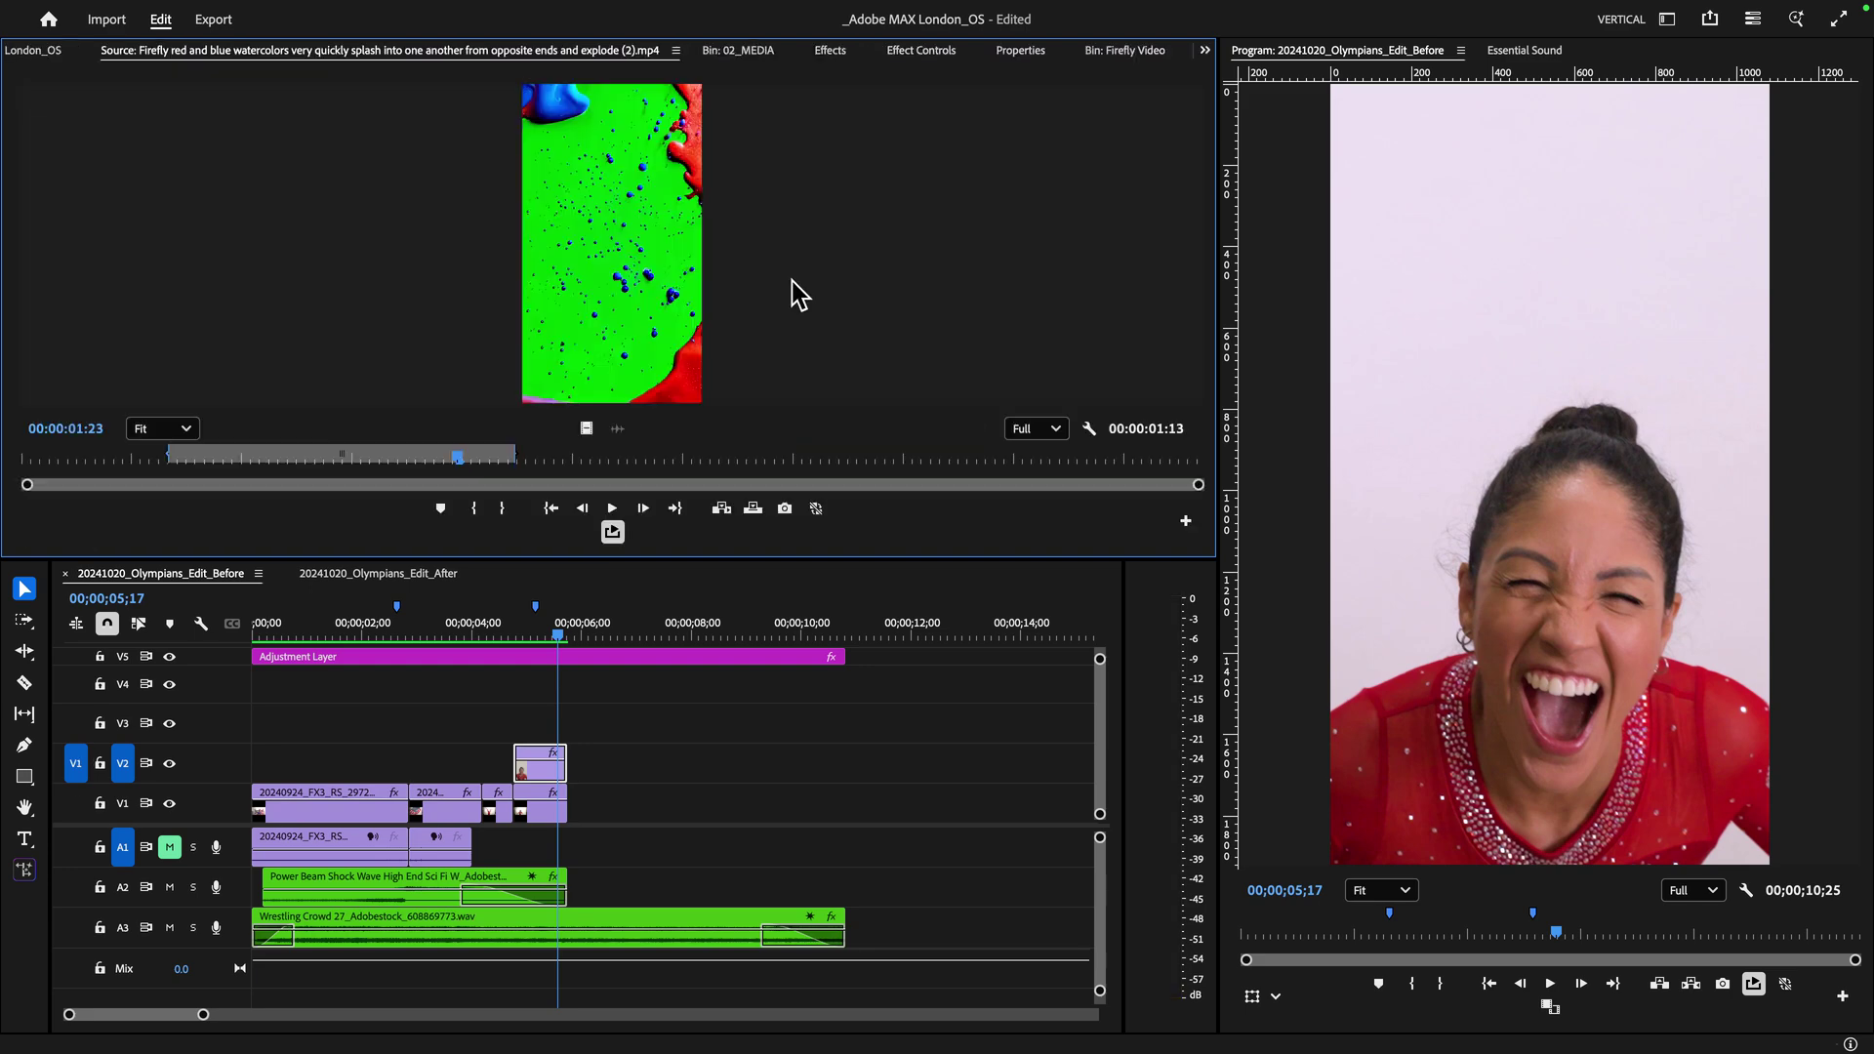
{"action": "left_click", "coordinate": [172, 456]}
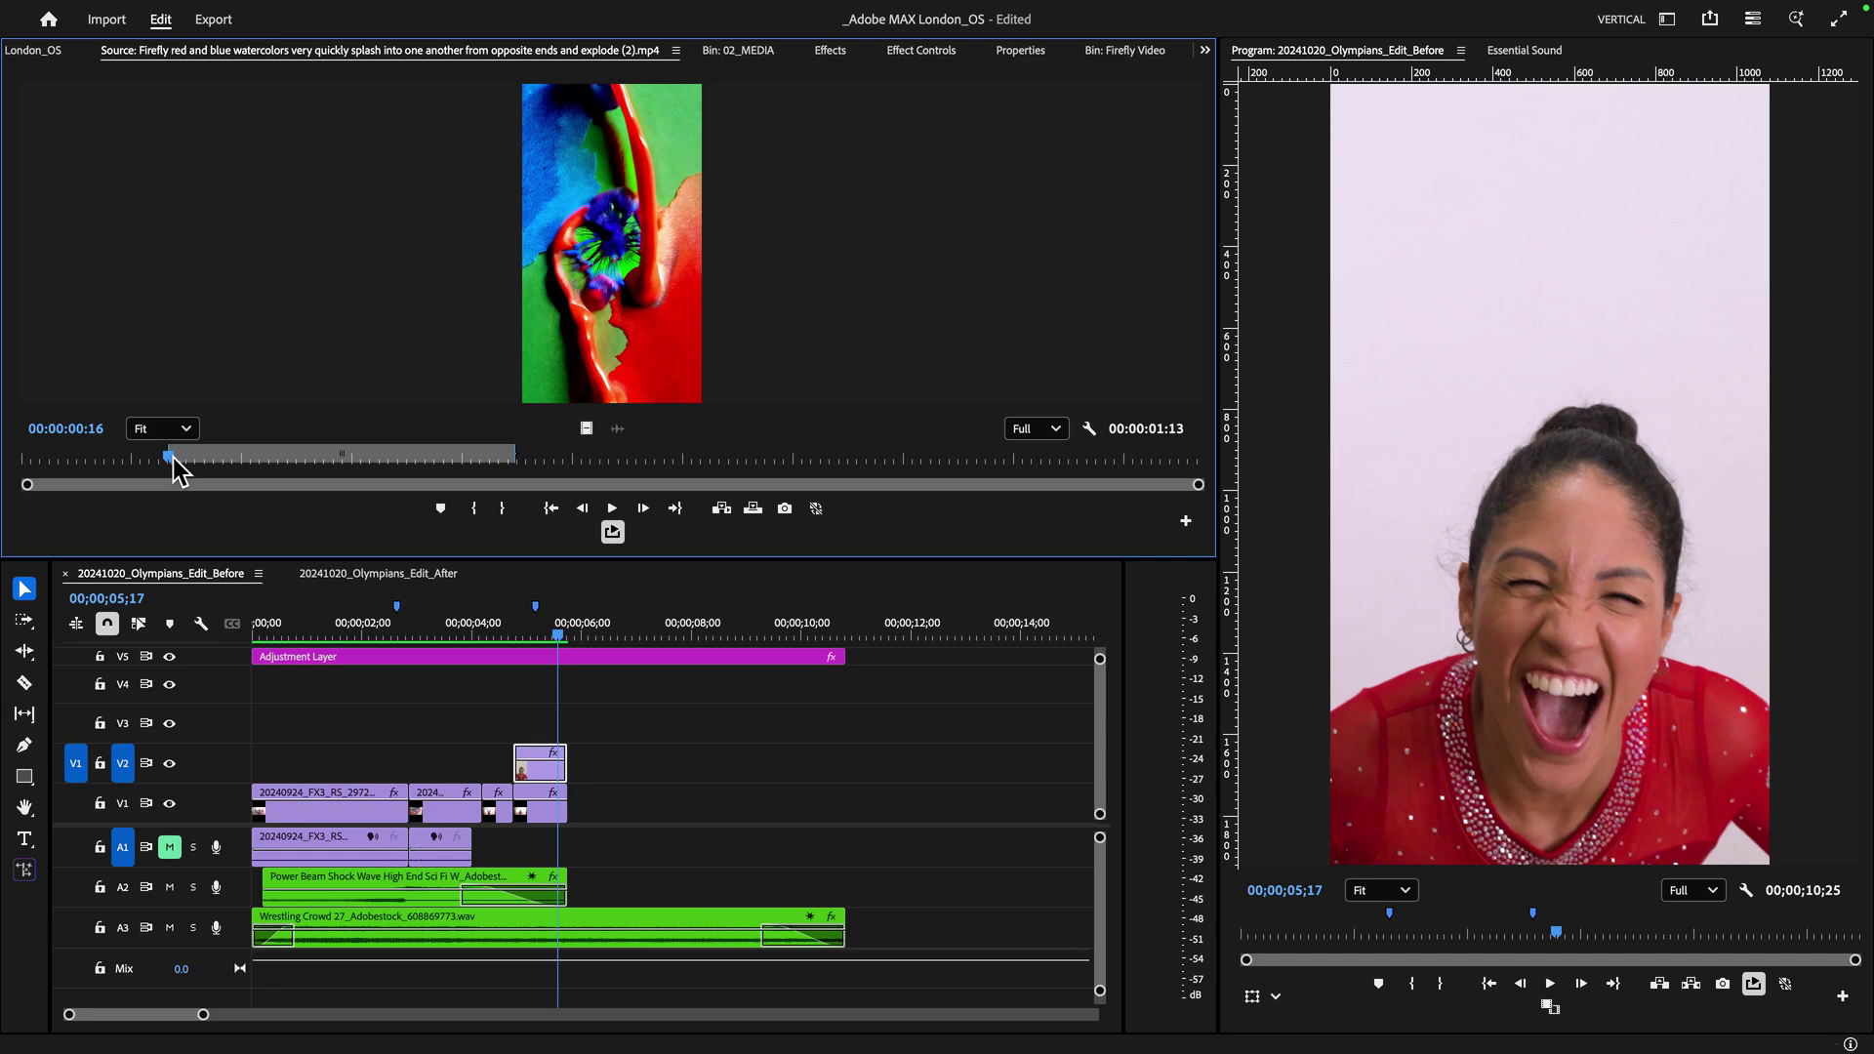
{"action": "left_click_drag", "start_coordinate": [171, 455], "coordinate": [397, 728]}
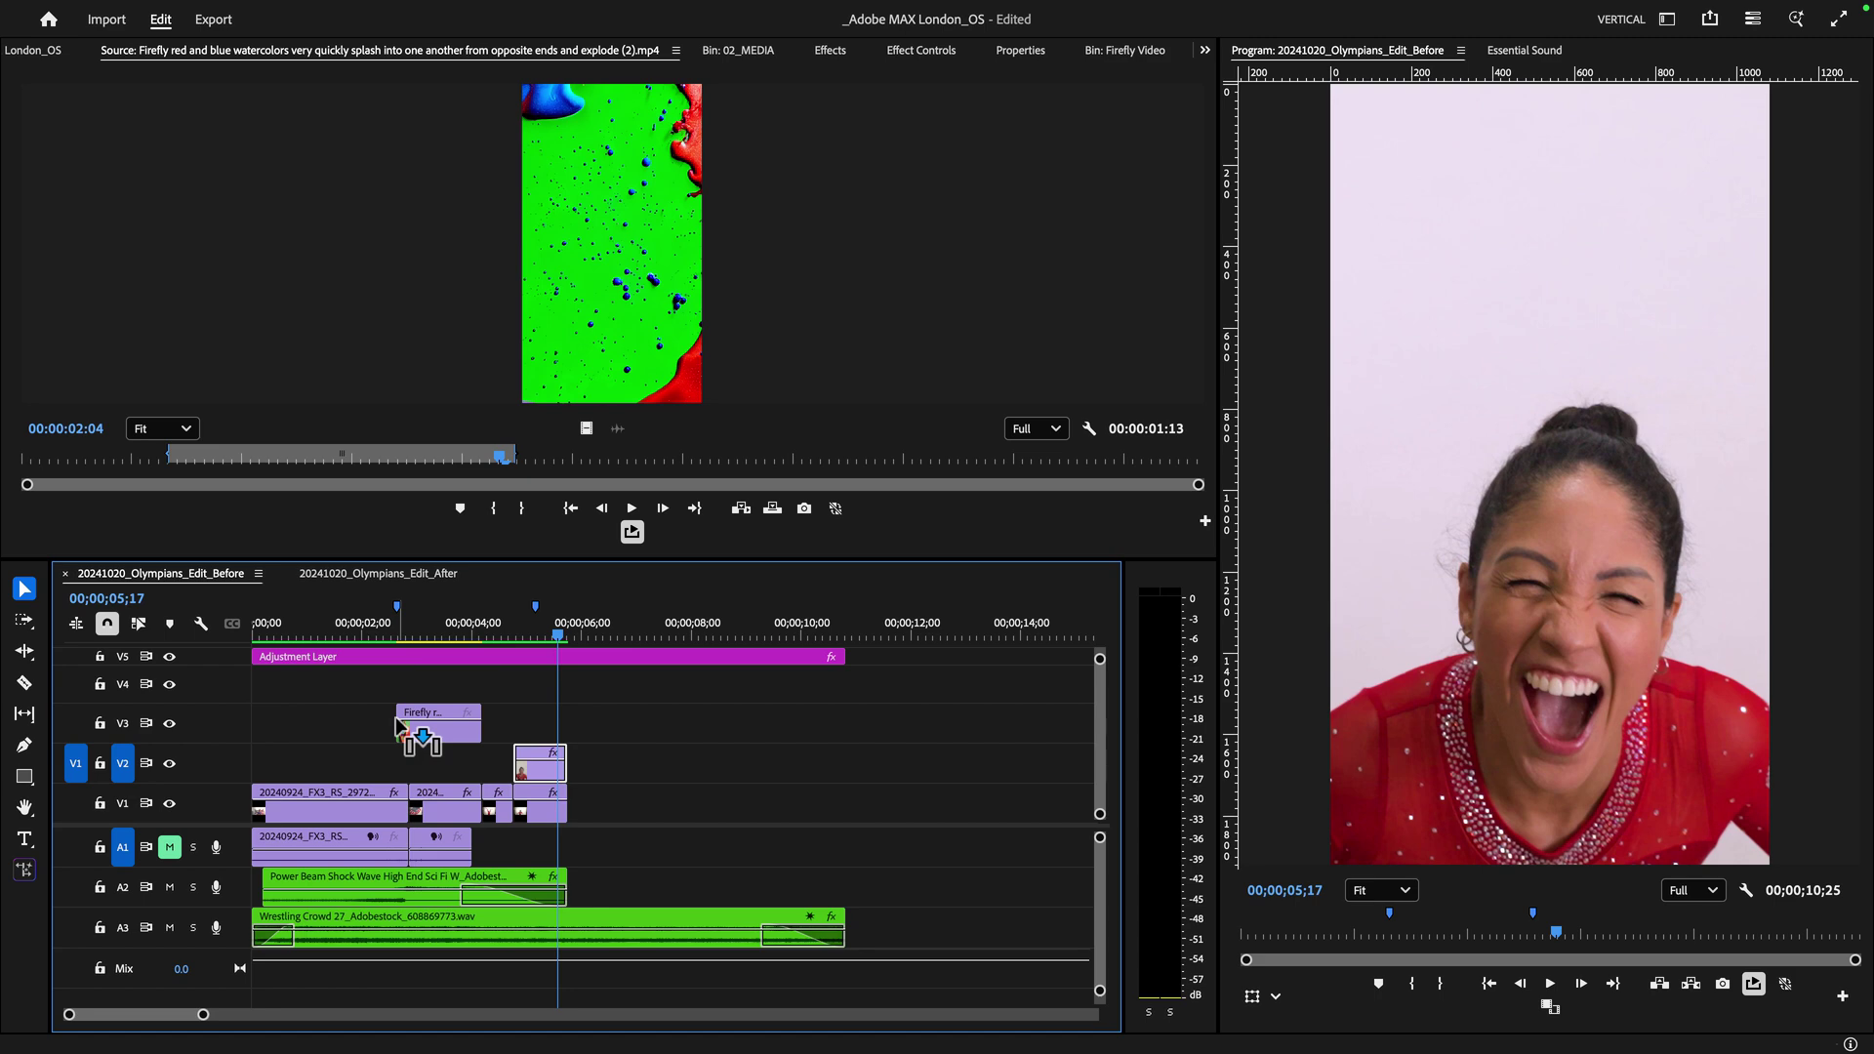
{"action": "left_click", "coordinate": [413, 630]}
{"action": "mouse_move", "coordinate": [415, 625]}
{"action": "left_mouse_down"}
{"action": "mouse_move", "coordinate": [459, 631]}
{"action": "mouse_move", "coordinate": [414, 631]}
{"action": "left_mouse_up"}
{"action": "left_click", "coordinate": [451, 720]}
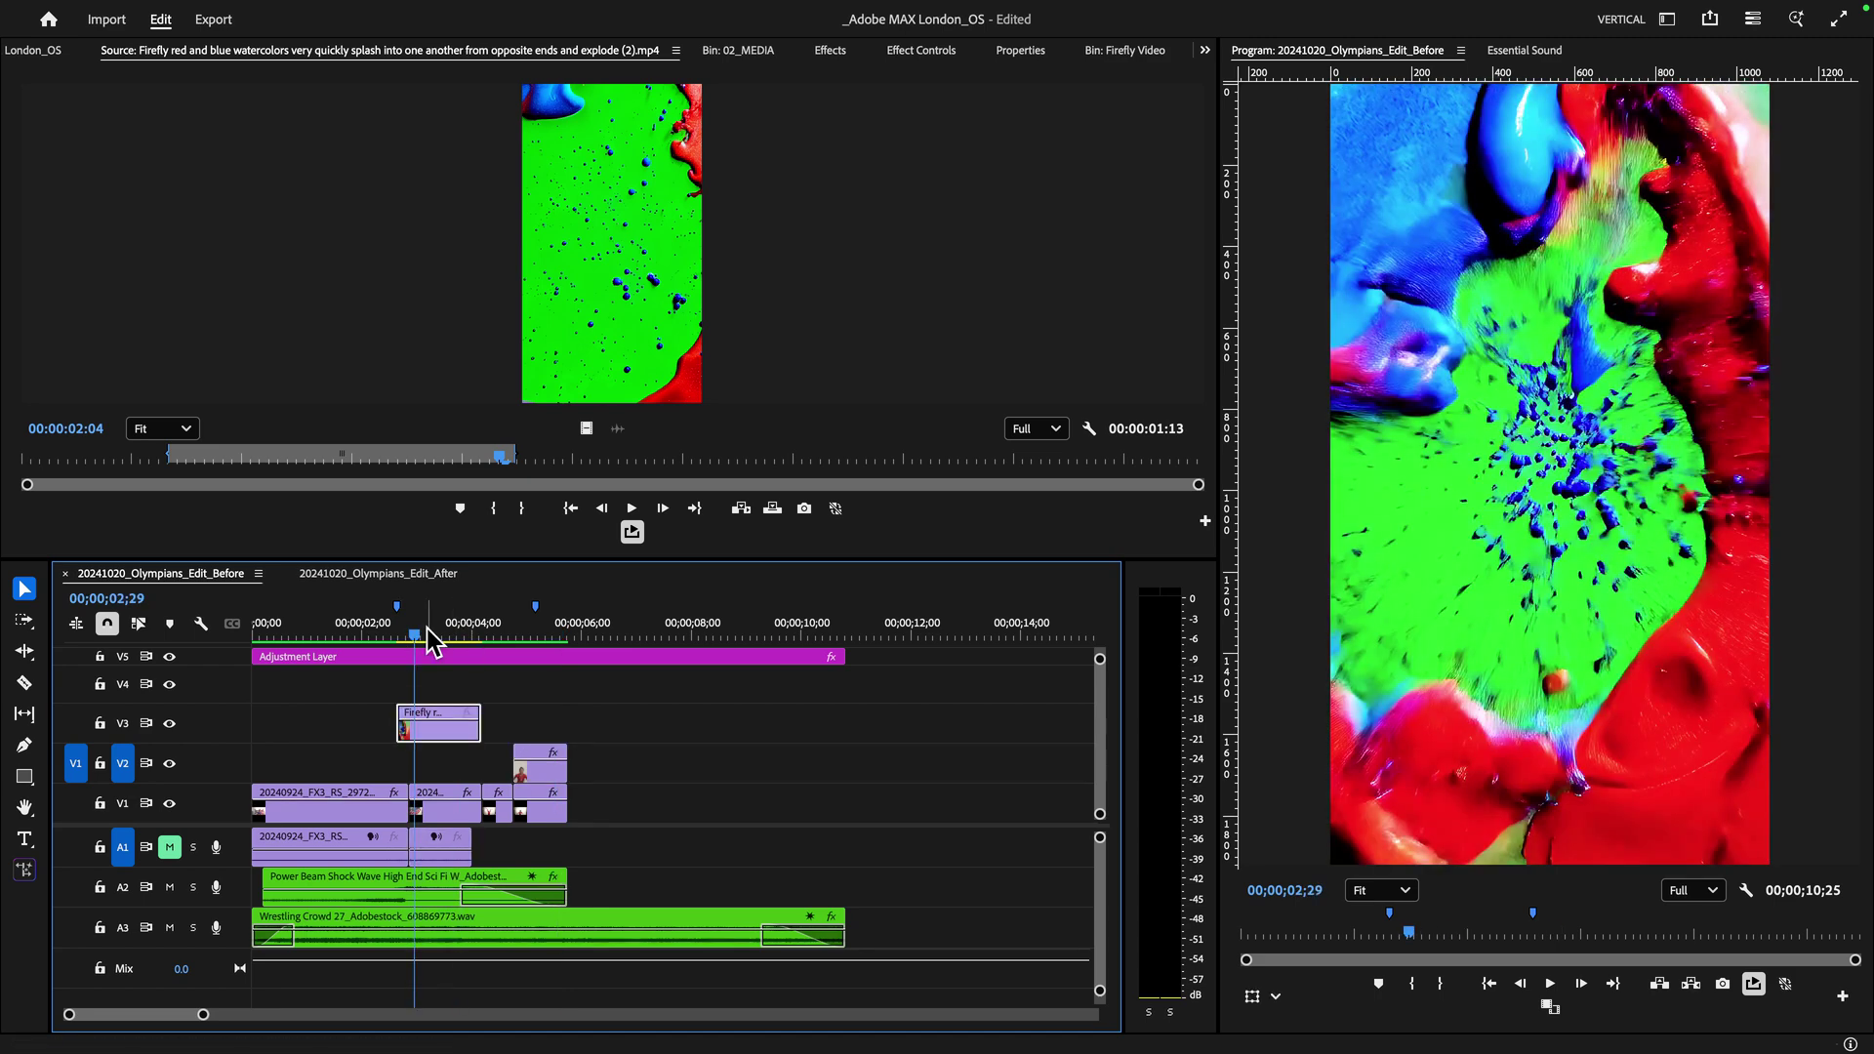
{"action": "left_click", "coordinate": [427, 630]}
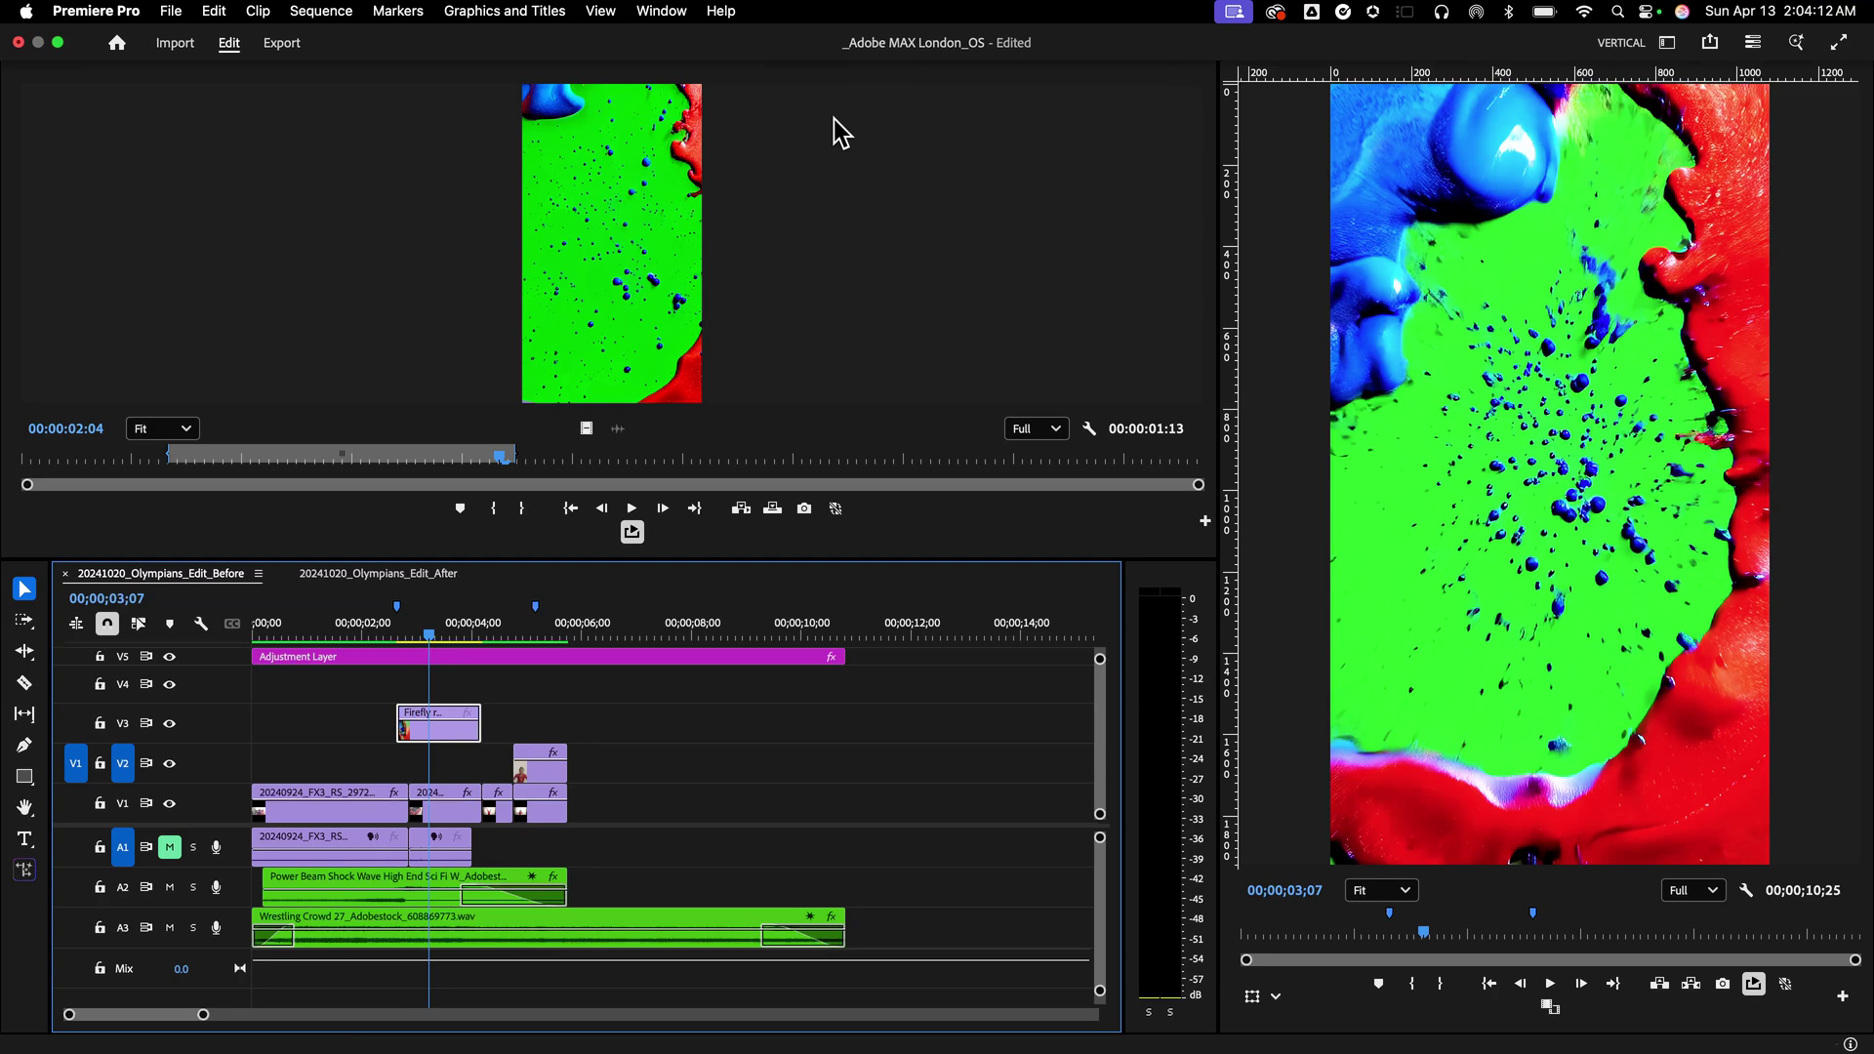
Step: Search effects for 'key' and apply Ultra Key to the splash clip on V3
{"action": "left_click", "coordinate": [831, 53]}
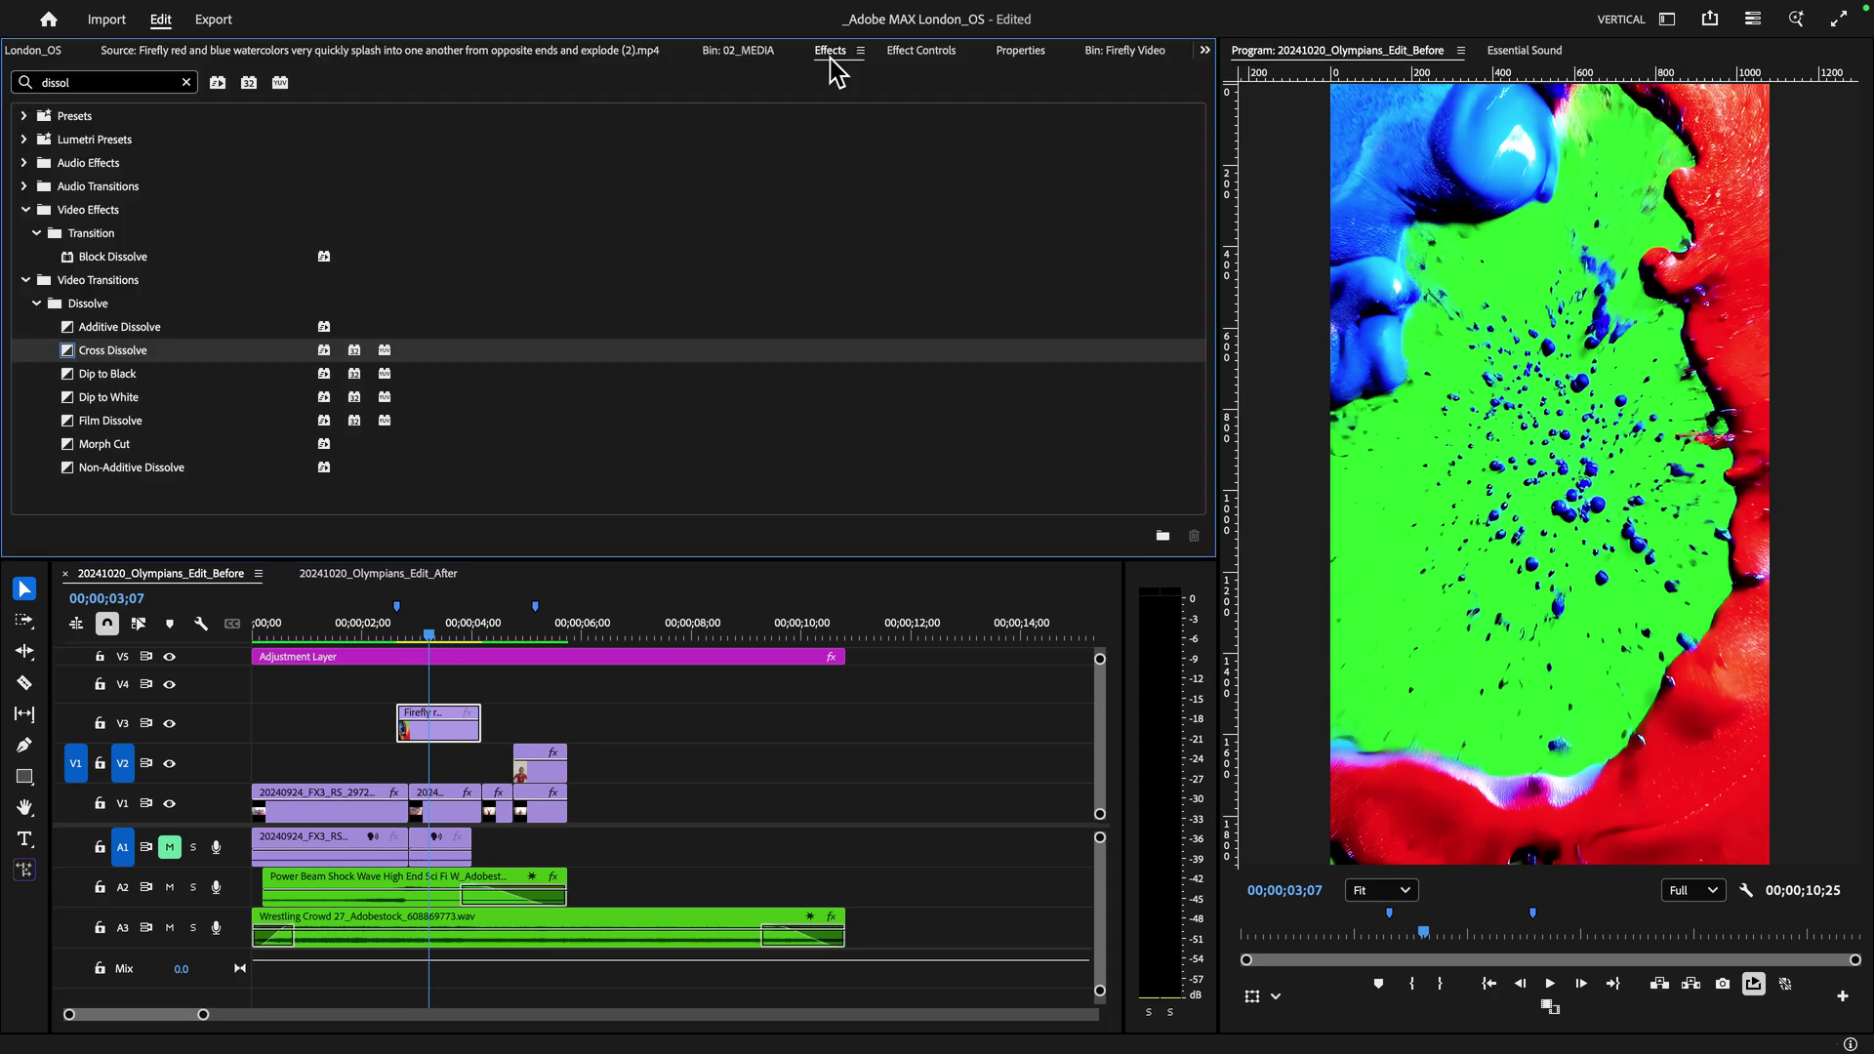
{"action": "left_click", "coordinate": [189, 82]}
{"action": "left_click", "coordinate": [151, 84]}
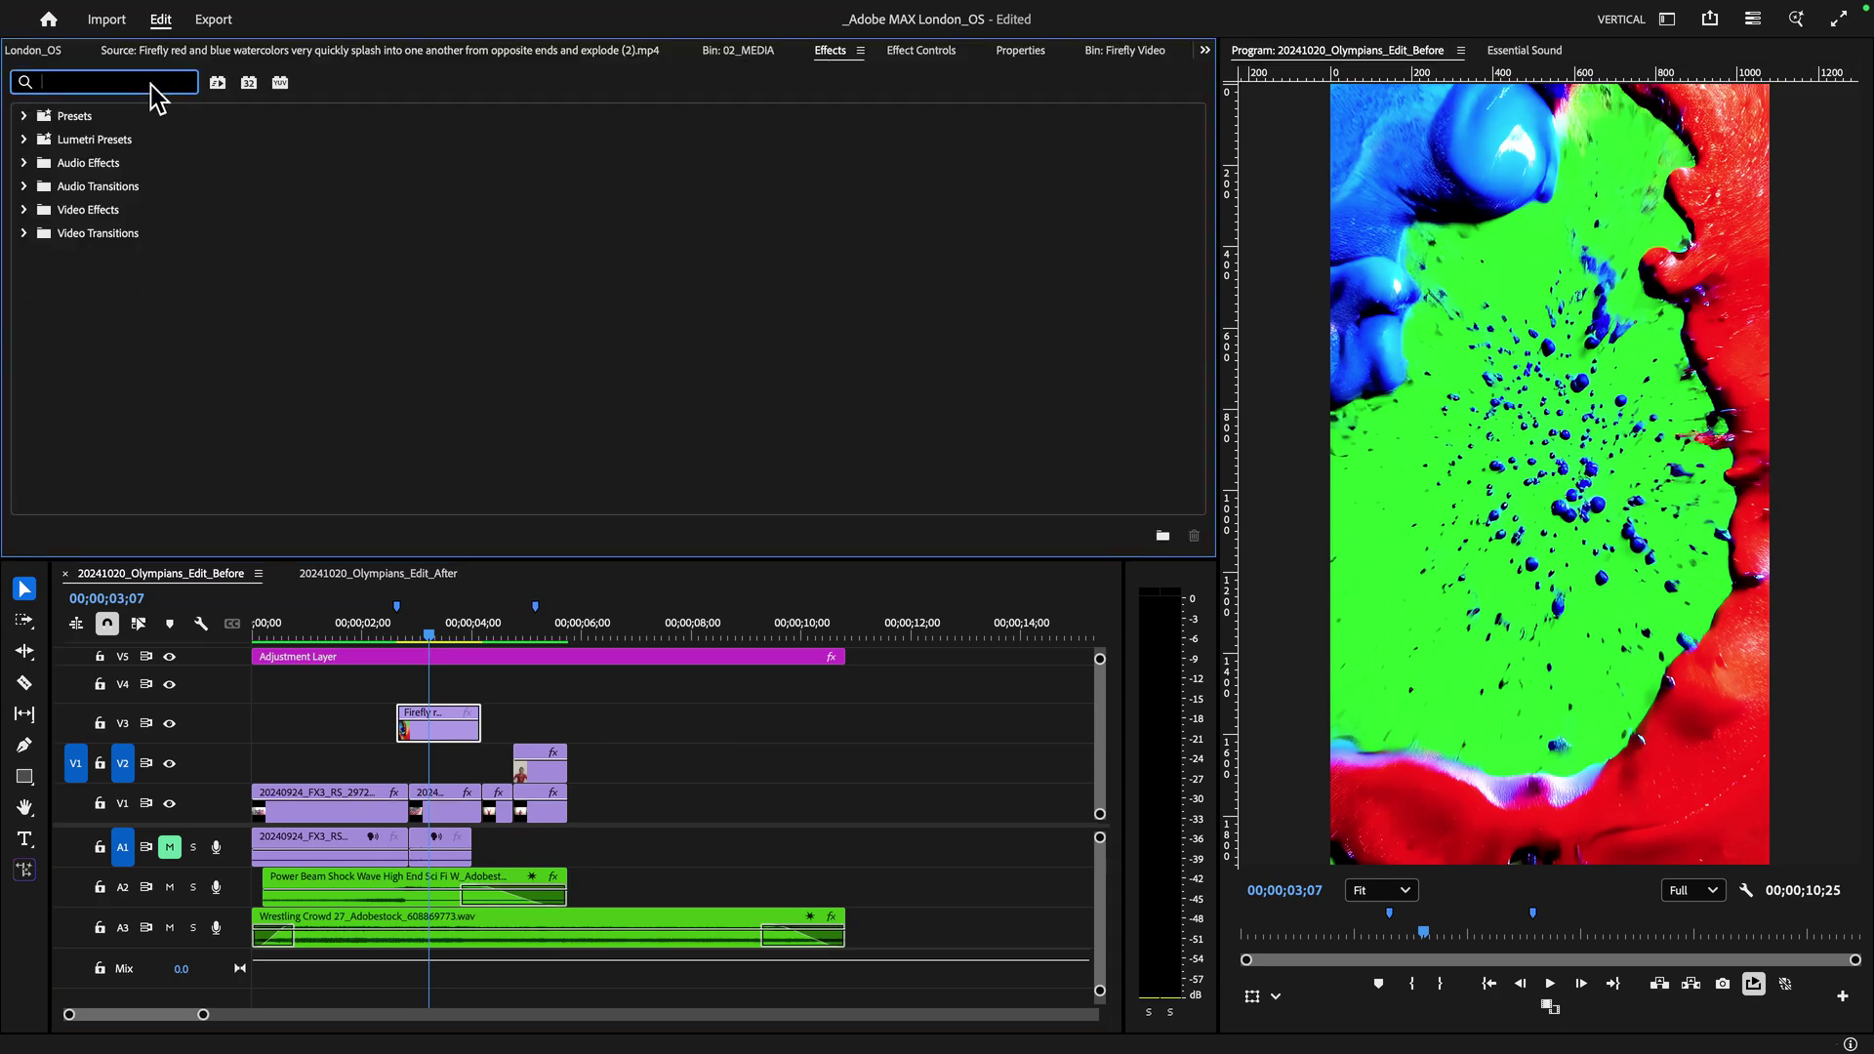
{"action": "type", "text": "key"}
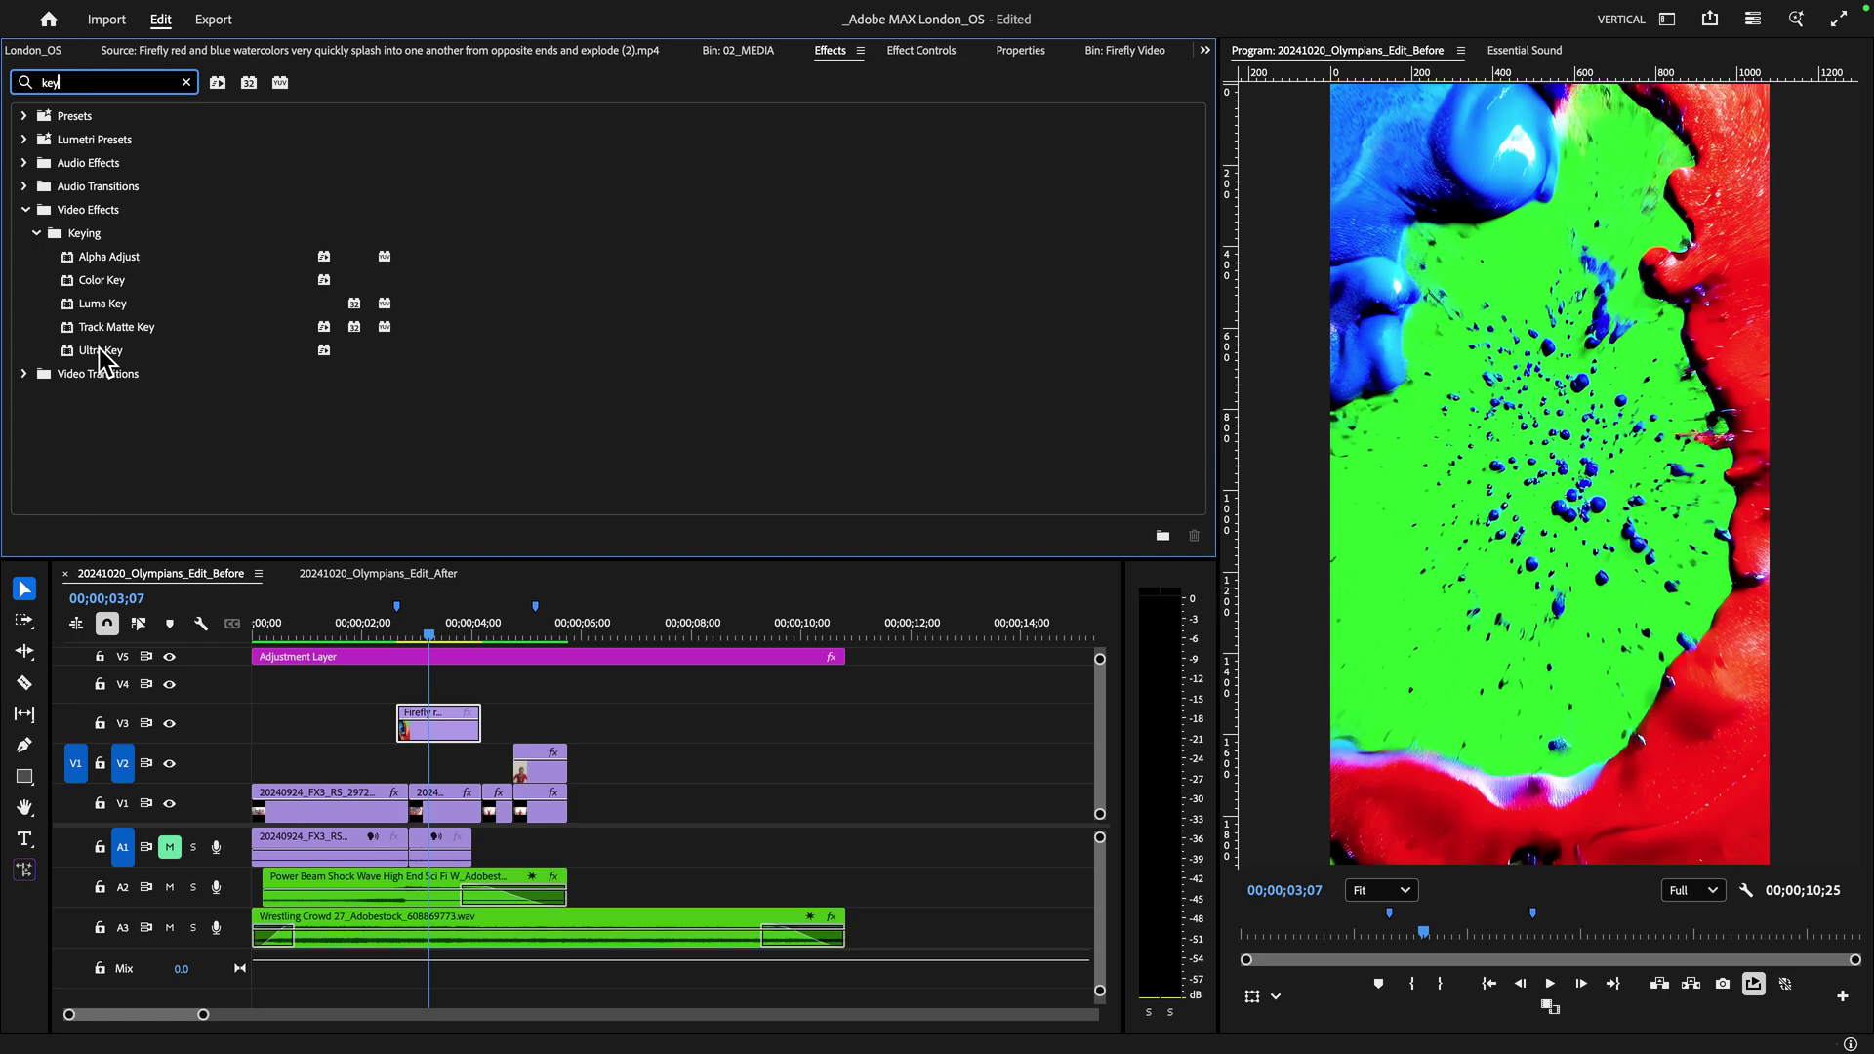
{"action": "left_click_drag", "start_coordinate": [101, 349], "coordinate": [438, 728]}
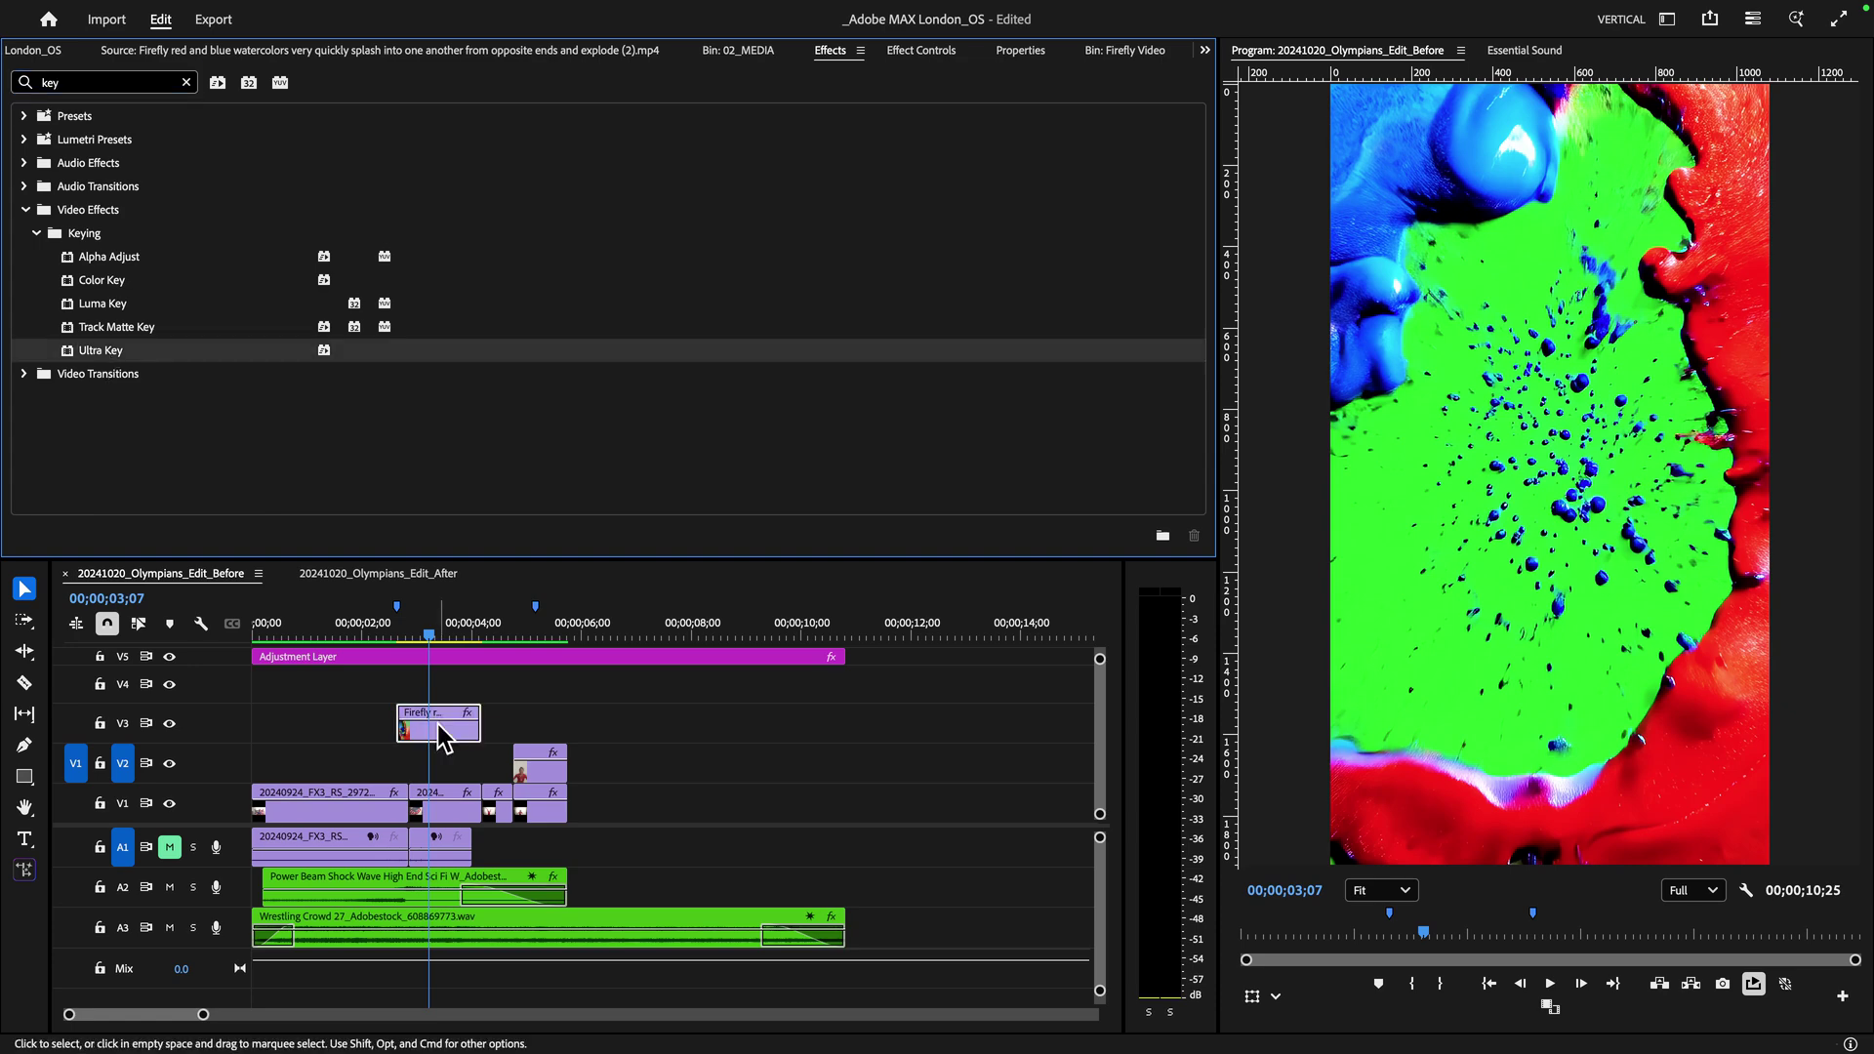
{"action": "left_click", "coordinate": [437, 742]}
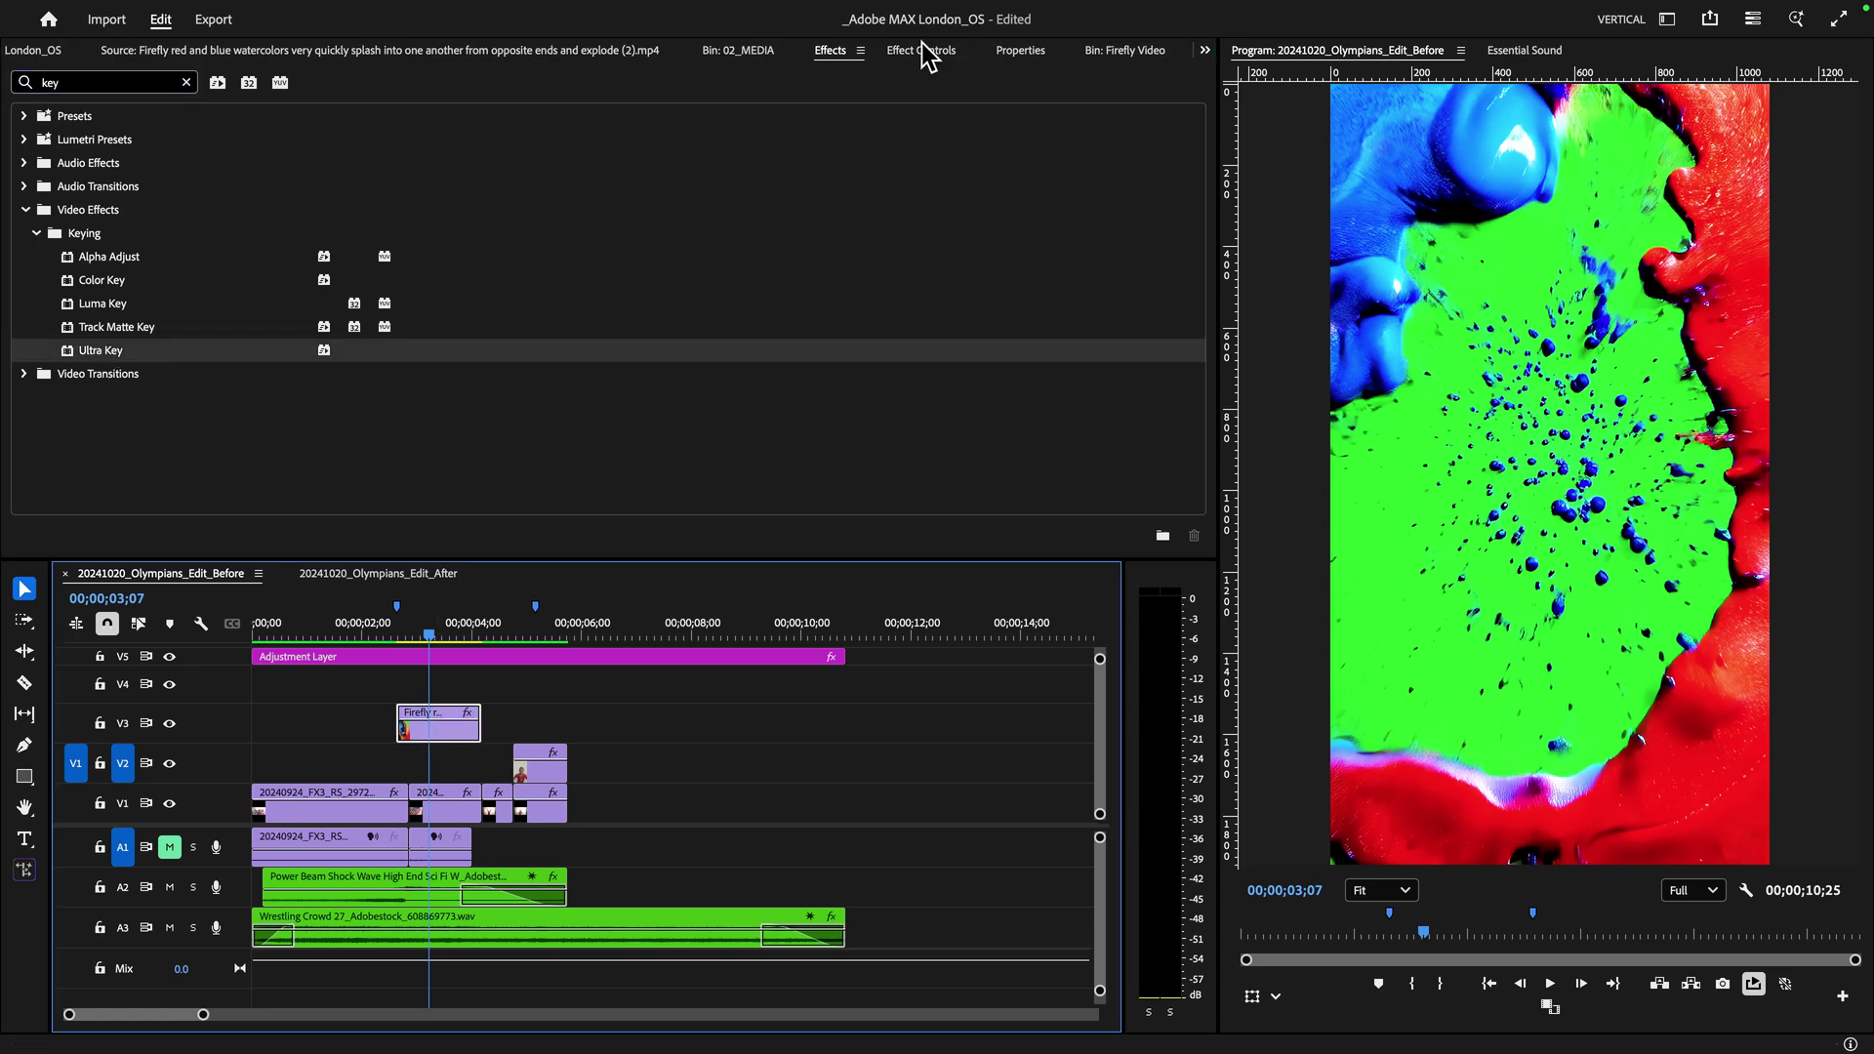
Step: Sample the green as the key colour, then set Shadow to 0 and Pedestal to 100
{"action": "left_click", "coordinate": [929, 53]}
{"action": "scroll", "coordinate": [125, 503], "scroll_direction": "down", "scroll_amount": 5}
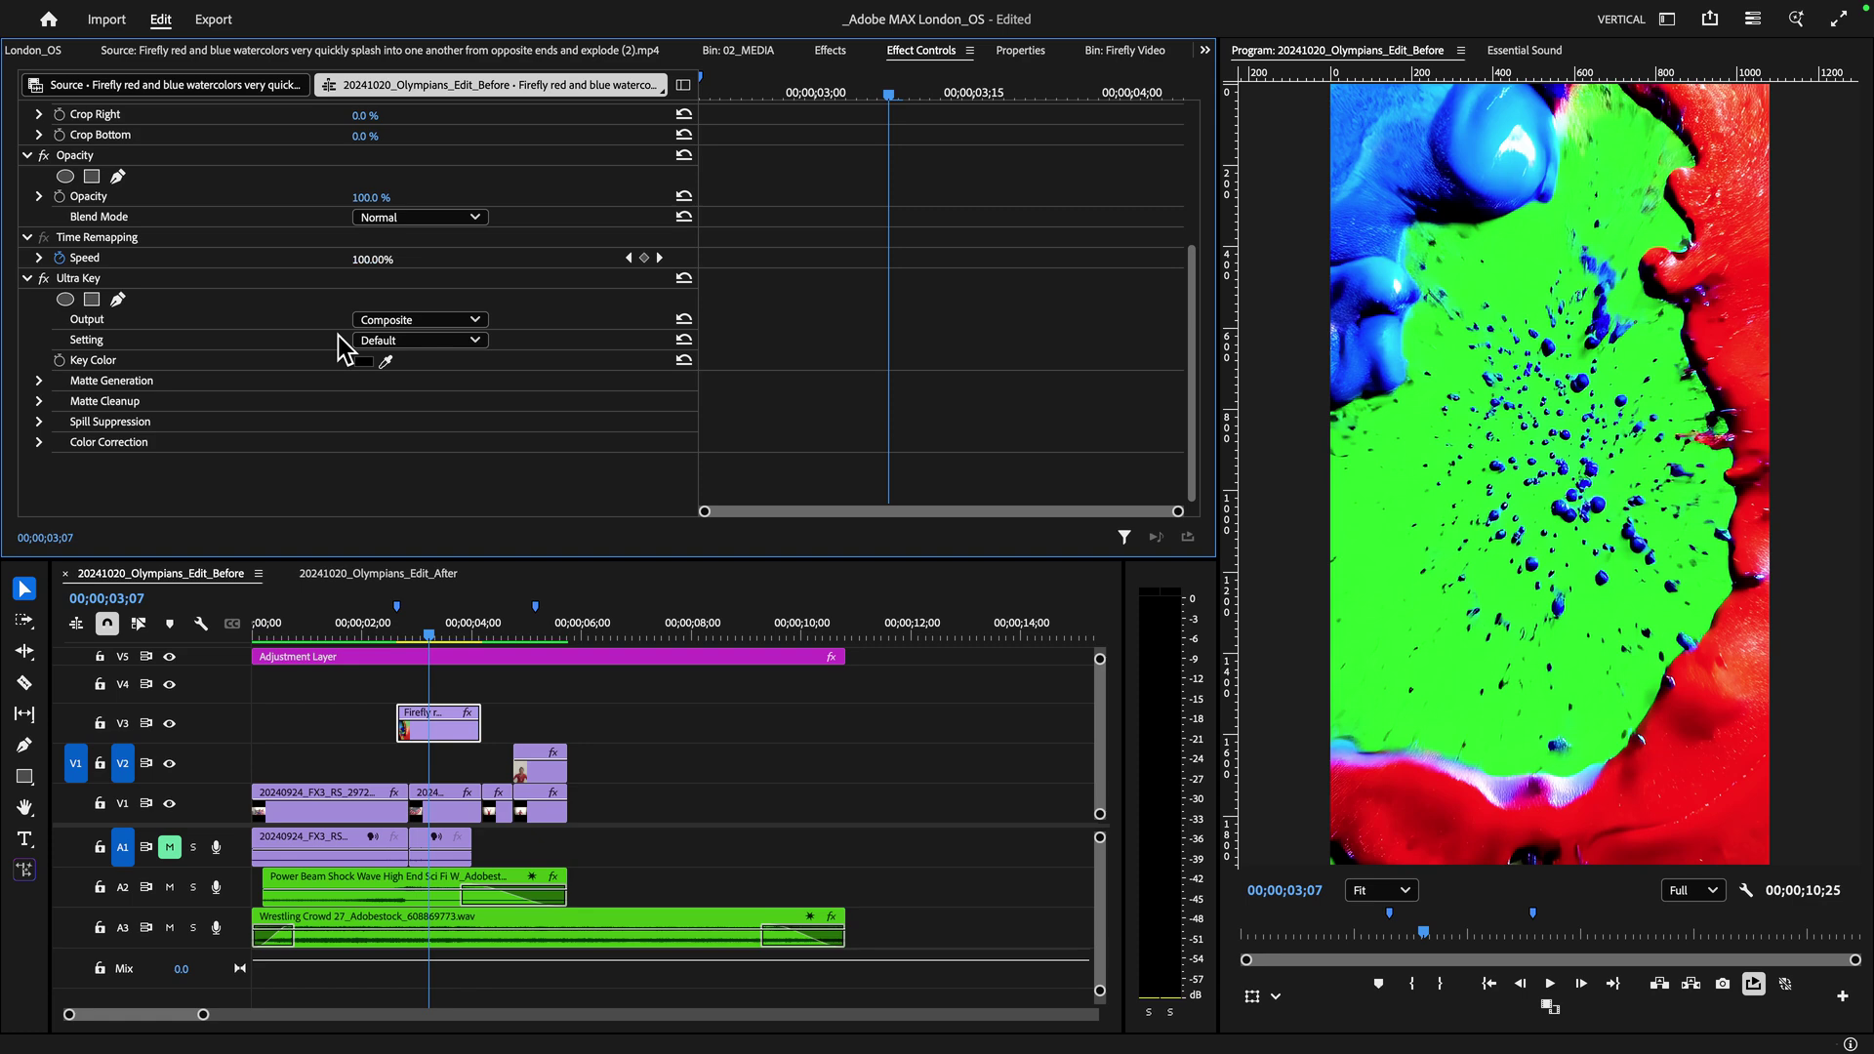
{"action": "left_click", "coordinate": [387, 361]}
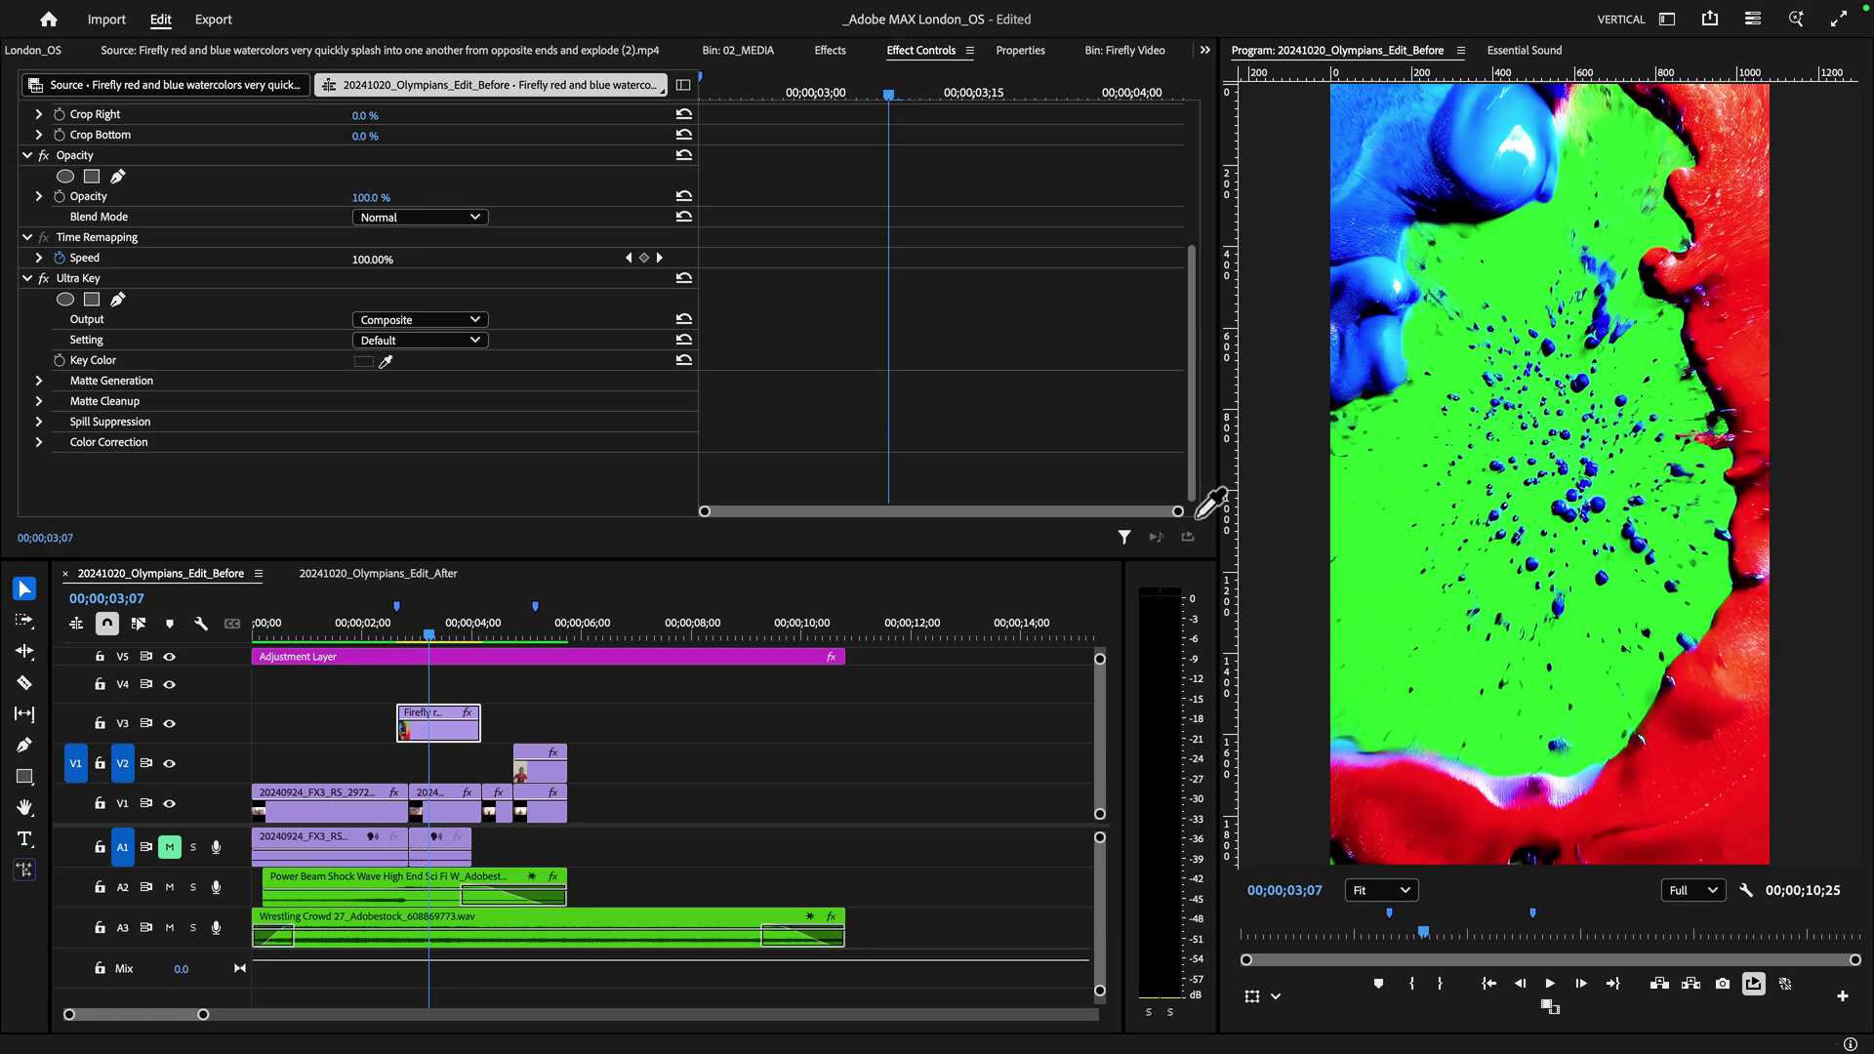
{"action": "left_click", "coordinate": [1398, 473]}
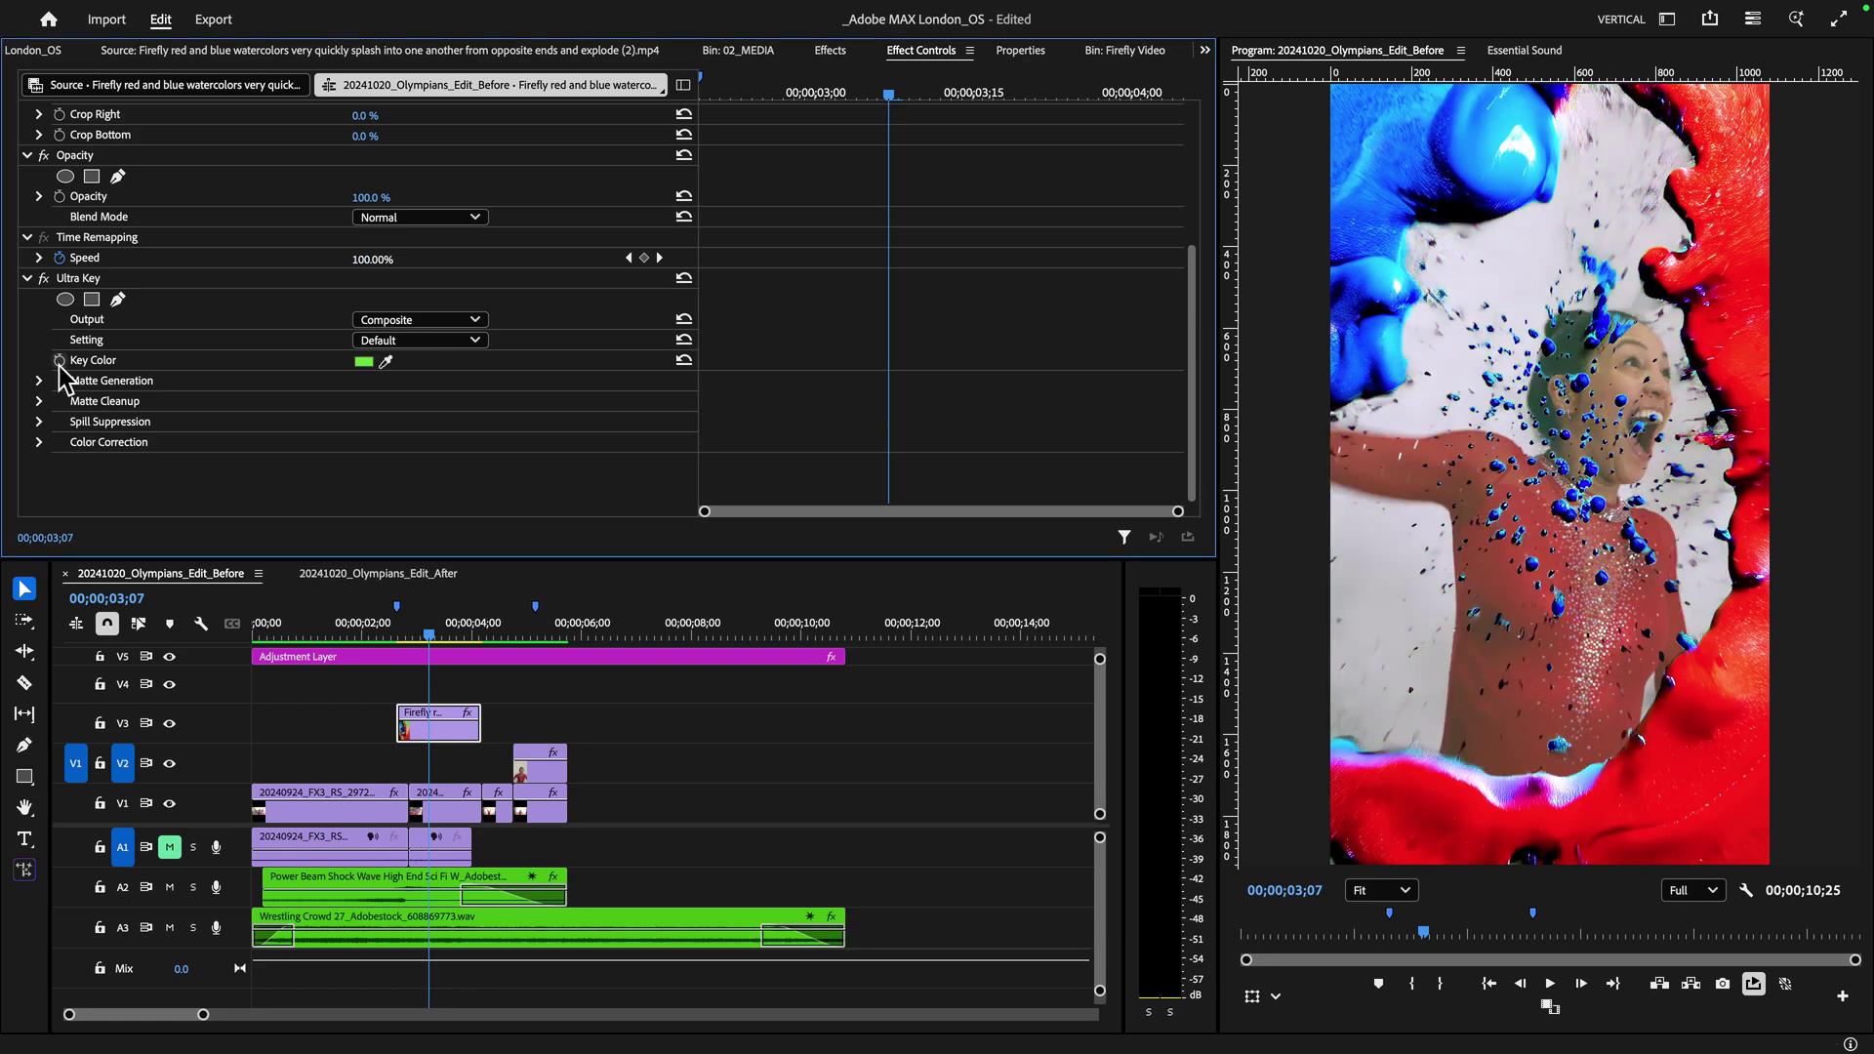
{"action": "left_click", "coordinate": [74, 380]}
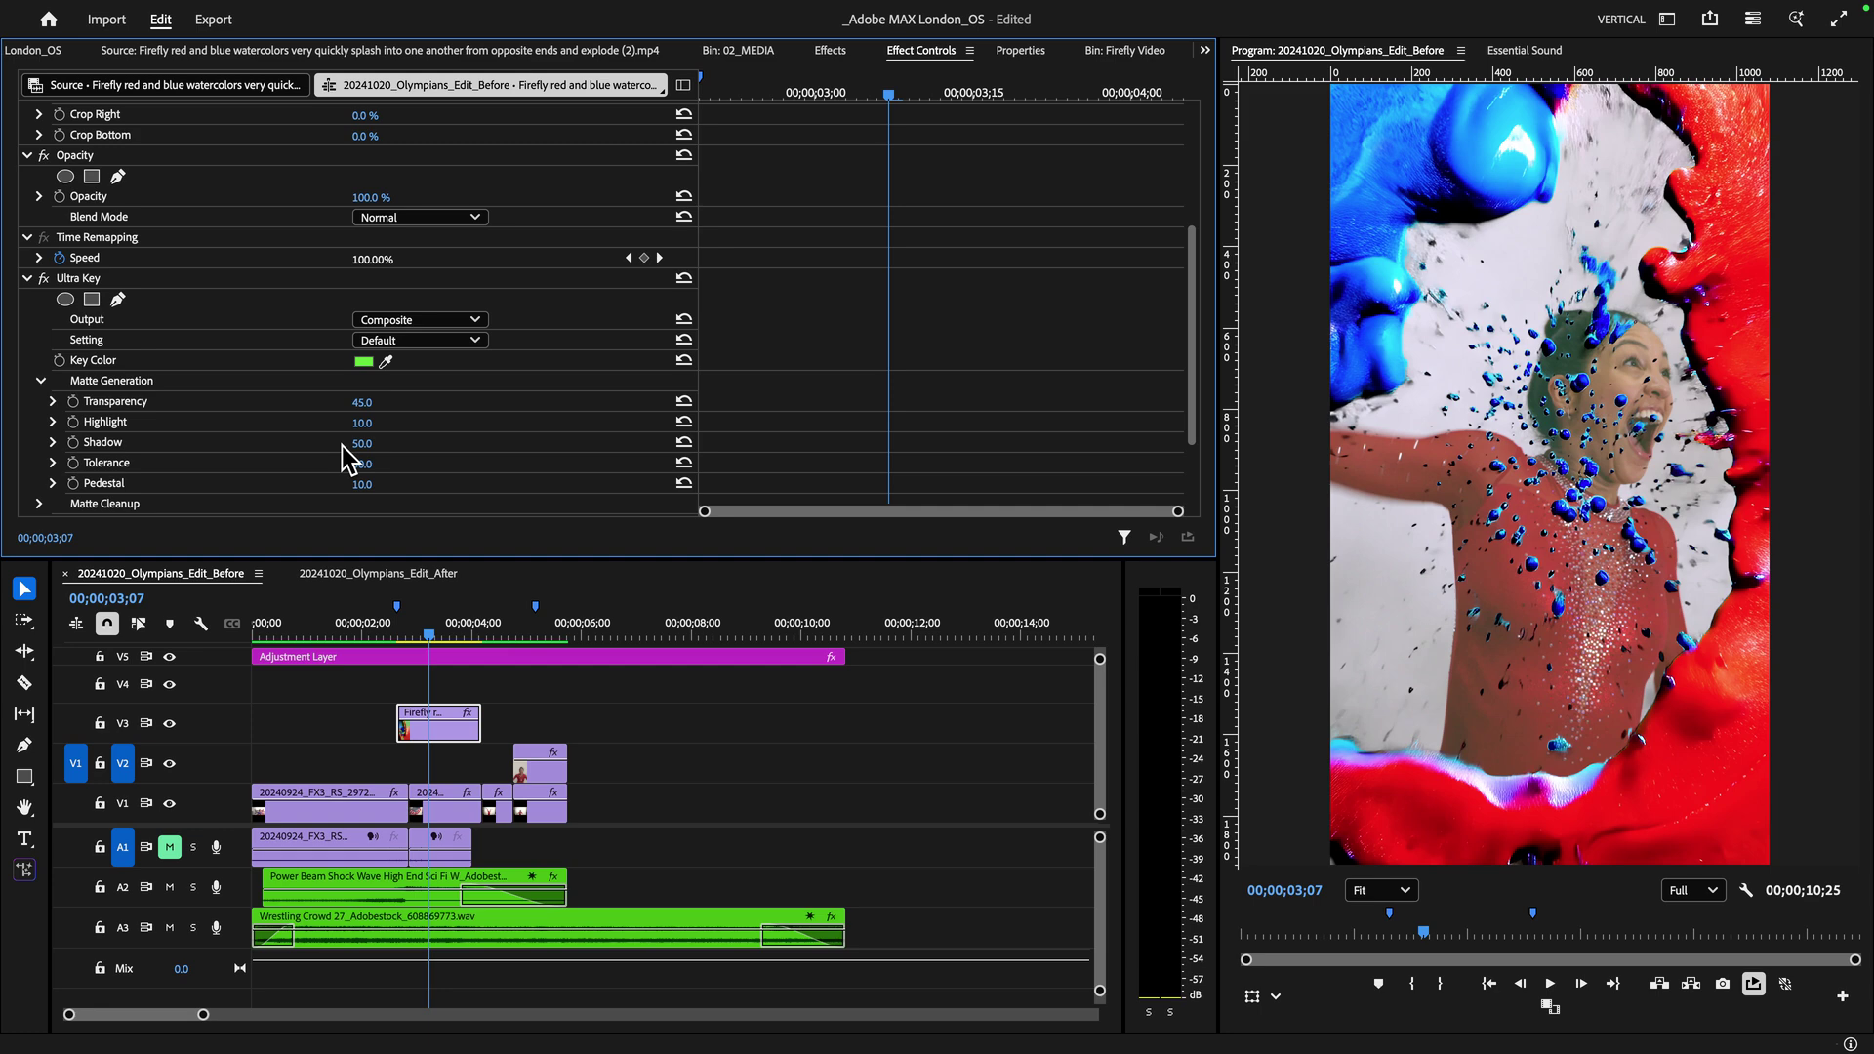
{"action": "left_click_drag", "start_coordinate": [359, 443], "coordinate": [293, 444]}
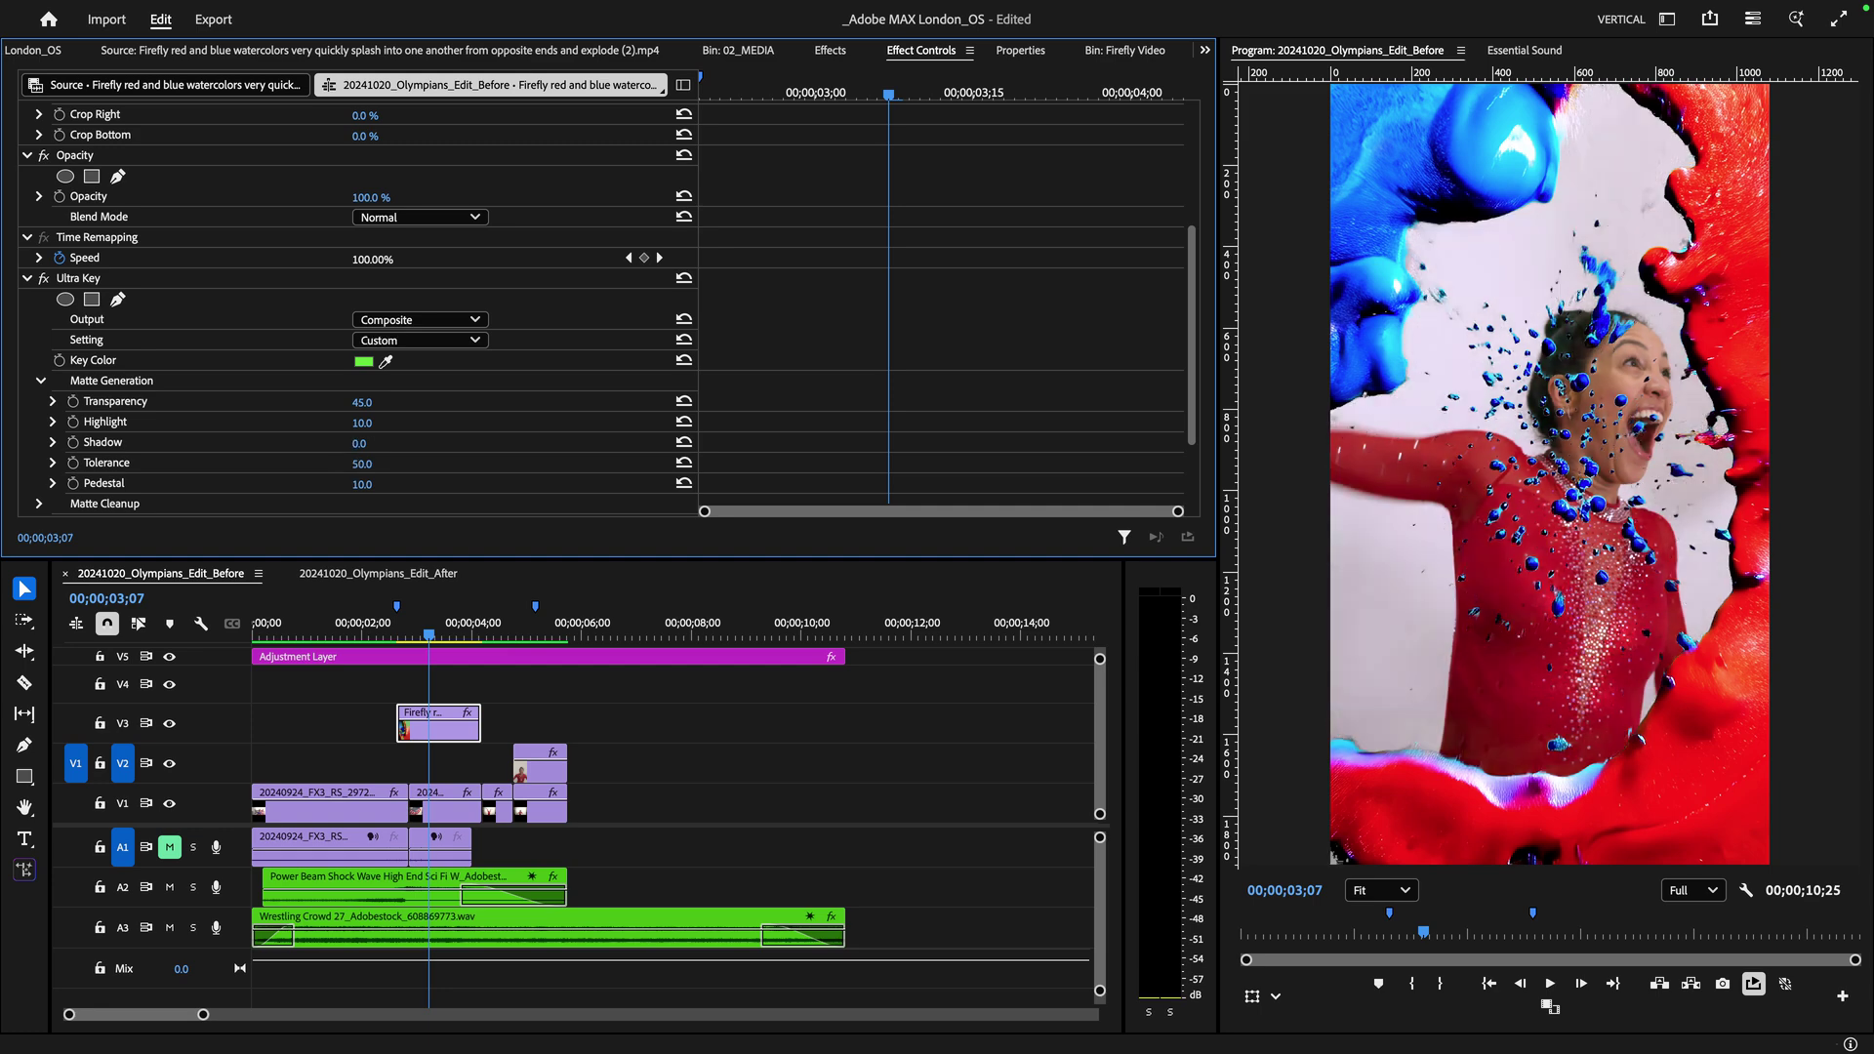
{"action": "left_click_drag", "start_coordinate": [391, 483], "coordinate": [478, 483]}
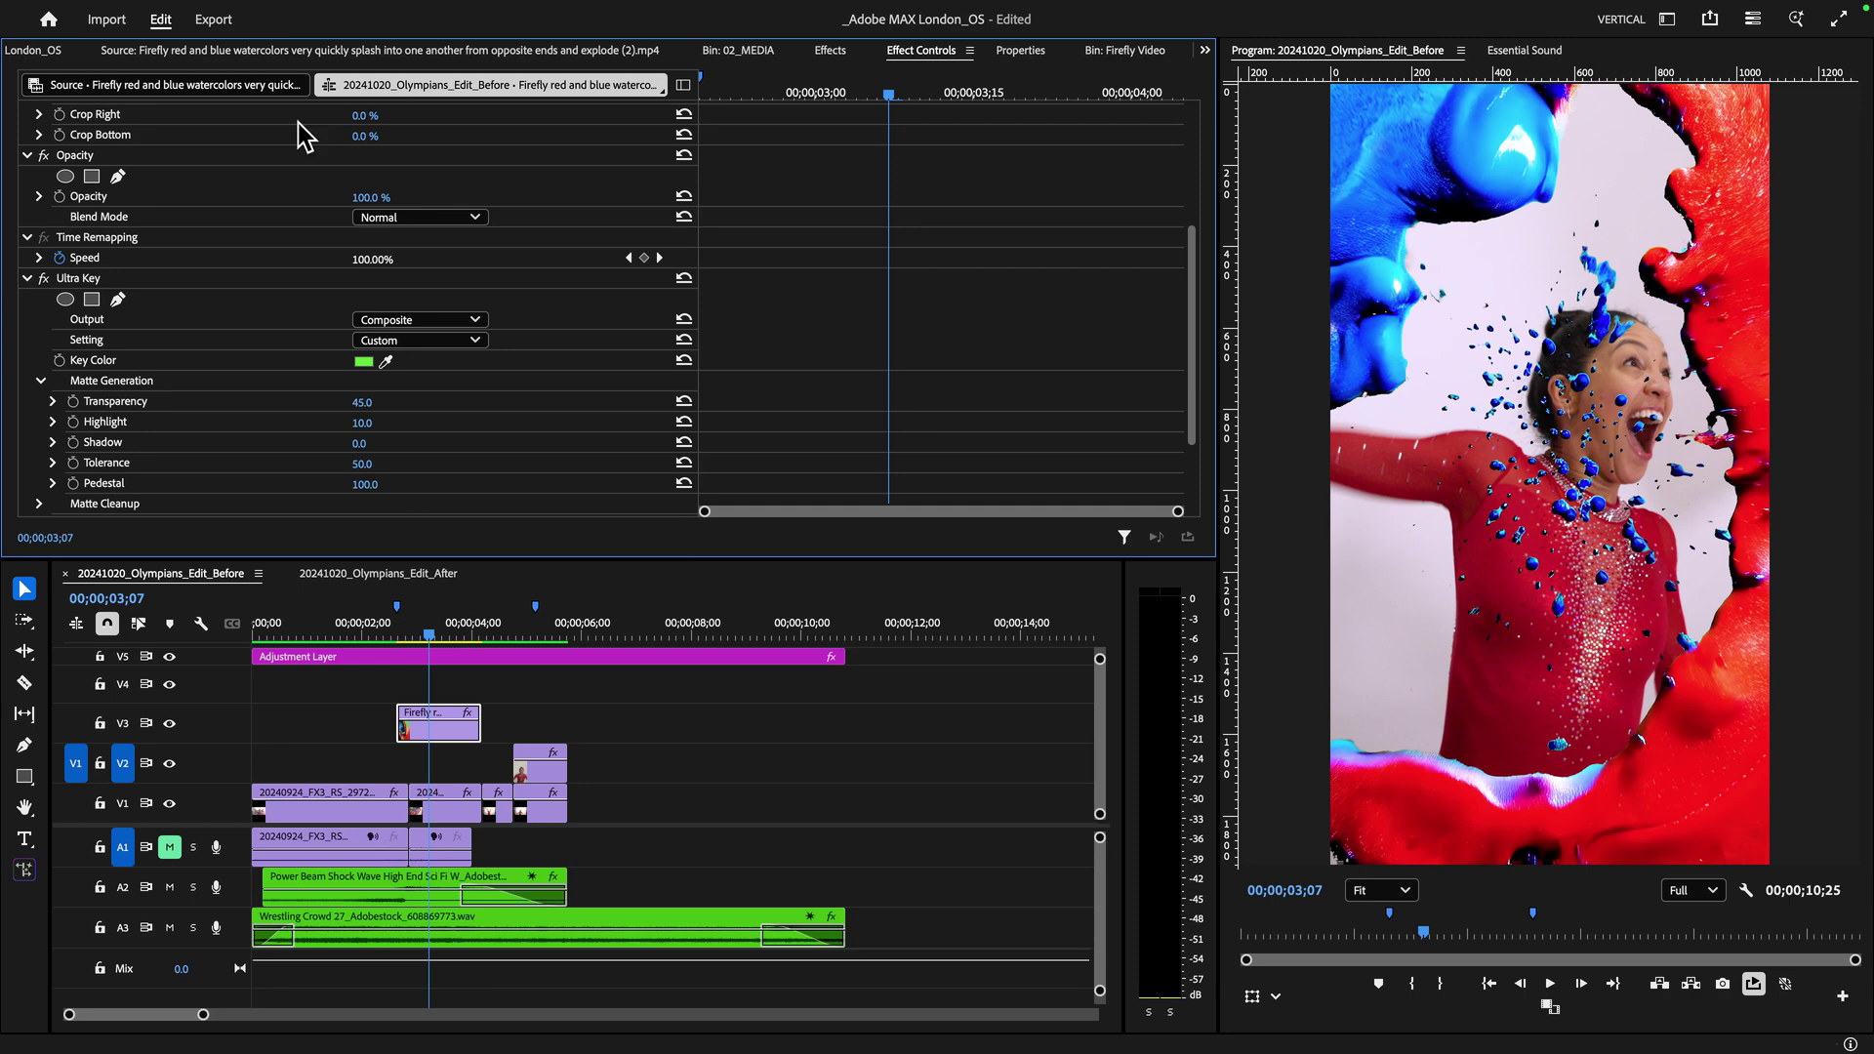
Step: Add Cross Dissolve transitions to the start and end of the watercolor clip
{"action": "left_click", "coordinate": [829, 51]}
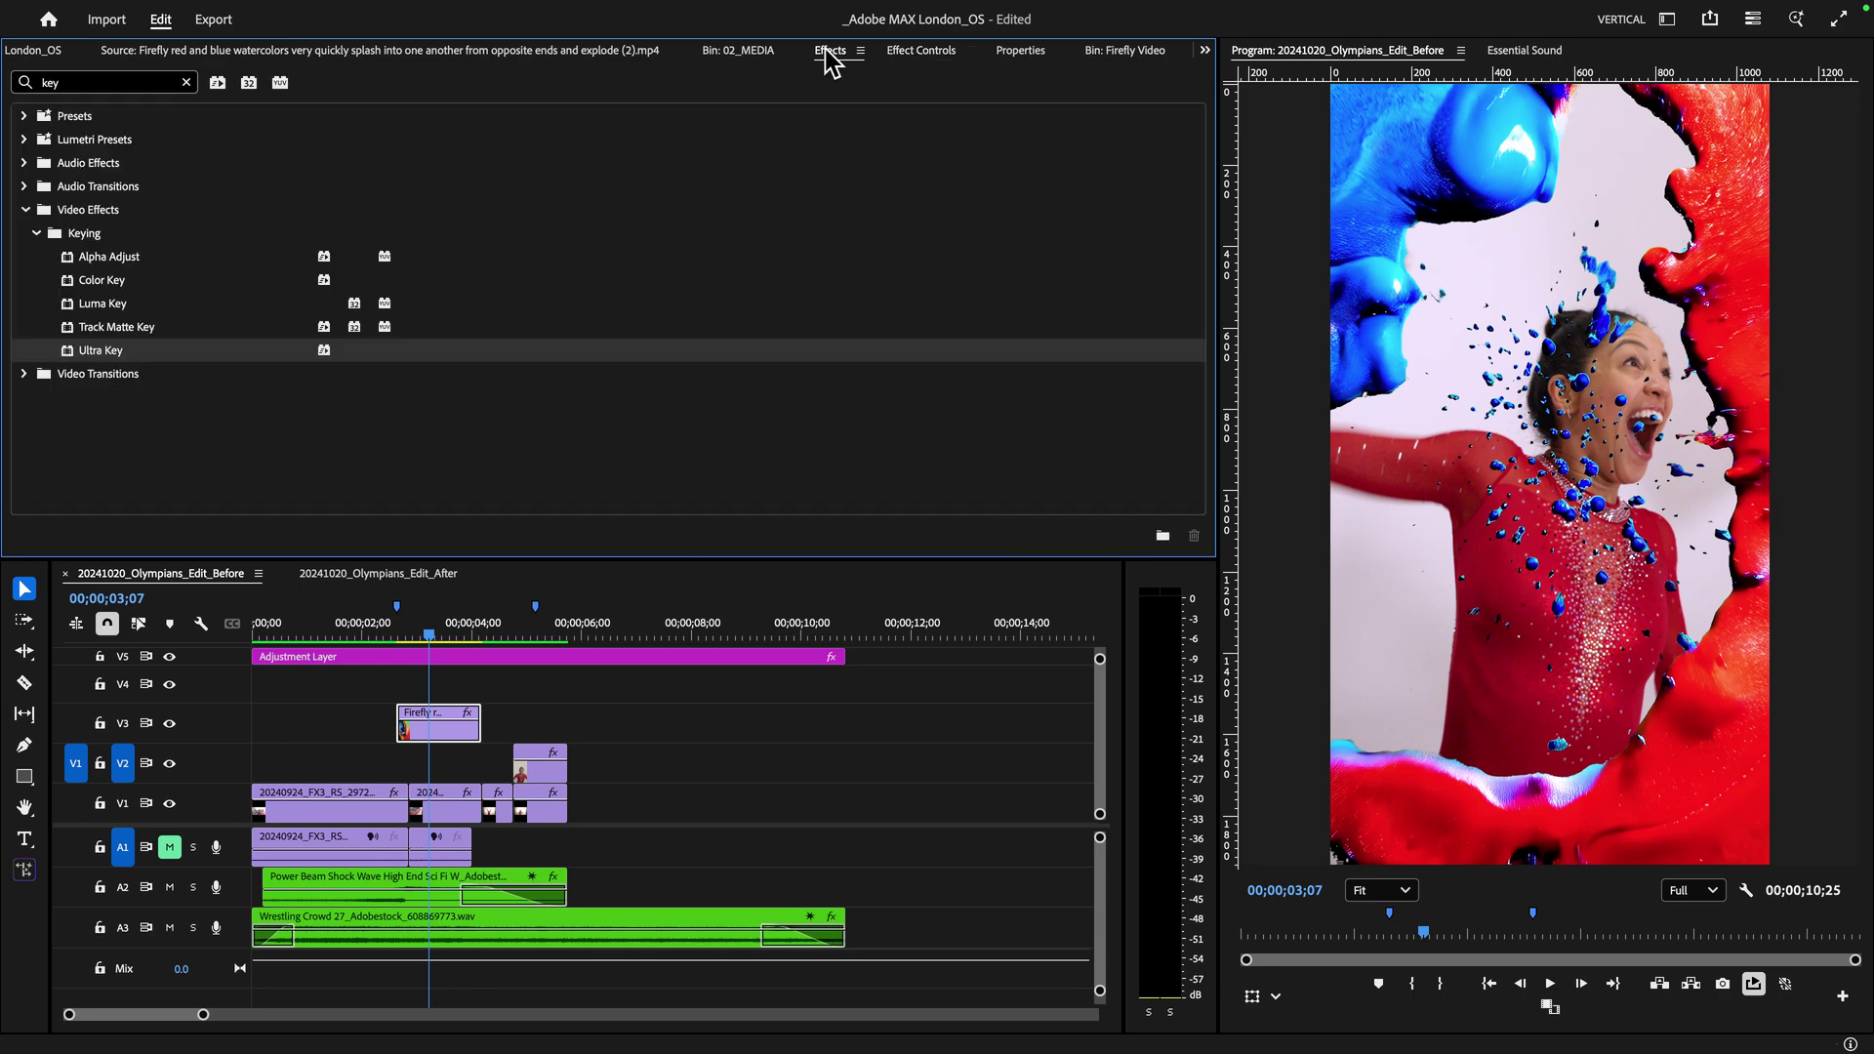
{"action": "left_click", "coordinate": [186, 82]}
{"action": "type", "text": "dis"}
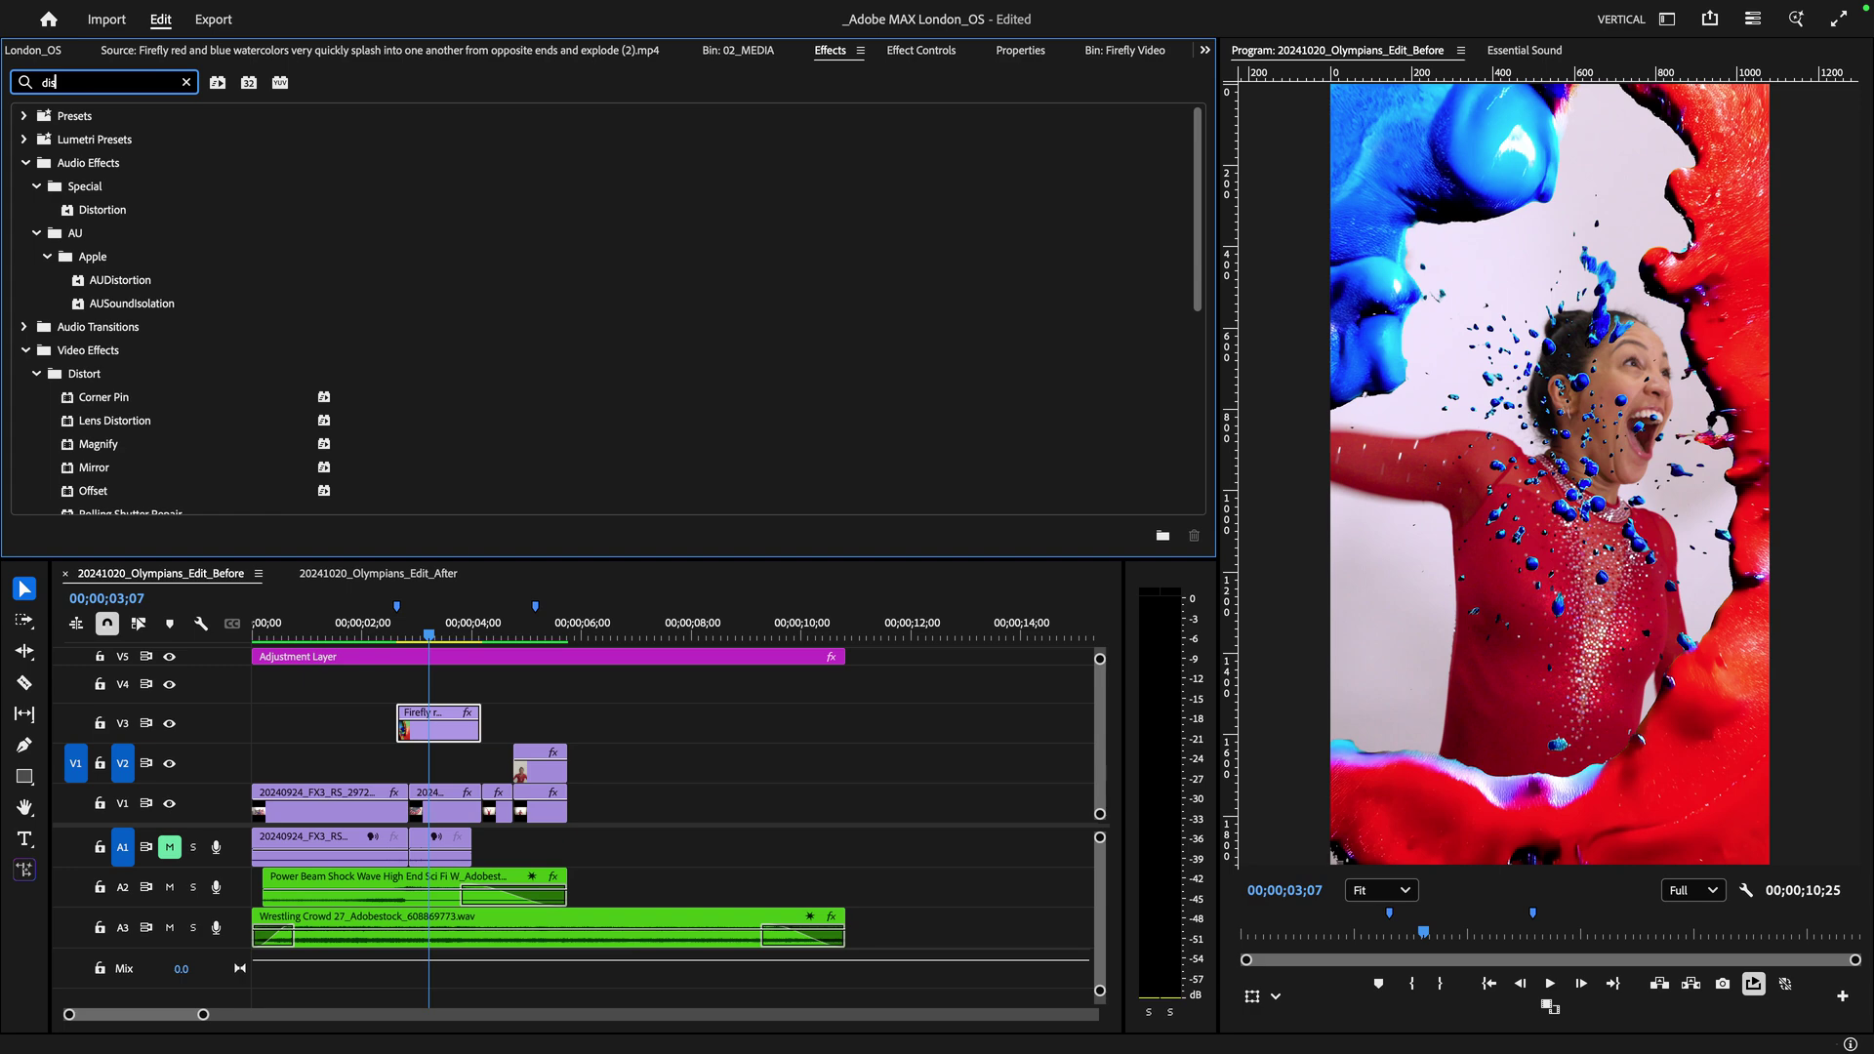
{"action": "type", "text": "sol"}
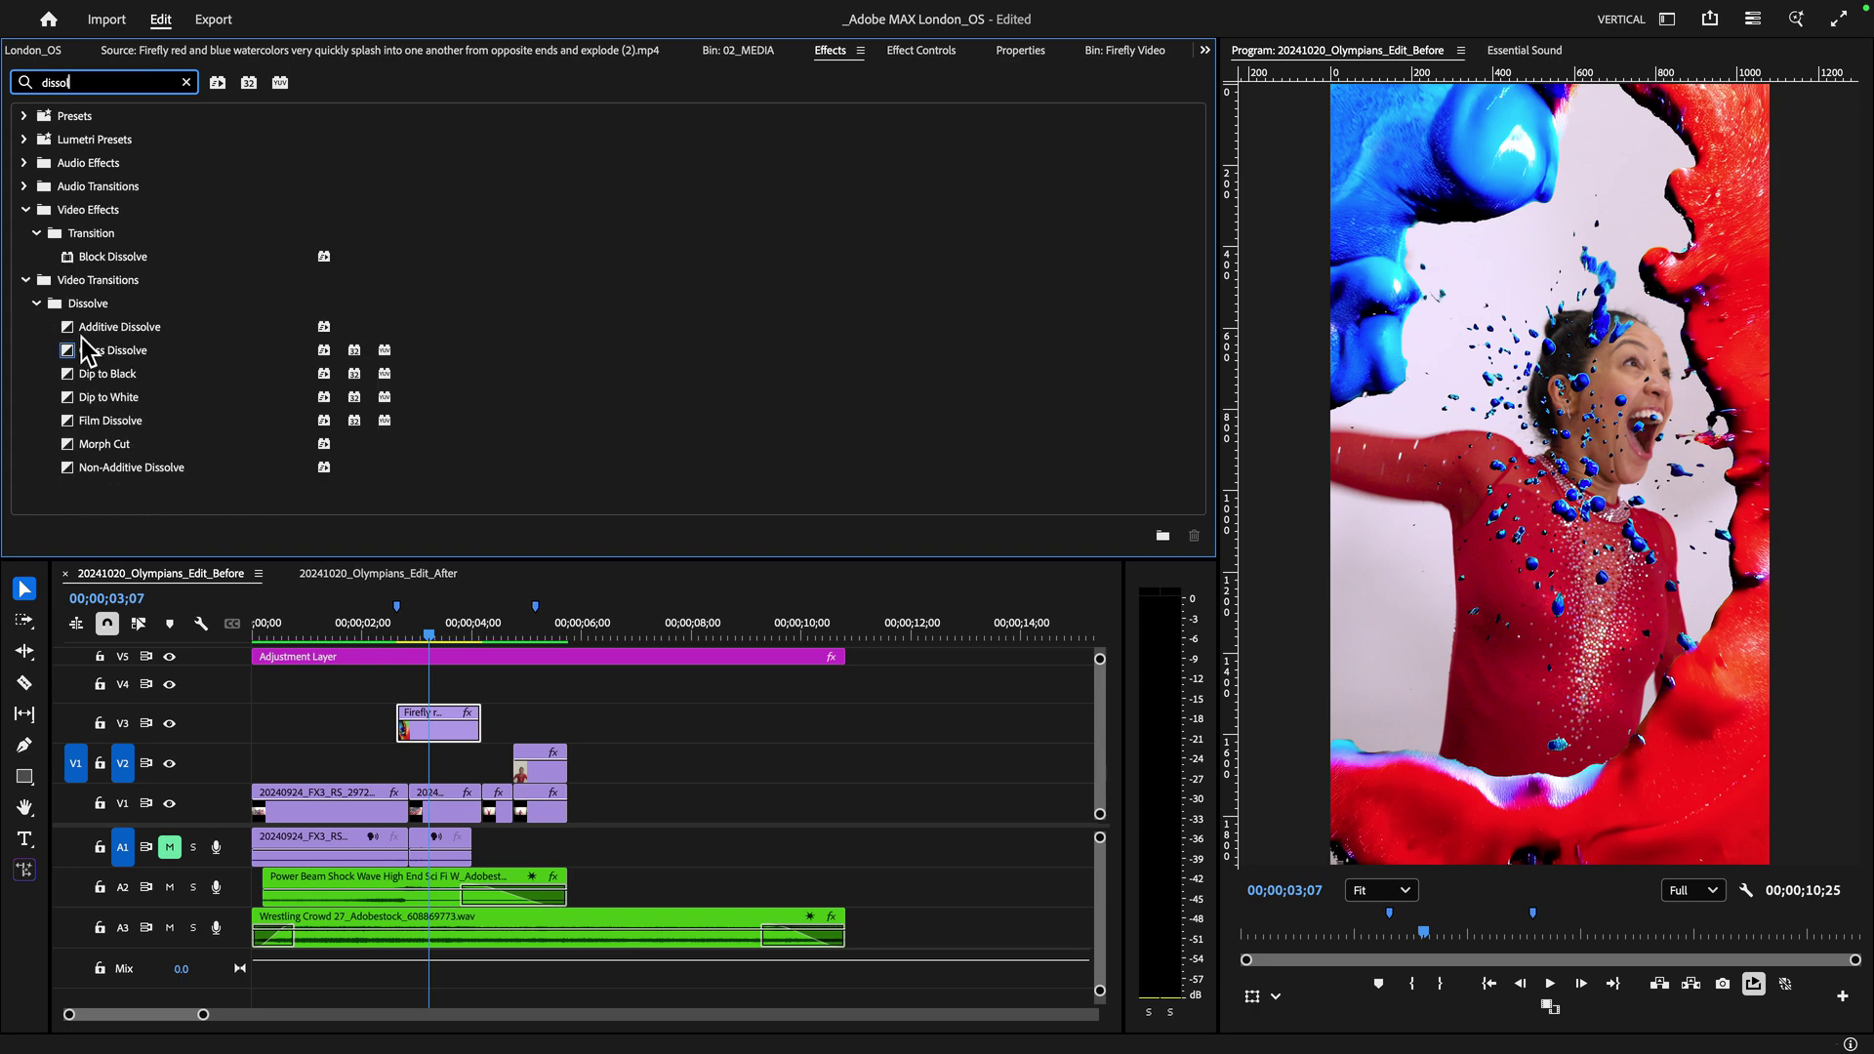
{"action": "left_click_drag", "start_coordinate": [86, 349], "coordinate": [404, 732]}
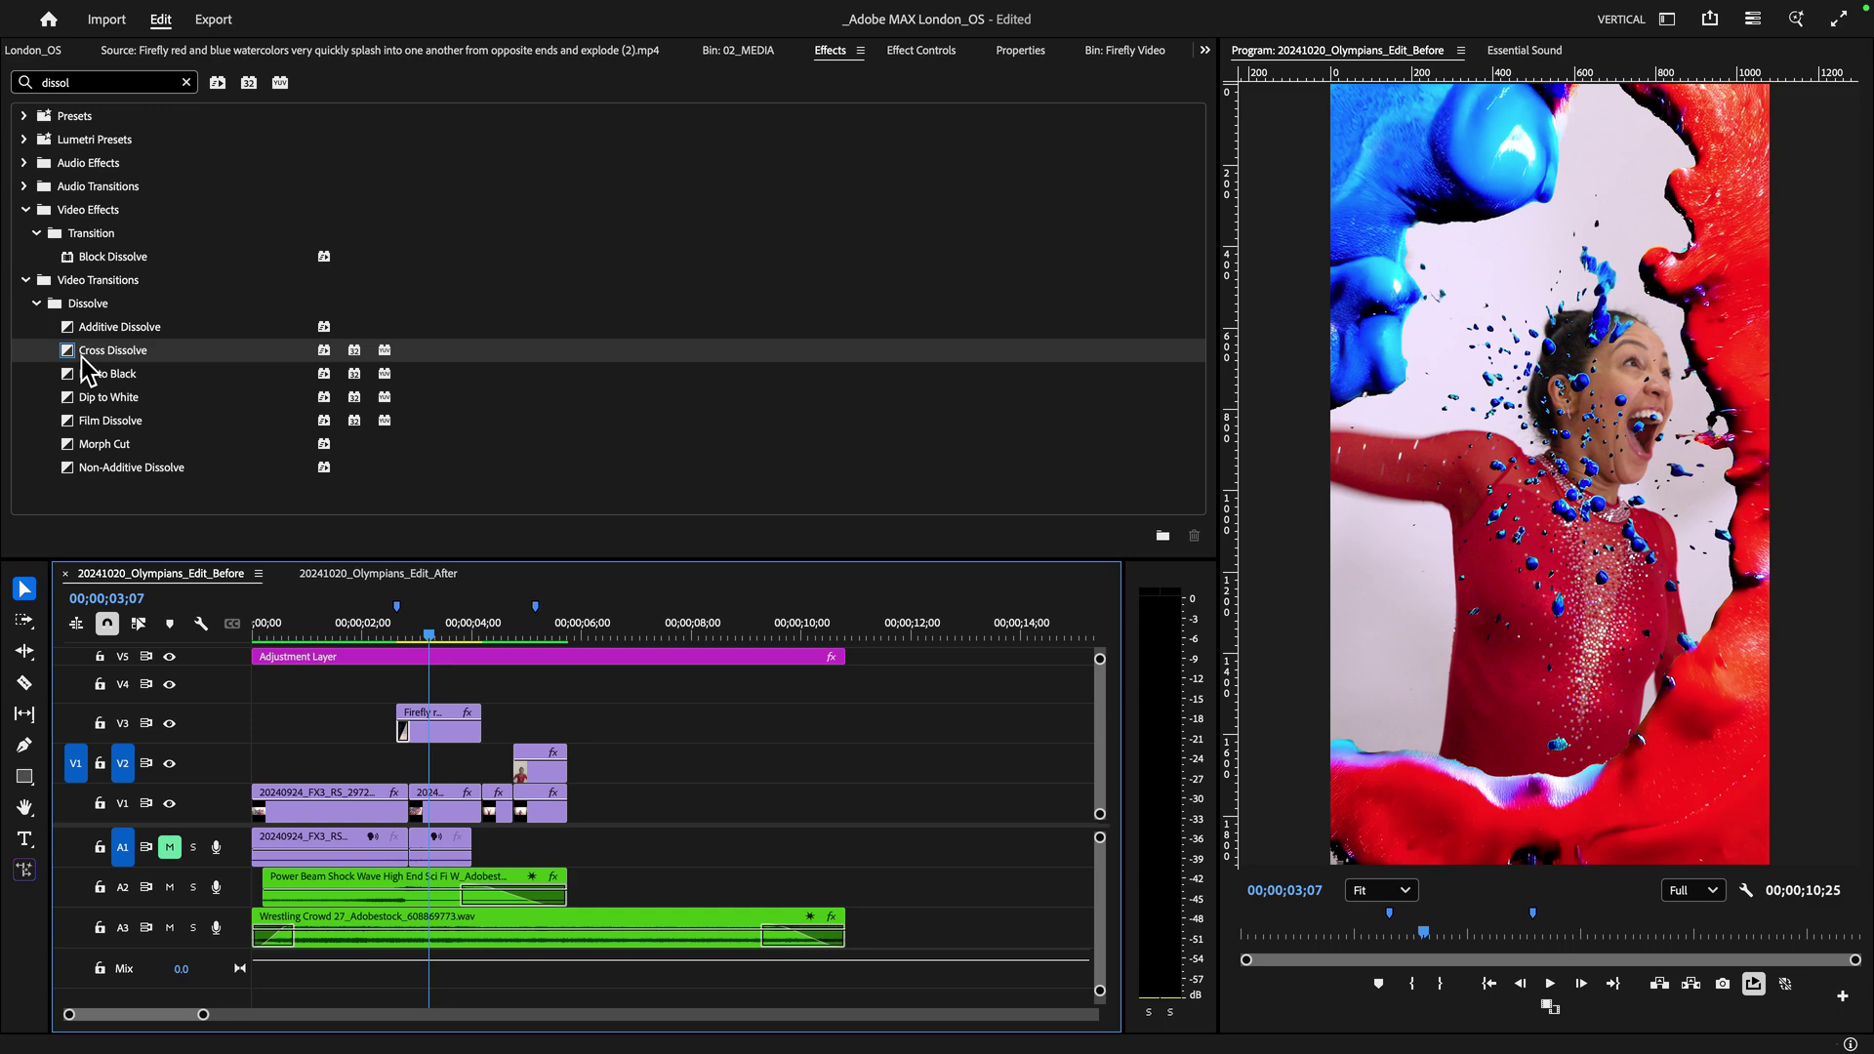
{"action": "left_click_drag", "start_coordinate": [80, 357], "coordinate": [465, 732]}
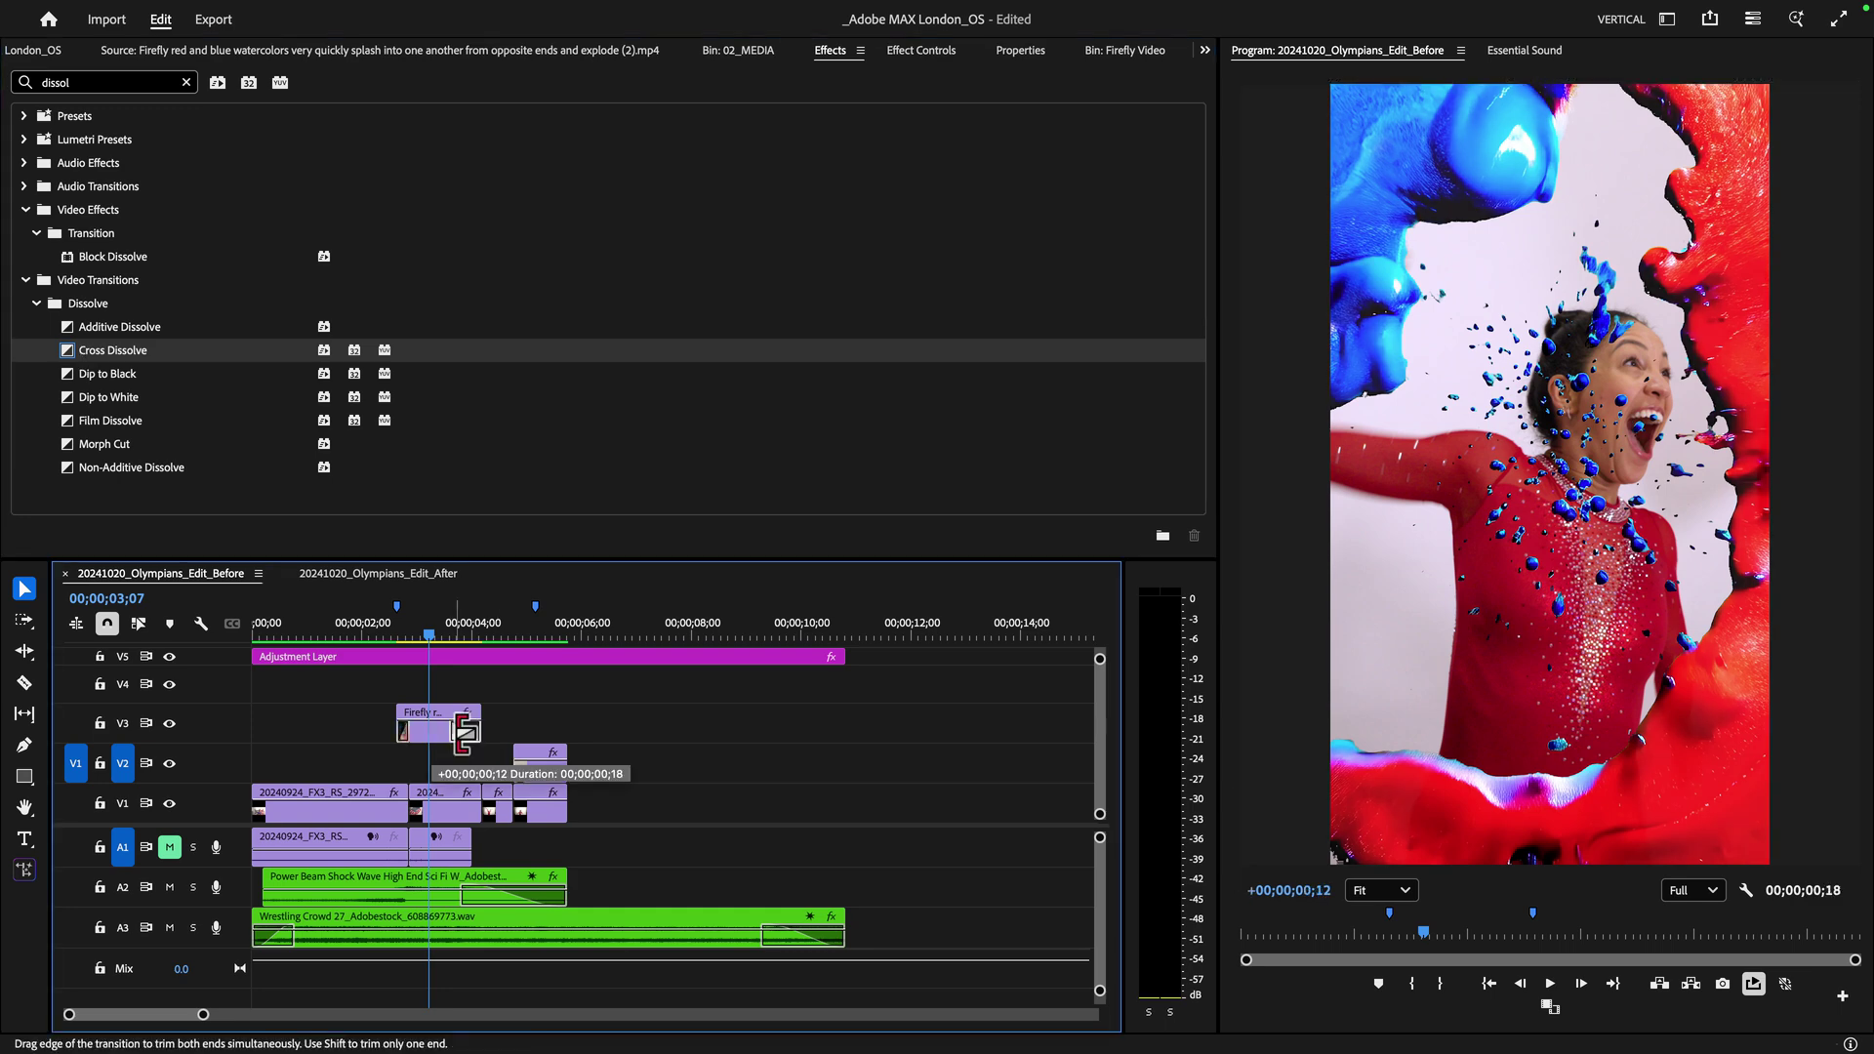
Step: Mute A2 and A3 and play back the dissolves between 02;04 and 03;05
{"action": "left_click", "coordinate": [375, 629]}
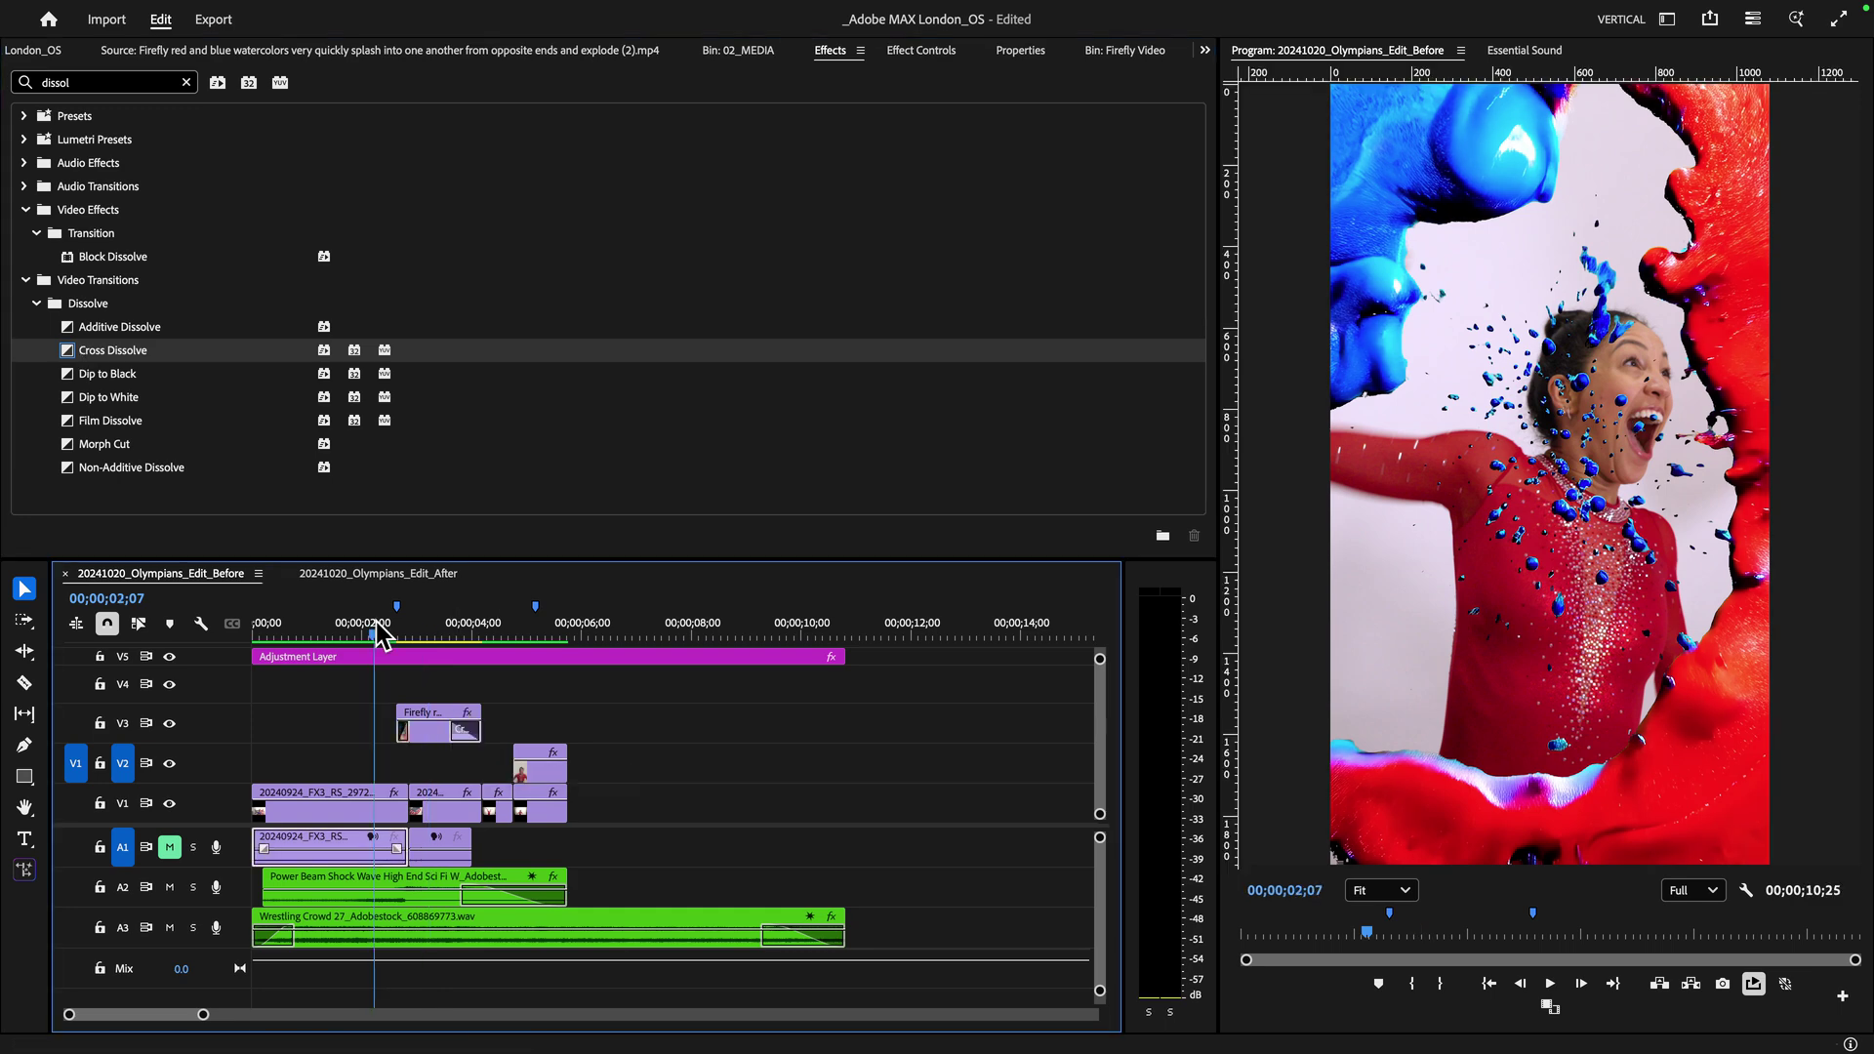
{"action": "left_click", "coordinate": [170, 888]}
{"action": "left_click", "coordinate": [169, 928]}
{"action": "key", "text": "space"}
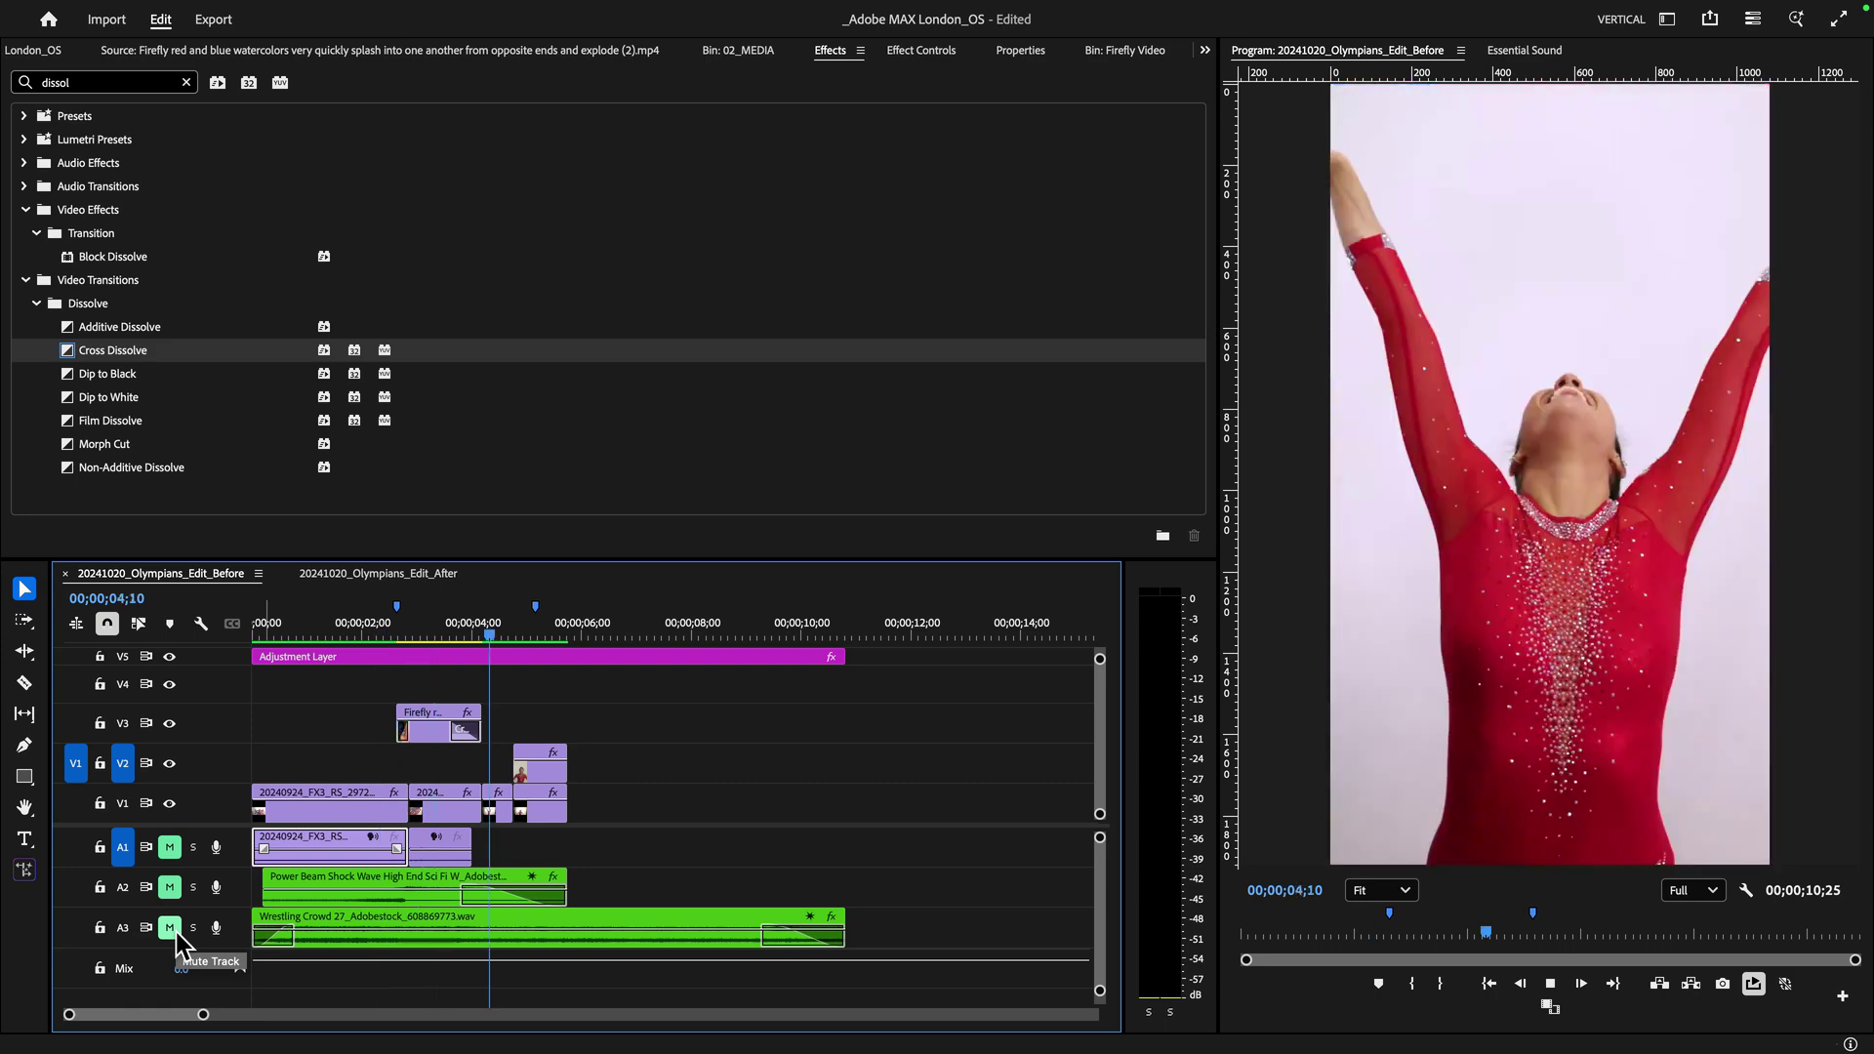
{"action": "key", "text": "space"}
{"action": "left_click", "coordinate": [369, 635]}
{"action": "key", "text": "space"}
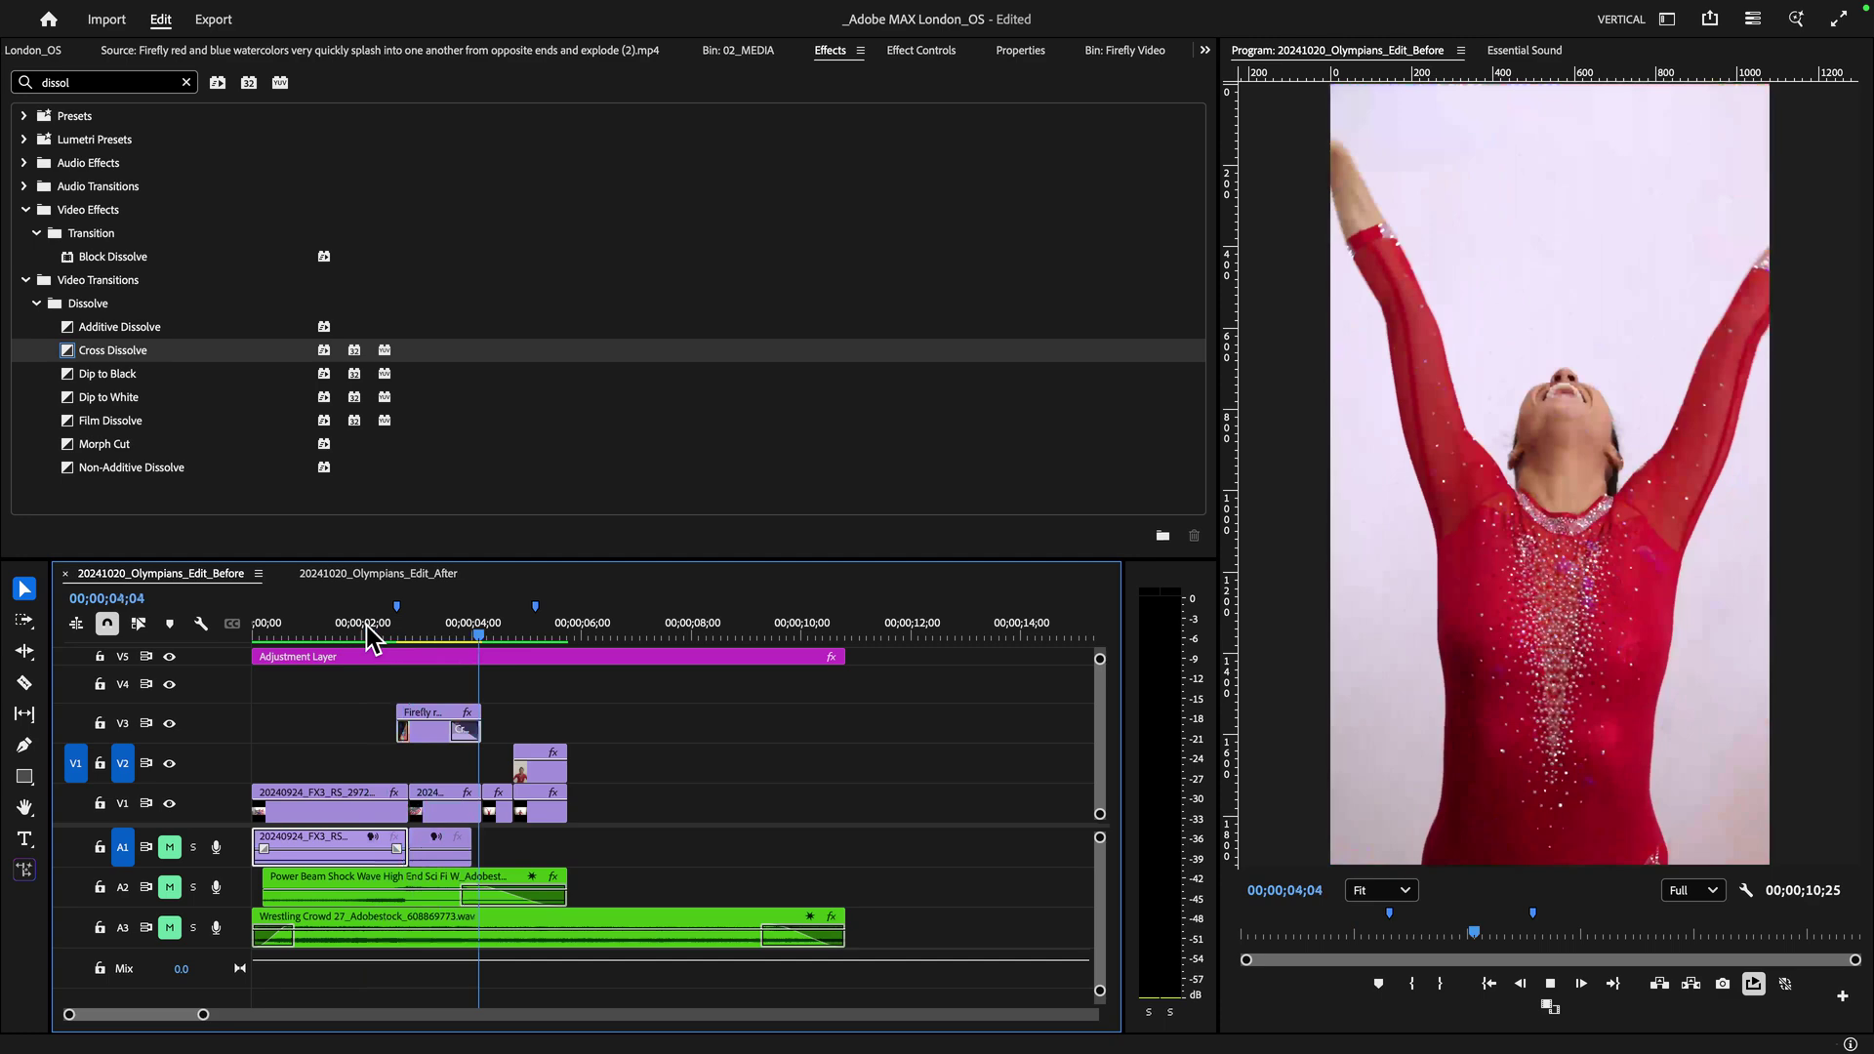
{"action": "left_click", "coordinate": [378, 632]}
{"action": "key", "text": "space"}
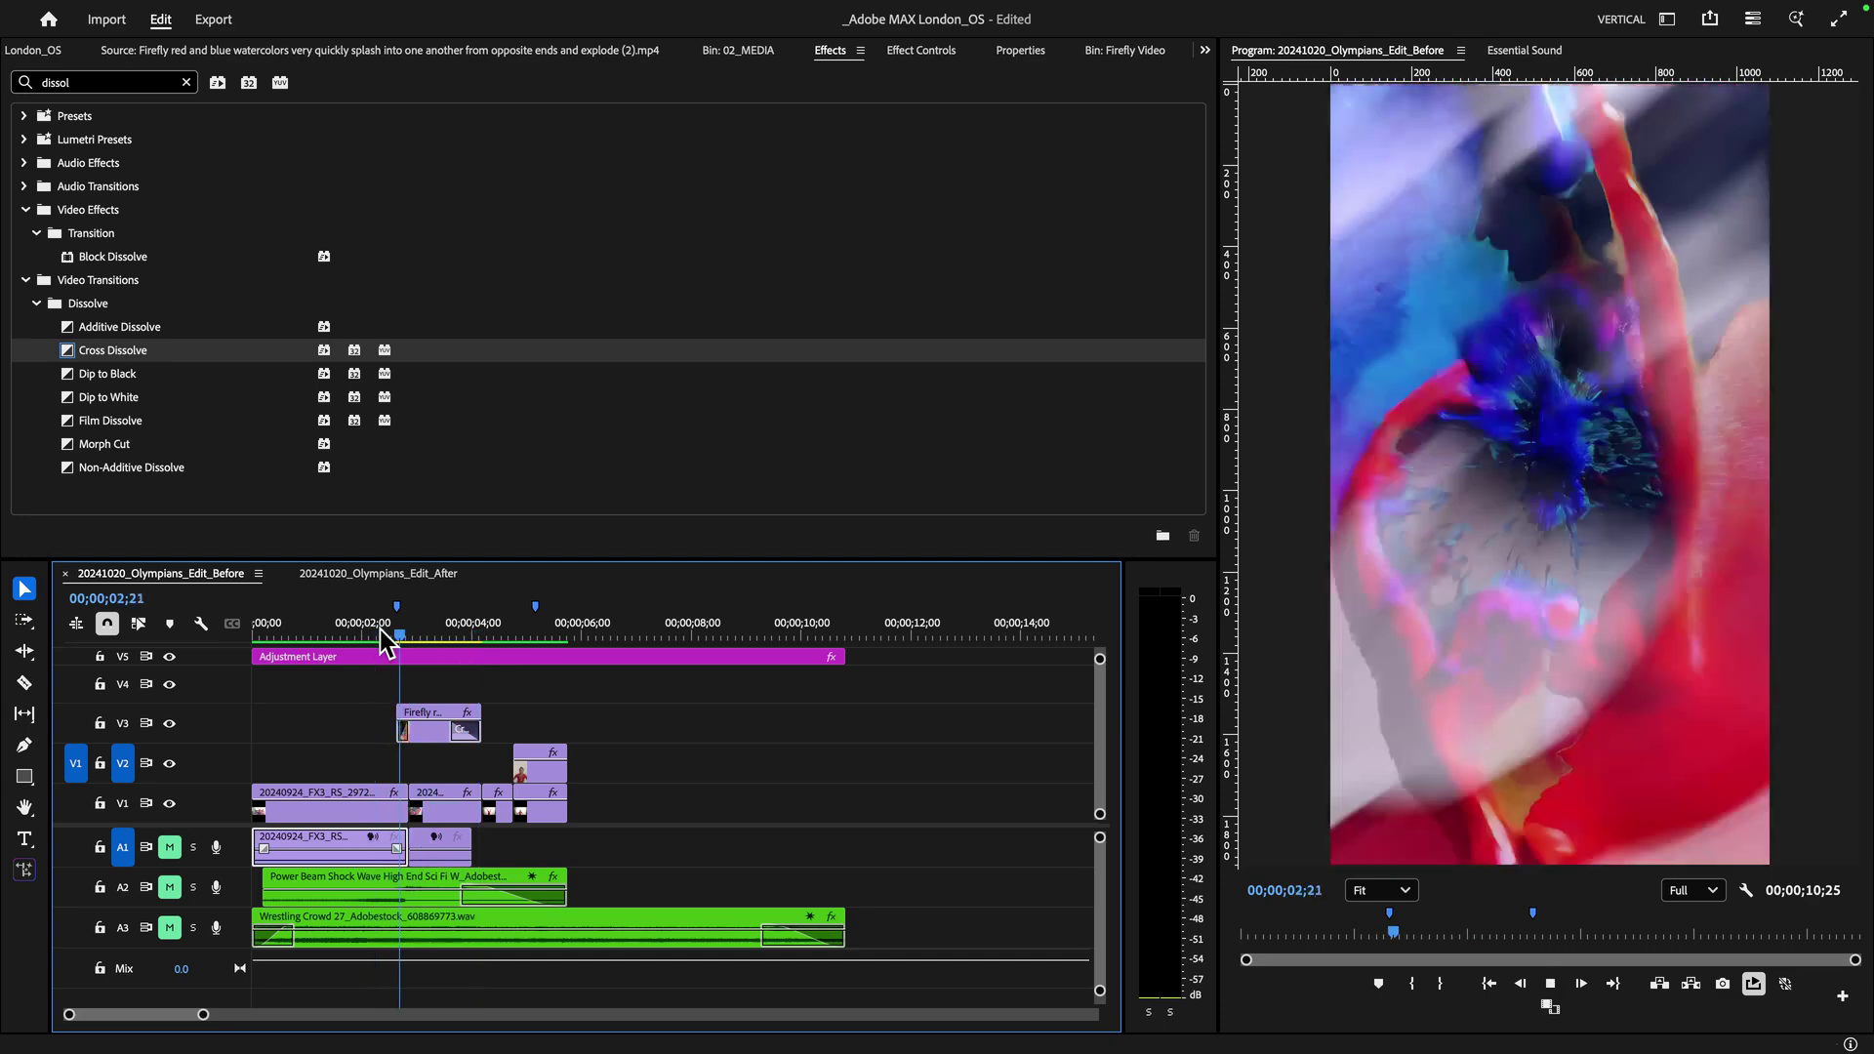
{"action": "key", "text": "space"}
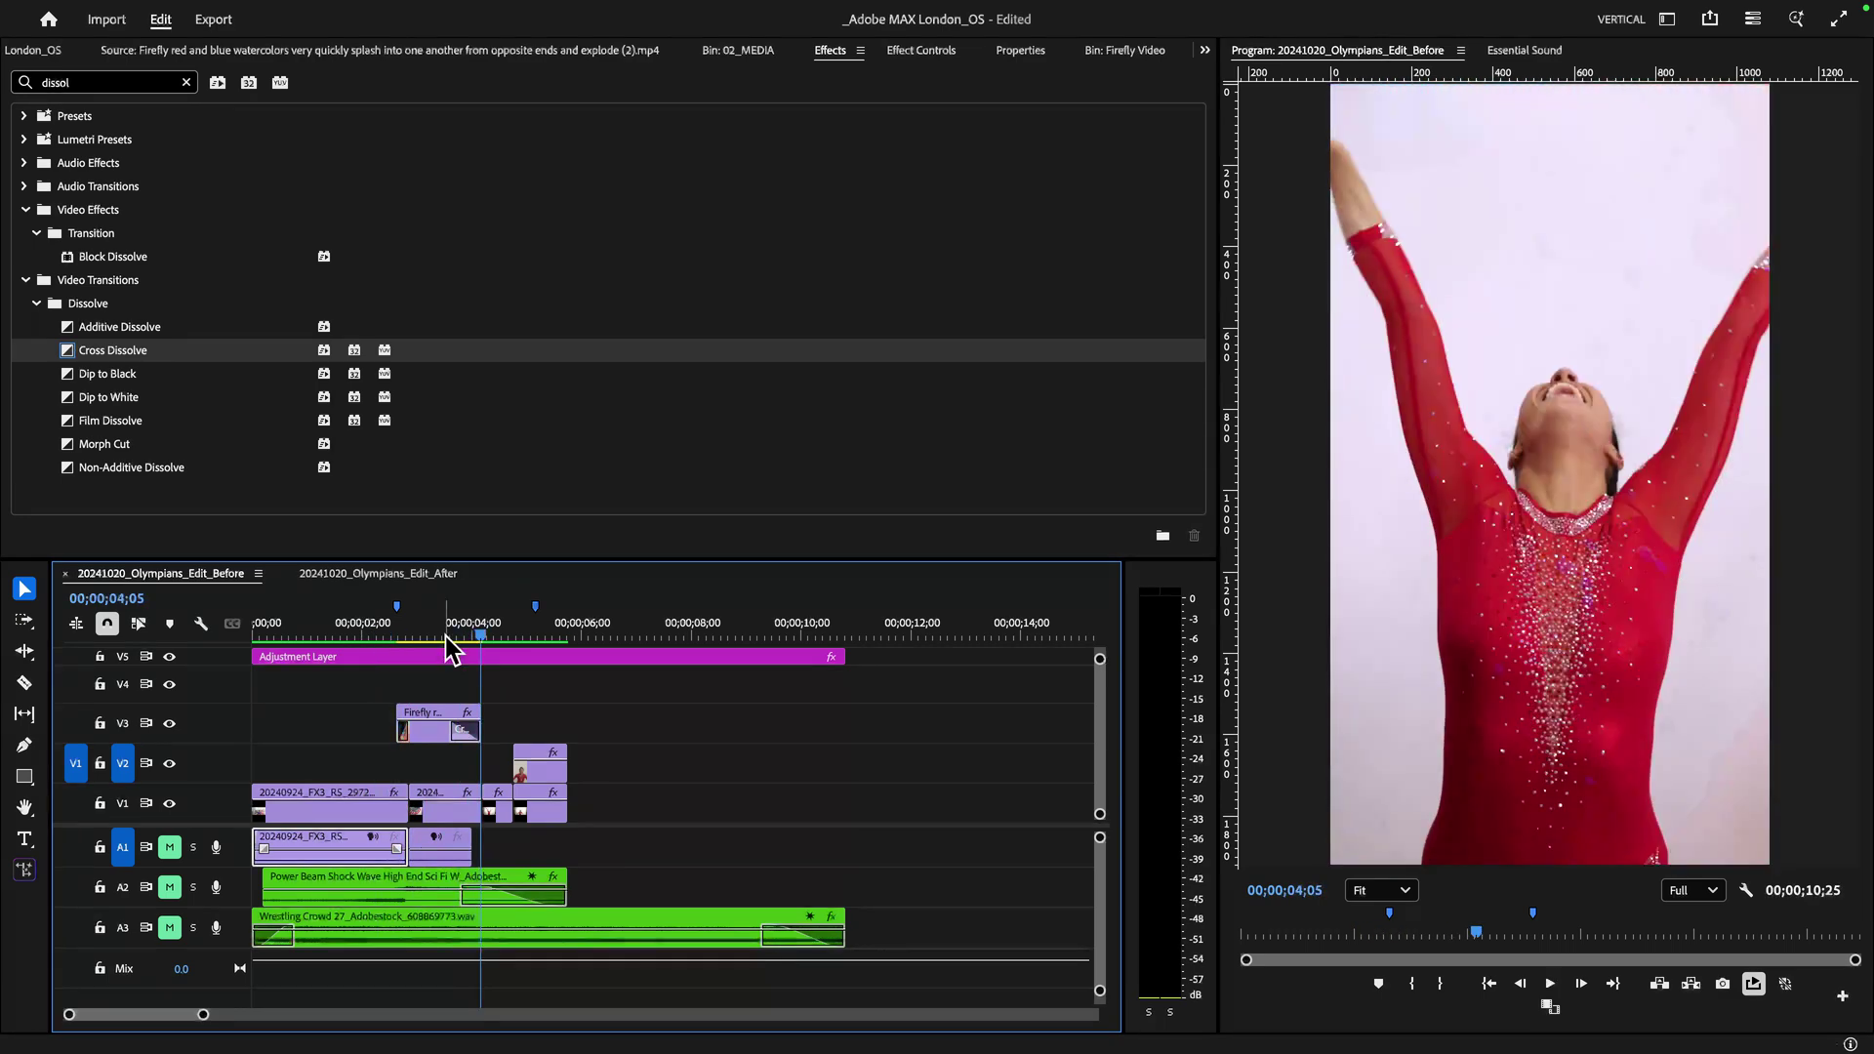
{"action": "left_click", "coordinate": [418, 637]}
{"action": "left_click_drag", "start_coordinate": [418, 637], "coordinate": [430, 640]}
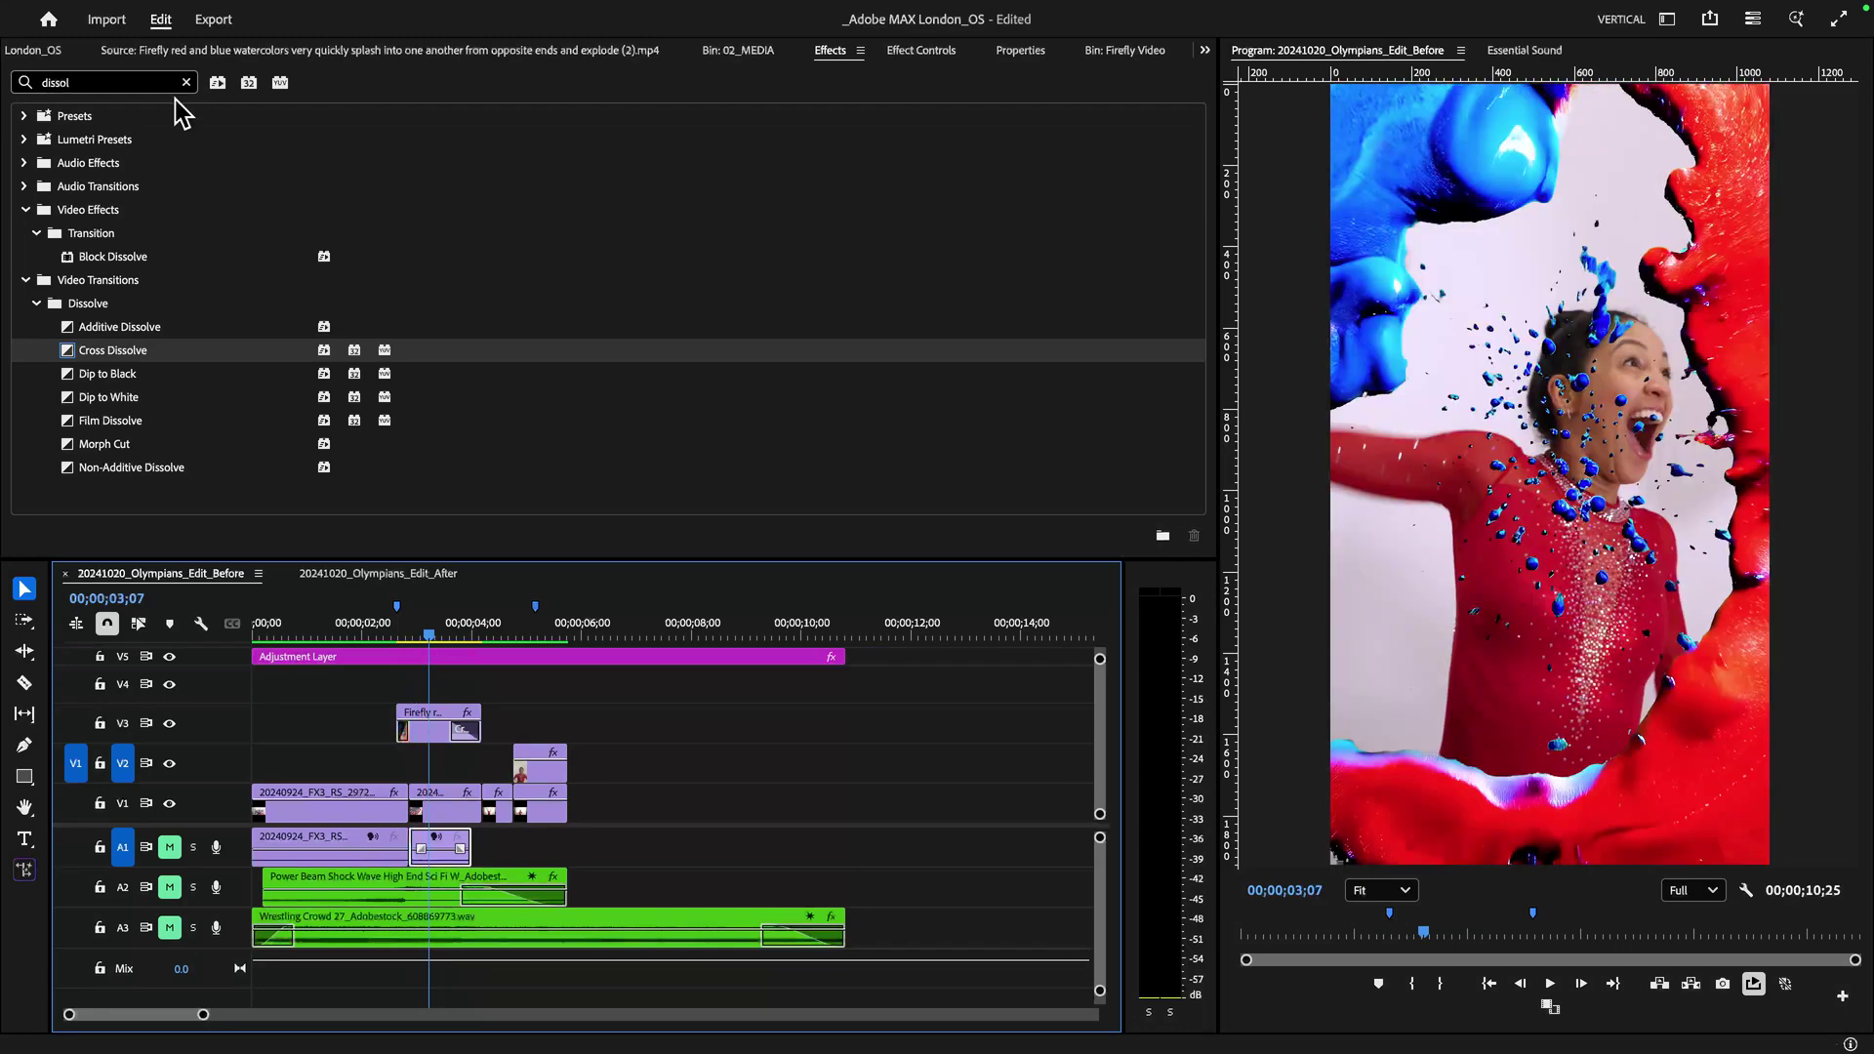
Step: Load the GOING FOR GOLD clip from 02_MEDIA > Firefly Video, cued at 00:00:00:18
{"action": "key", "text": "shift+1"}
{"action": "double_click", "coordinate": [90, 258]}
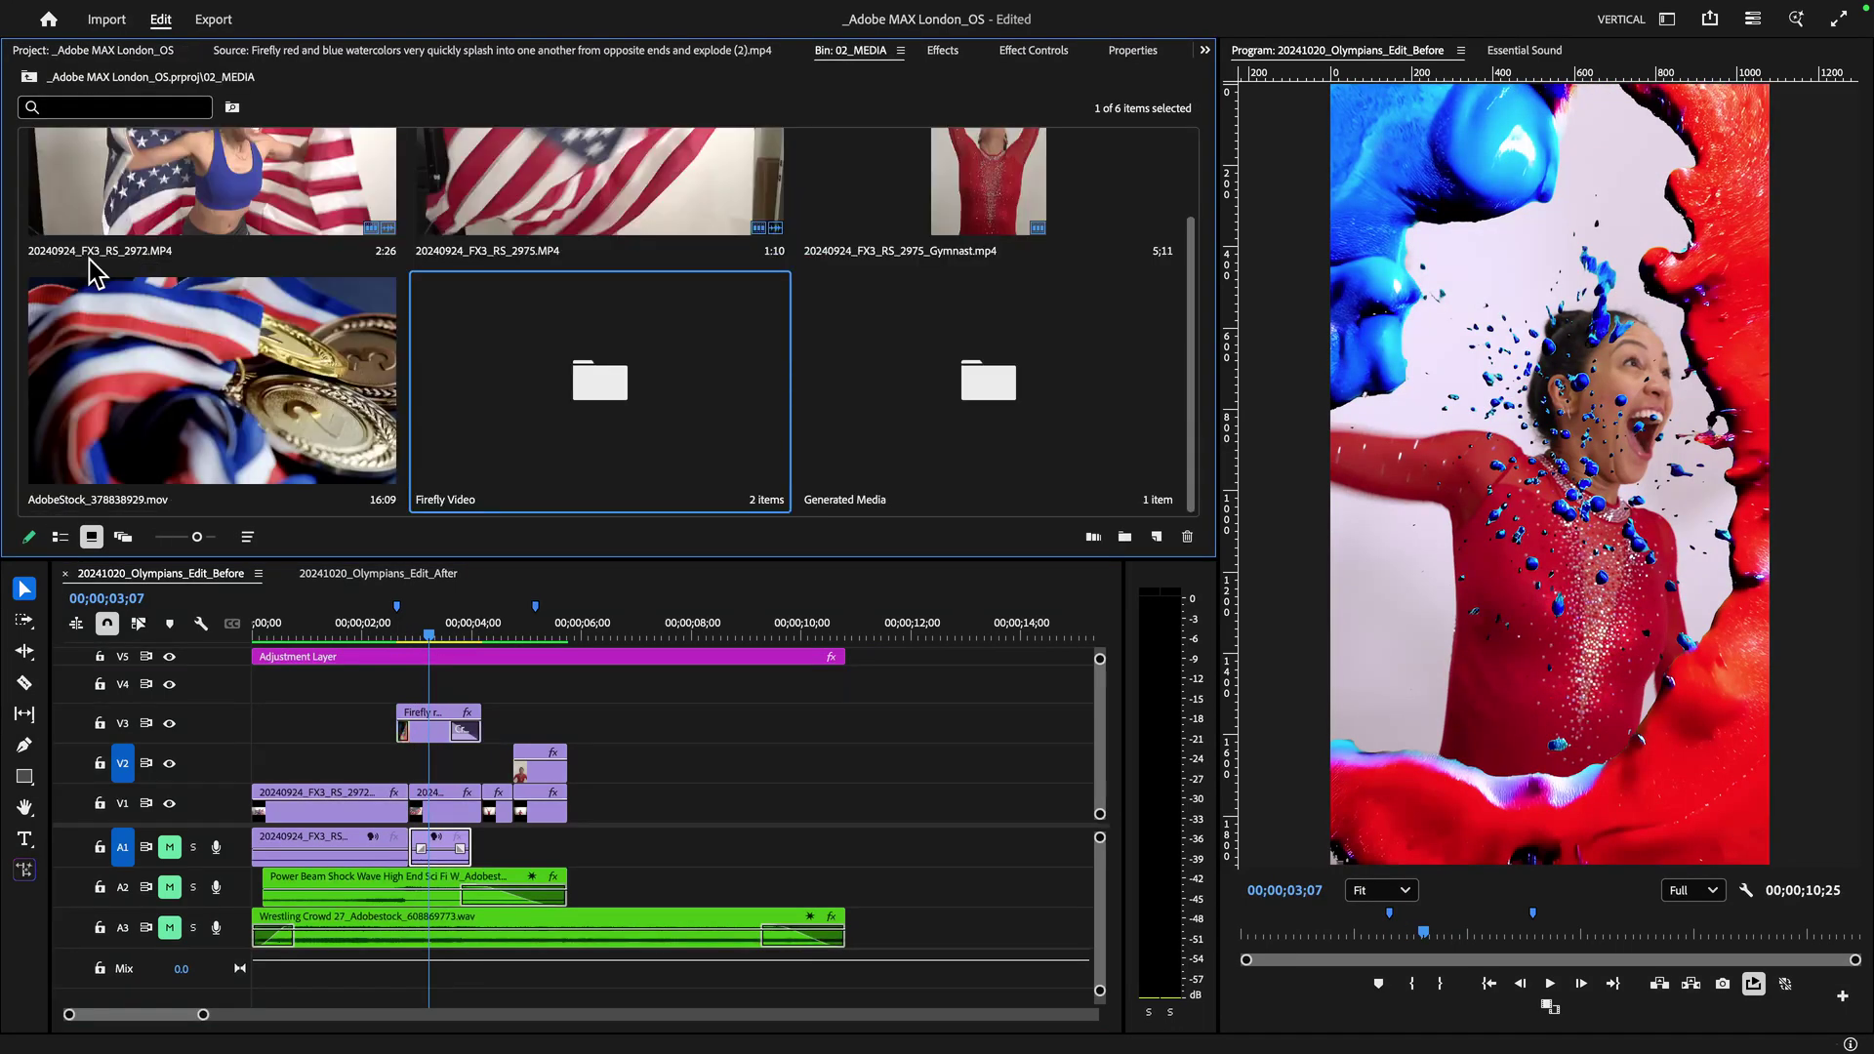
{"action": "double_click", "coordinate": [559, 336]}
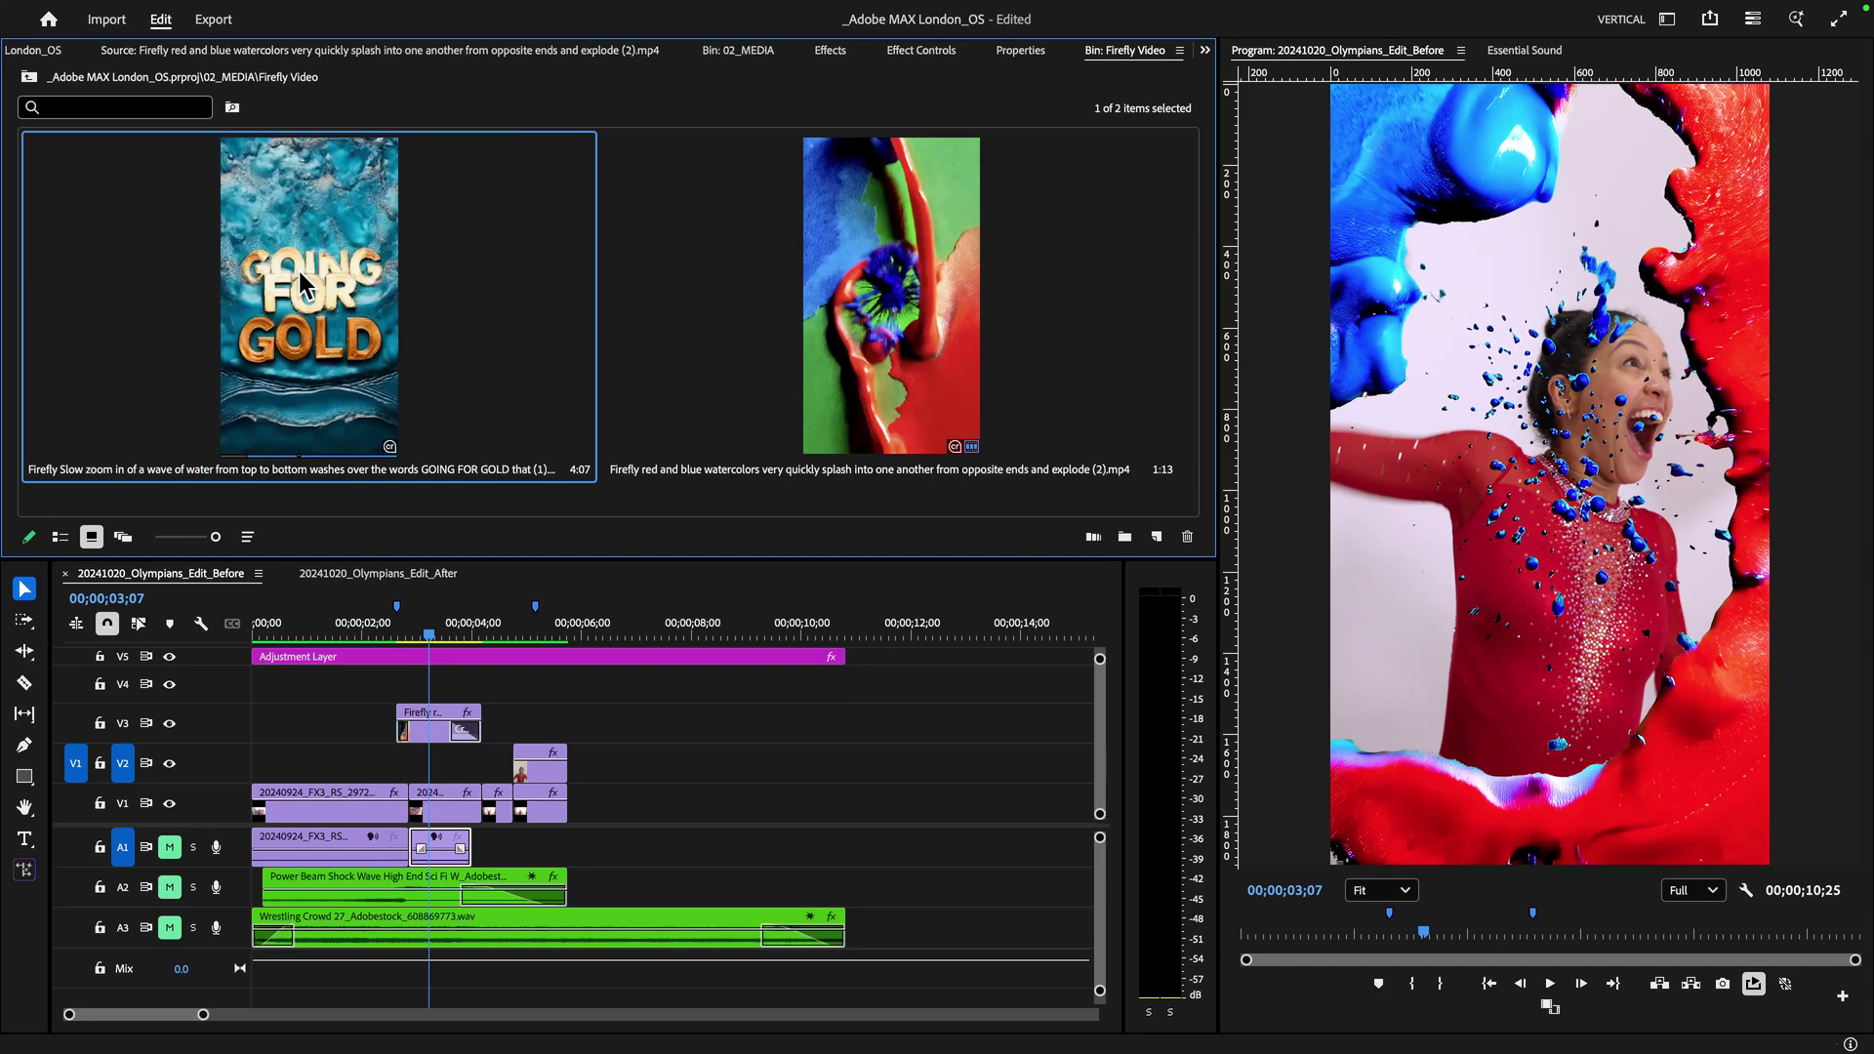
{"action": "double_click", "coordinate": [319, 318]}
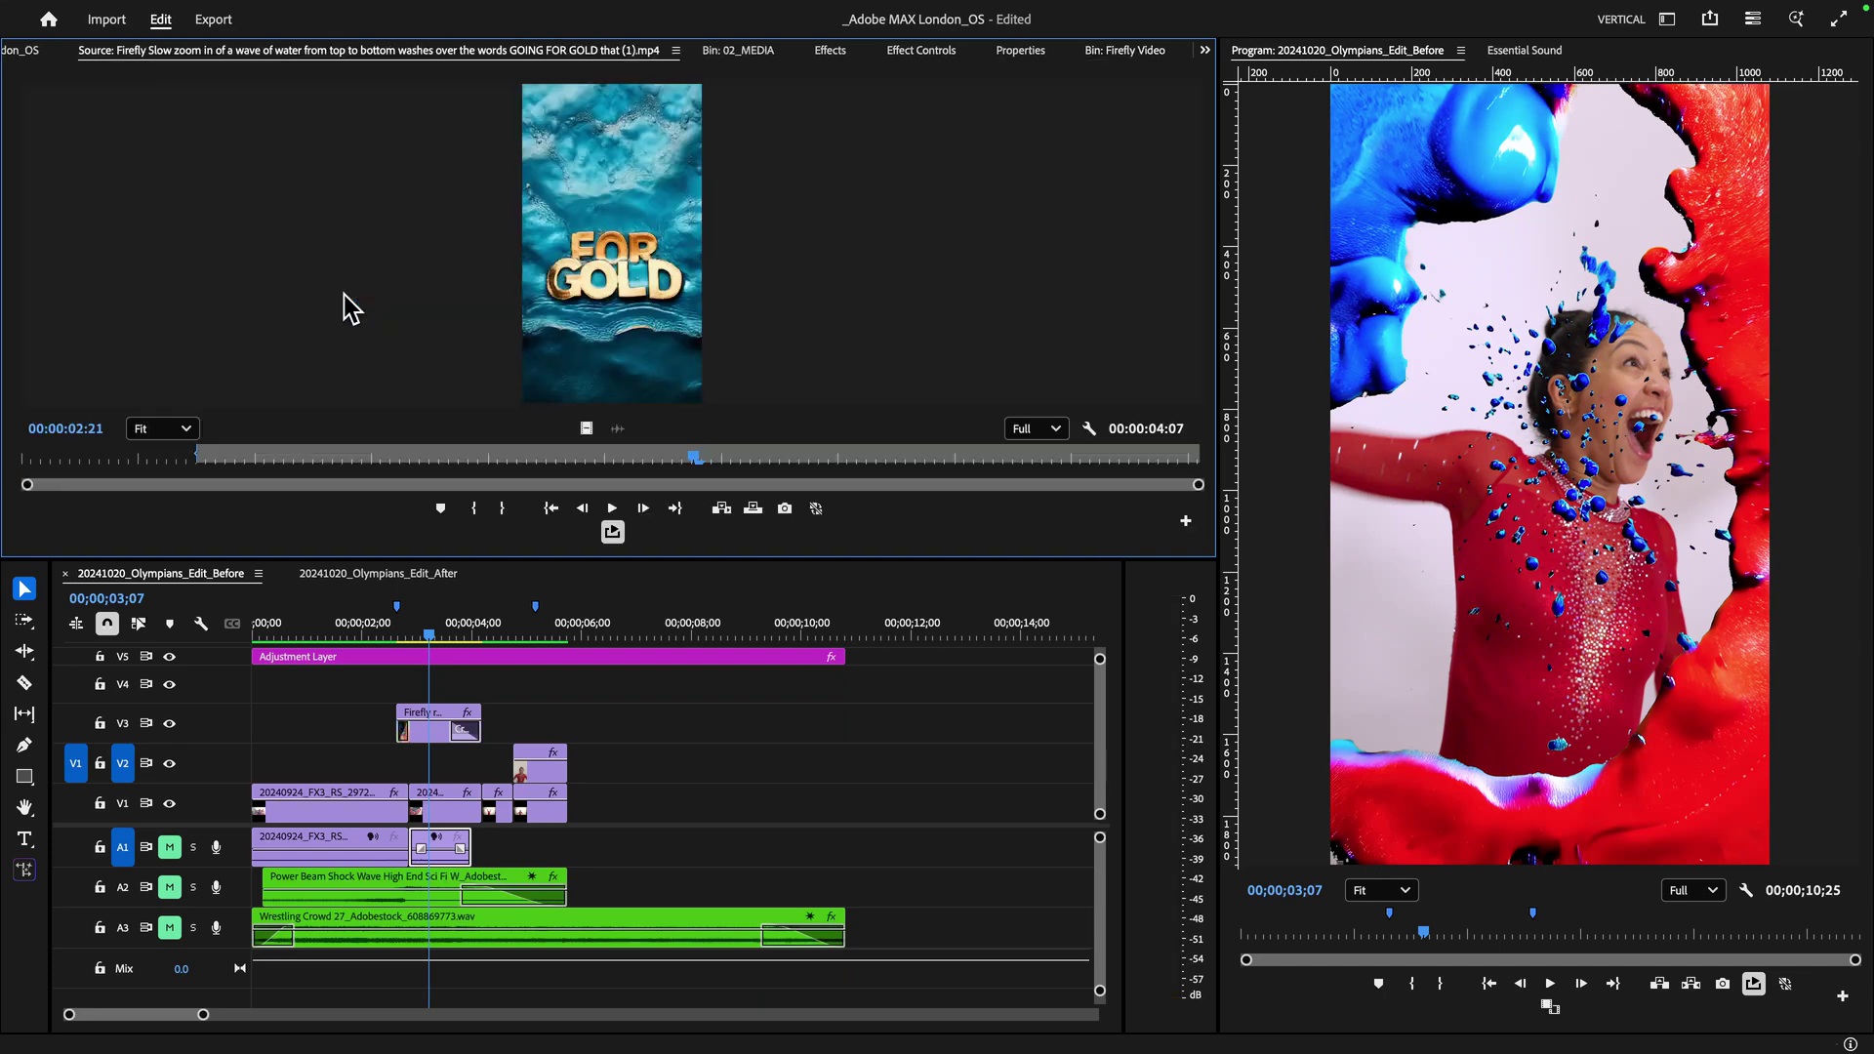
{"action": "left_click", "coordinate": [316, 456]}
{"action": "left_click_drag", "start_coordinate": [319, 457], "coordinate": [199, 457]}
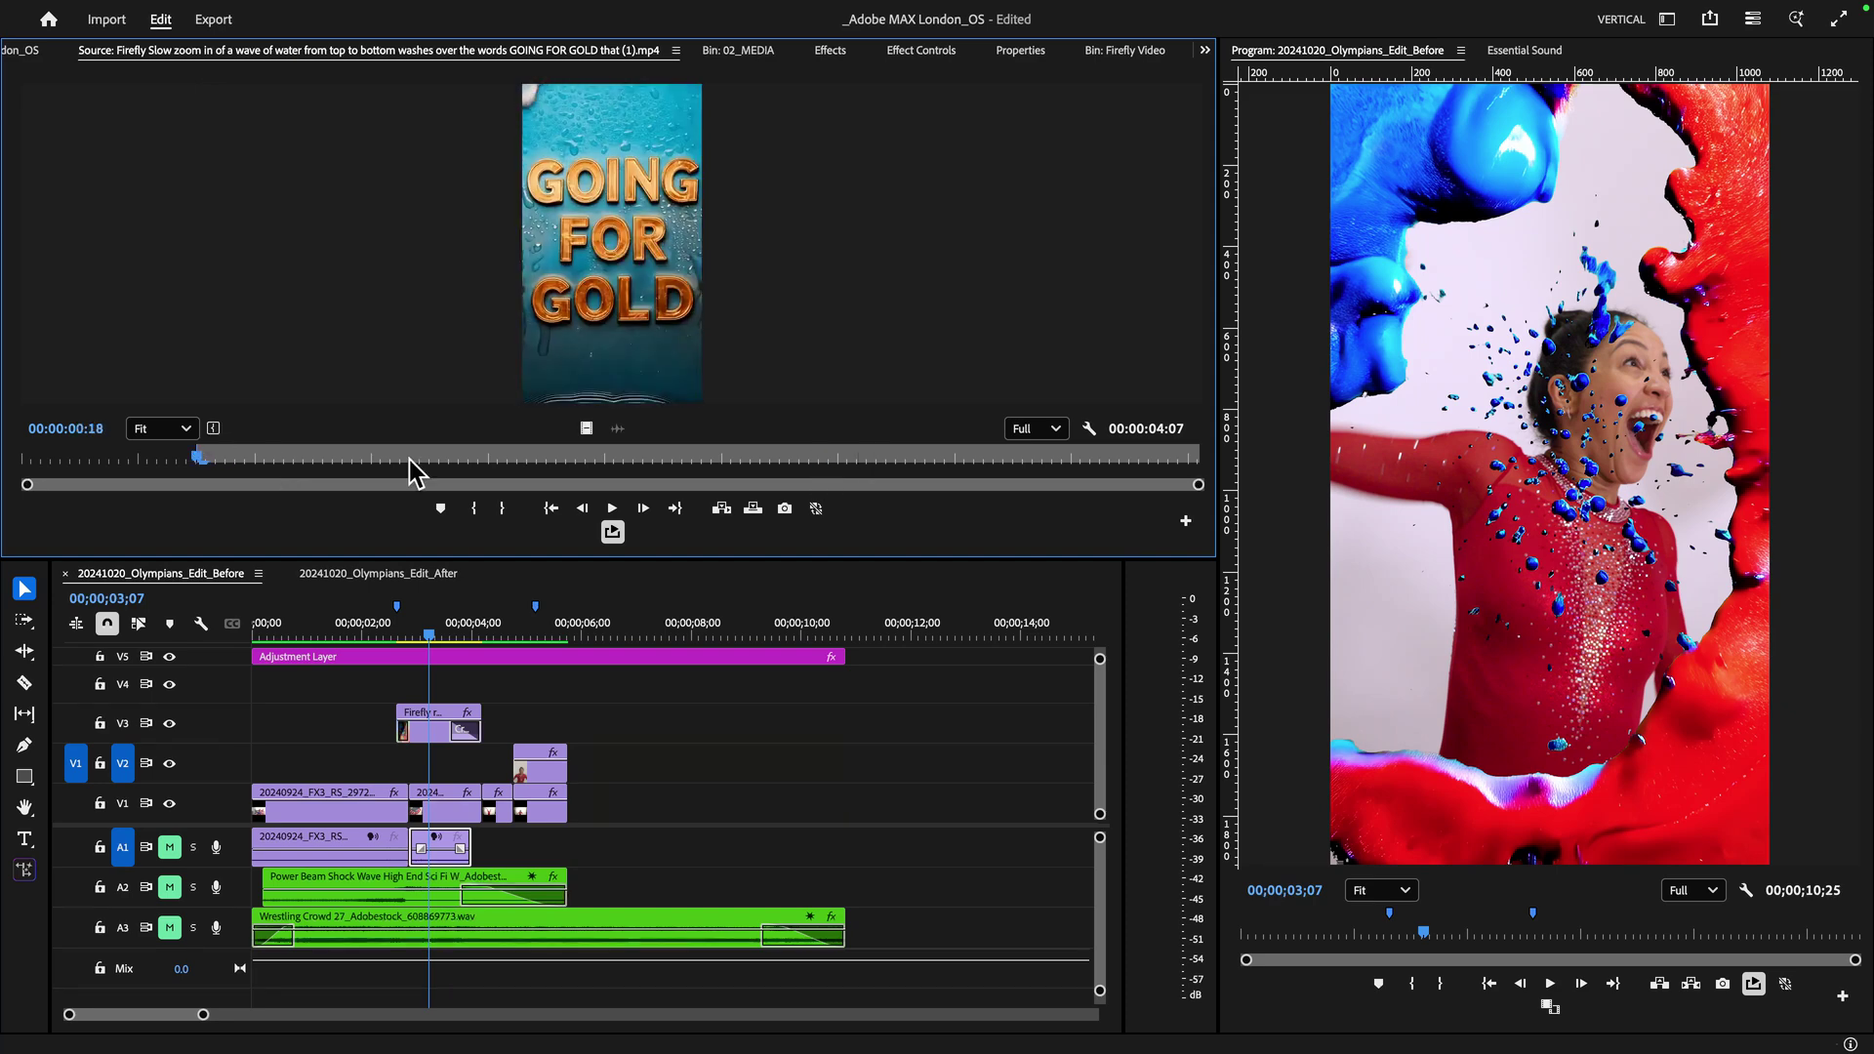
Step: Place the GOING FOR GOLD clip's video on V3 right after the watercolor splash
{"action": "left_click_drag", "start_coordinate": [585, 436], "coordinate": [541, 720]}
{"action": "left_click", "coordinate": [547, 630]}
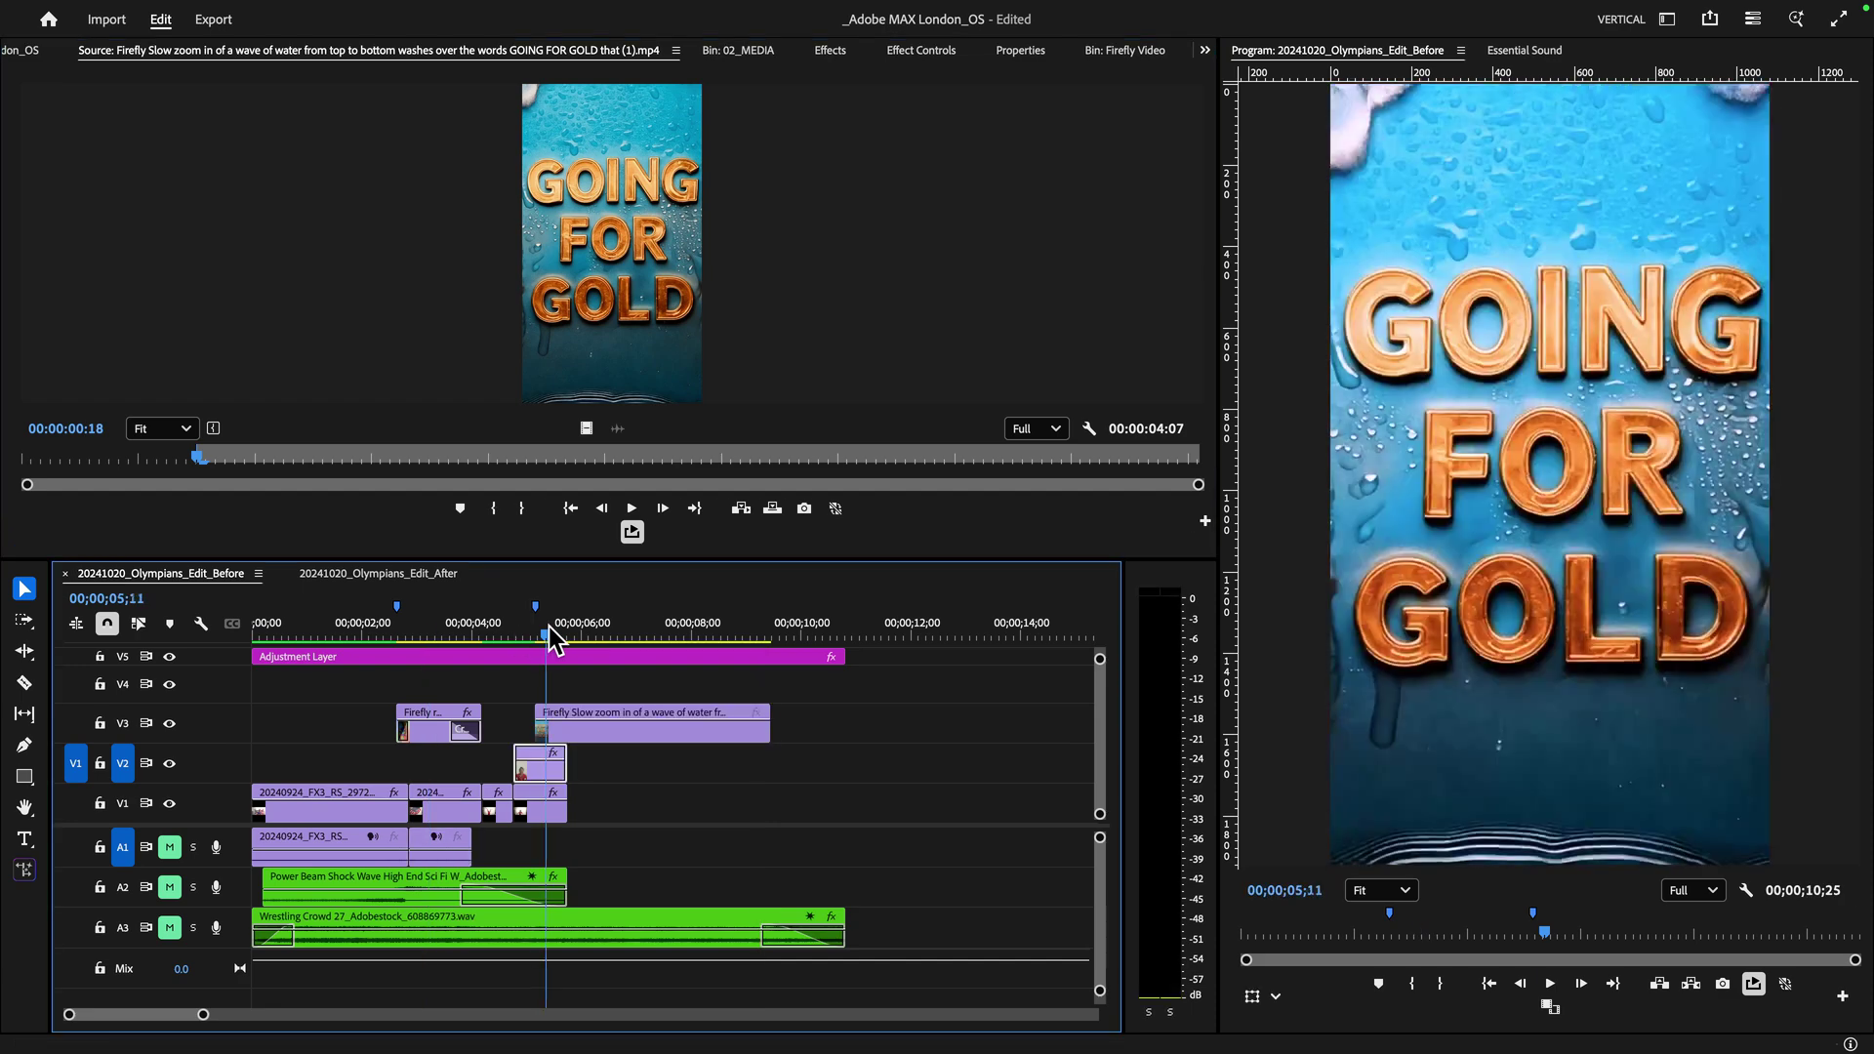
{"action": "left_click_drag", "start_coordinate": [548, 627], "coordinate": [591, 642]}
Step: Add a Cross Dissolve to the GOING FOR GOLD clip, preview from 5;11, and unmute the audio
{"action": "left_click", "coordinate": [832, 50]}
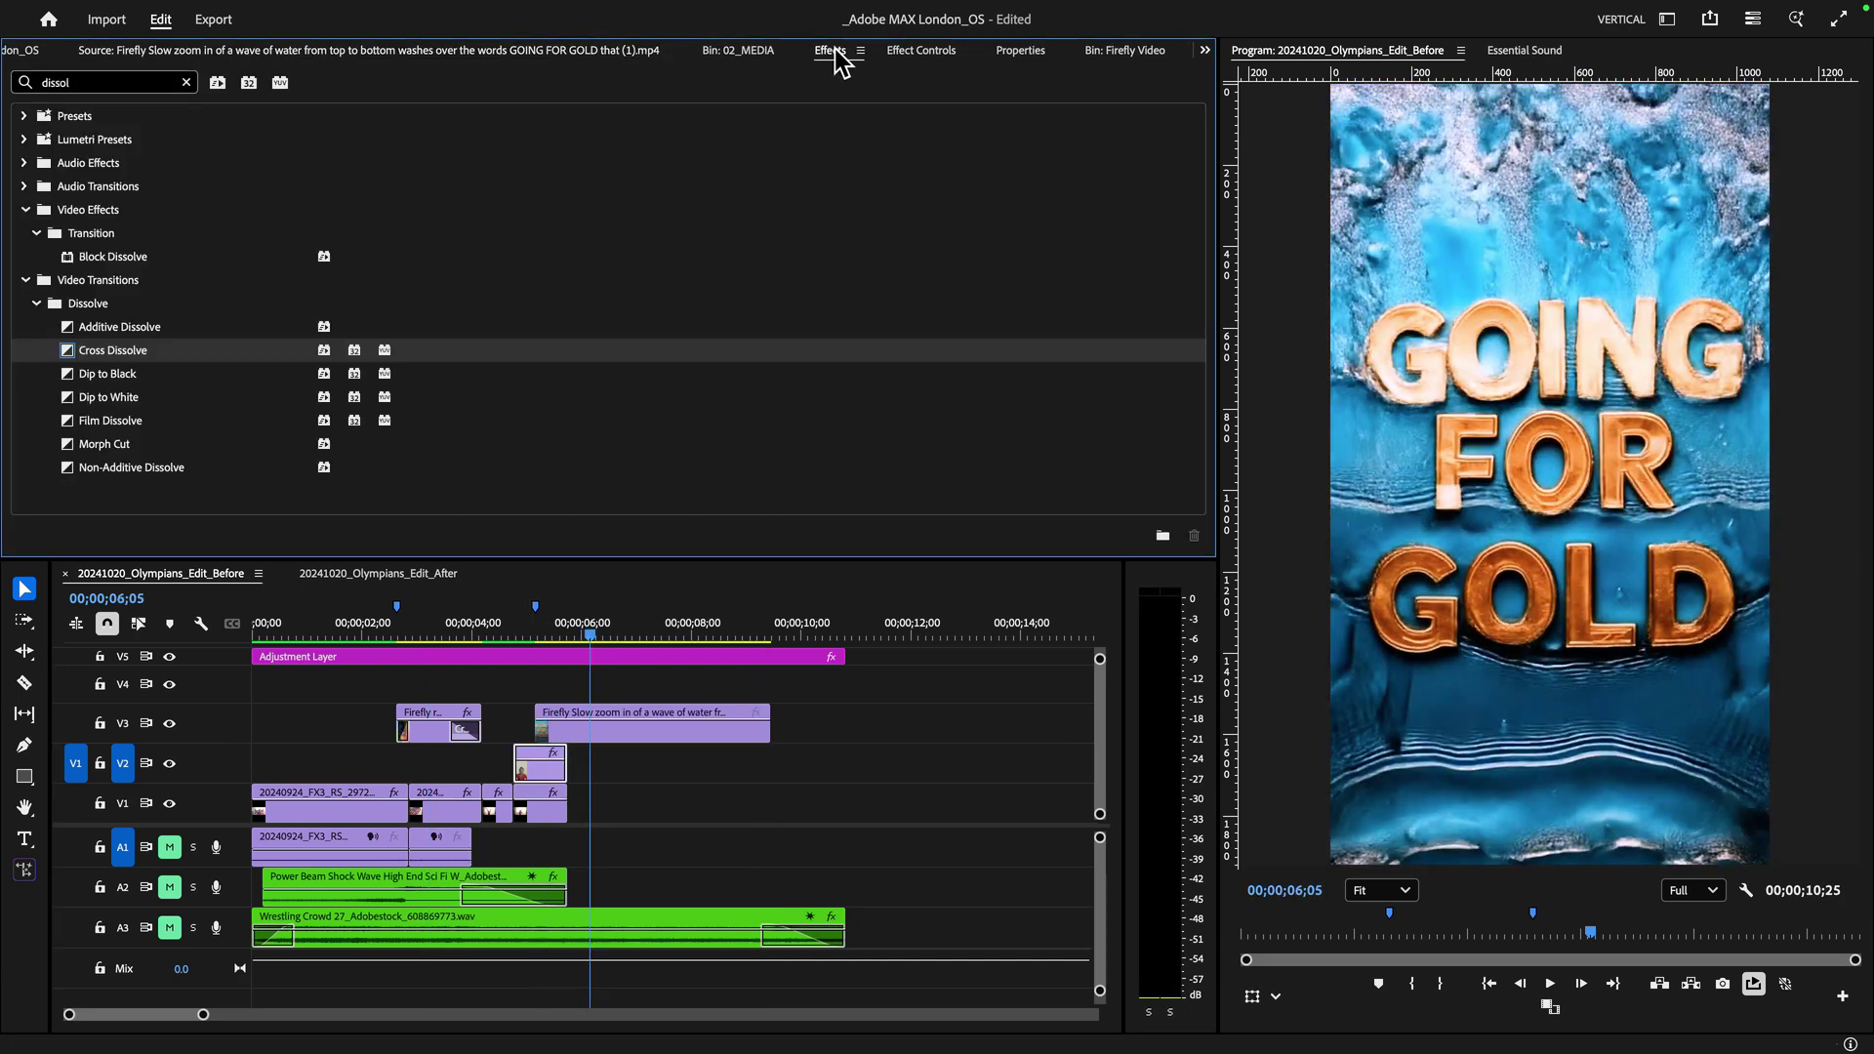
{"action": "left_click_drag", "start_coordinate": [395, 350], "coordinate": [550, 732]}
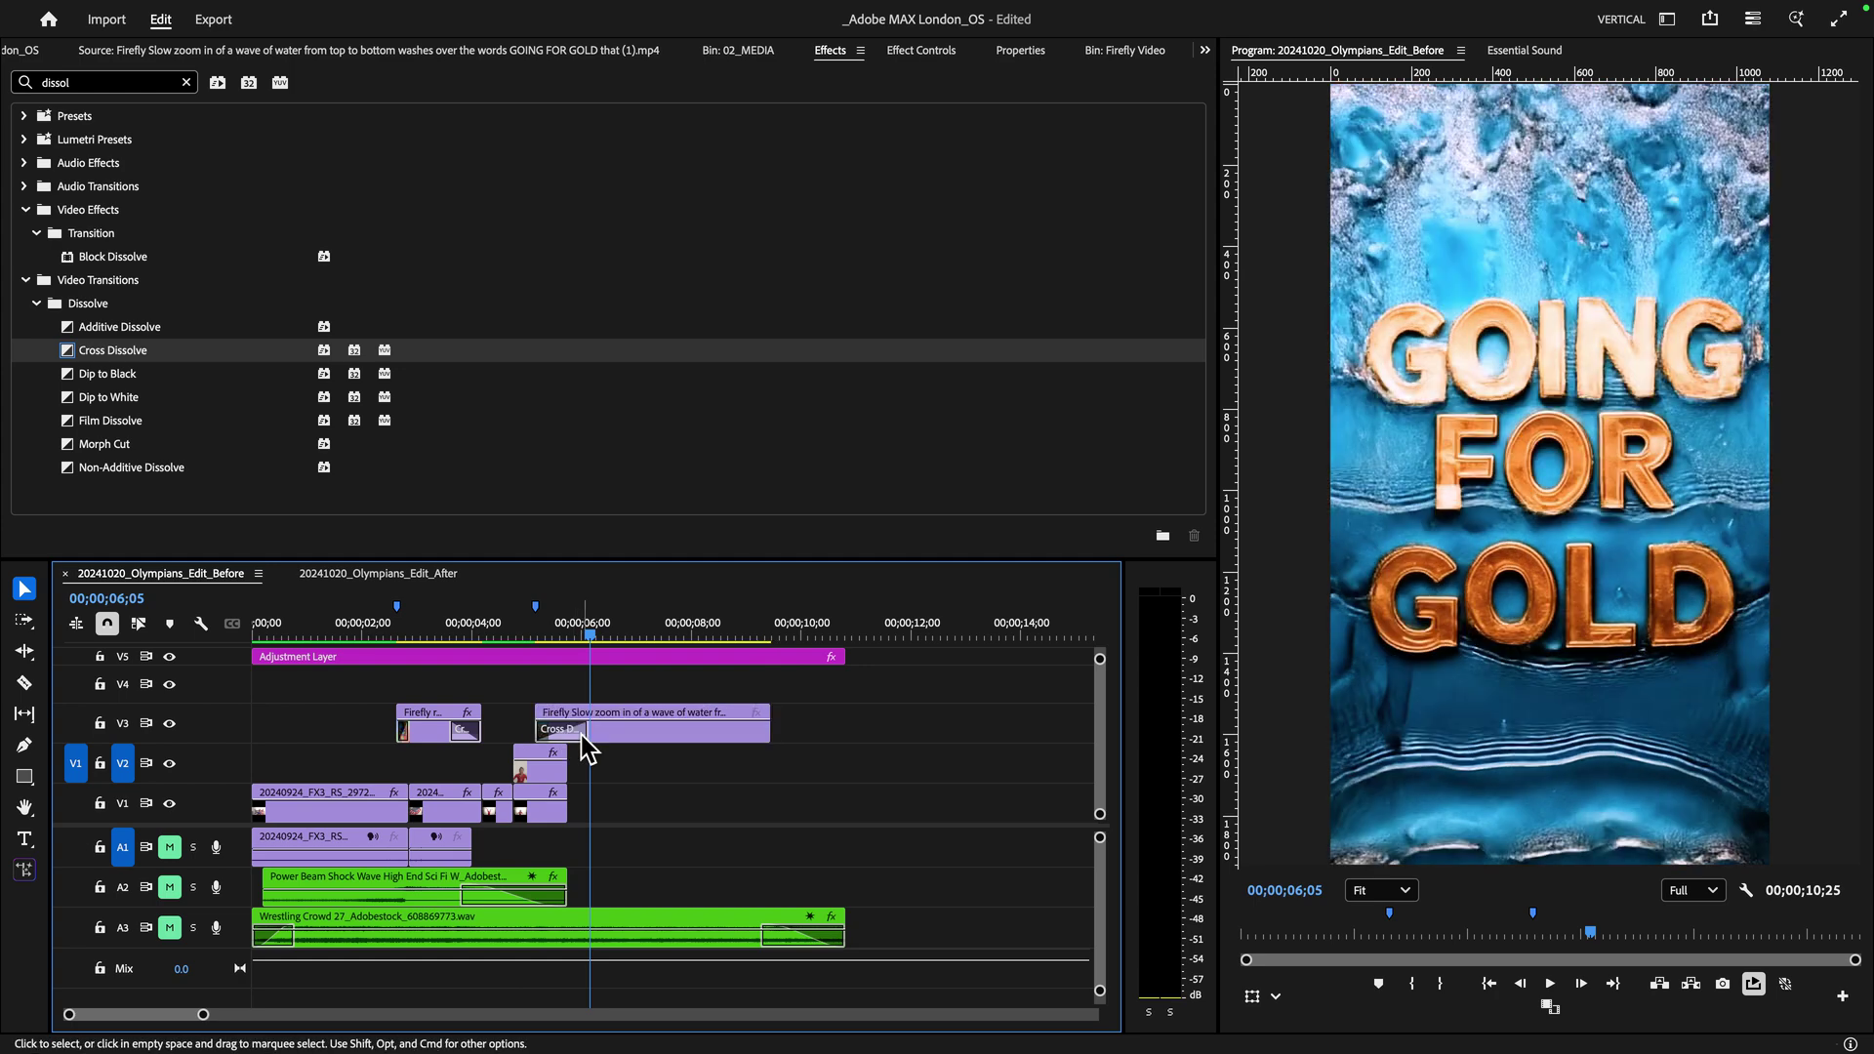
{"action": "left_click", "coordinate": [586, 739]}
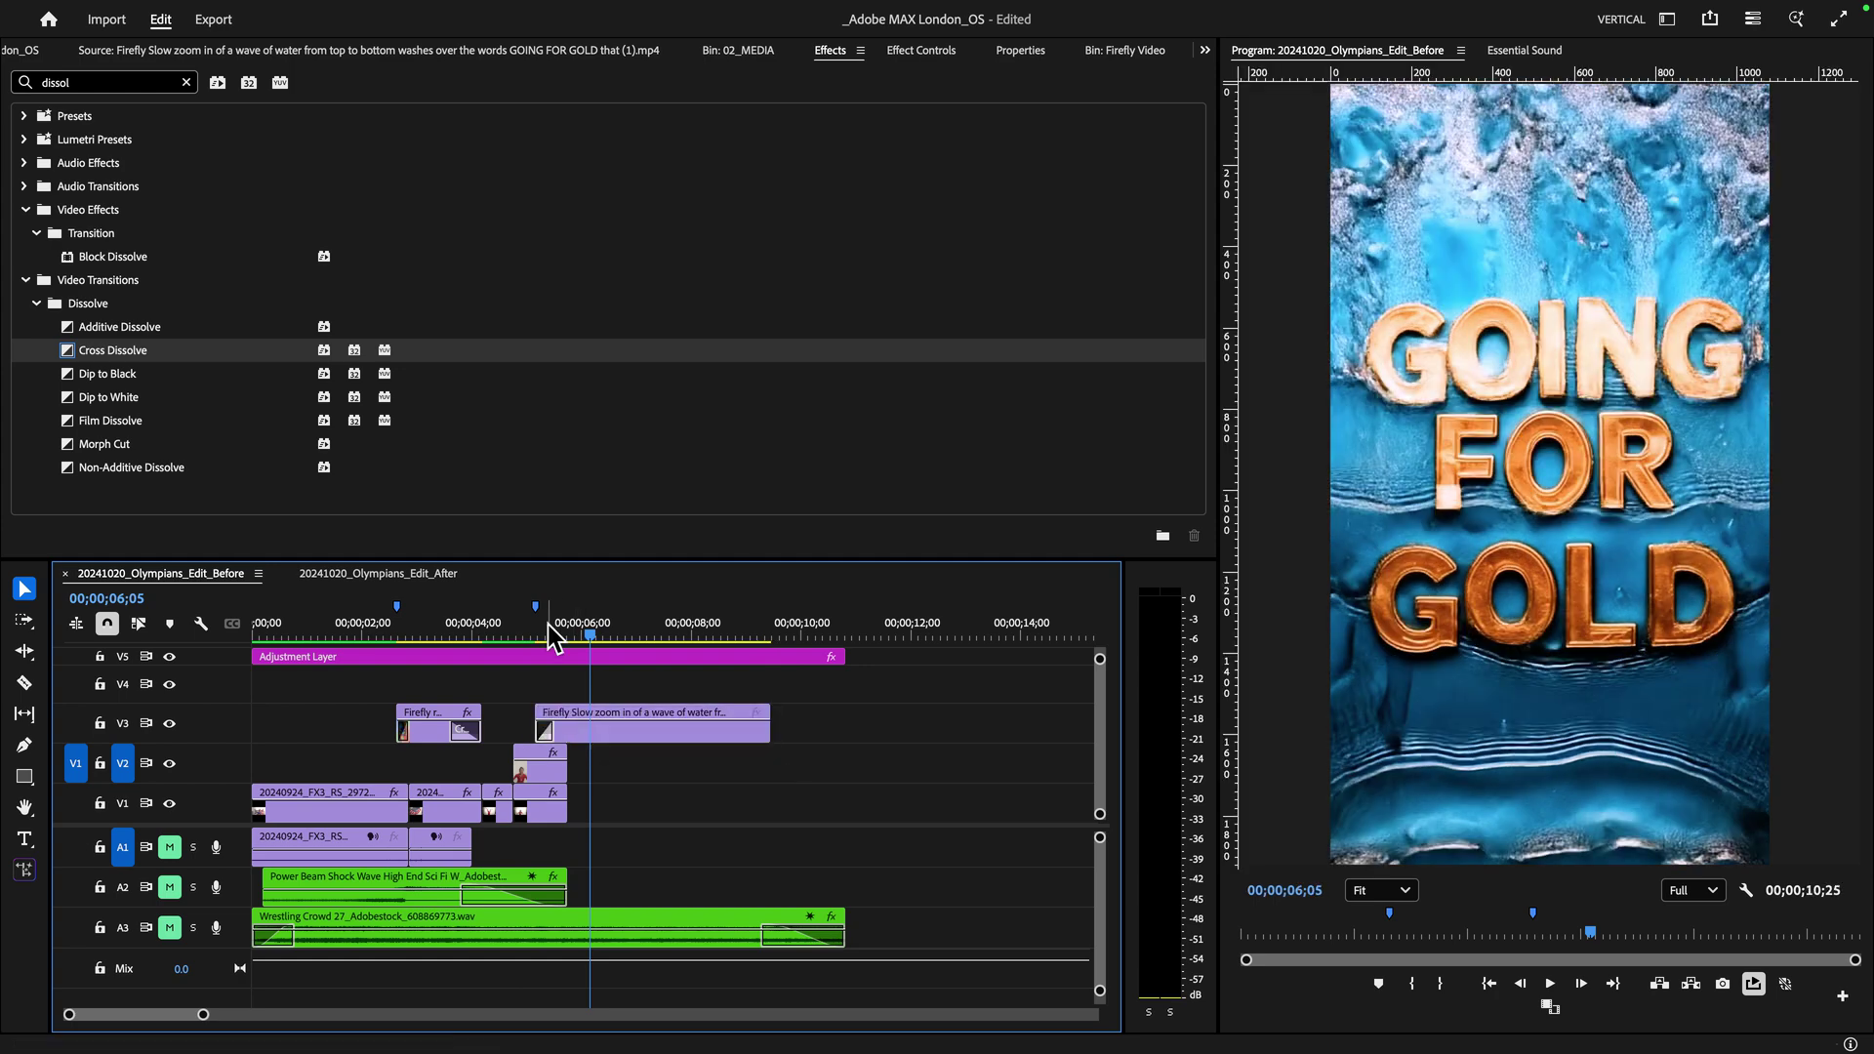
{"action": "left_click", "coordinate": [548, 625]}
{"action": "left_click_drag", "start_coordinate": [550, 626], "coordinate": [686, 674]}
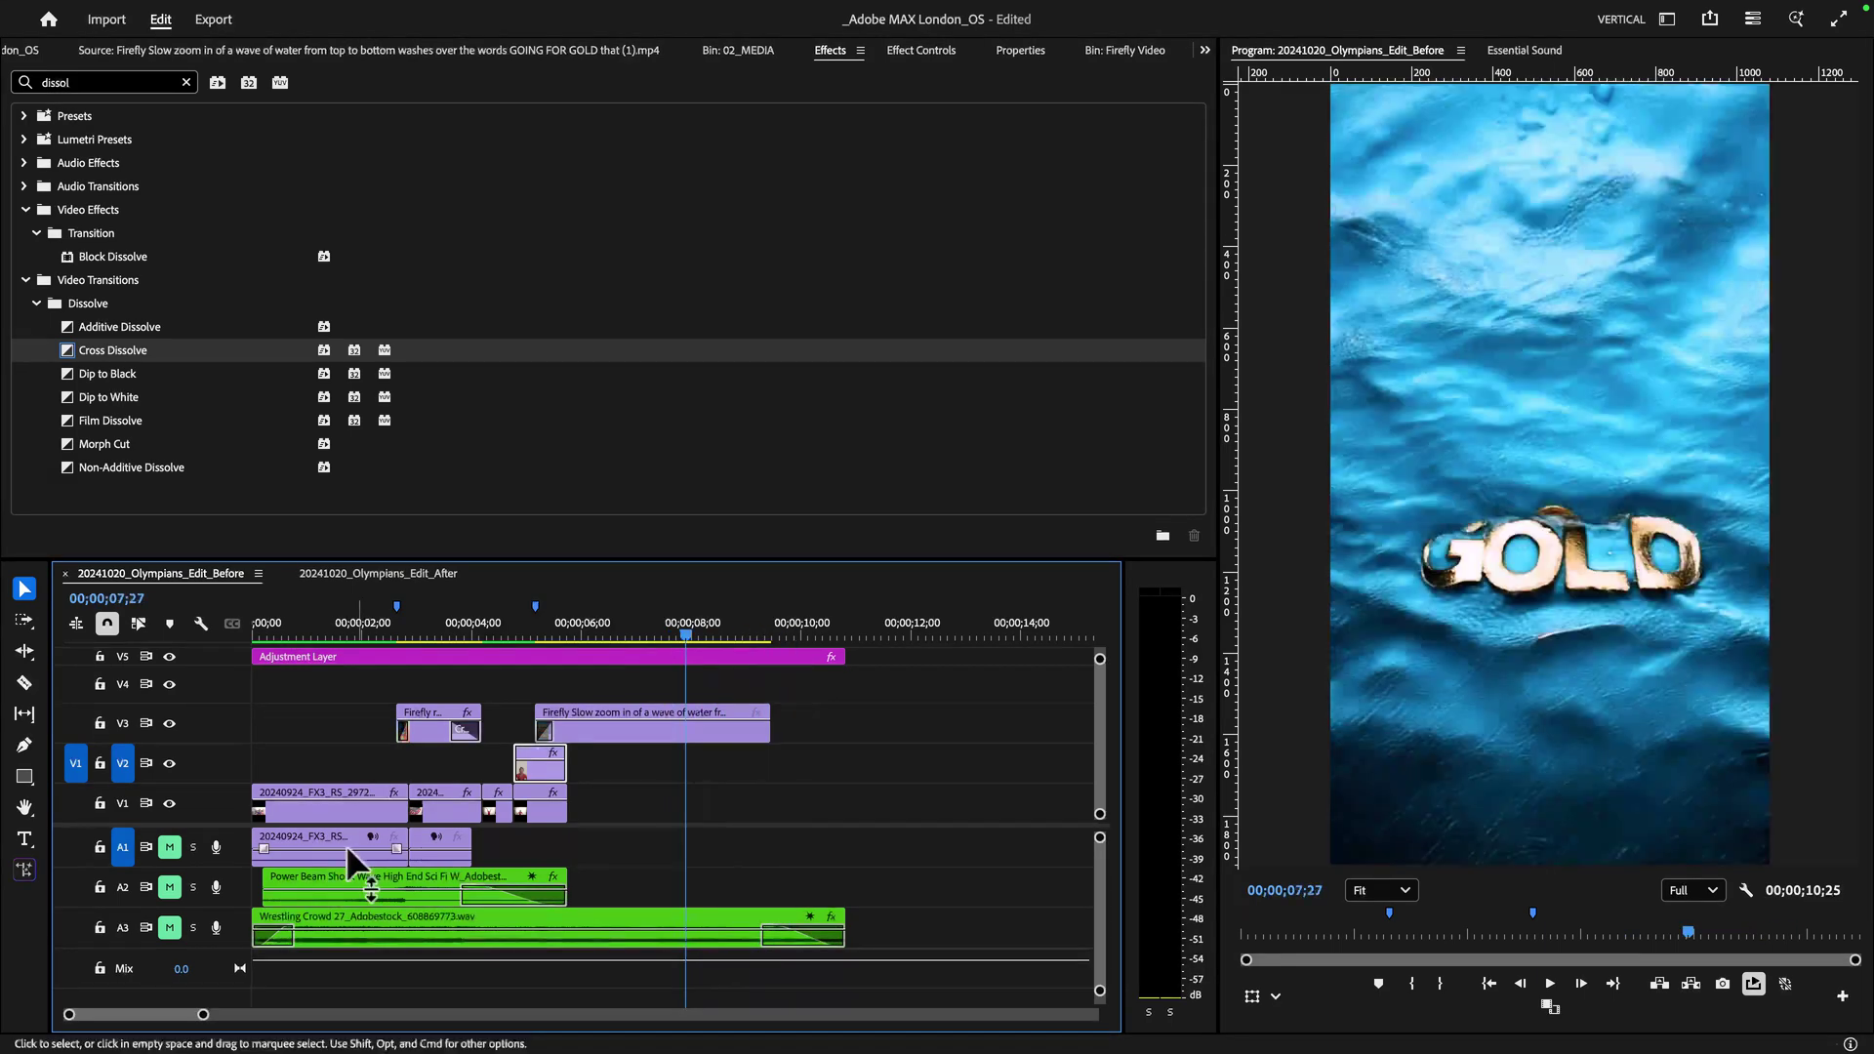
{"action": "left_click", "coordinate": [170, 926]}
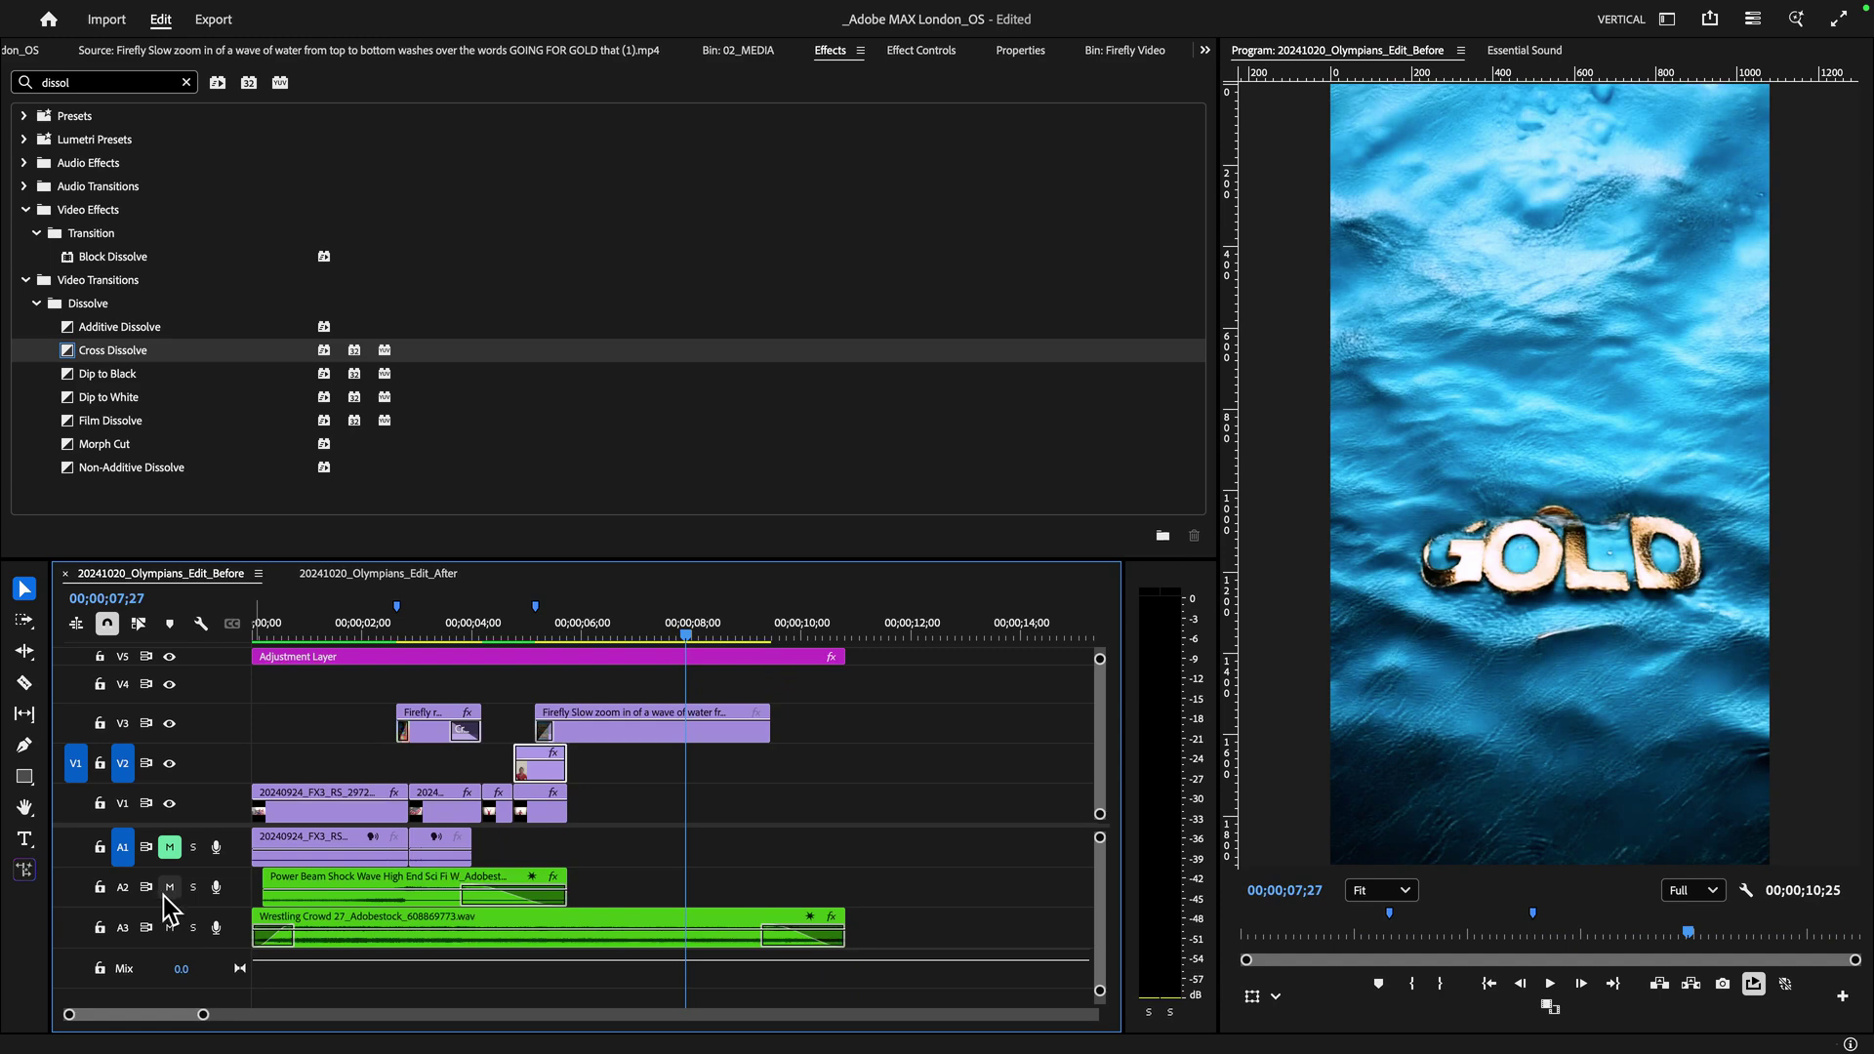
Step: Use Generative Extend to stretch the GOING FOR GOLD clip's end to the adjustment layer's end
{"action": "left_click", "coordinate": [23, 869]}
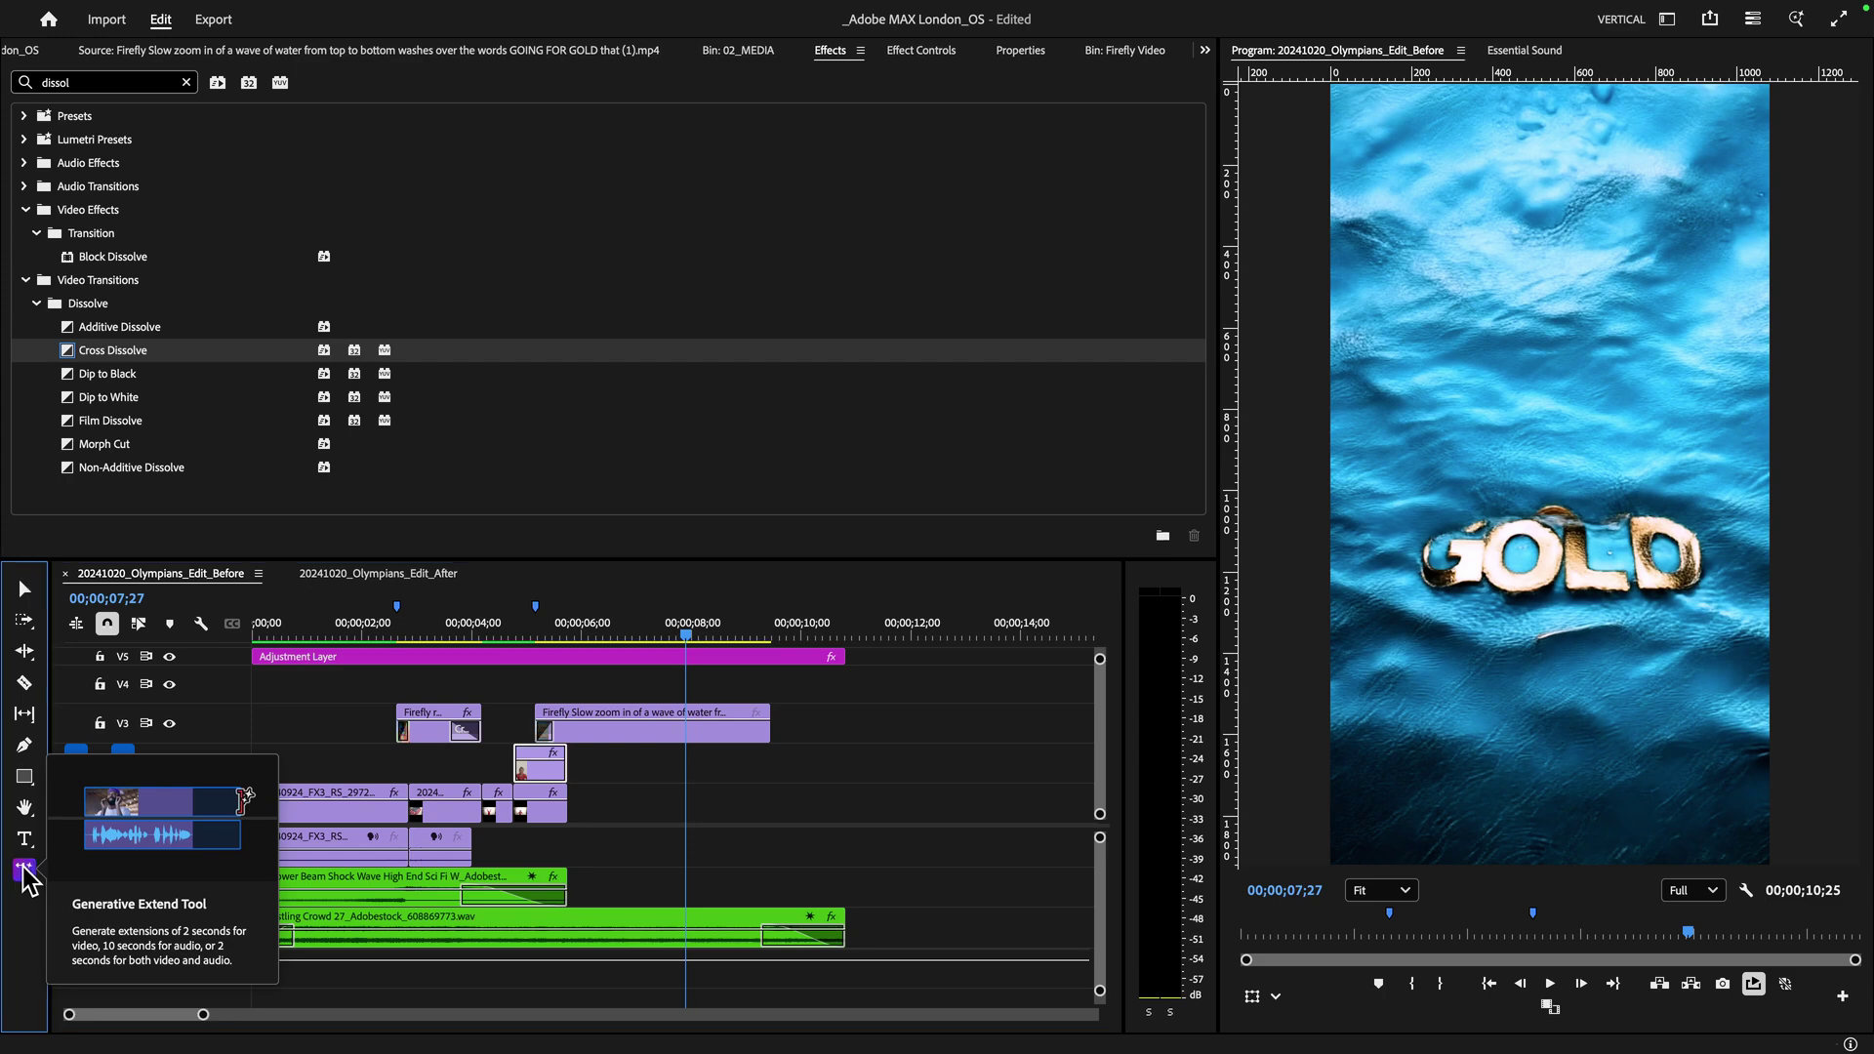
{"action": "left_click", "coordinate": [774, 728]}
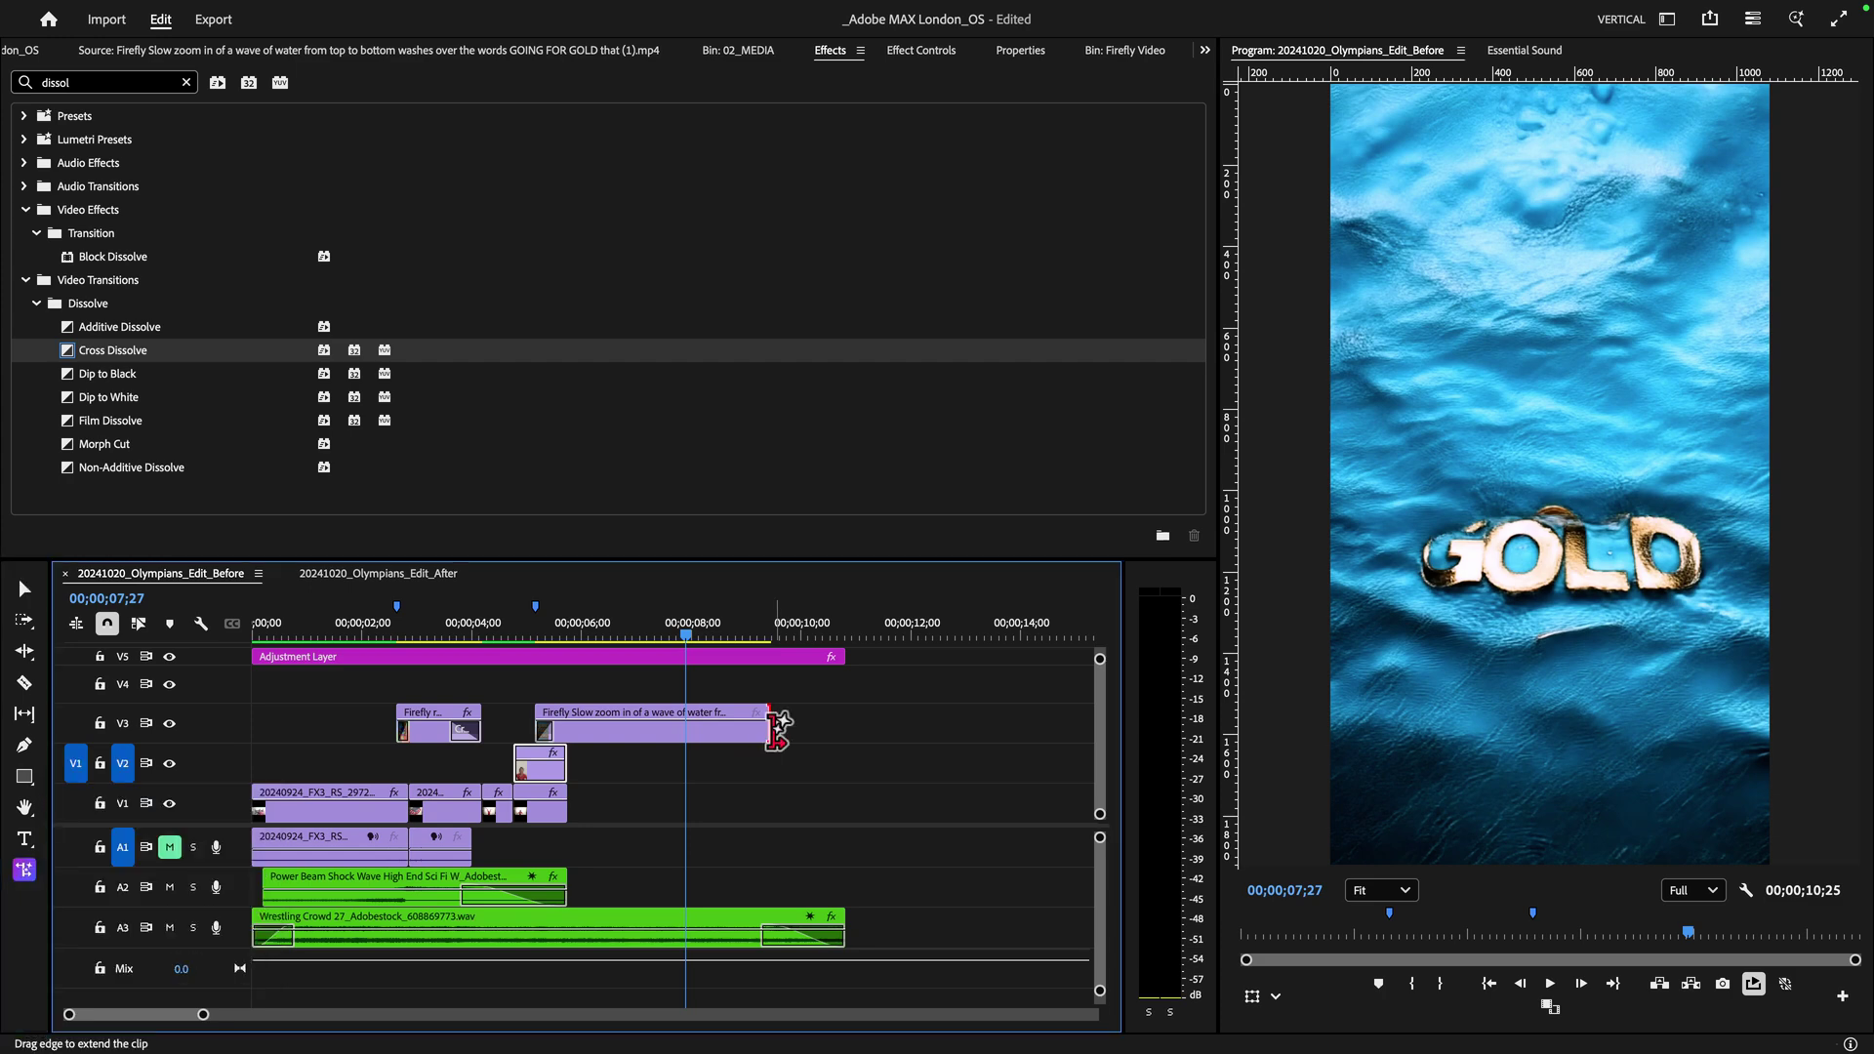
{"action": "left_click_drag", "start_coordinate": [777, 727], "coordinate": [848, 765]}
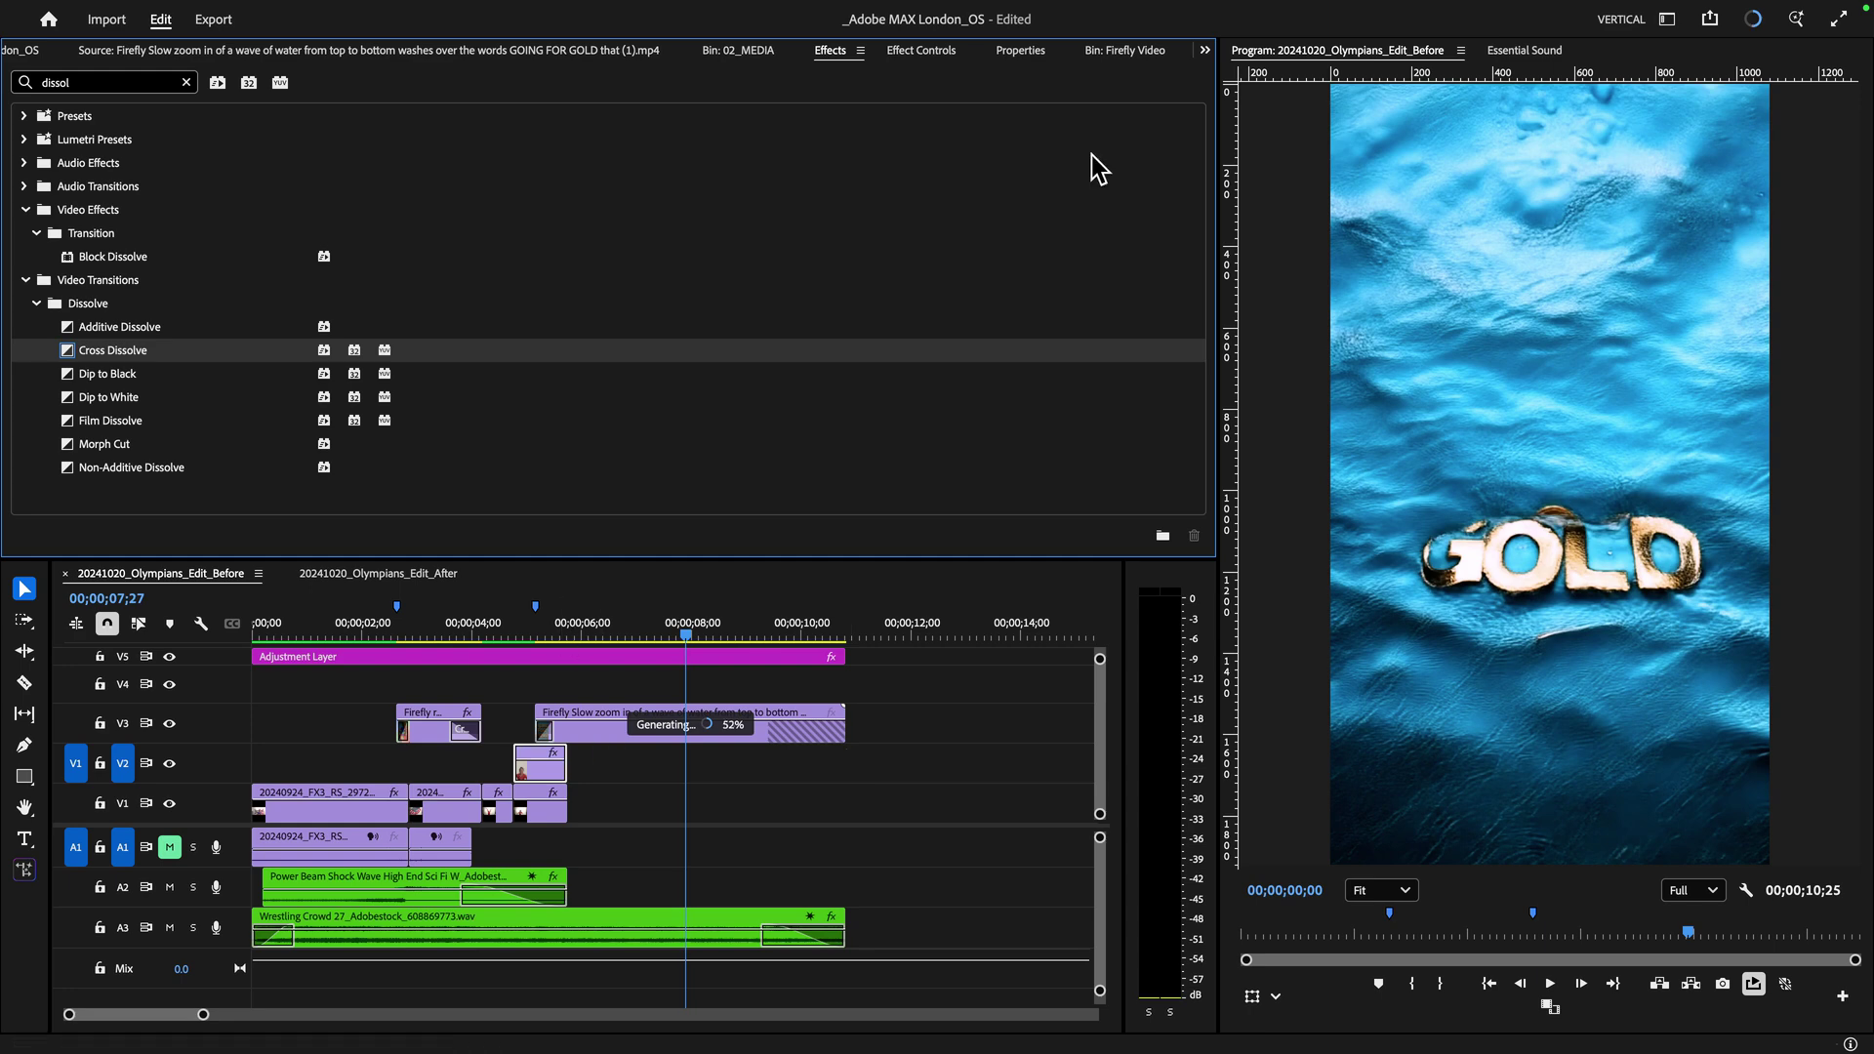
Step: Search stock sound effects for 'giant splash' and add Giant Splash 20 to track A1
{"action": "left_click", "coordinate": [1538, 50]}
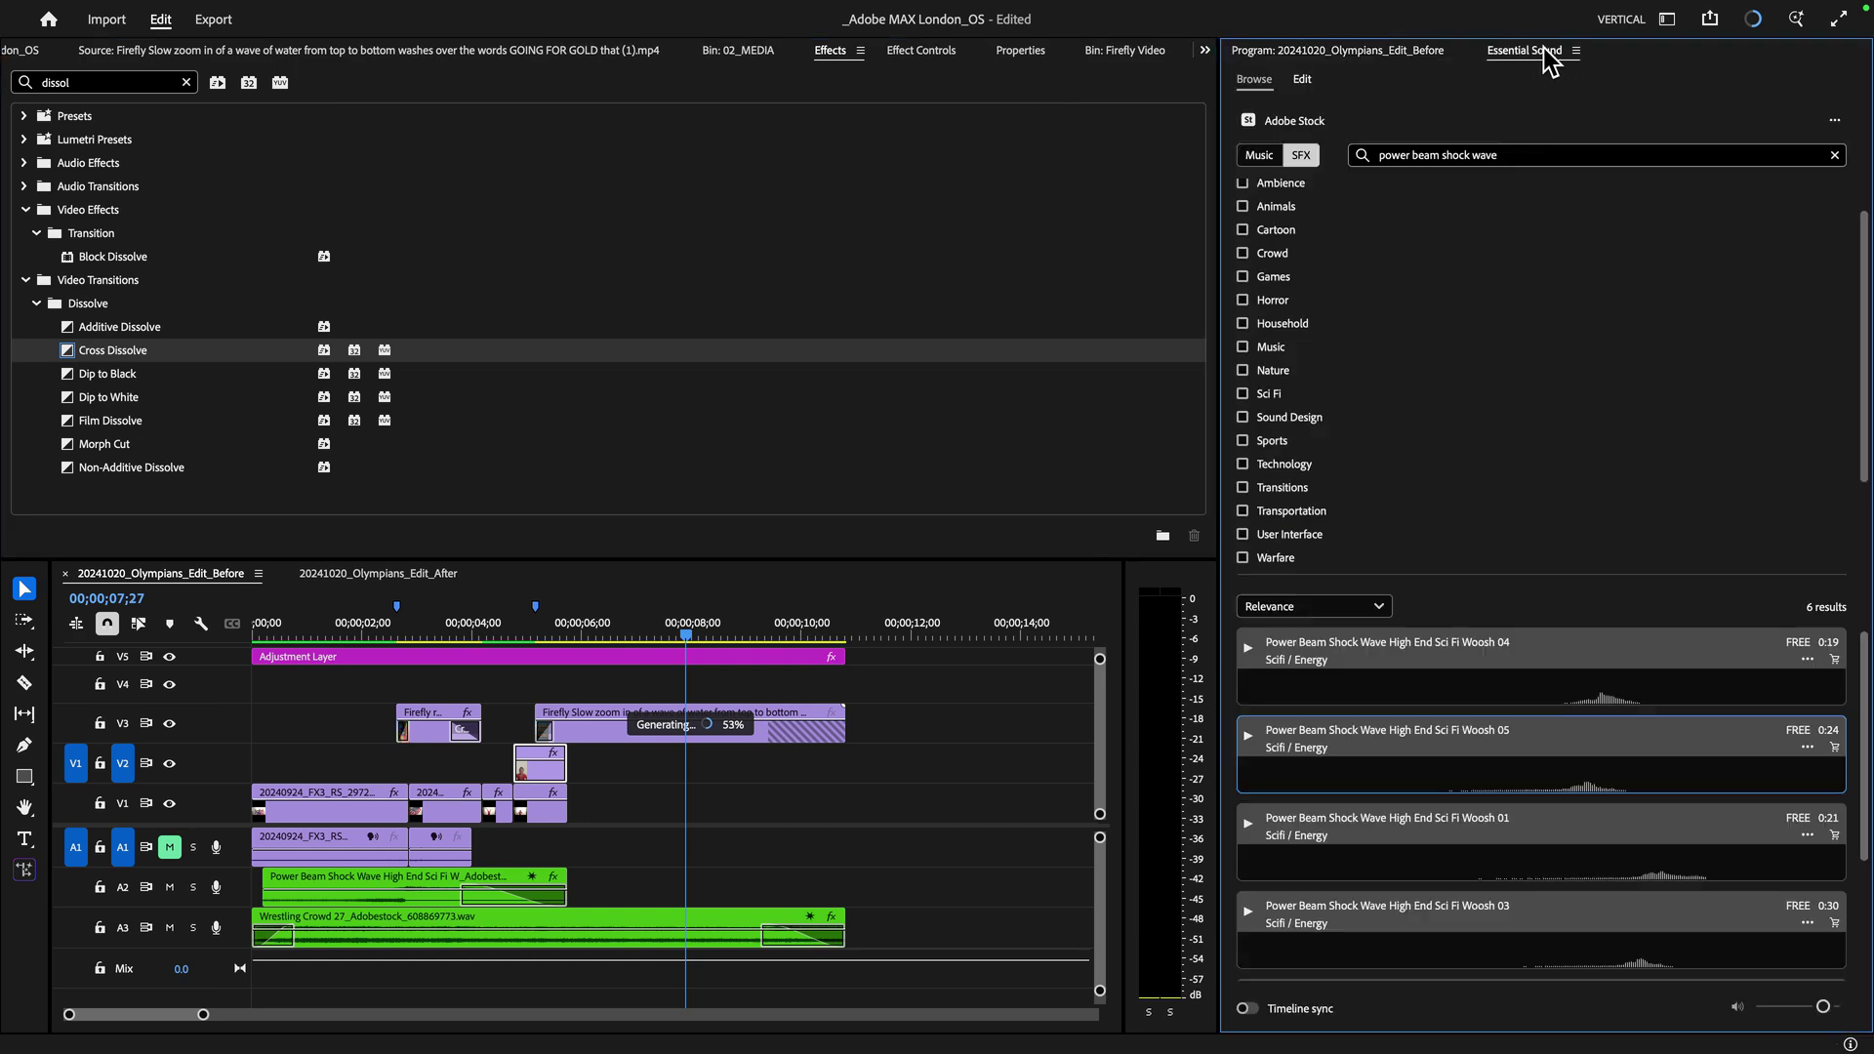
{"action": "left_click", "coordinate": [1516, 151]}
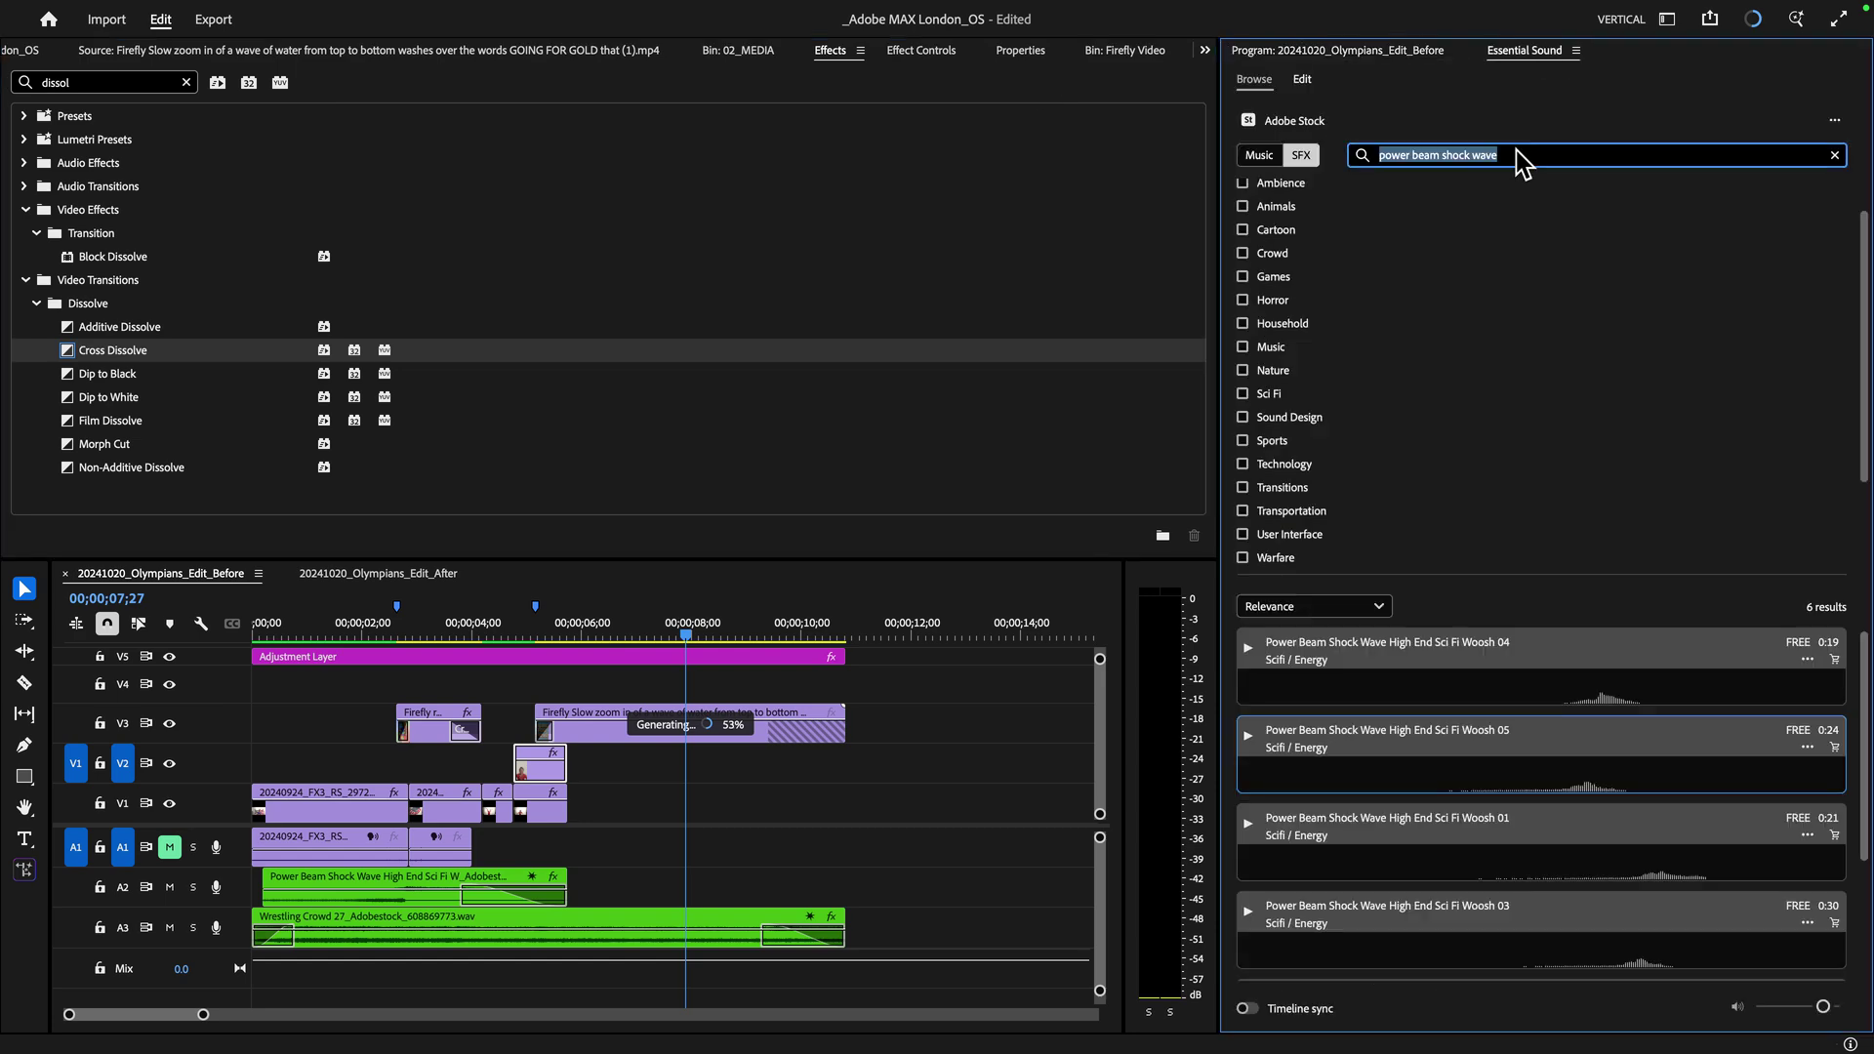
{"action": "type", "text": "g"}
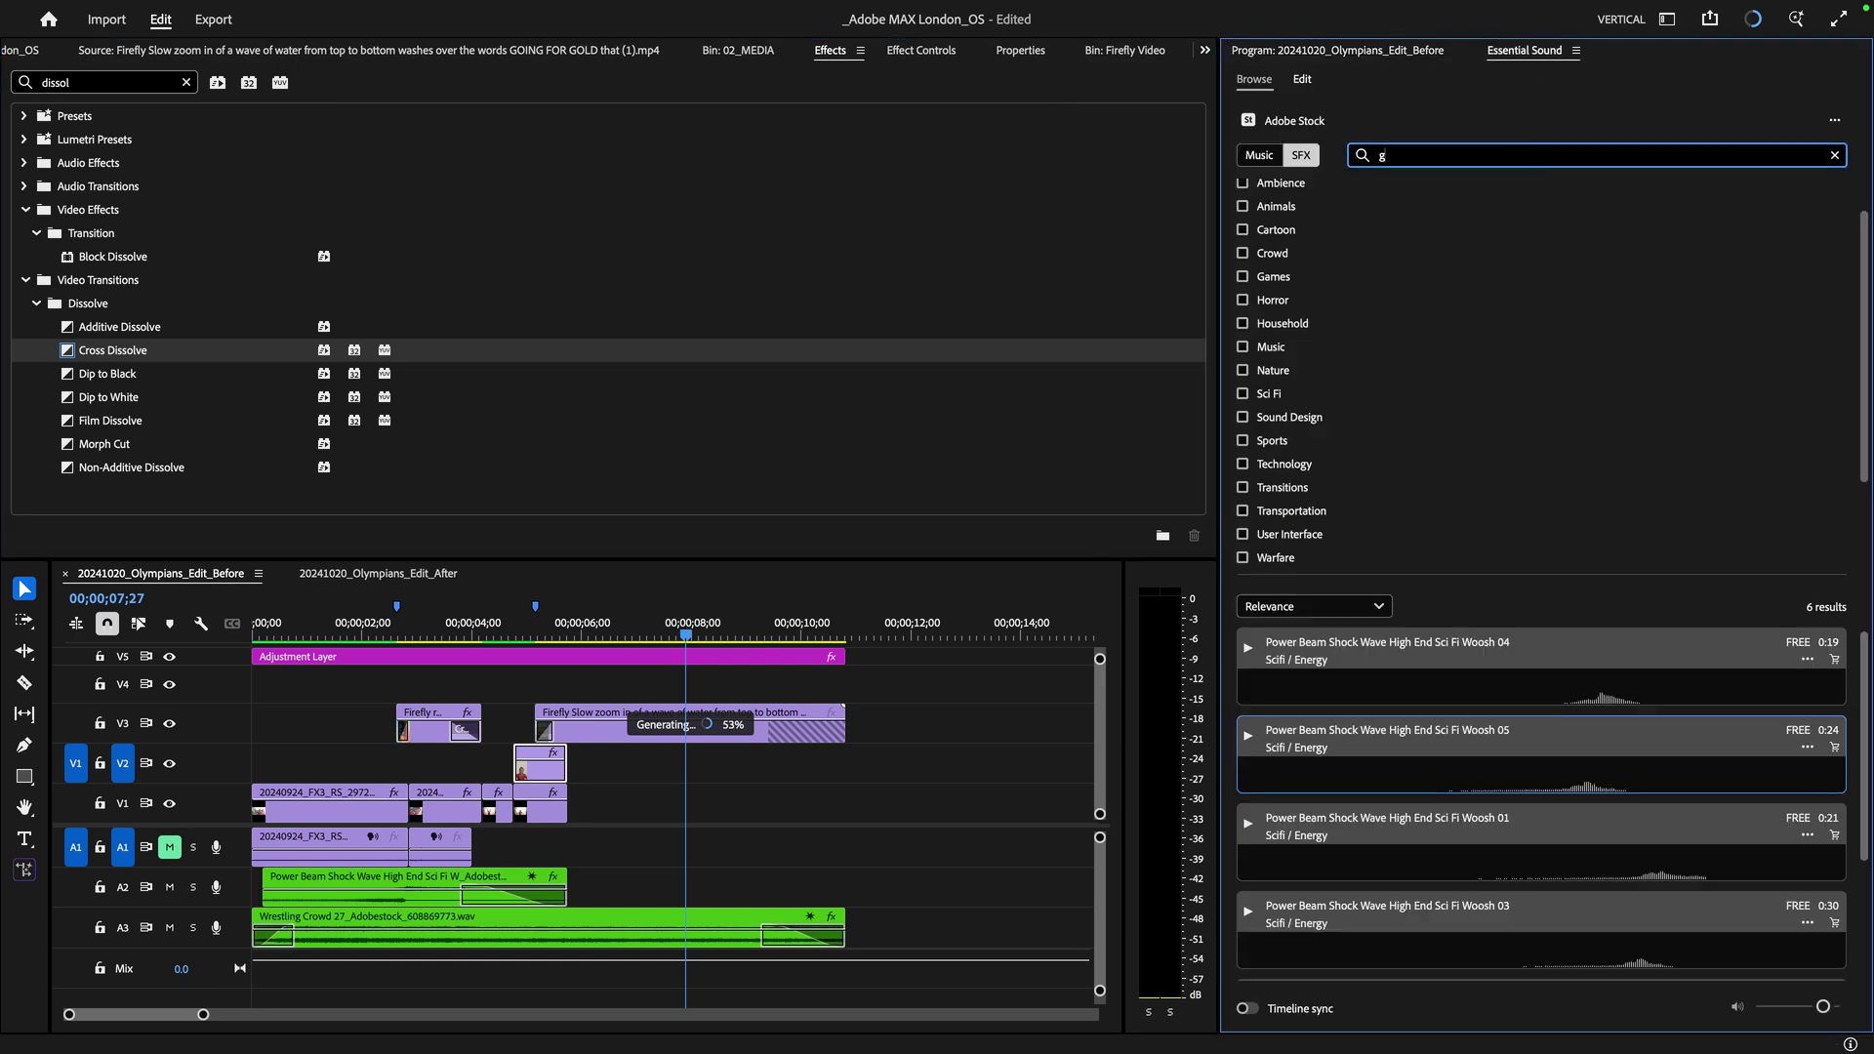
{"action": "type", "text": "iant splash"}
{"action": "key", "text": "Return"}
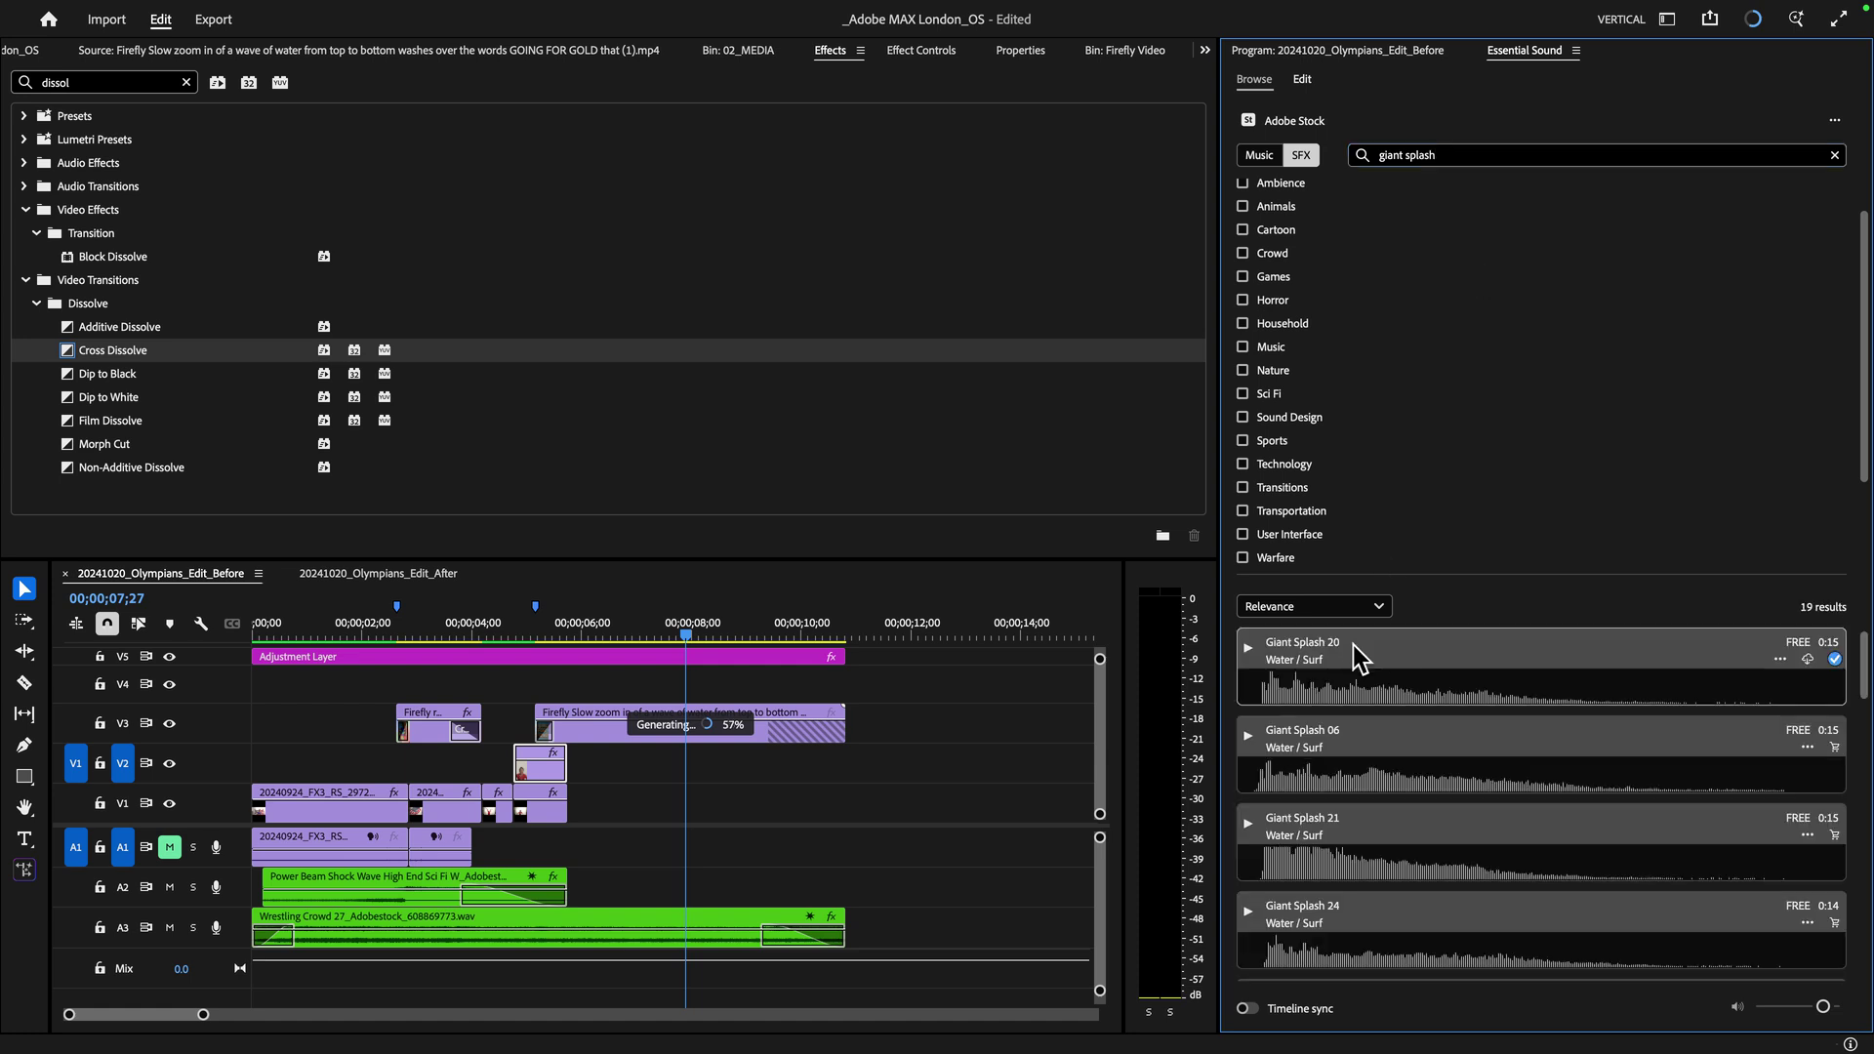
{"action": "left_click_drag", "start_coordinate": [1353, 646], "coordinate": [559, 855]}
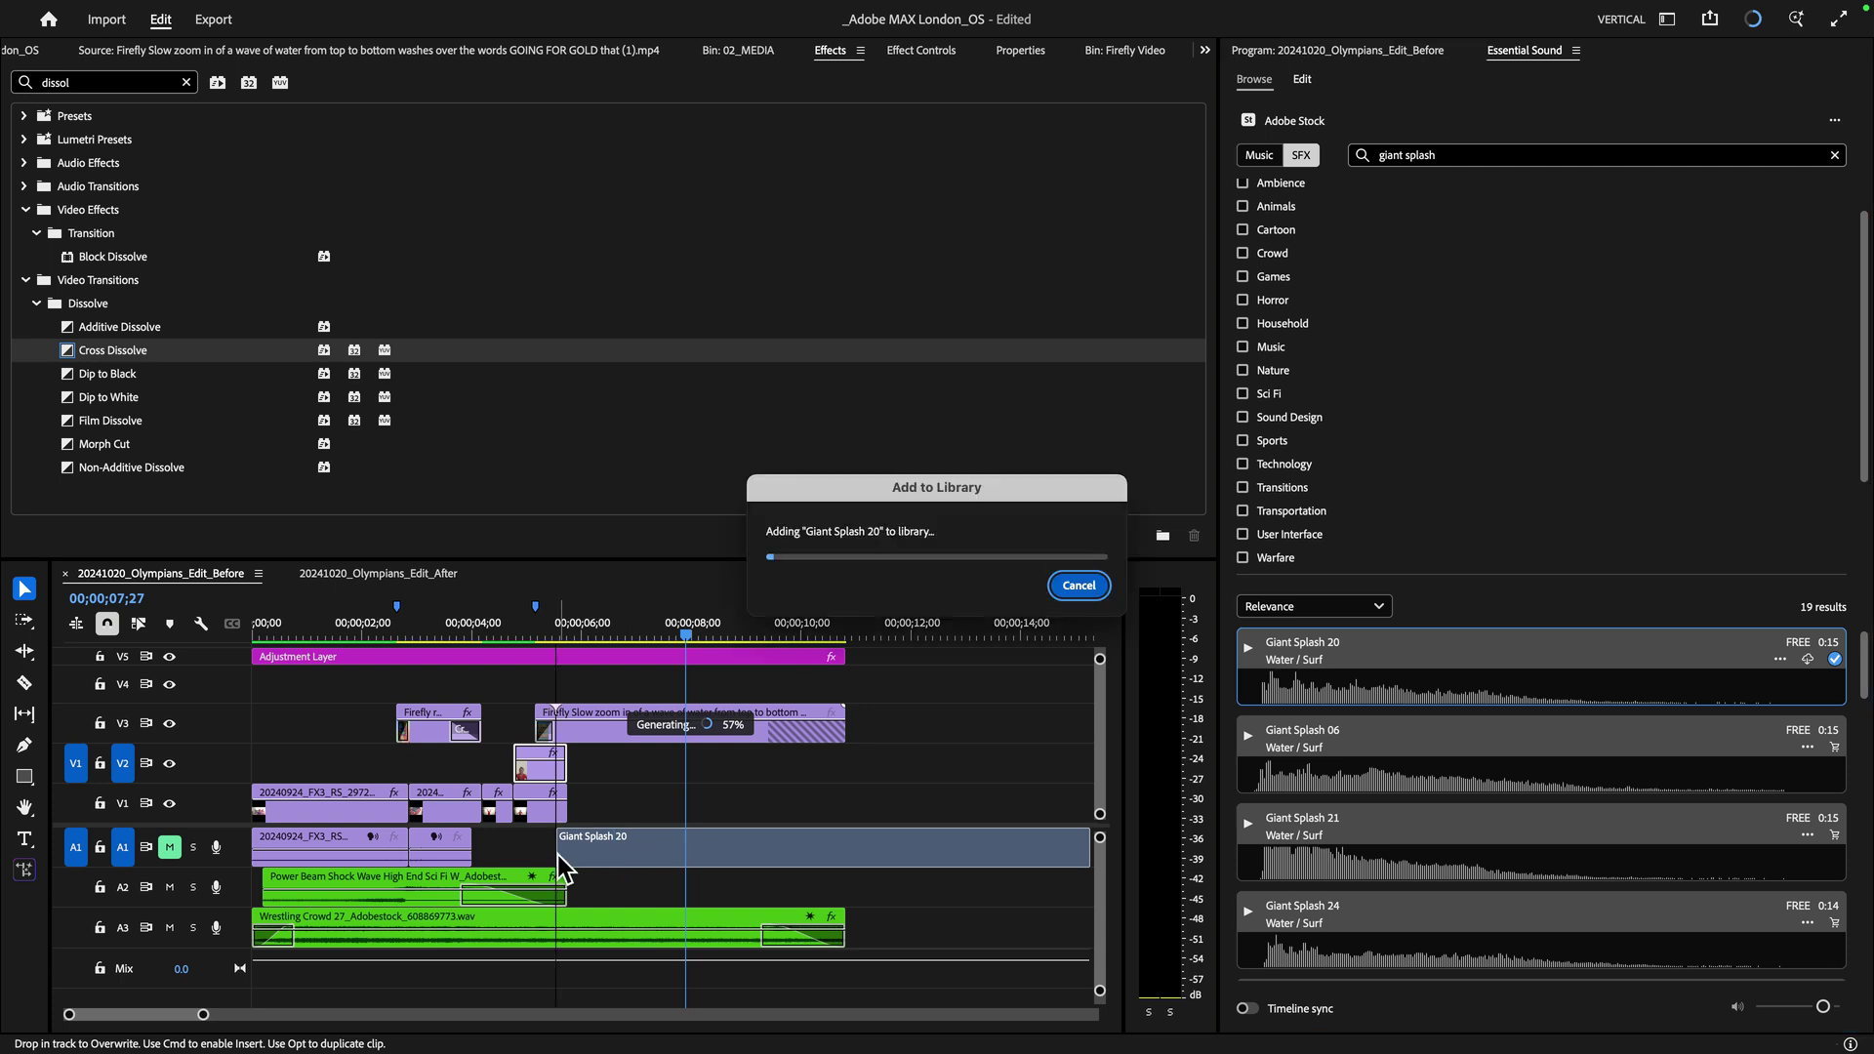
Step: Cut Giant Splash 20 at the adjustment layer's end, delete the remainder, and fade it in and out
{"action": "key", "text": "c"}
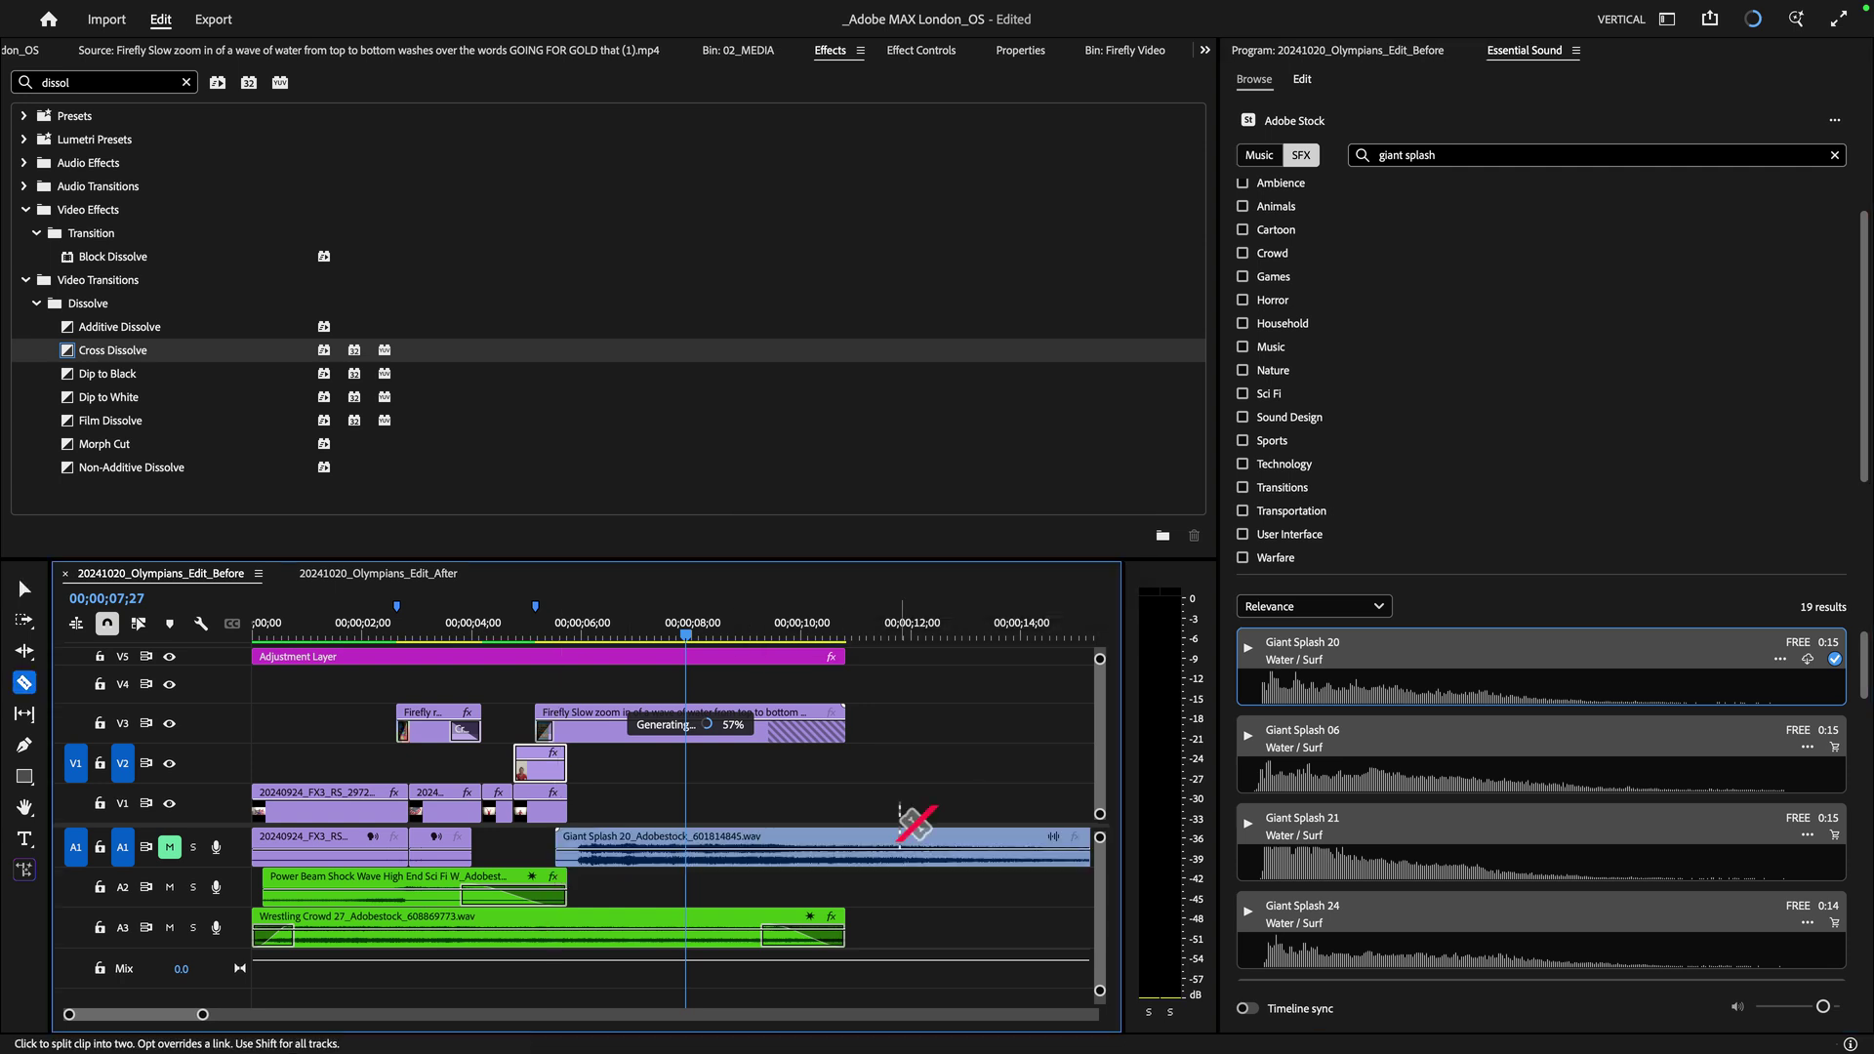
{"action": "left_click", "coordinate": [846, 851]}
{"action": "key", "text": "v"}
{"action": "left_click", "coordinate": [849, 857]}
{"action": "key", "text": "Delete"}
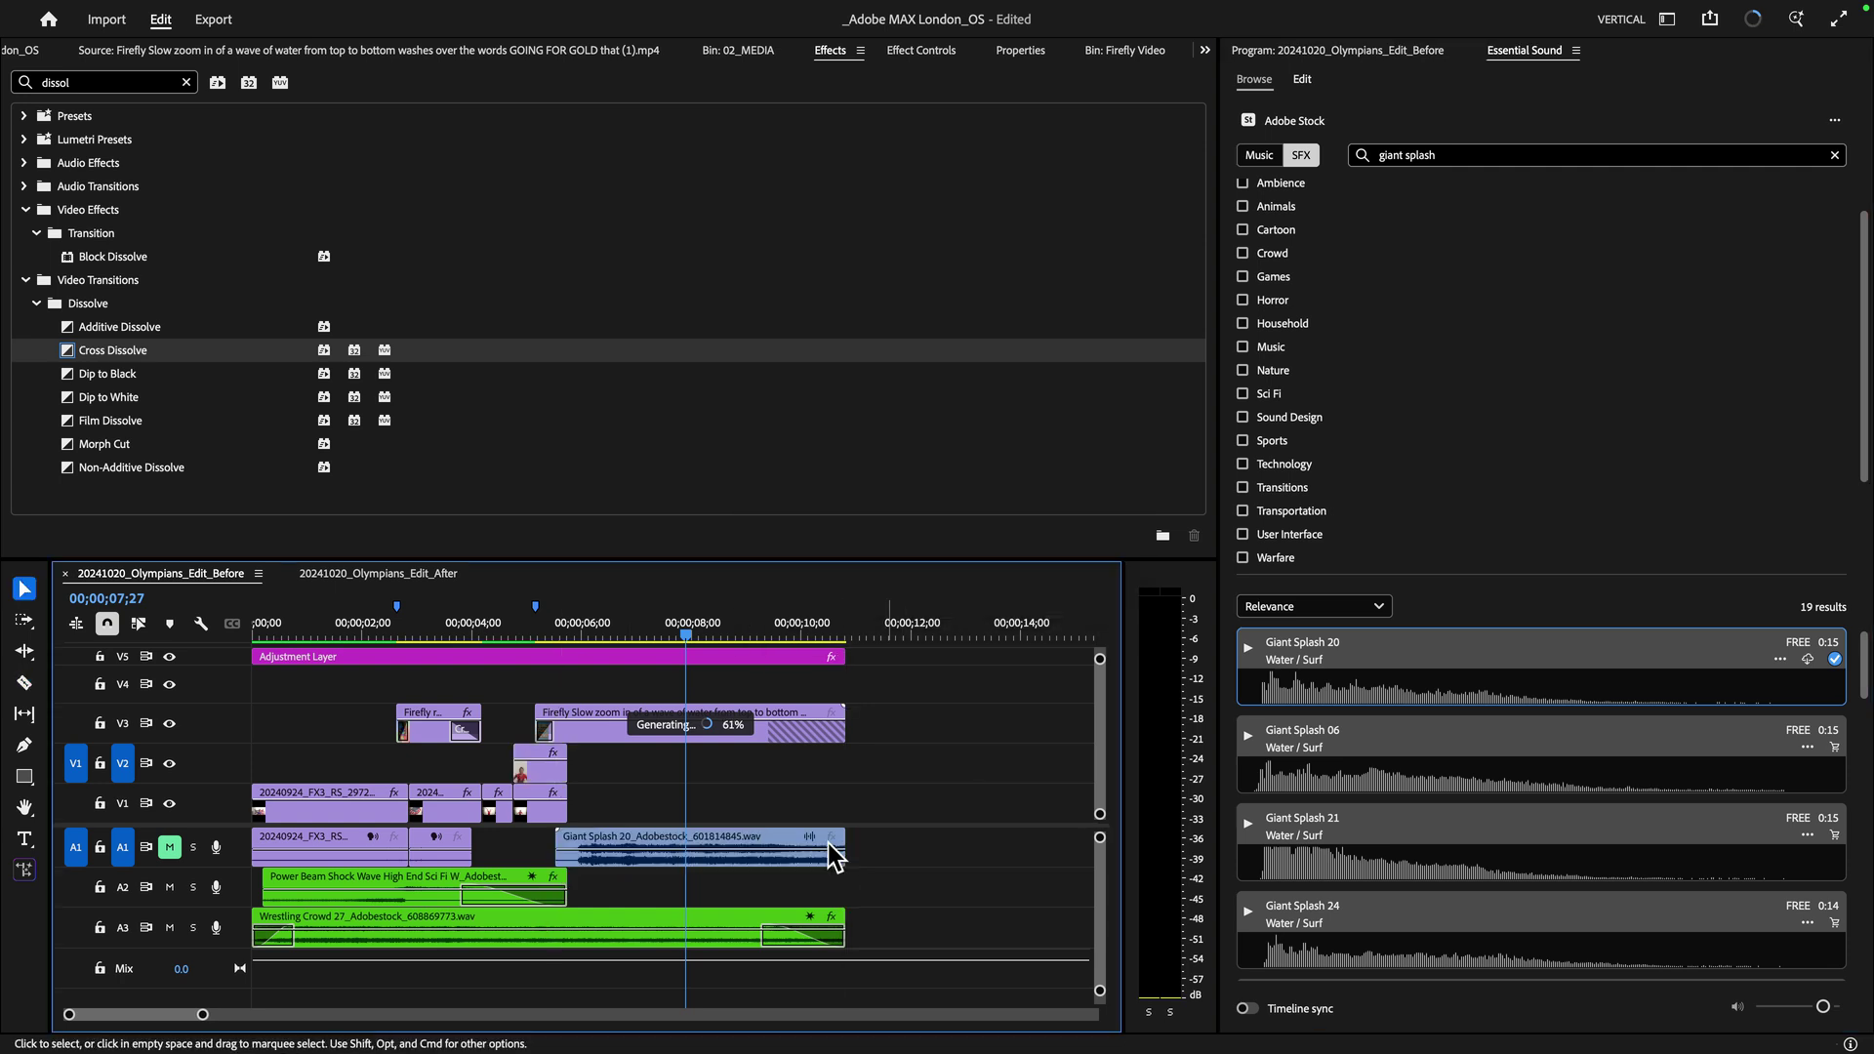
{"action": "left_click", "coordinate": [739, 849]}
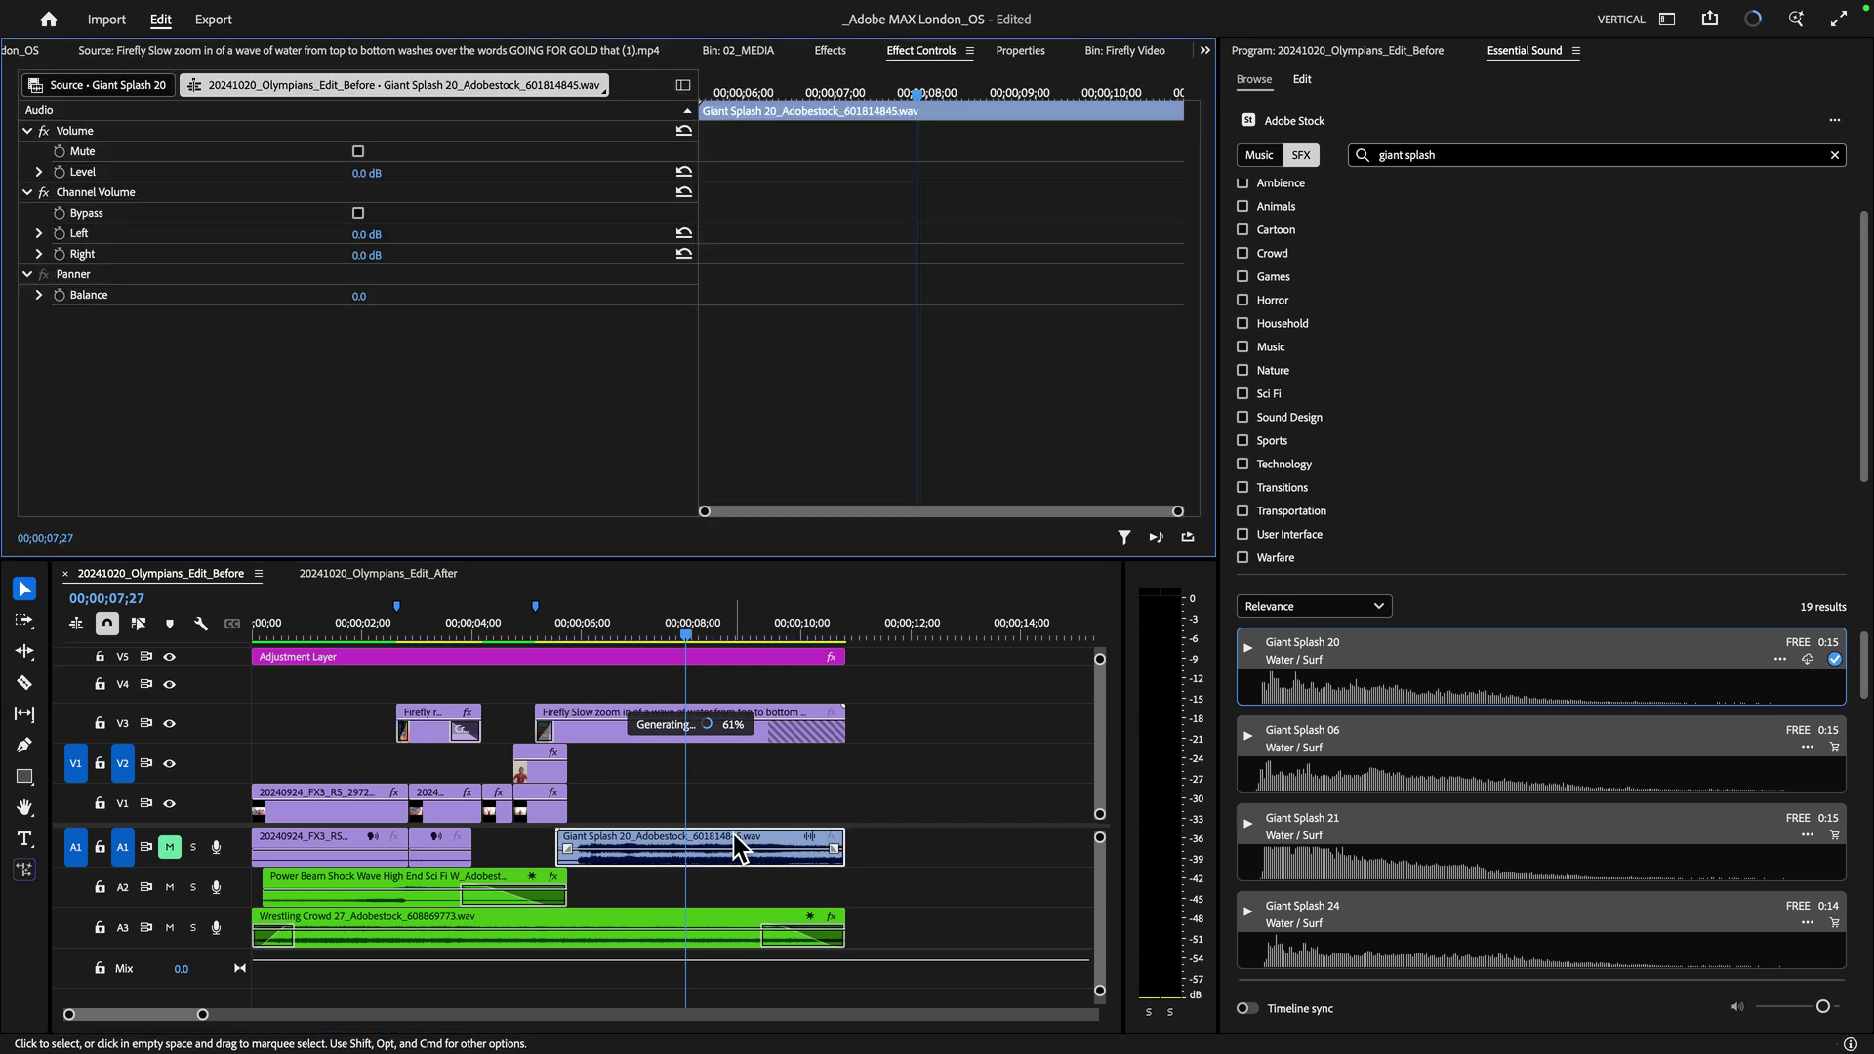
{"action": "left_click_drag", "start_coordinate": [569, 848], "coordinate": [627, 860]}
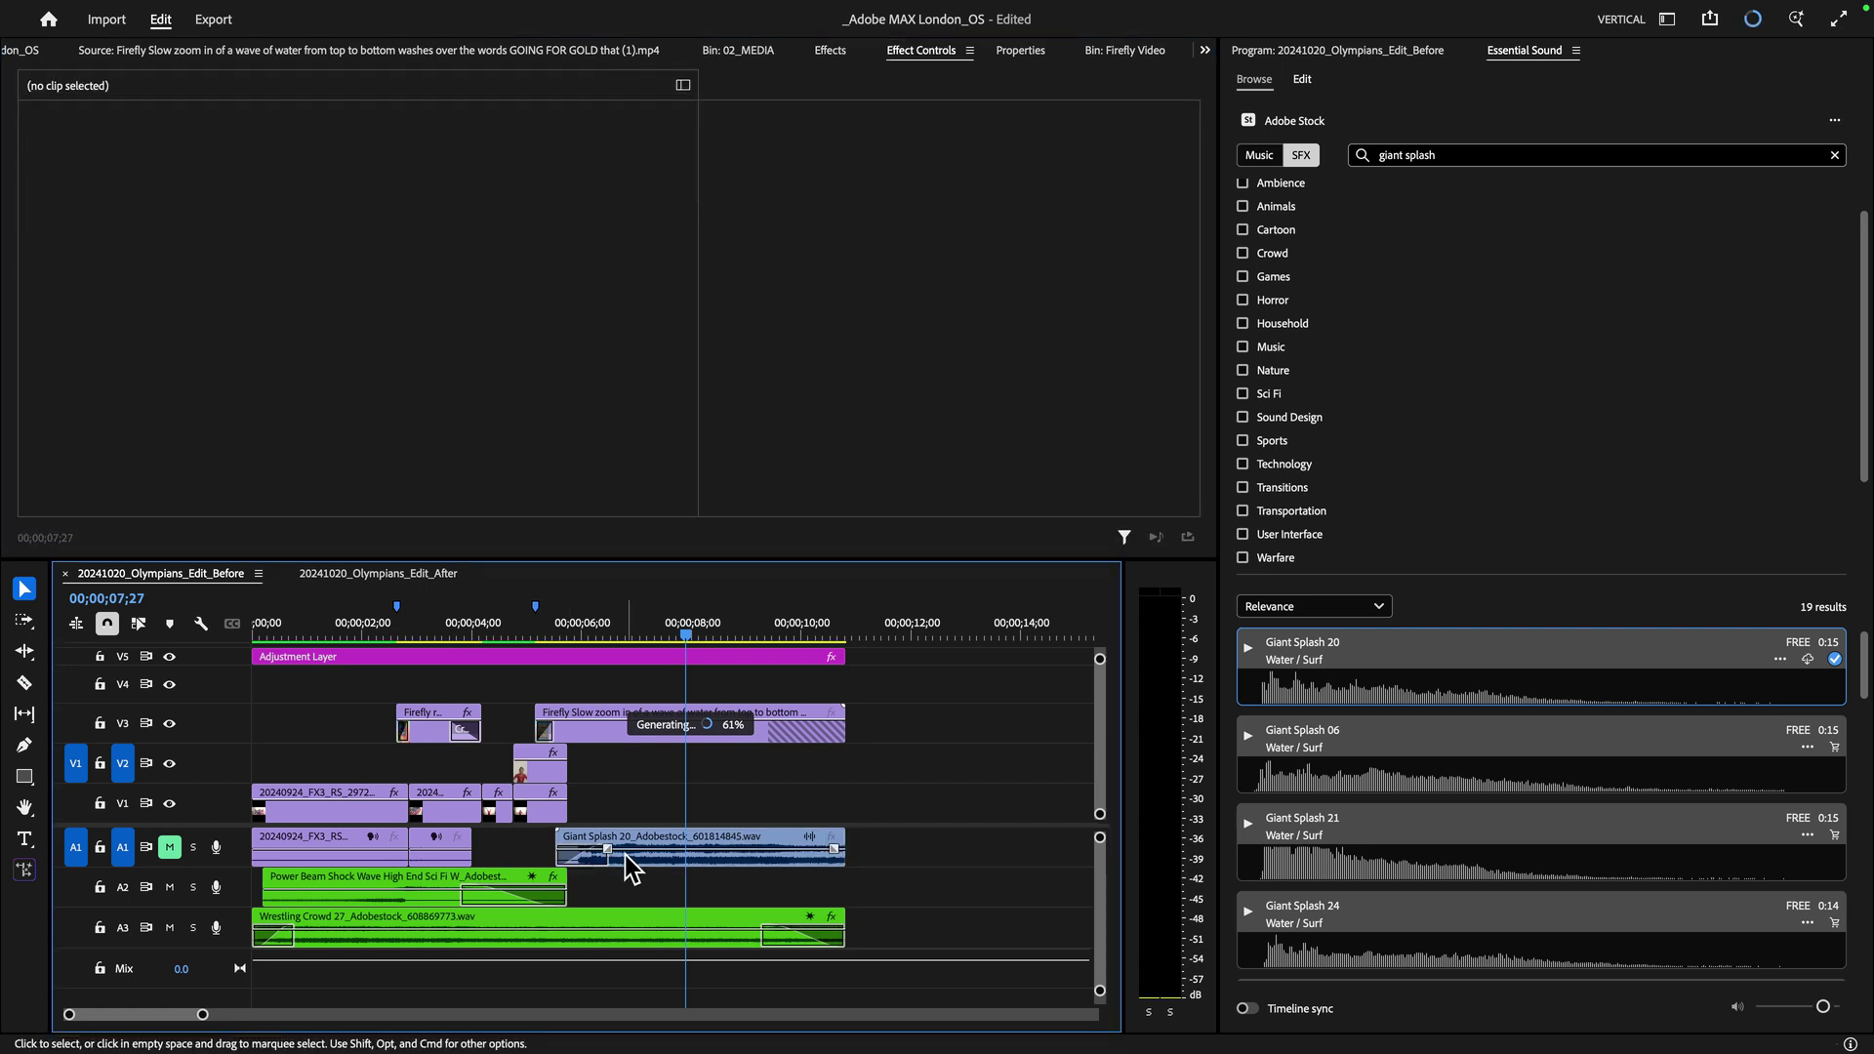
{"action": "left_click_drag", "start_coordinate": [834, 850], "coordinate": [787, 851]}
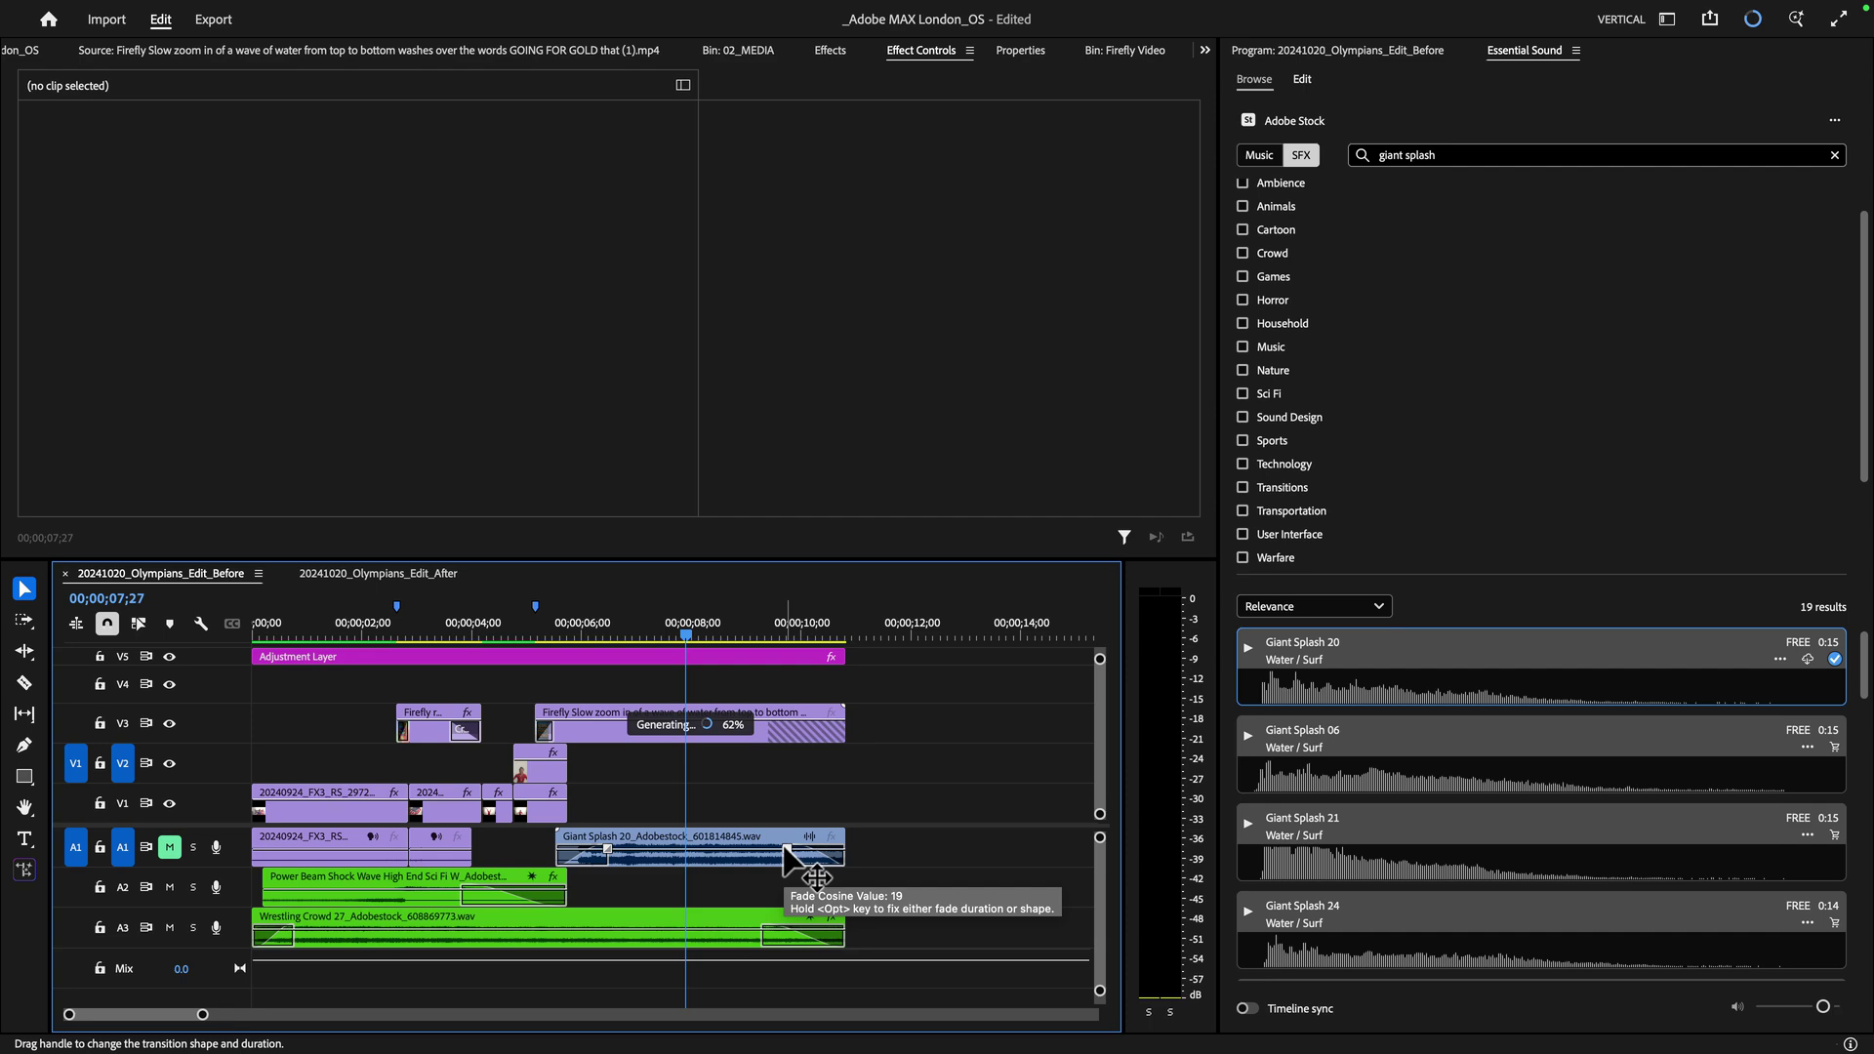
Step: Switch to the After sequence, show 02_MEDIA as thumbnails, and scrub back to the gymnast shot
{"action": "left_click", "coordinate": [363, 573]}
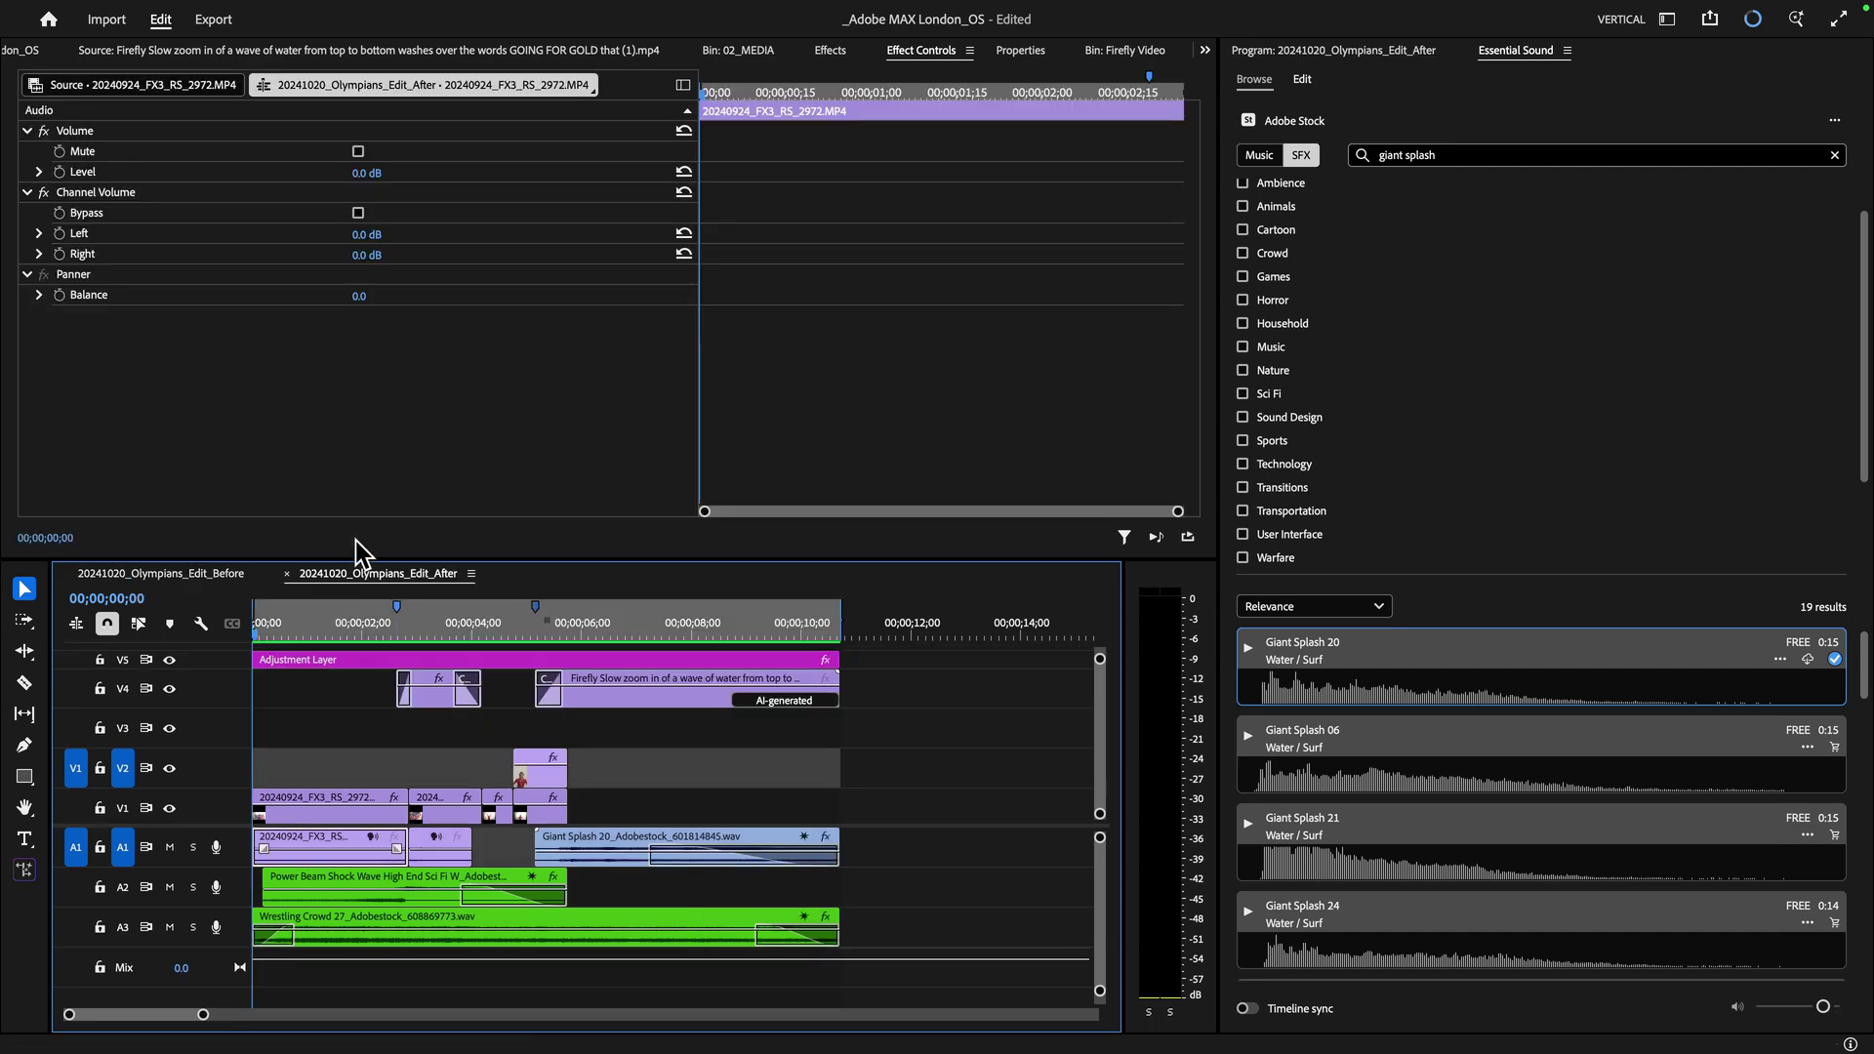
{"action": "left_click", "coordinate": [20, 50]}
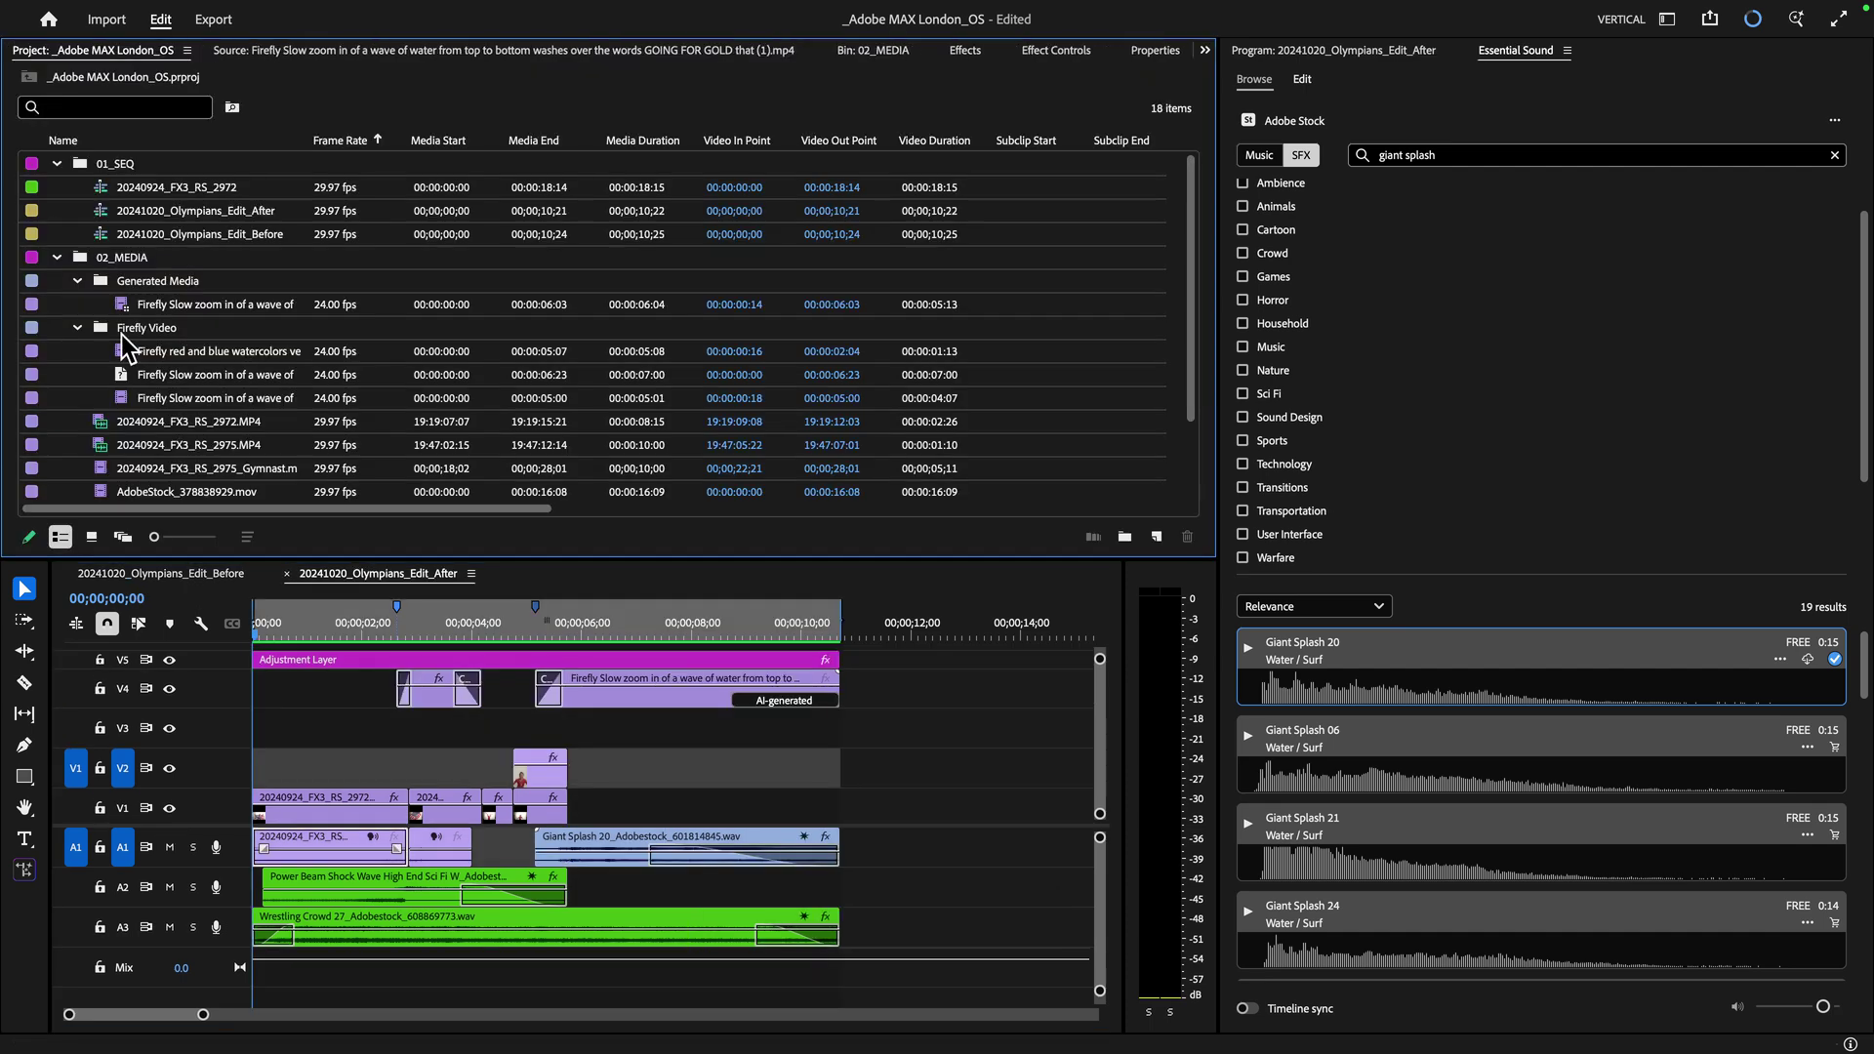
{"action": "key", "text": "ctrl+shift+period"}
{"action": "left_click", "coordinate": [576, 633]}
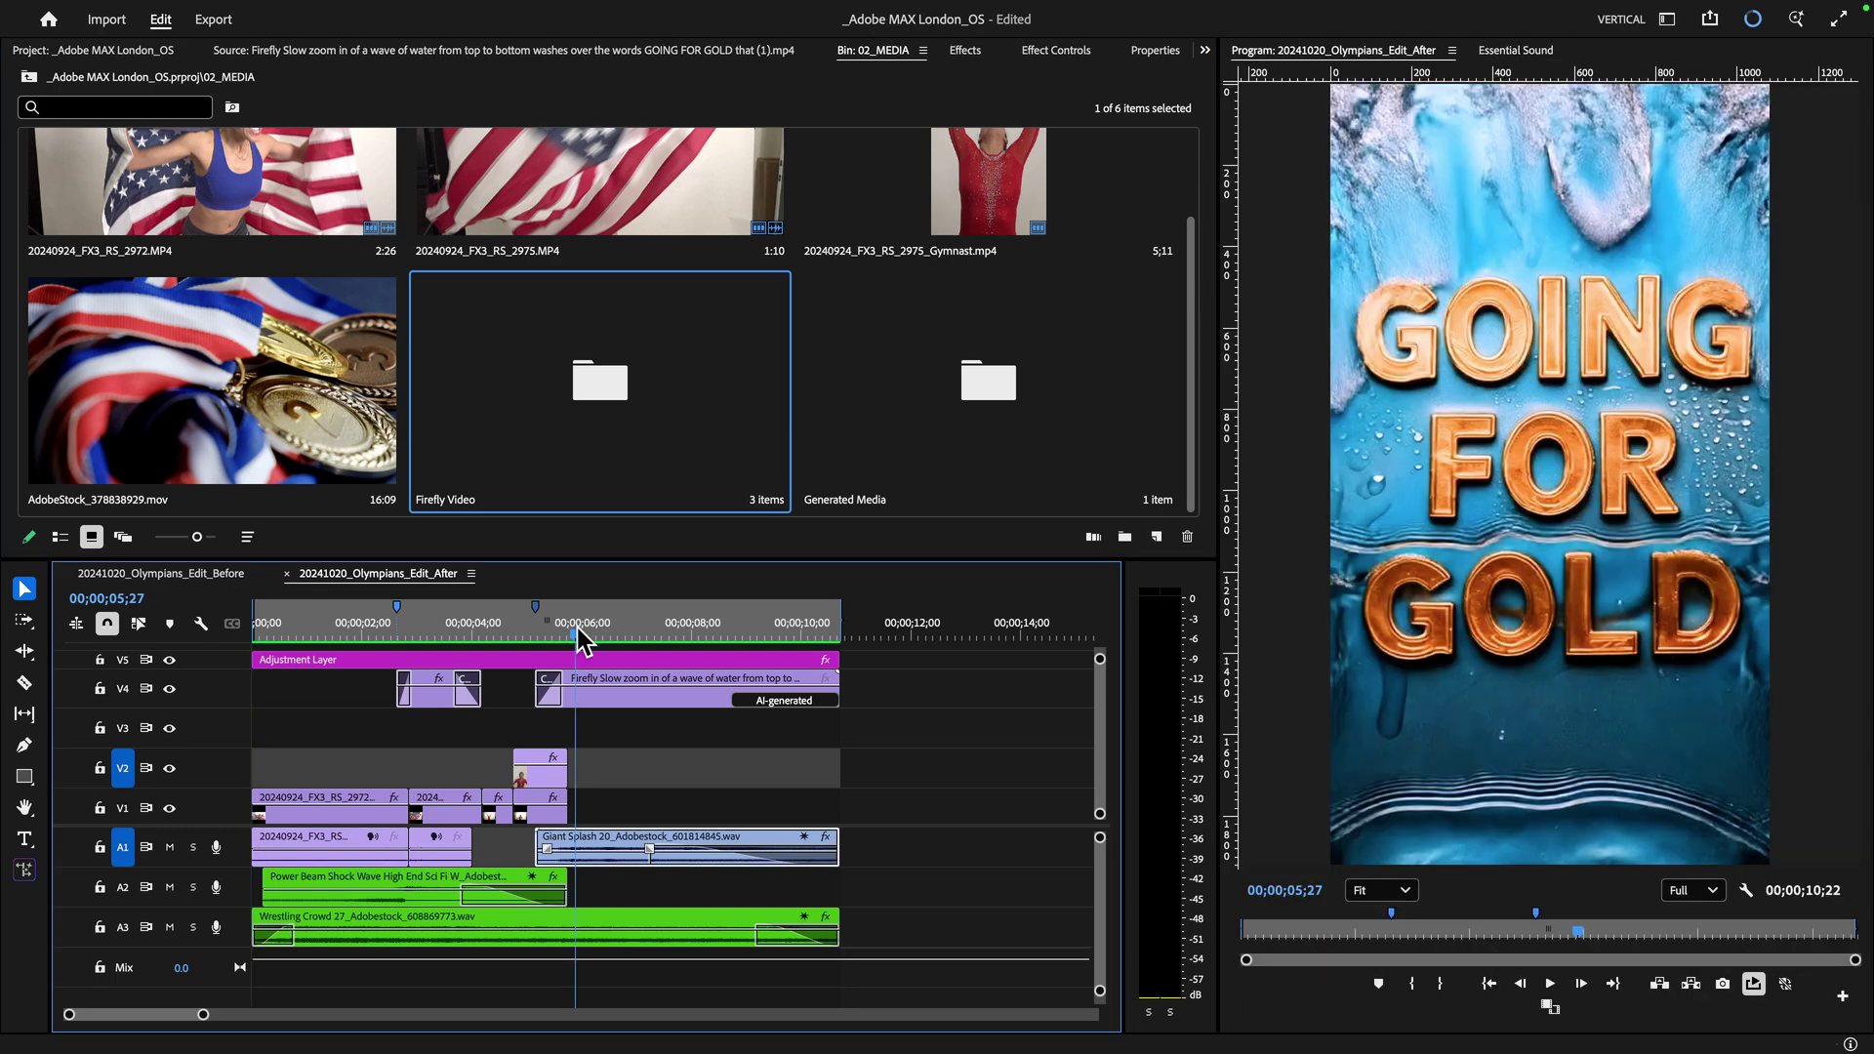
{"action": "left_click_drag", "start_coordinate": [574, 635], "coordinate": [732, 676]}
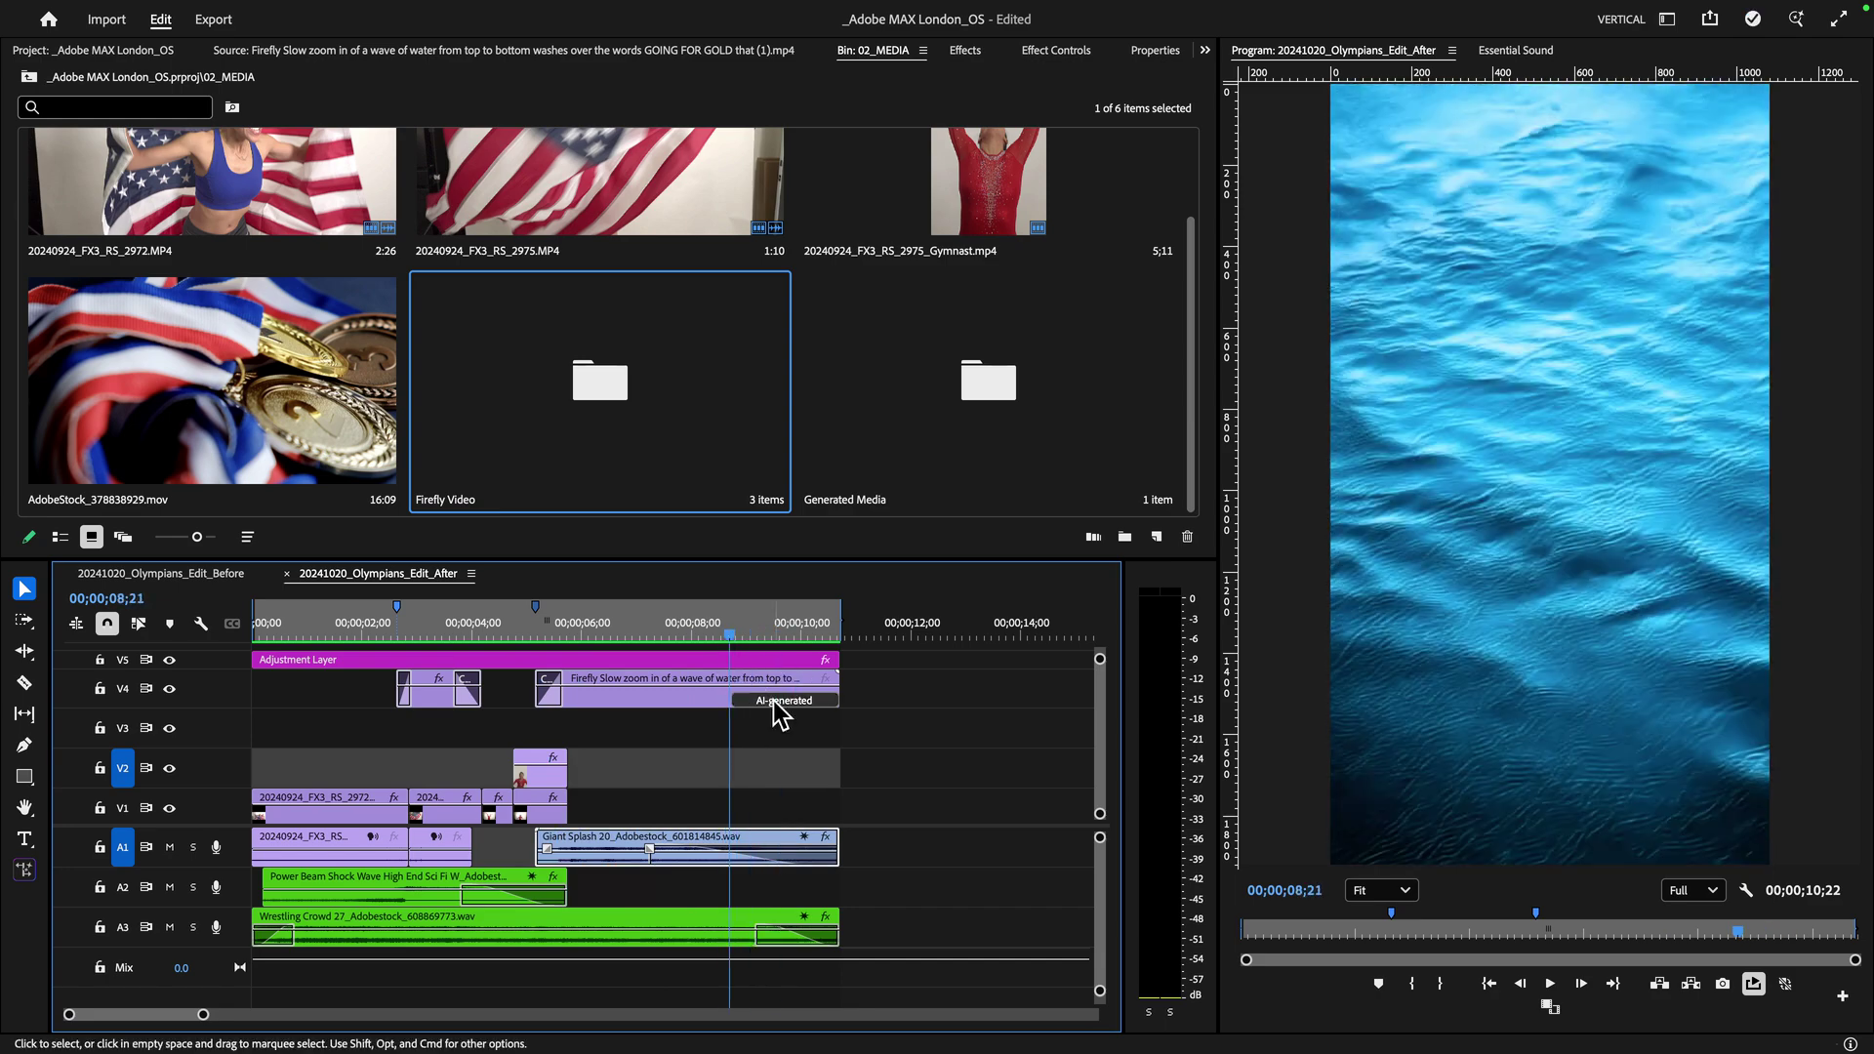
Step: Rate the V4 AI-generated extension as Good Output that transitions seamlessly, and submit the feedback
{"action": "left_click", "coordinate": [773, 701]}
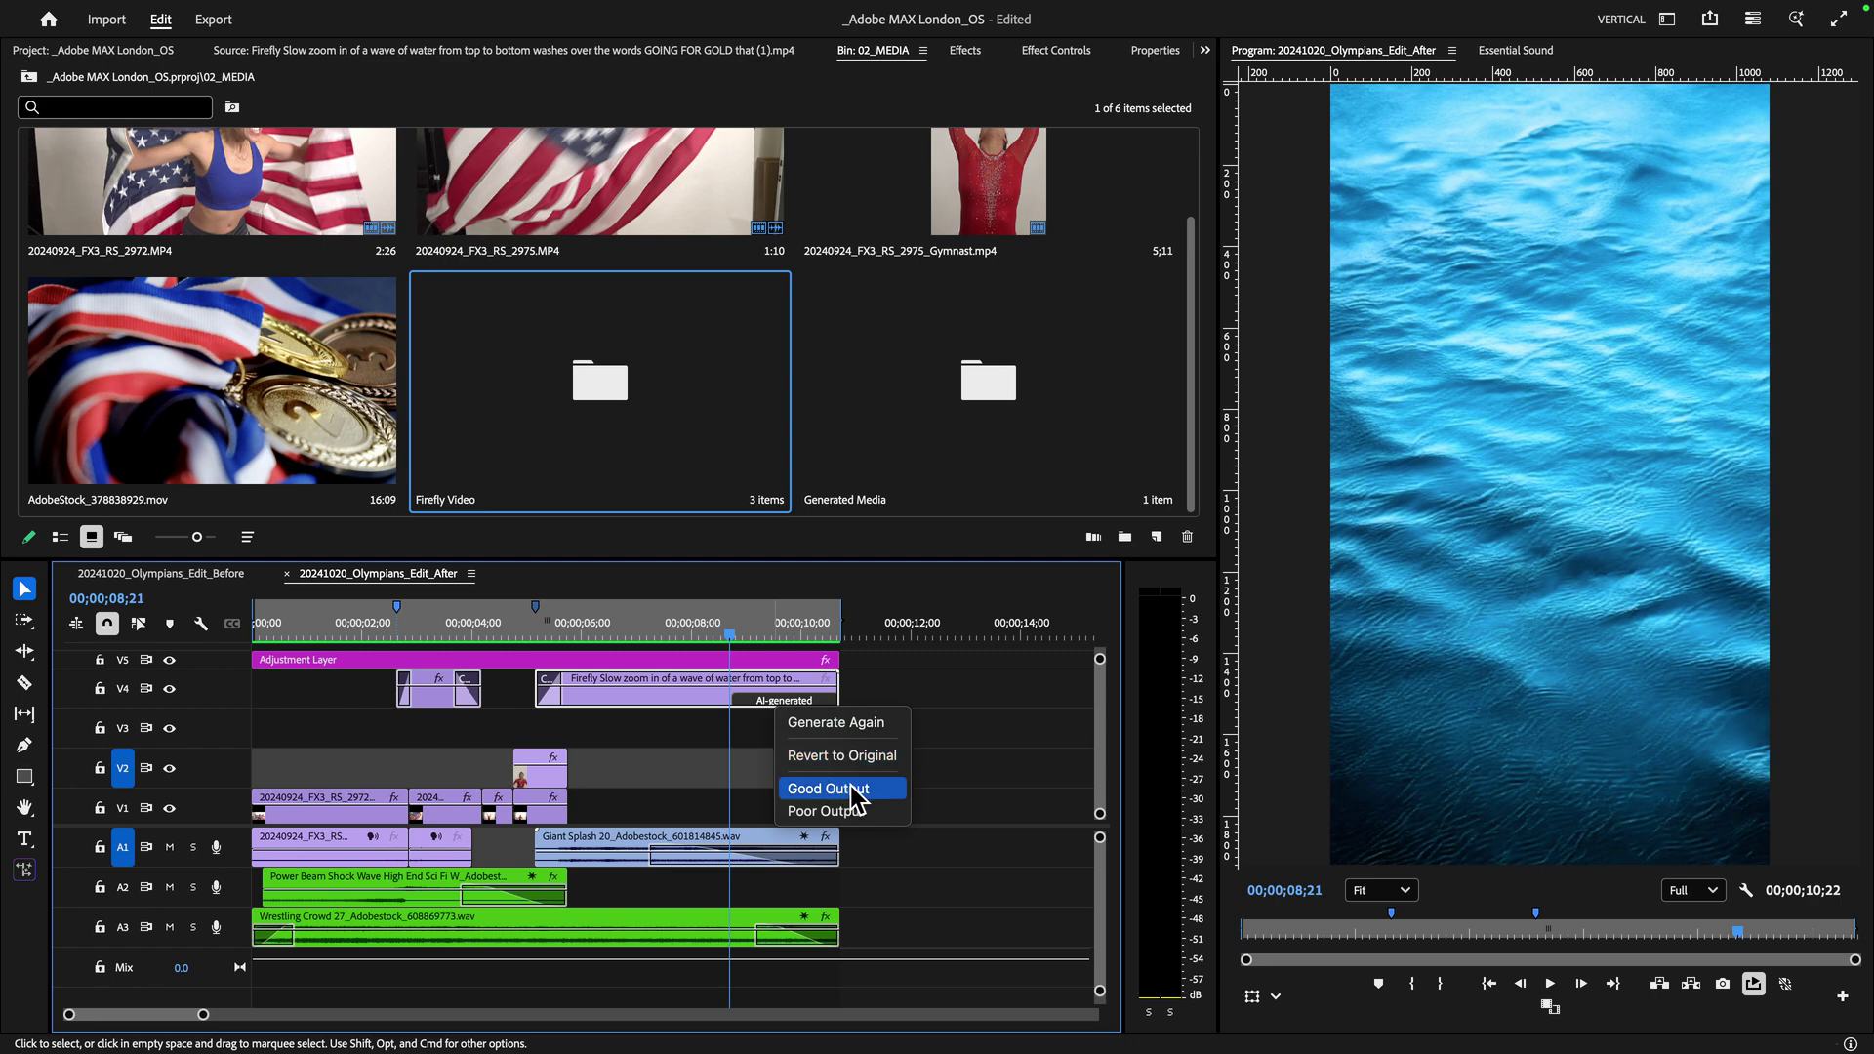
{"action": "left_click", "coordinate": [856, 793]}
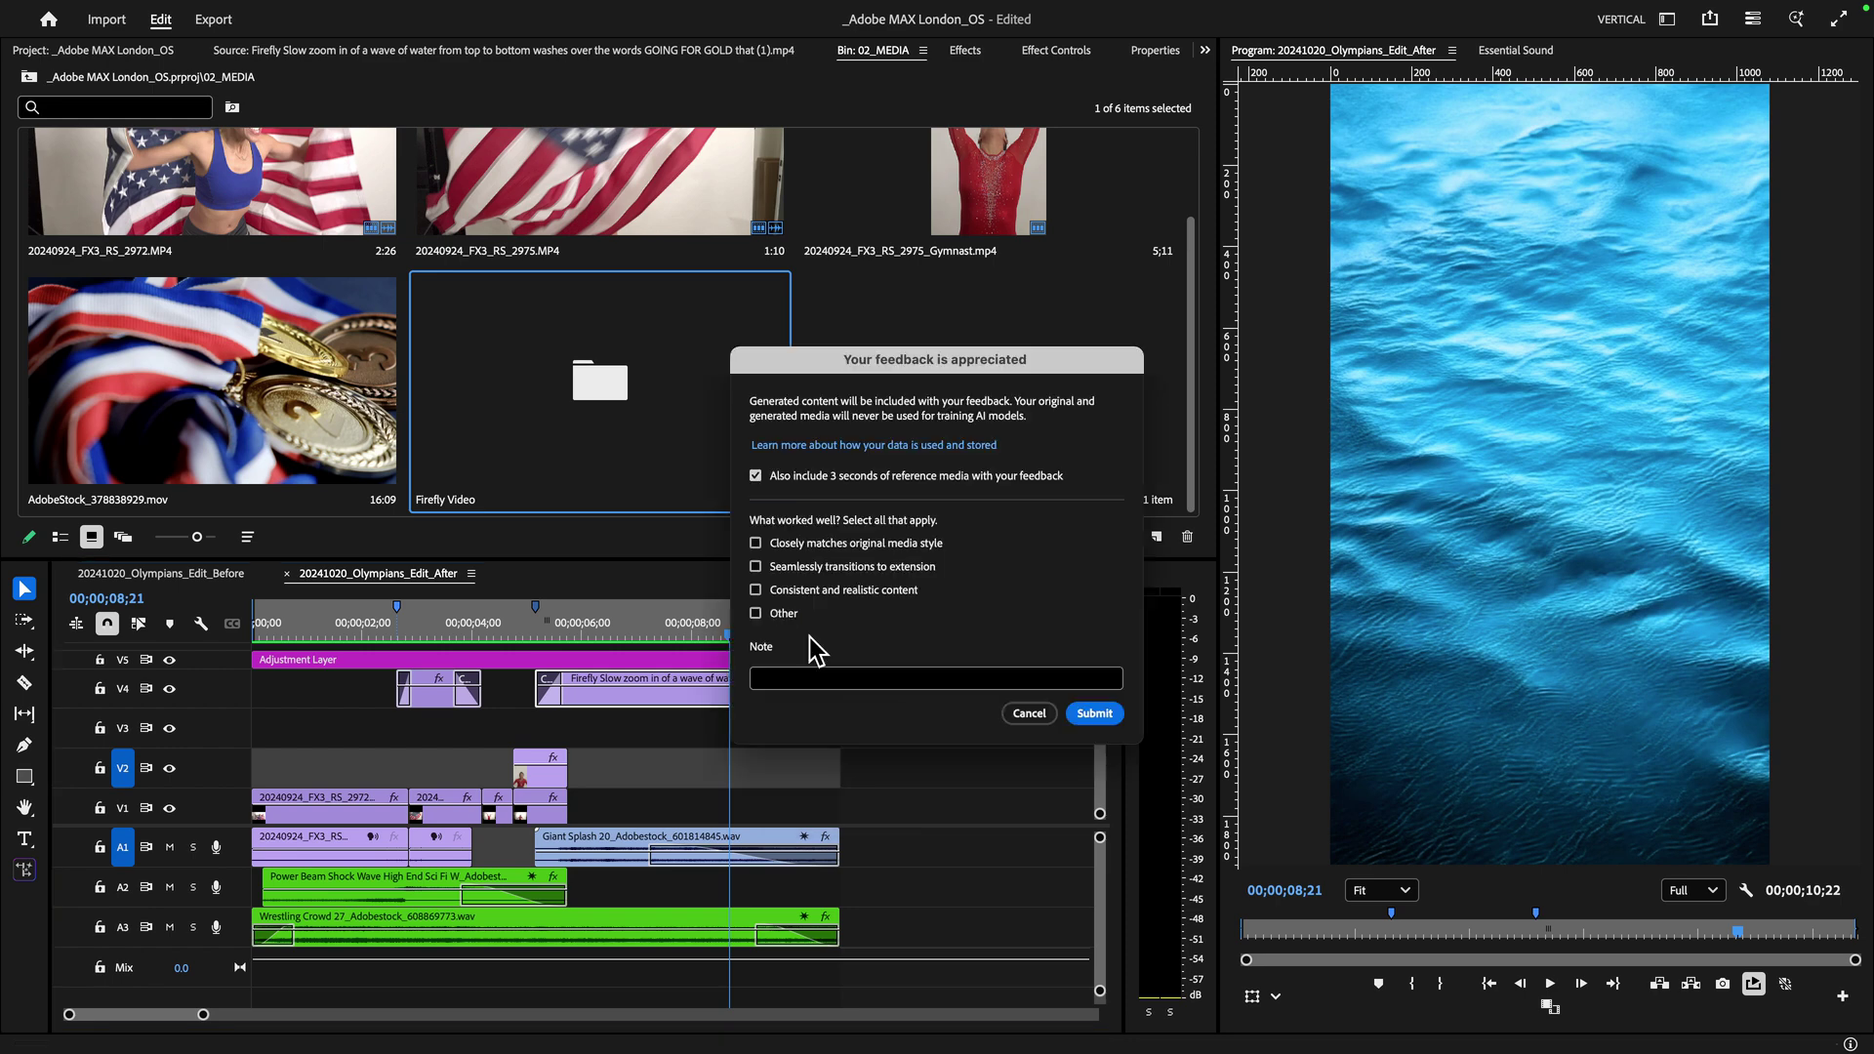
{"action": "left_click", "coordinate": [859, 566]}
{"action": "left_click", "coordinate": [1096, 713]}
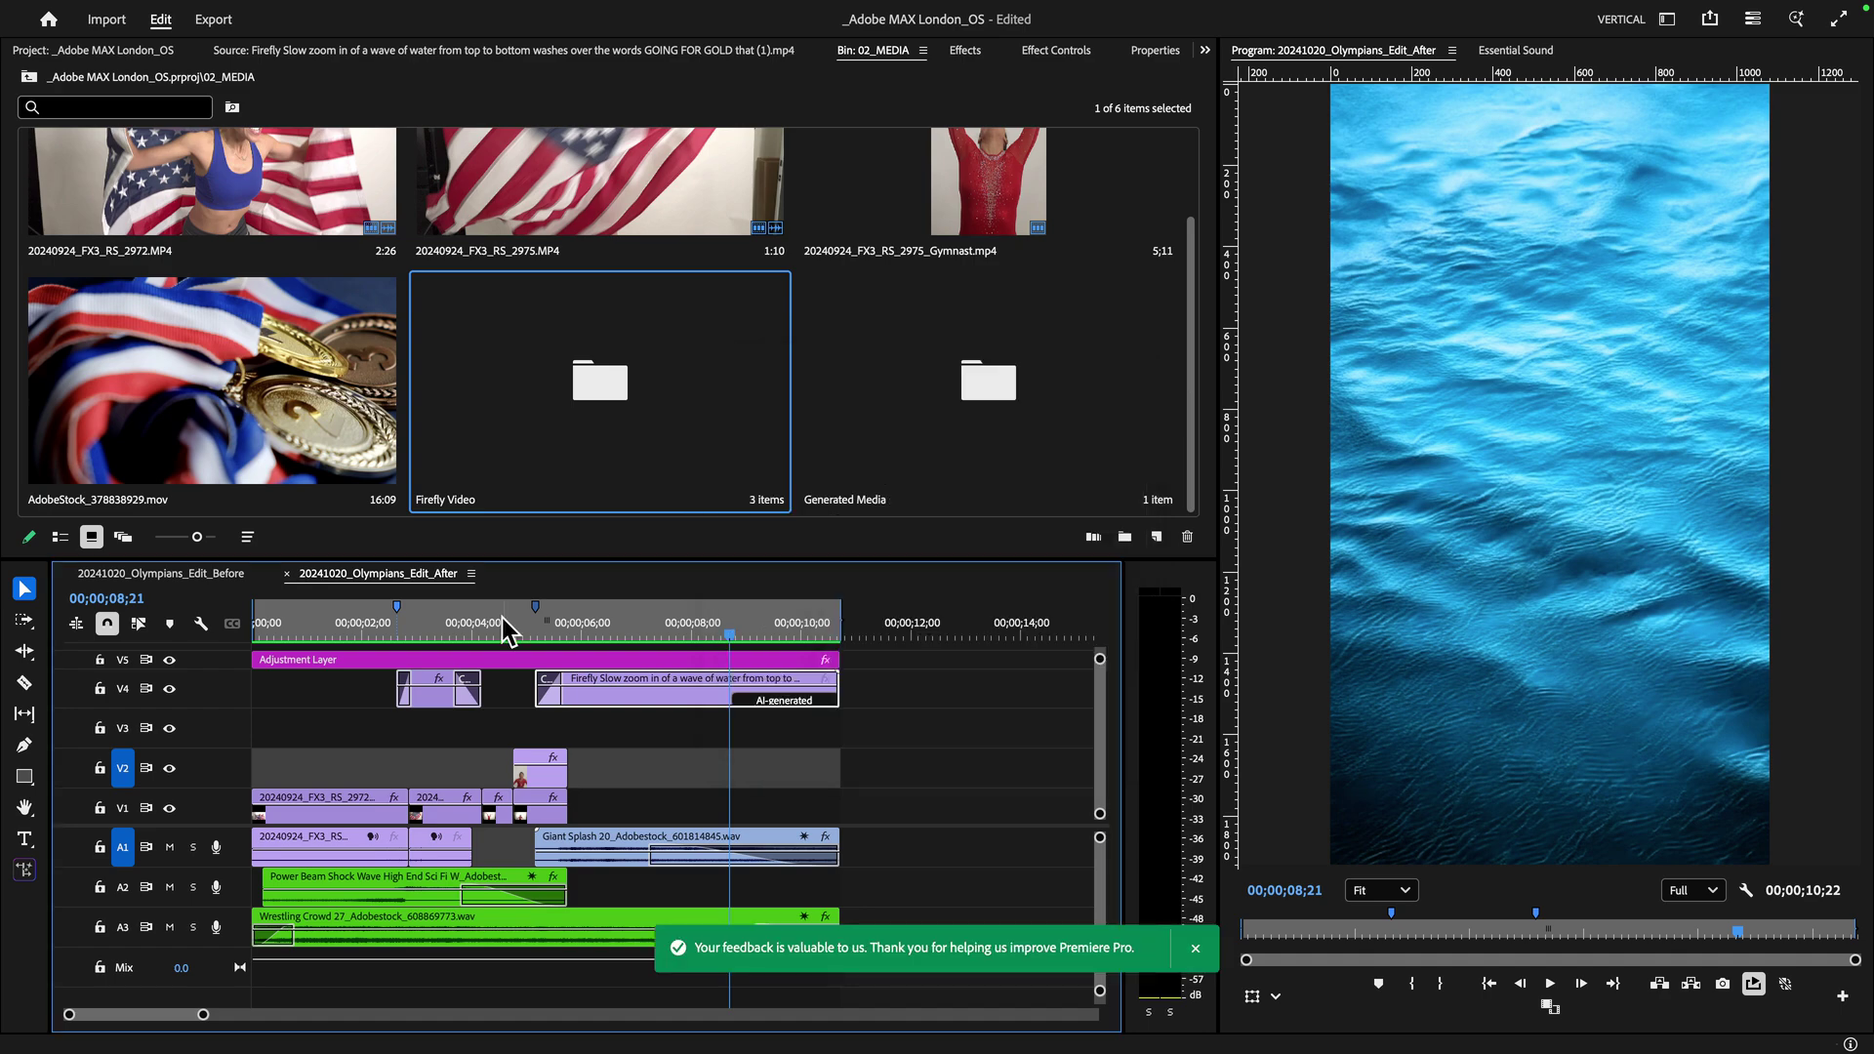
{"action": "left_click", "coordinate": [534, 630]}
{"action": "left_click_drag", "start_coordinate": [535, 625], "coordinate": [539, 623]}
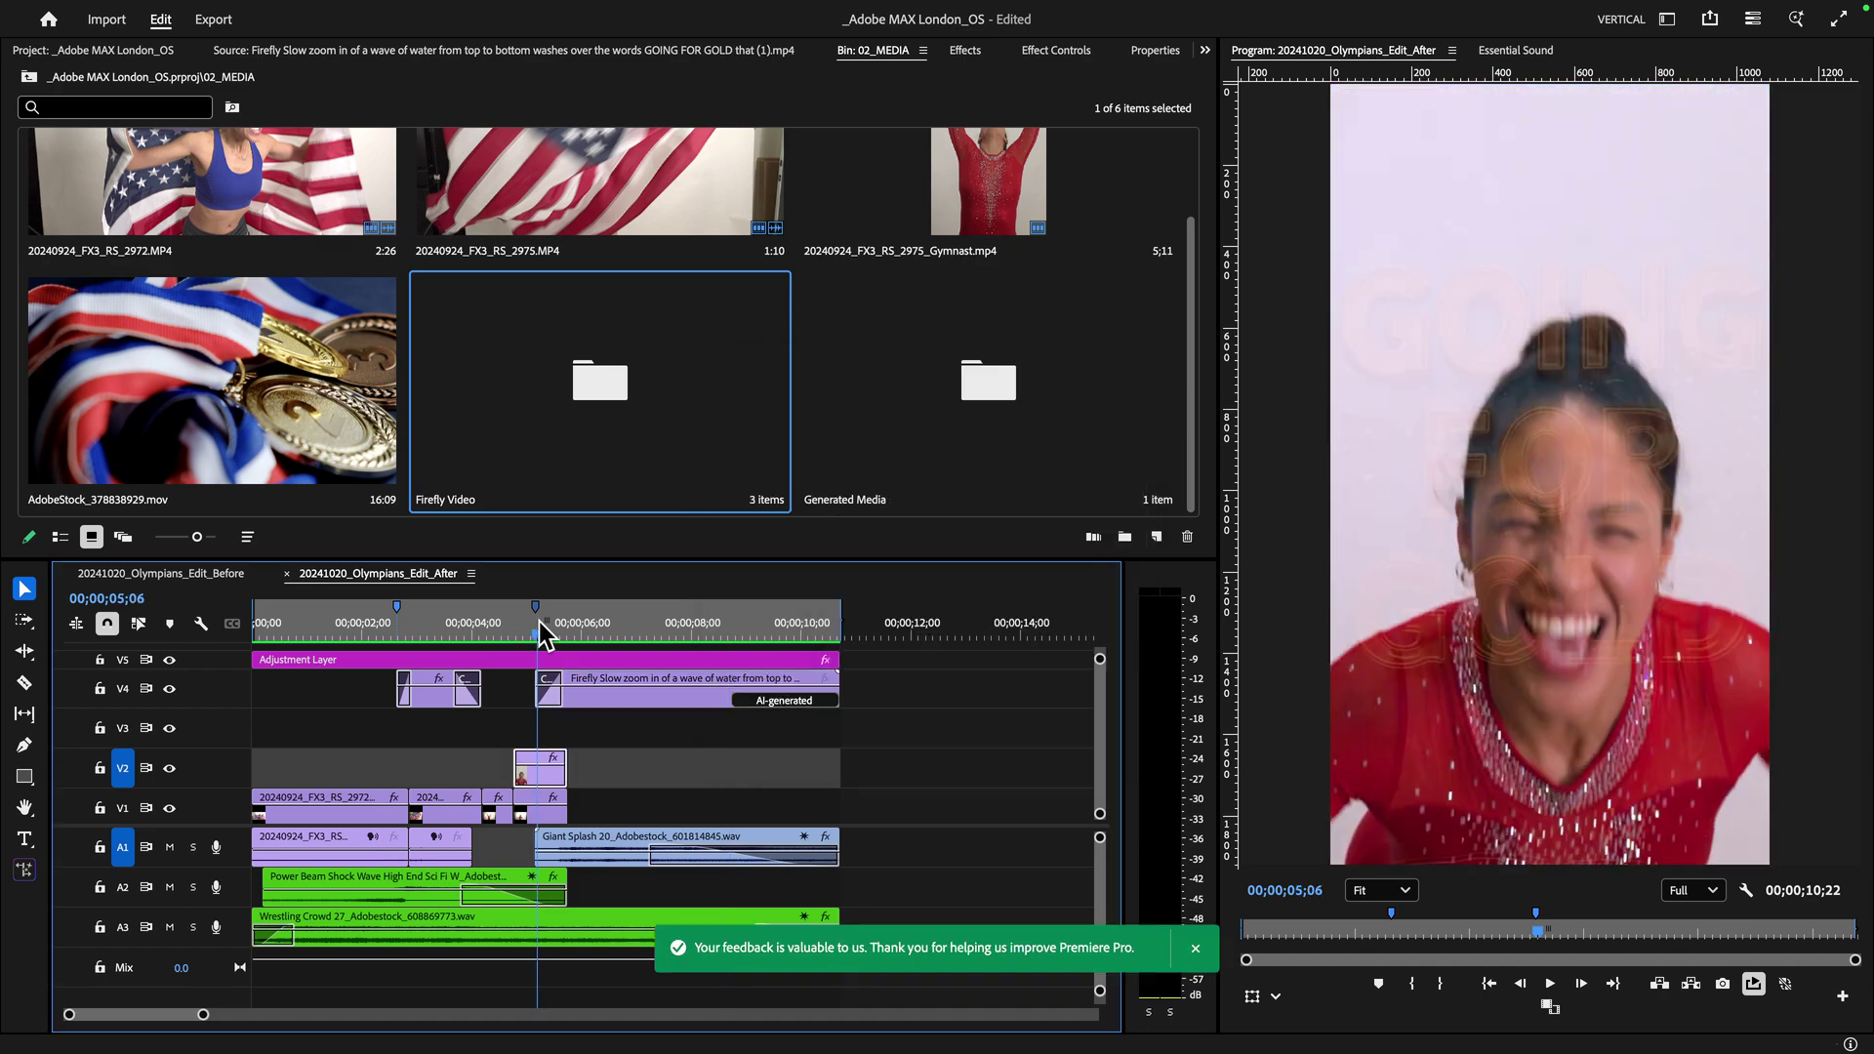
{"action": "left_click", "coordinate": [171, 927]}
{"action": "left_click_drag", "start_coordinate": [174, 925], "coordinate": [174, 846]}
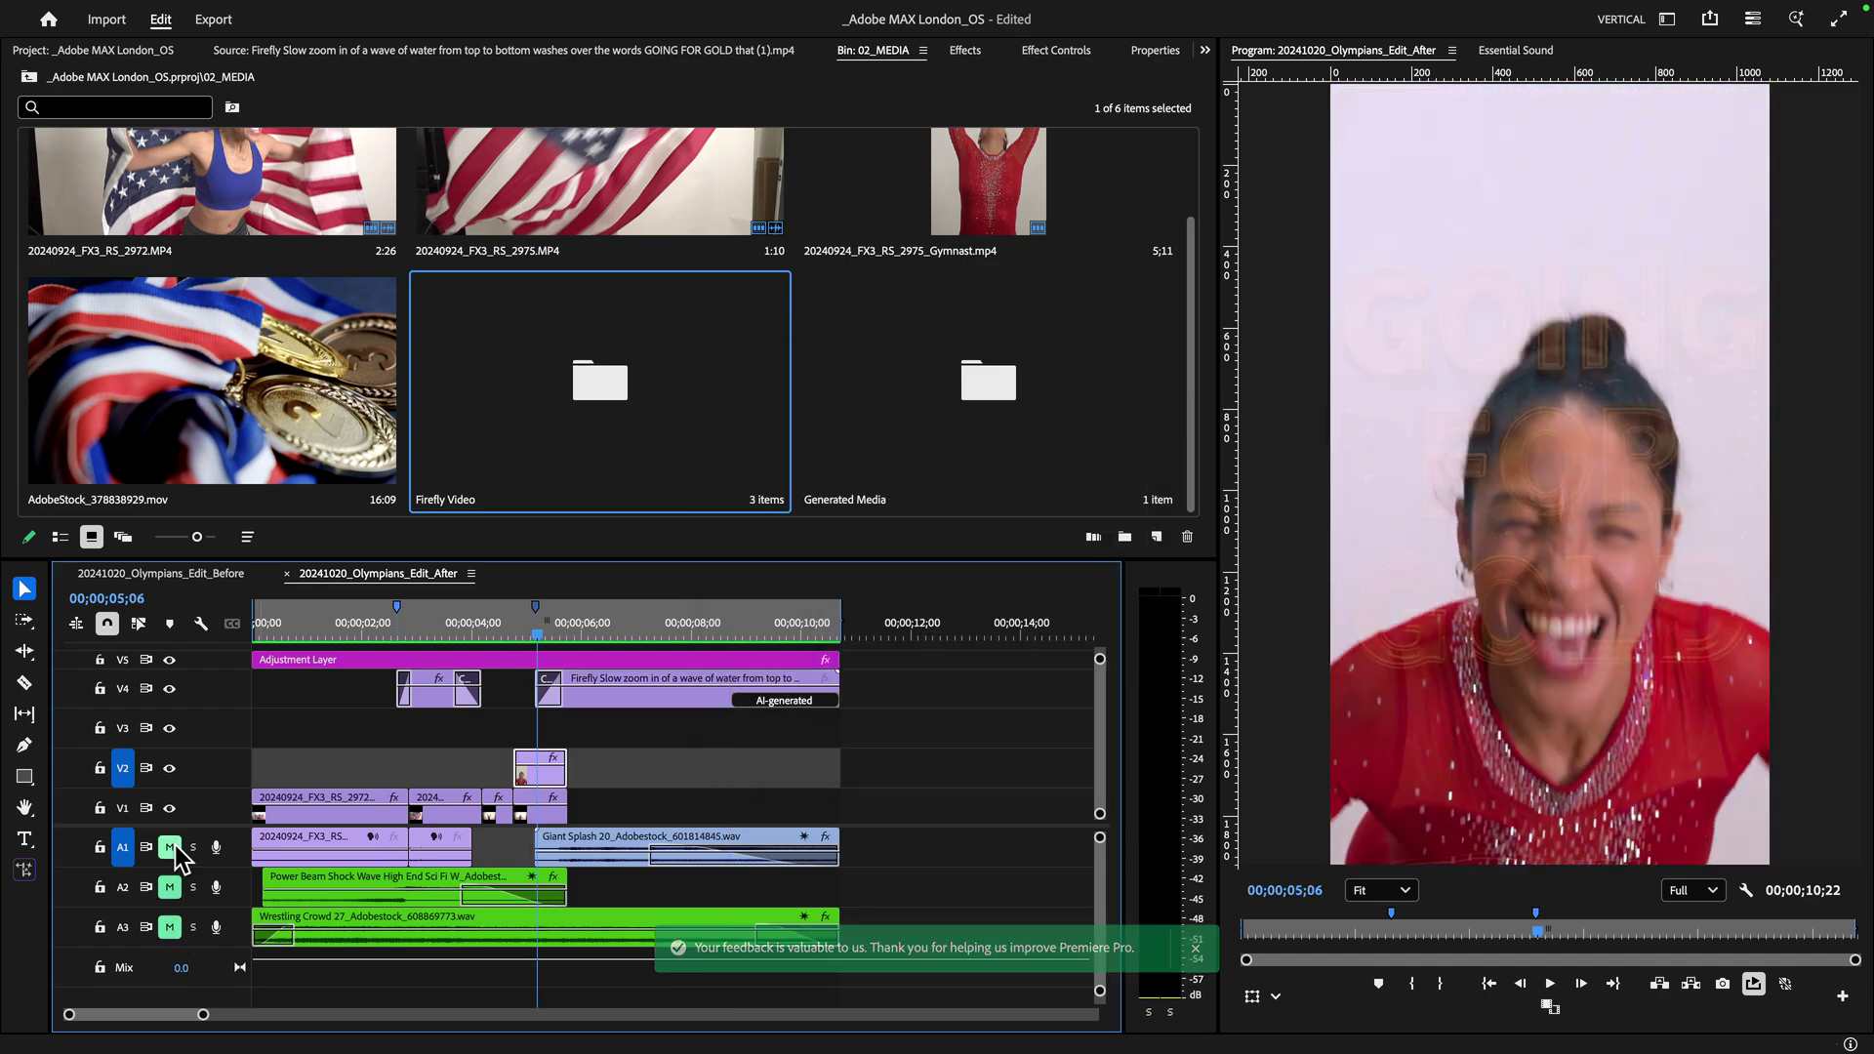
{"action": "key", "text": "space"}
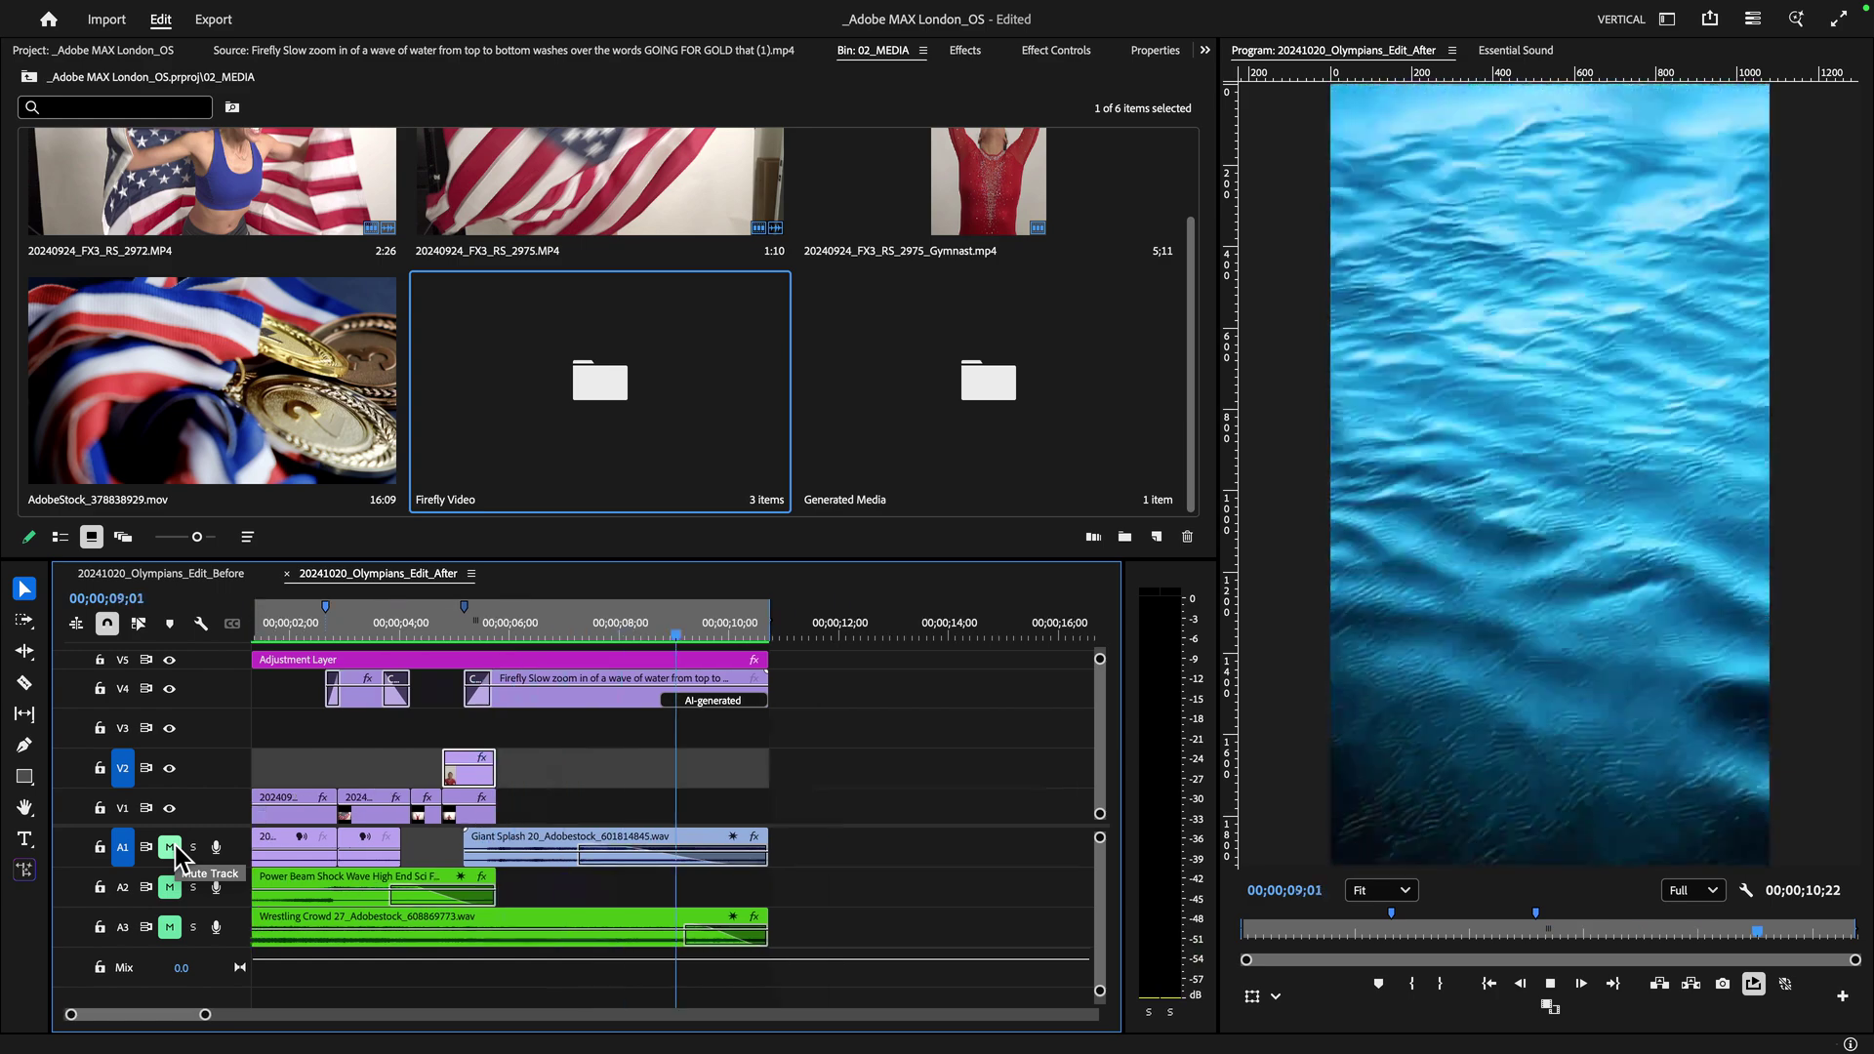
{"action": "key", "text": "space"}
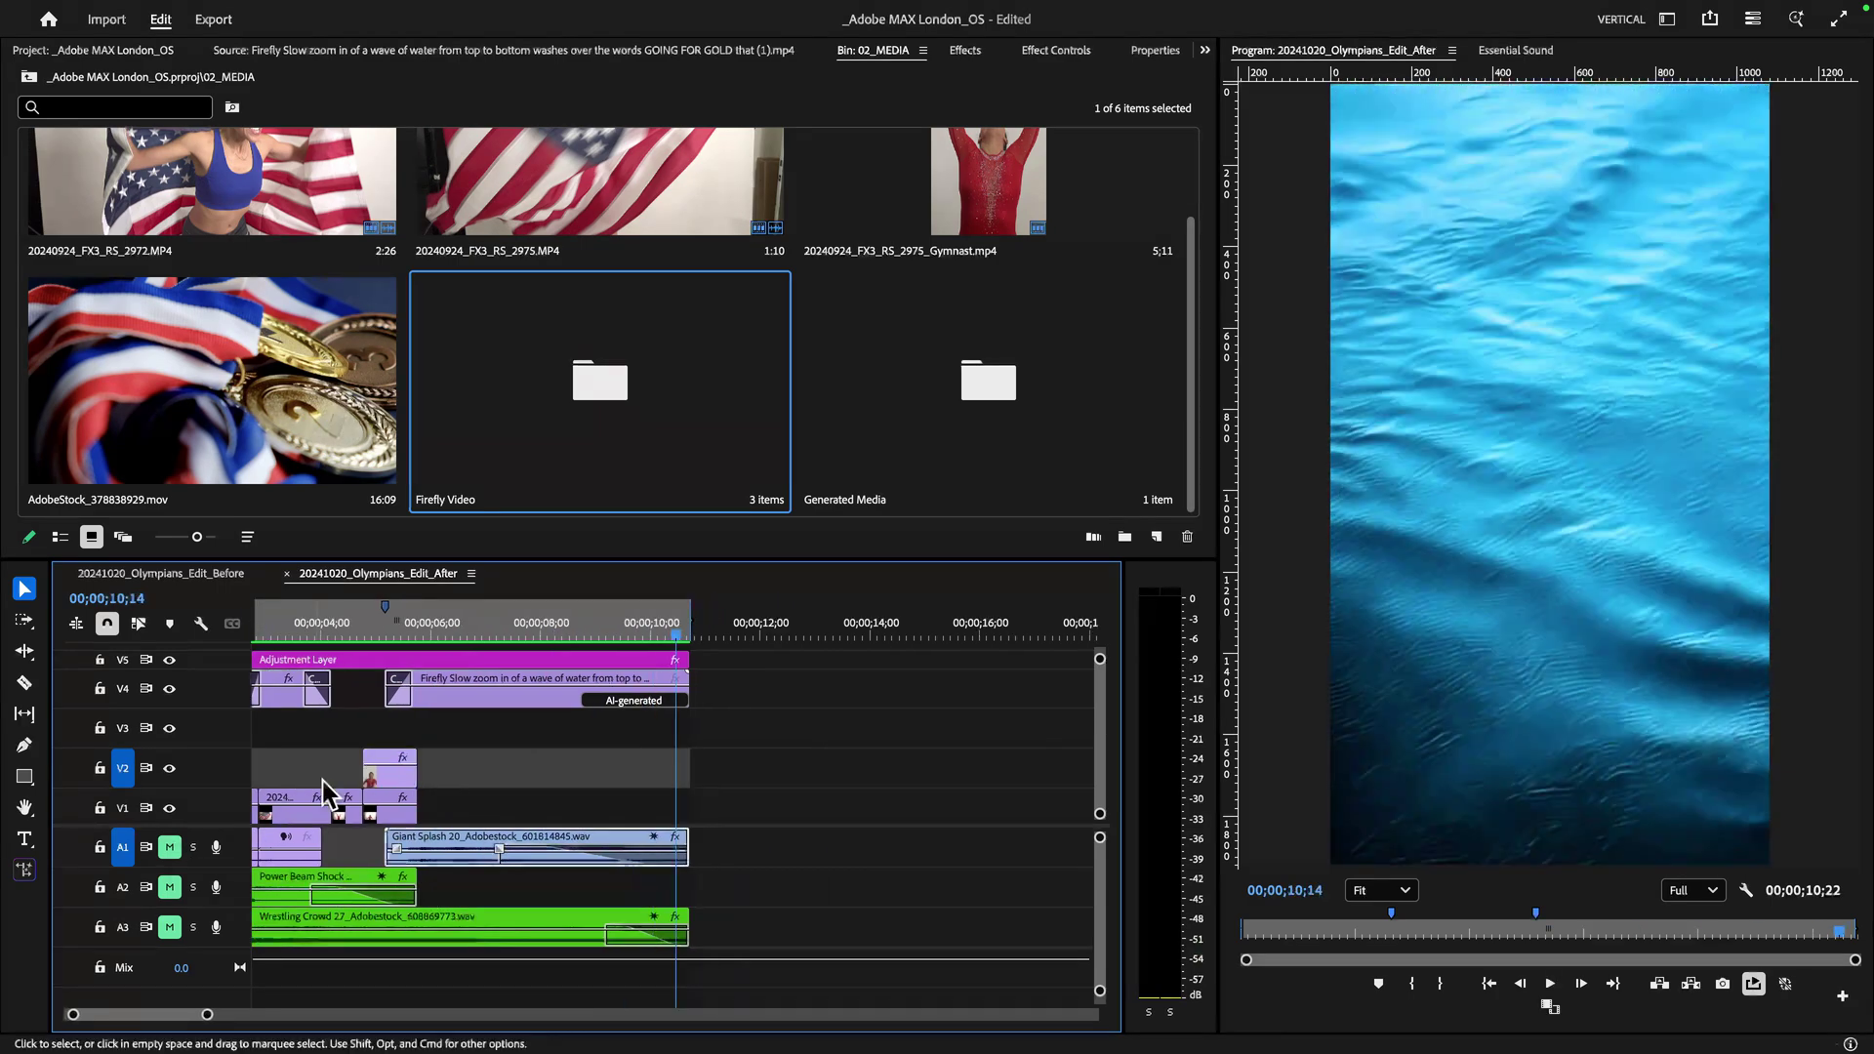
{"action": "left_click", "coordinate": [583, 630]}
{"action": "left_click_drag", "start_coordinate": [585, 624], "coordinate": [618, 694]}
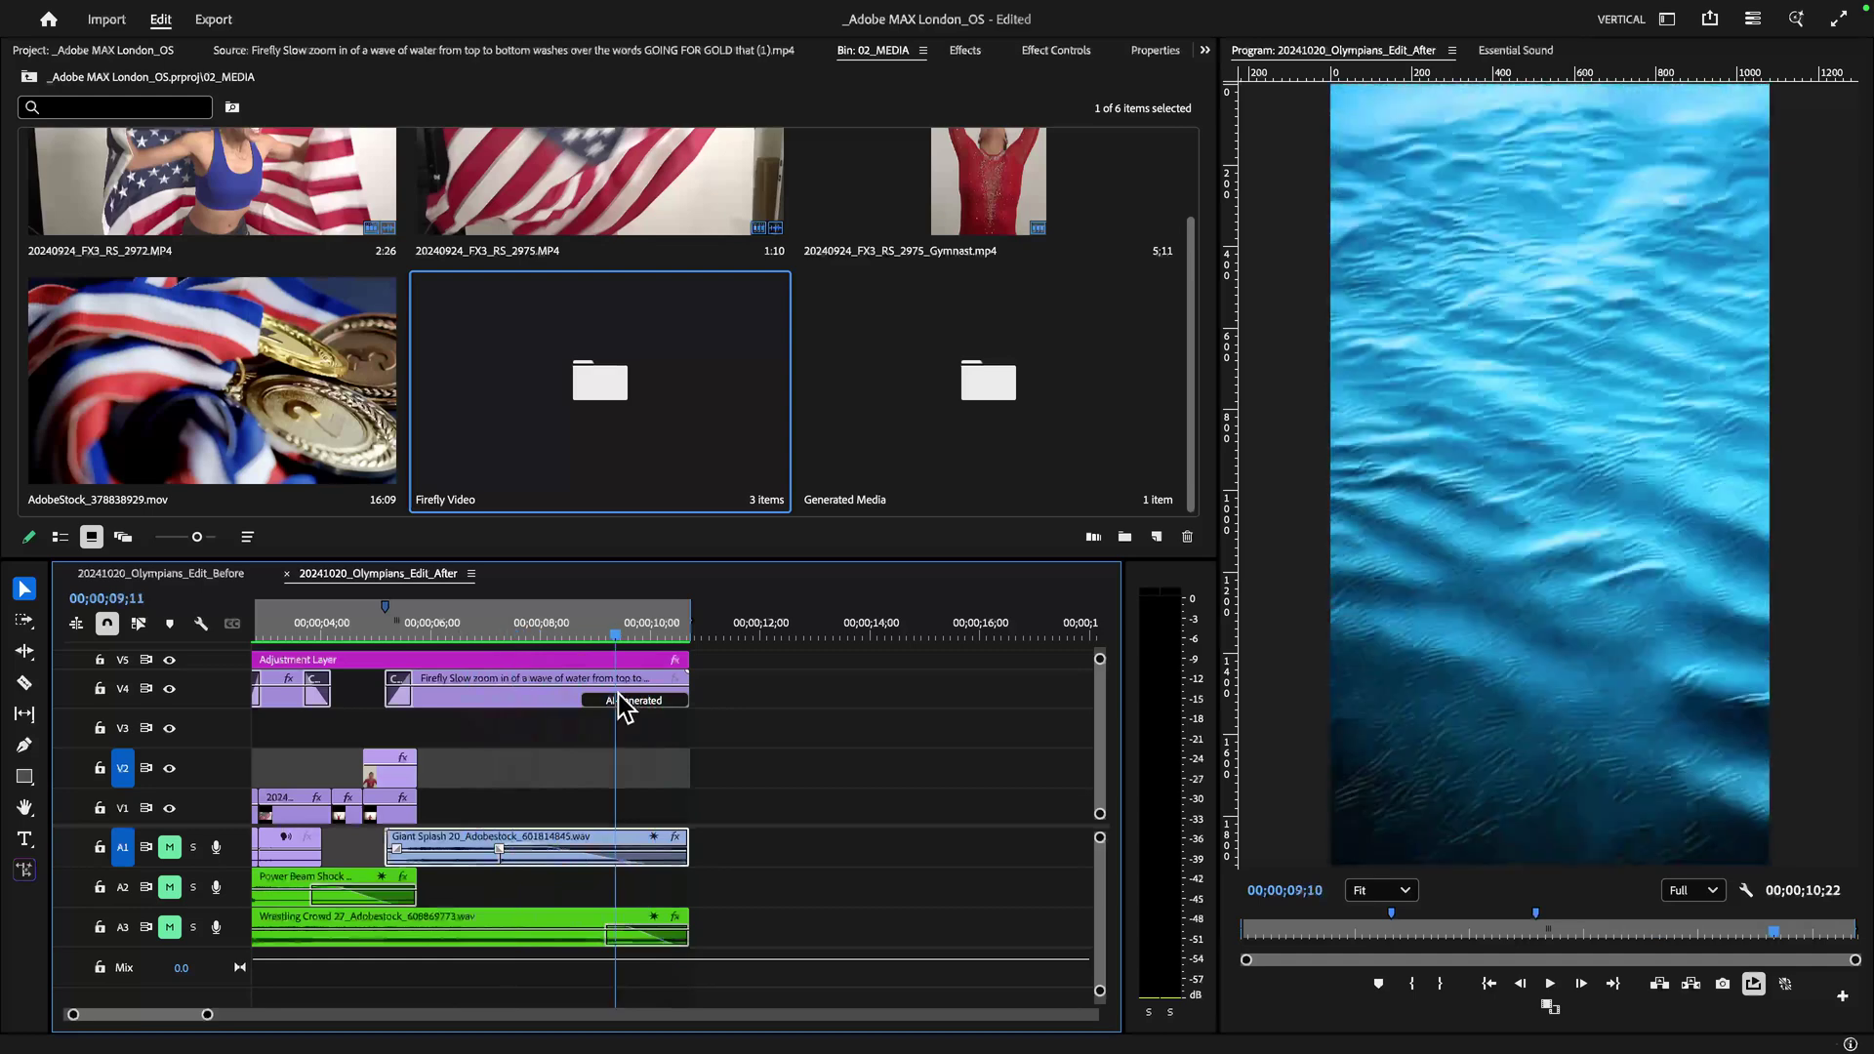
{"action": "key", "text": "space"}
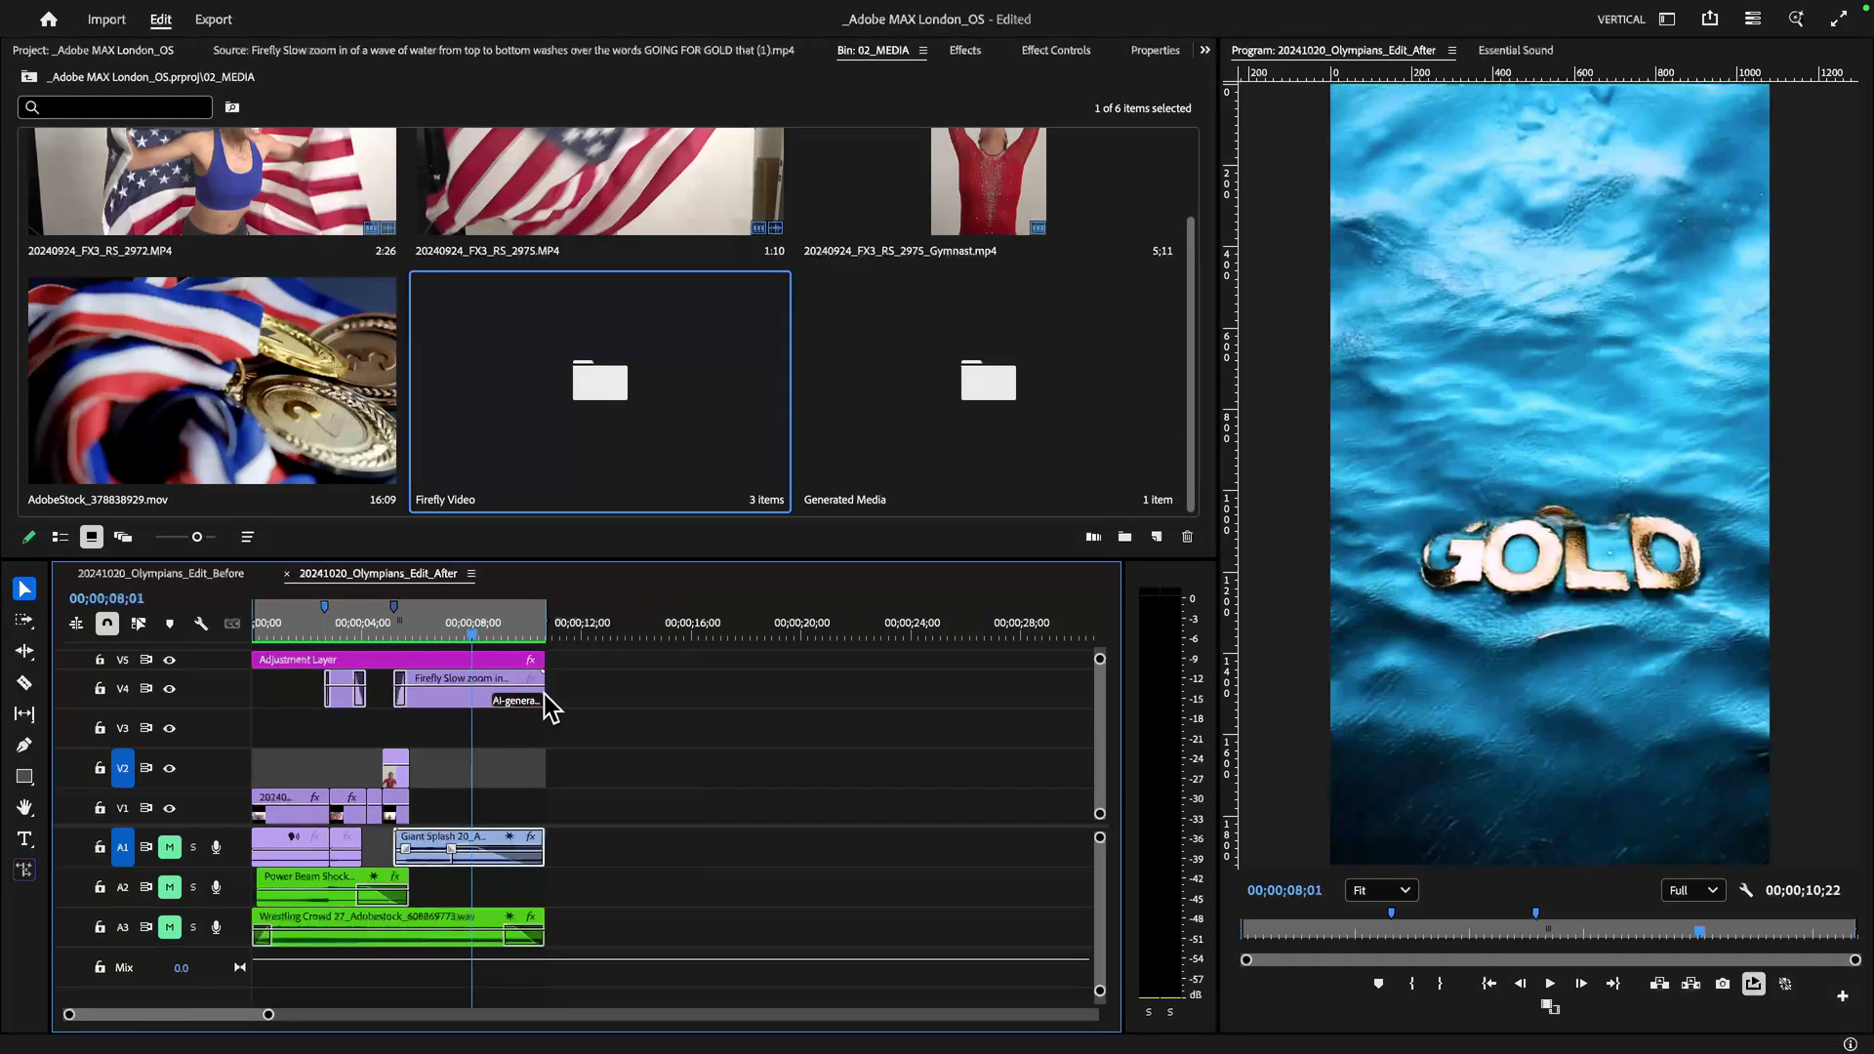
{"action": "left_click", "coordinate": [360, 622]}
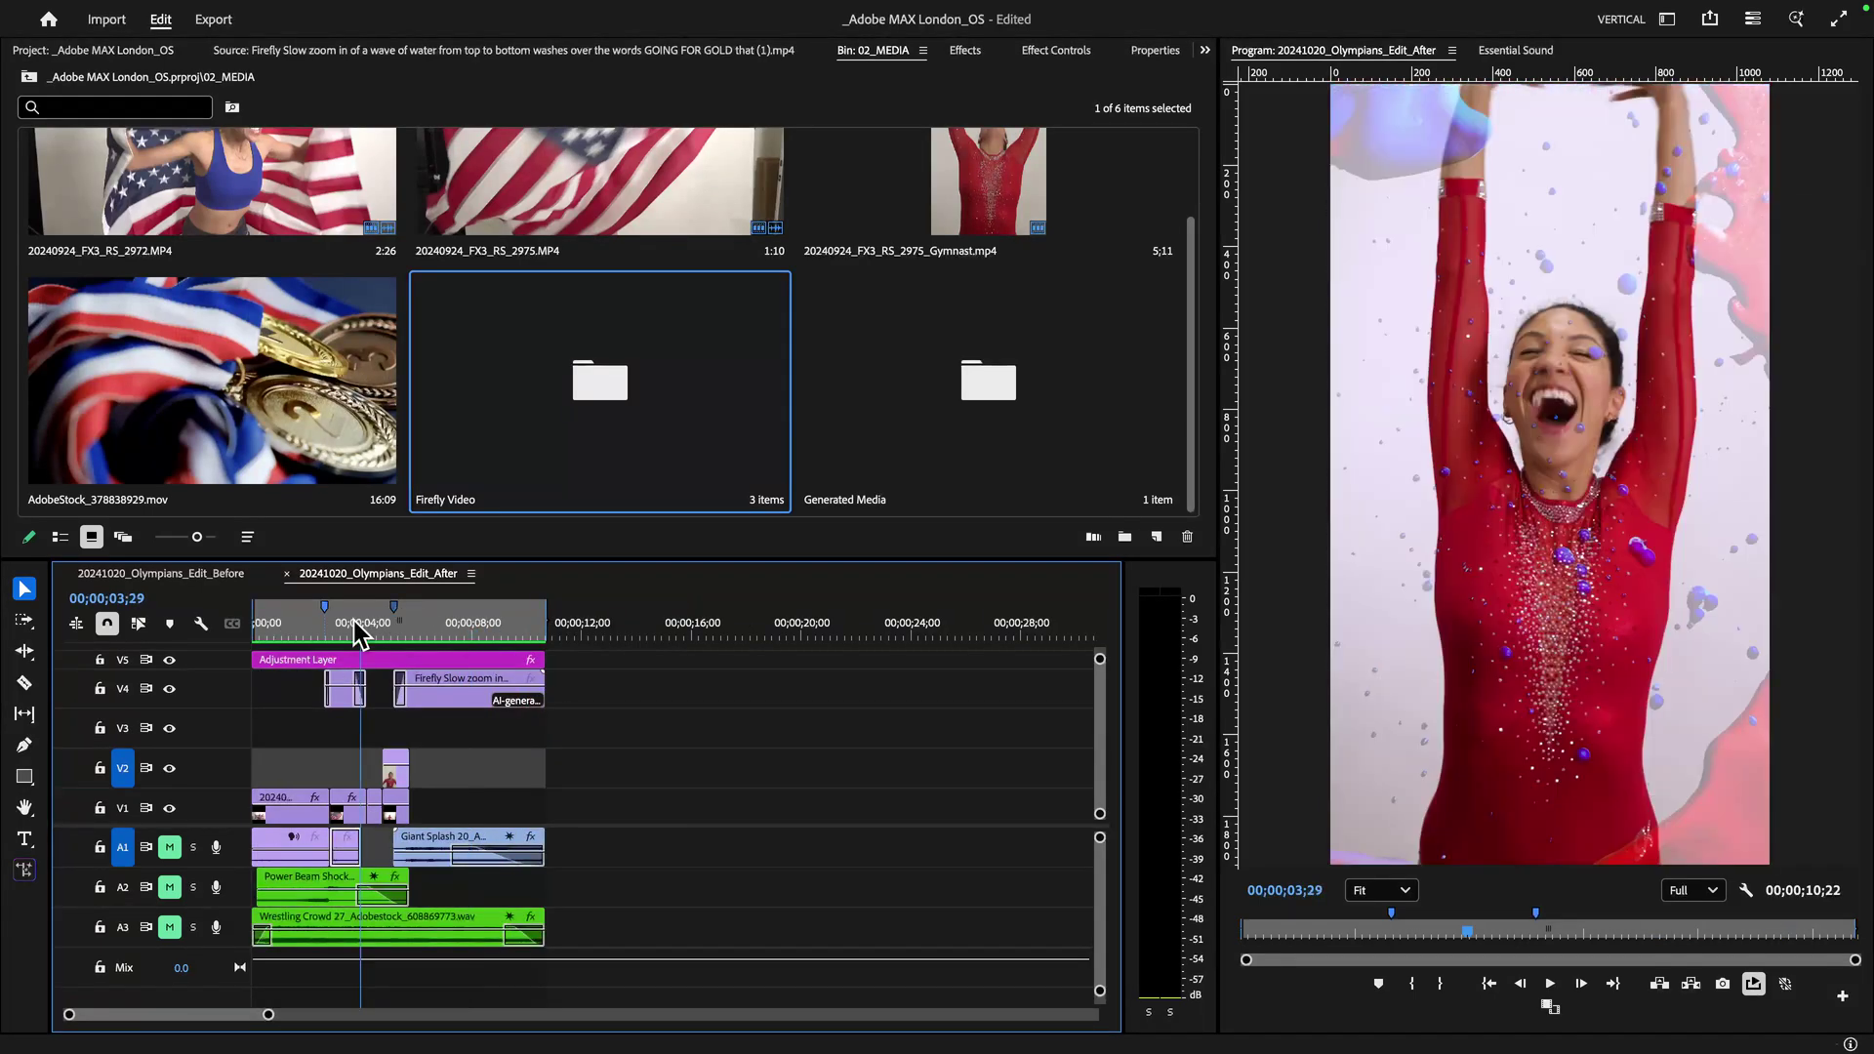
{"action": "key", "text": "Home"}
{"action": "left_click_drag", "start_coordinate": [169, 925], "coordinate": [167, 889]}
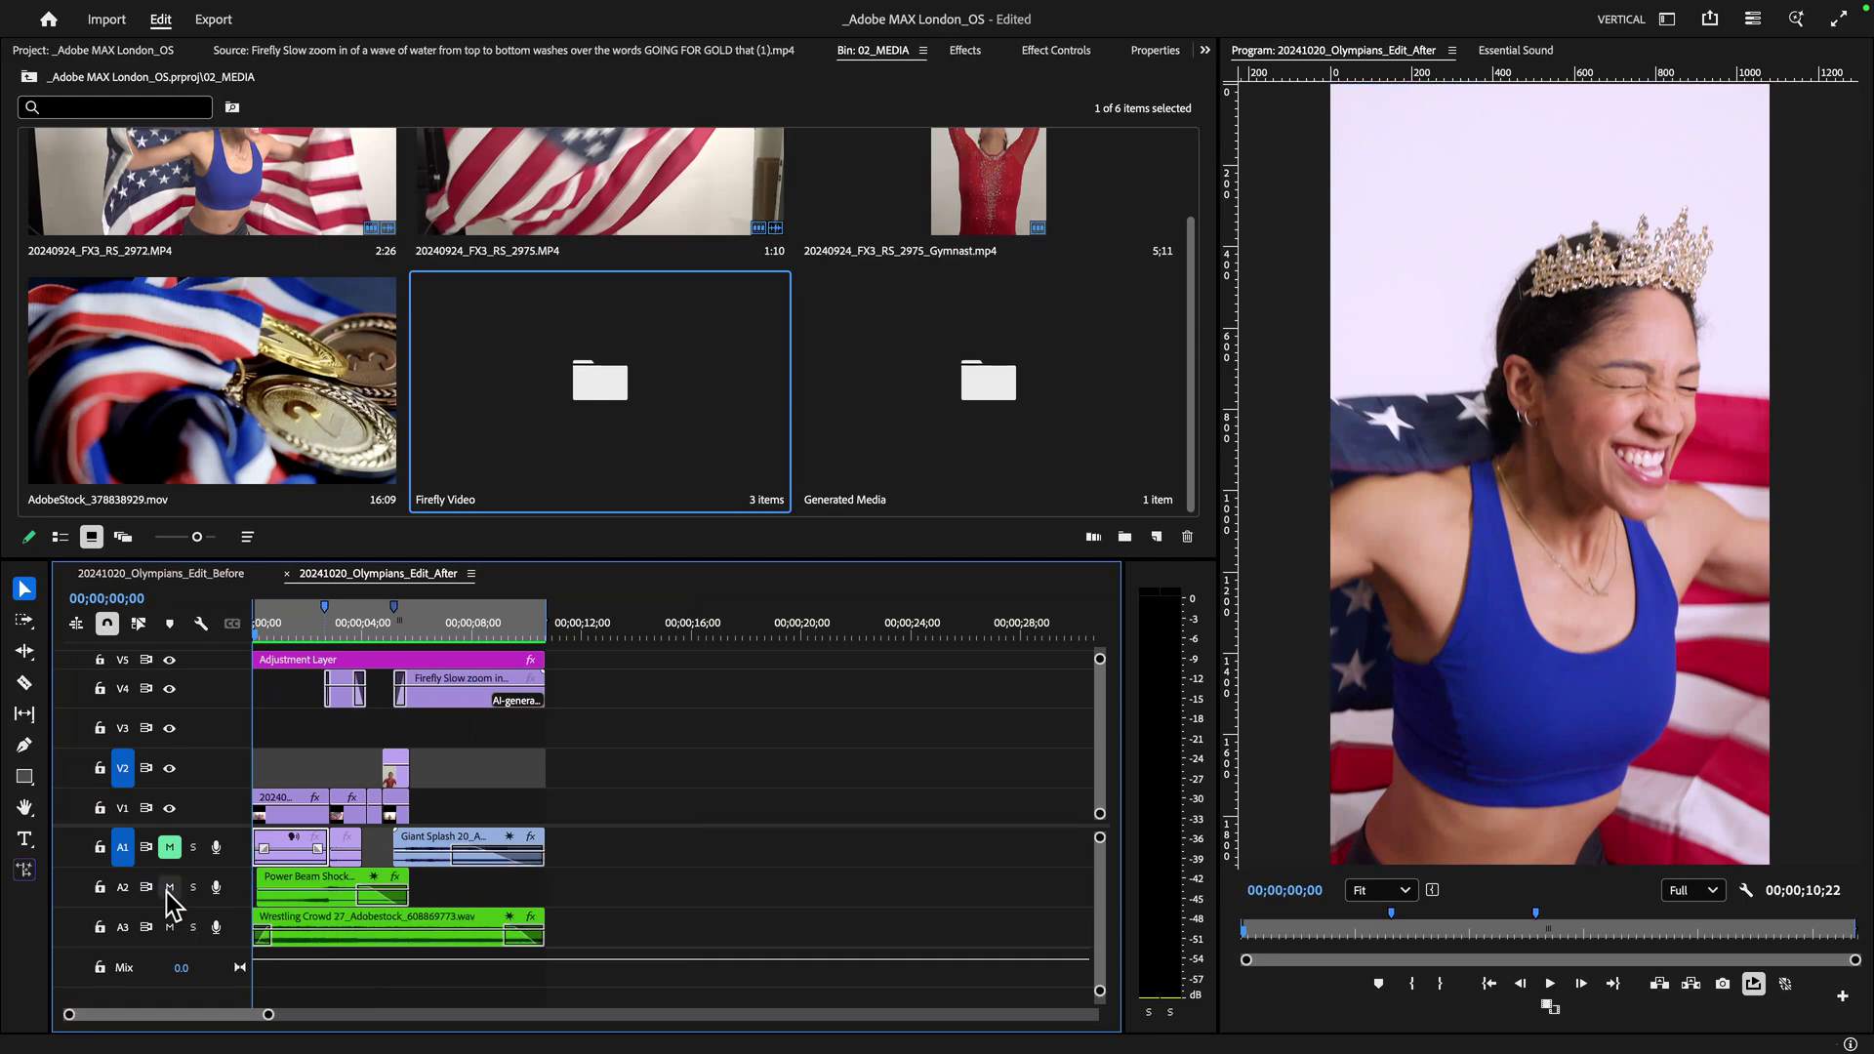
{"action": "left_click", "coordinate": [170, 847]}
{"action": "key", "text": "space"}
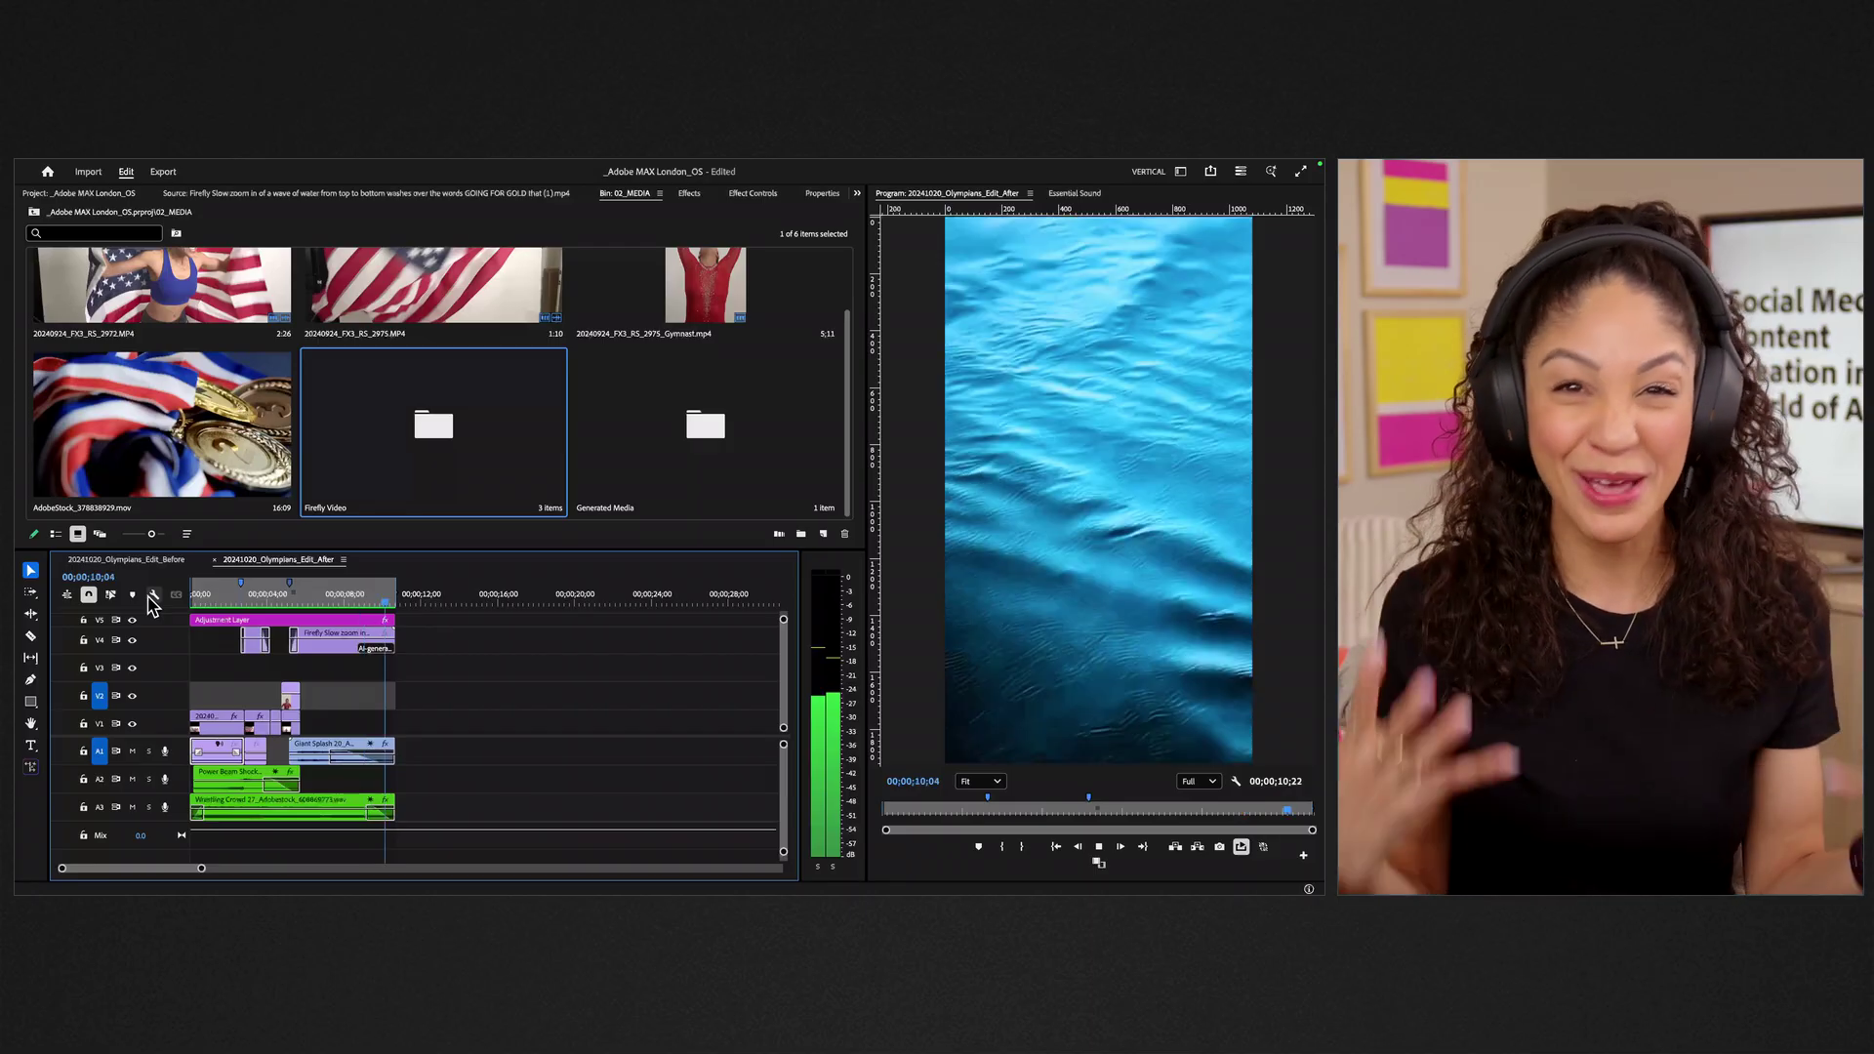
{"action": "key", "text": "space"}
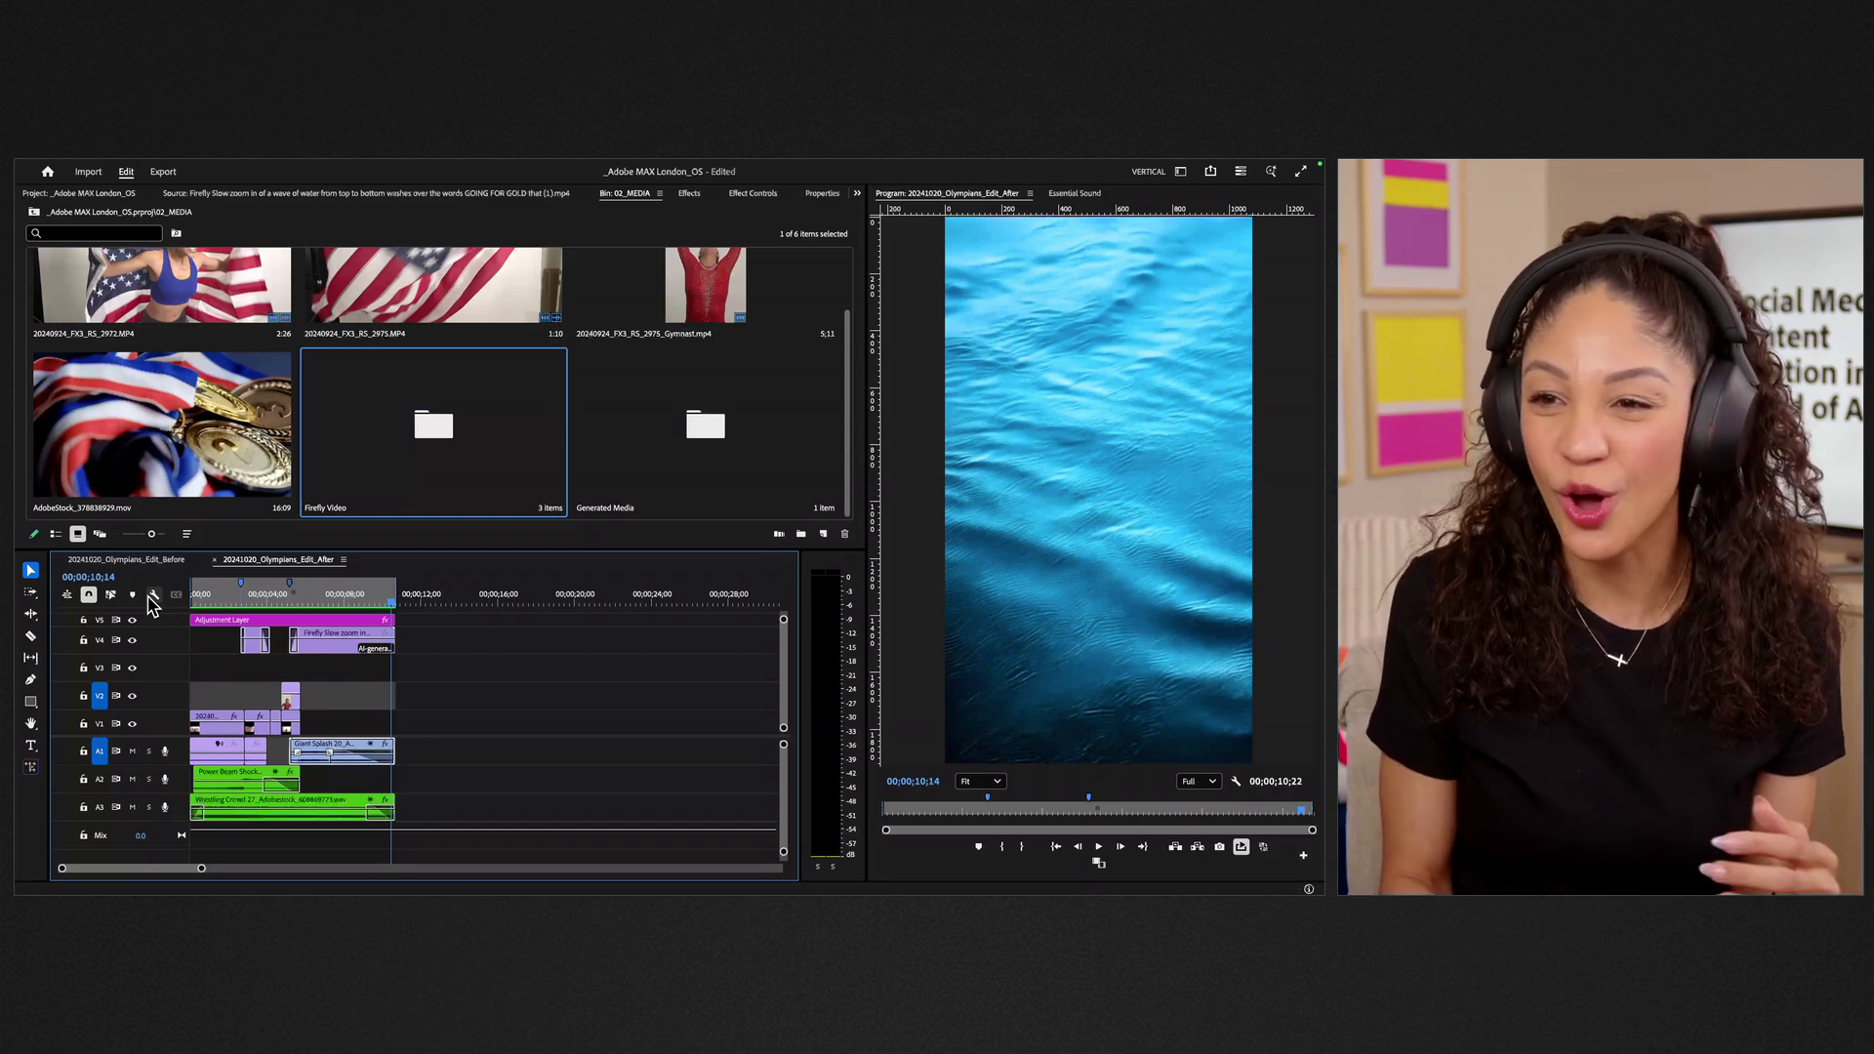
{"action": "left_click", "coordinate": [330, 599]}
{"action": "left_click", "coordinate": [309, 600]}
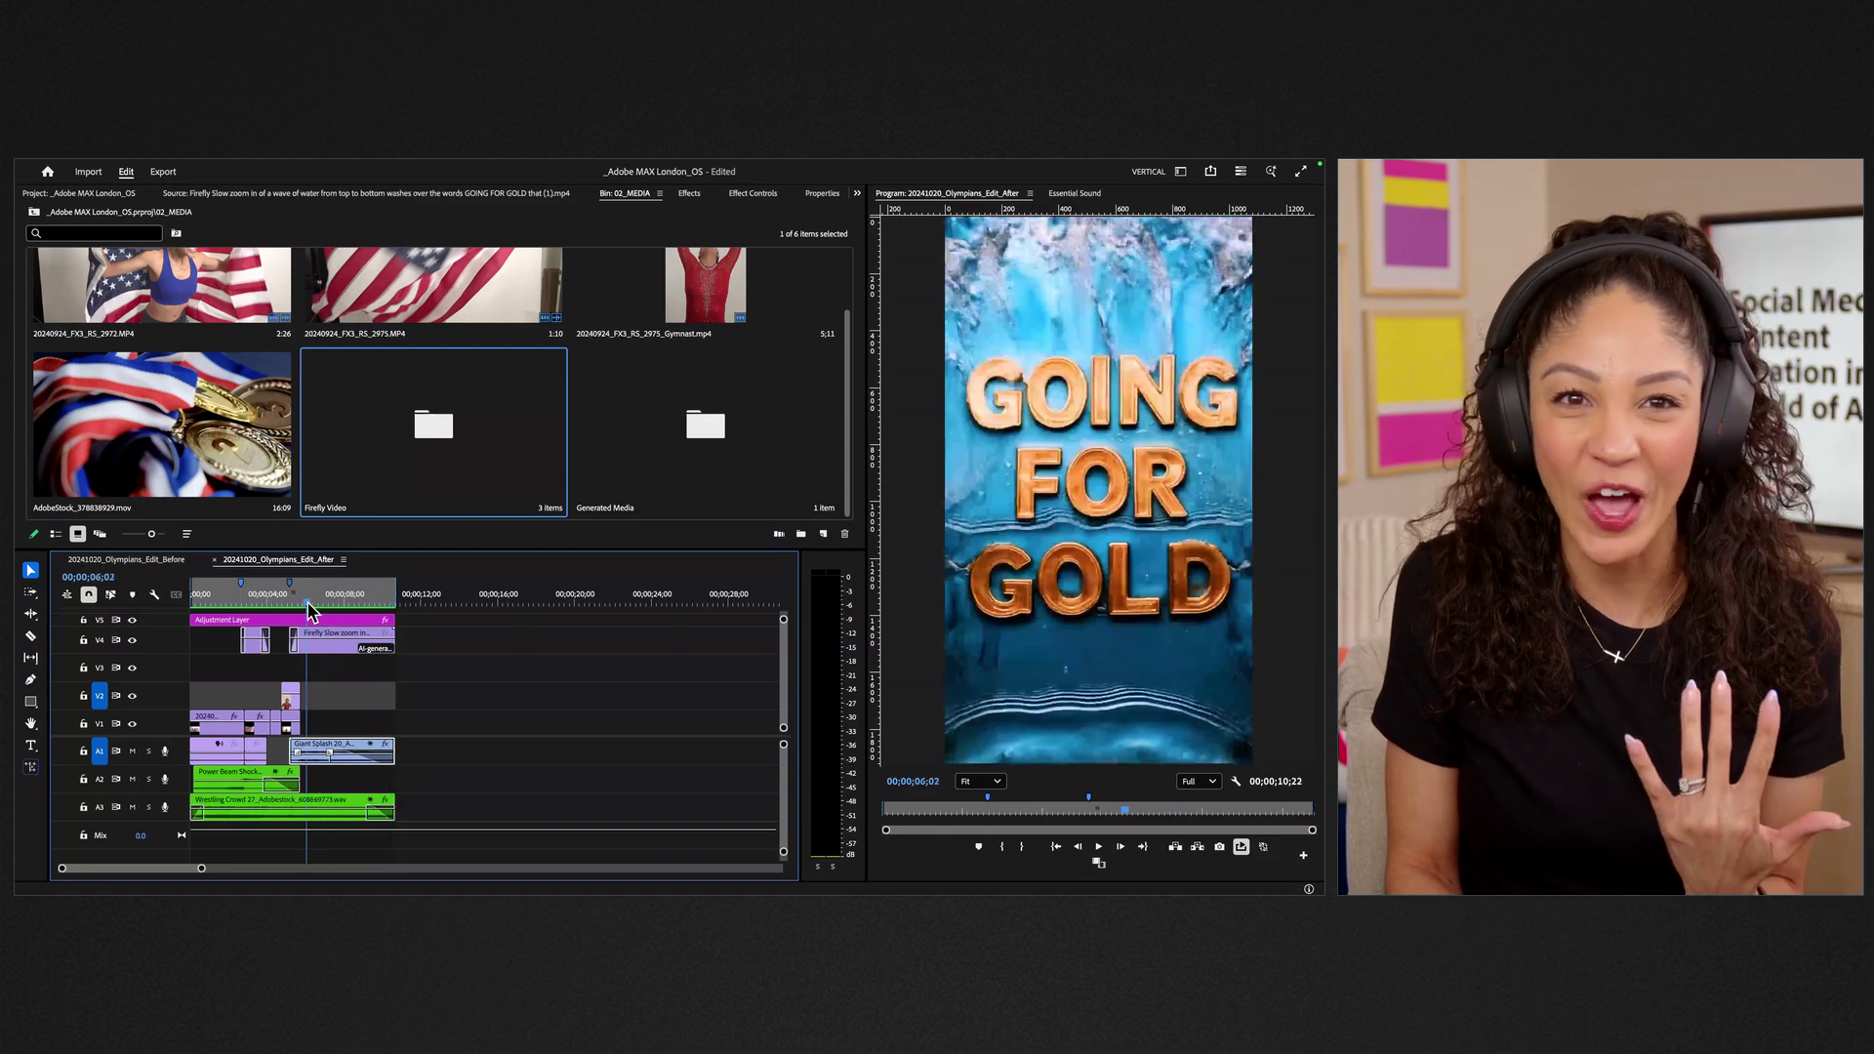
{"action": "left_click", "coordinate": [322, 604]}
{"action": "left_click", "coordinate": [330, 601]}
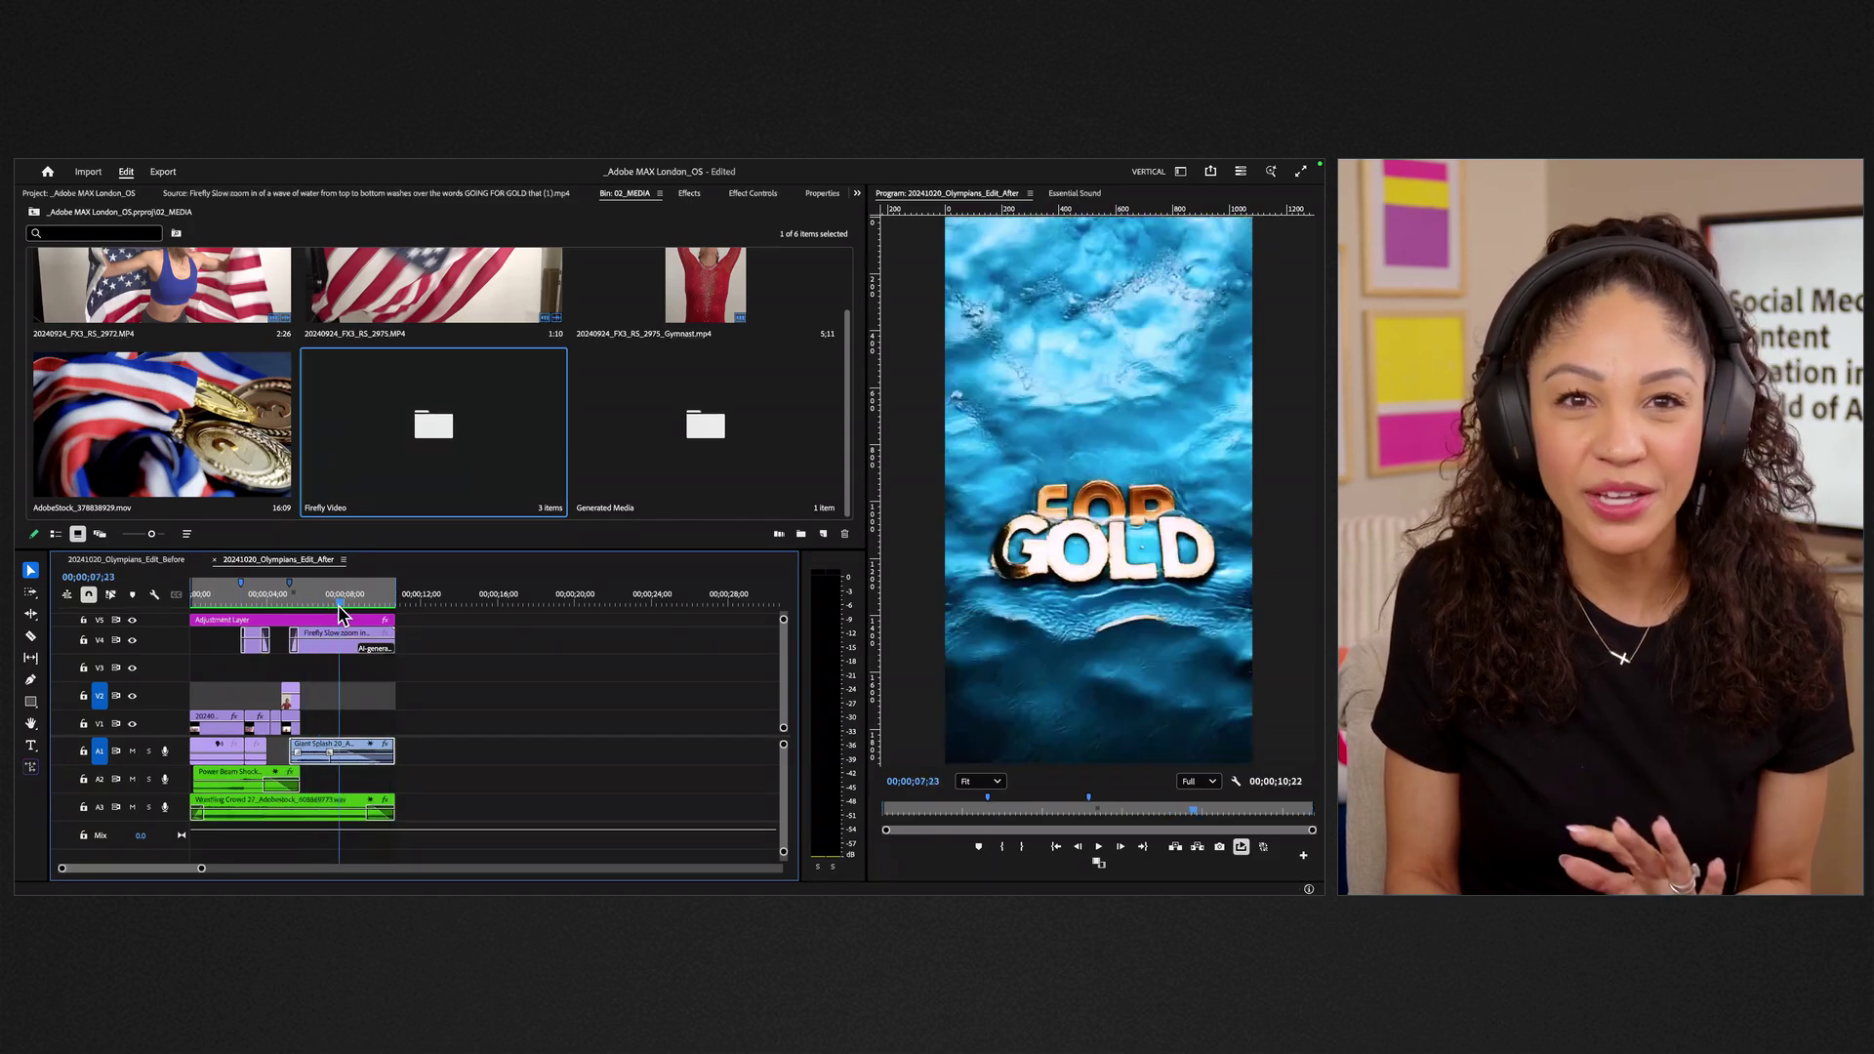
{"action": "left_click", "coordinate": [311, 603]}
{"action": "key", "text": "Left"}
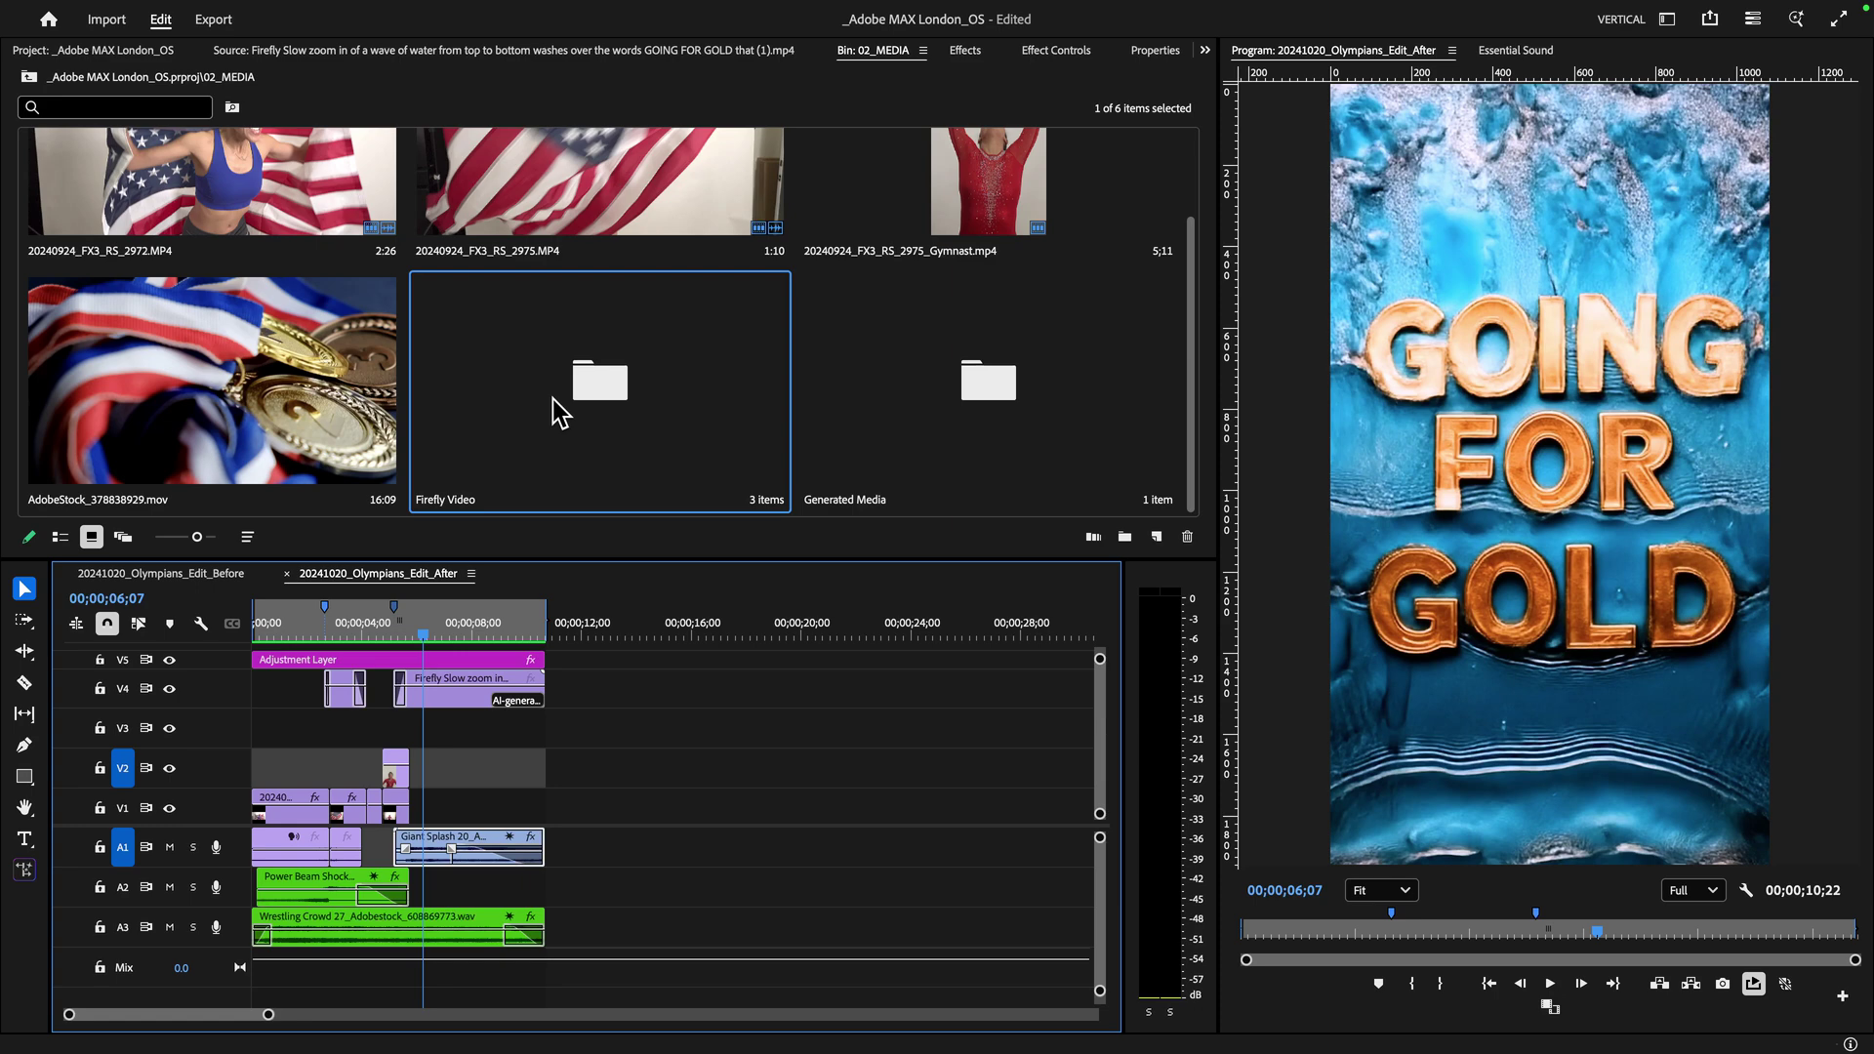
Step: Open the Firefly Video bin, then play the After sequence from the gymnast shot to the ending
{"action": "double_click", "coordinate": [606, 399]}
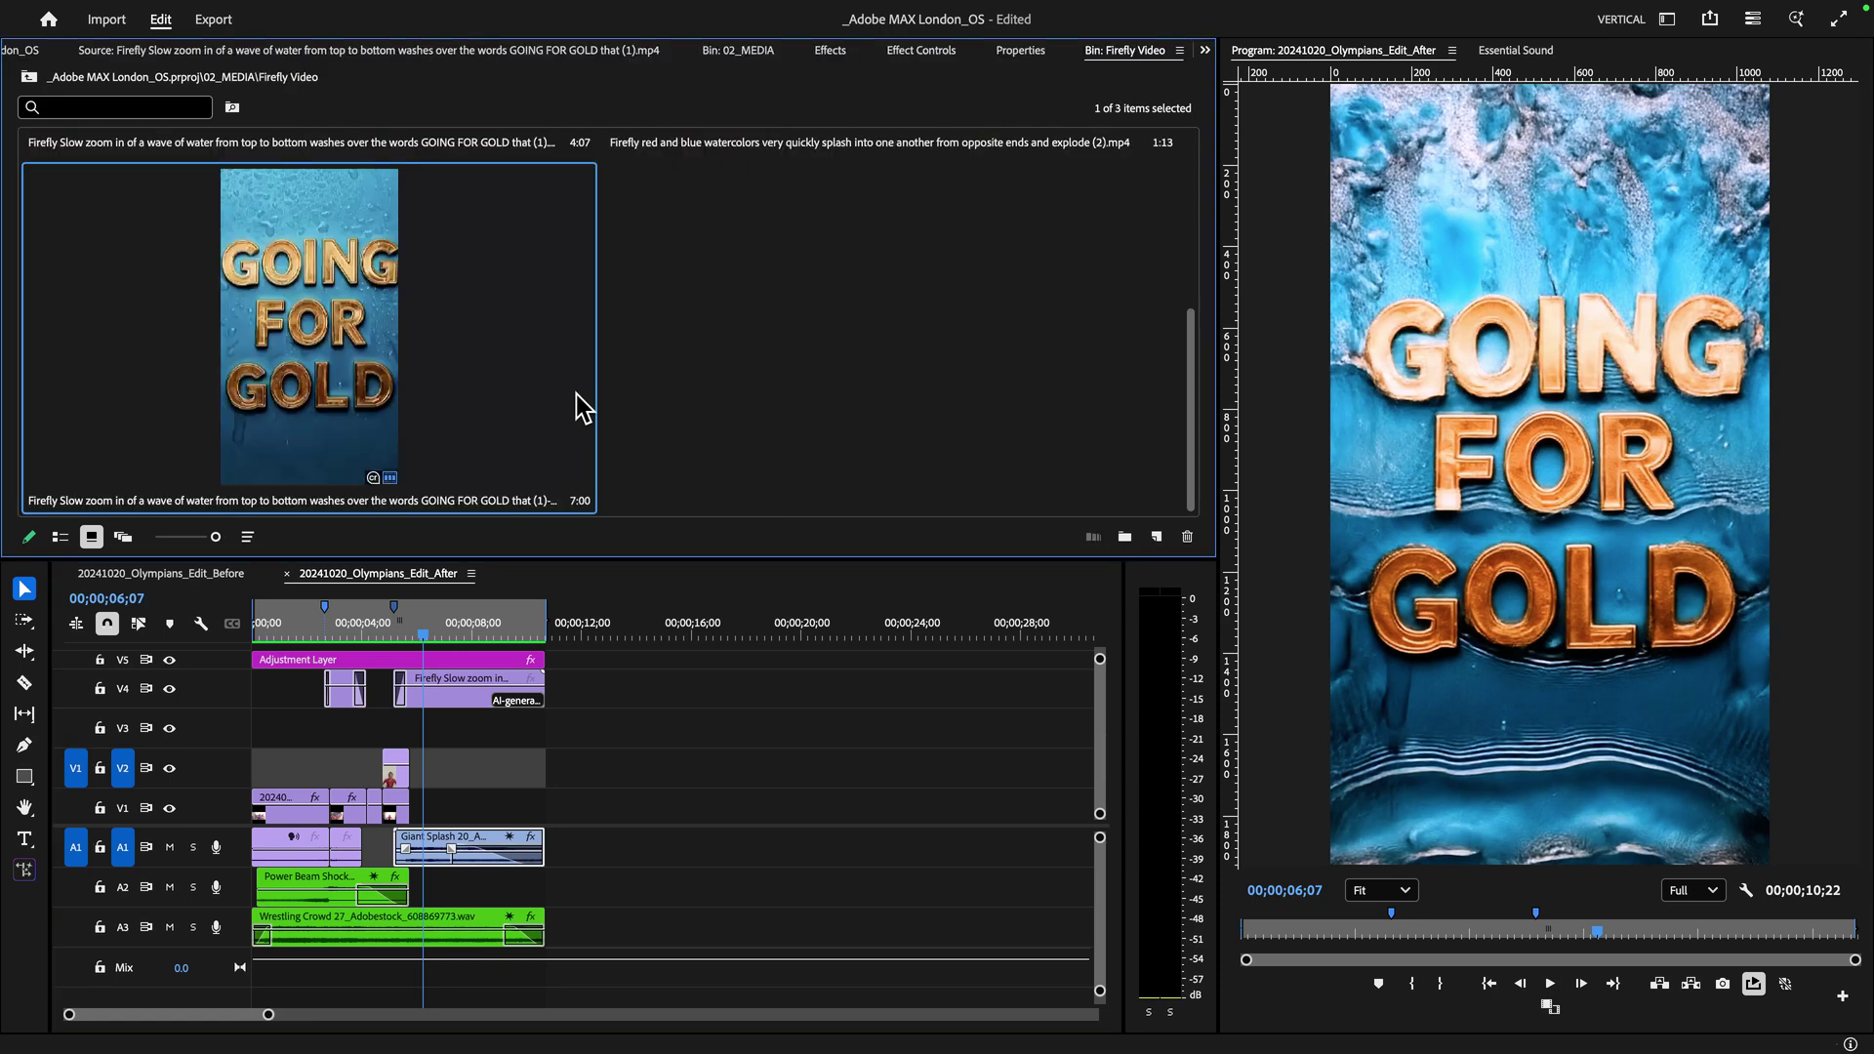
{"action": "scroll", "coordinate": [474, 373], "scroll_direction": "up", "scroll_amount": 3}
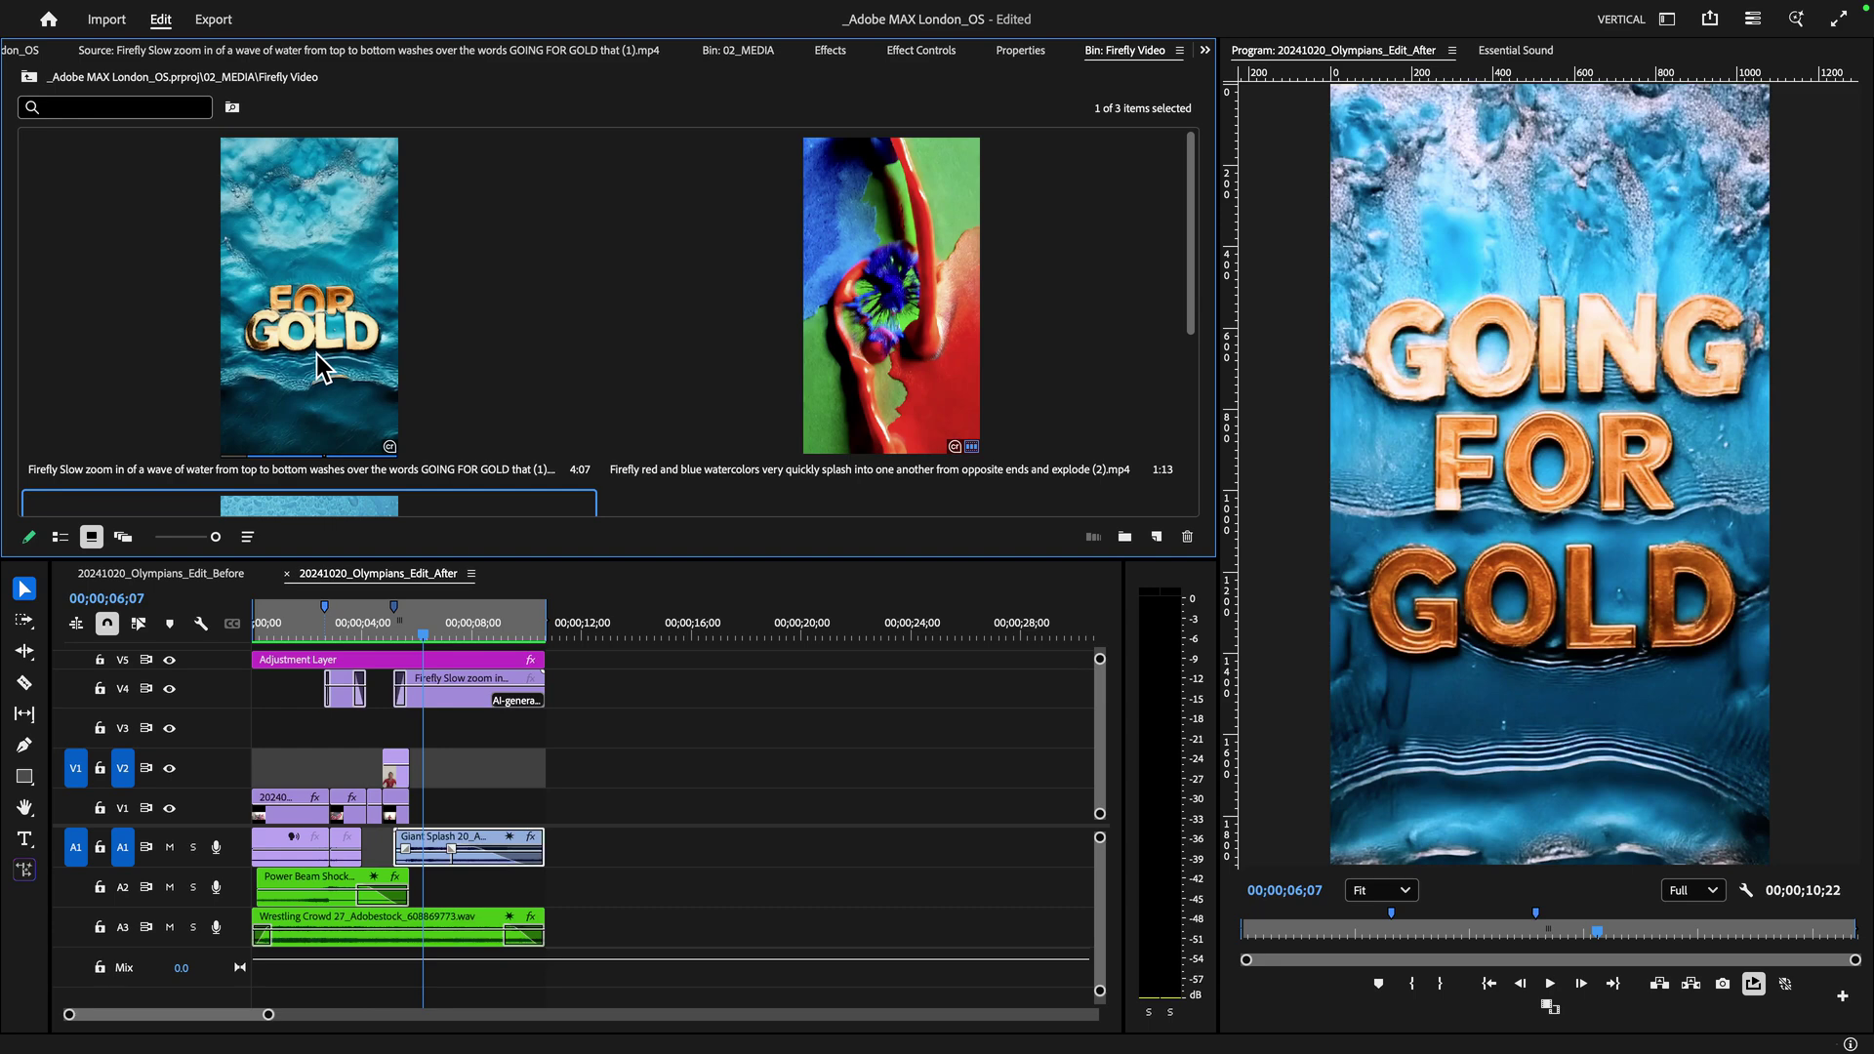
{"action": "left_click_drag", "start_coordinate": [267, 630], "coordinate": [480, 630]}
{"action": "key", "text": "space"}
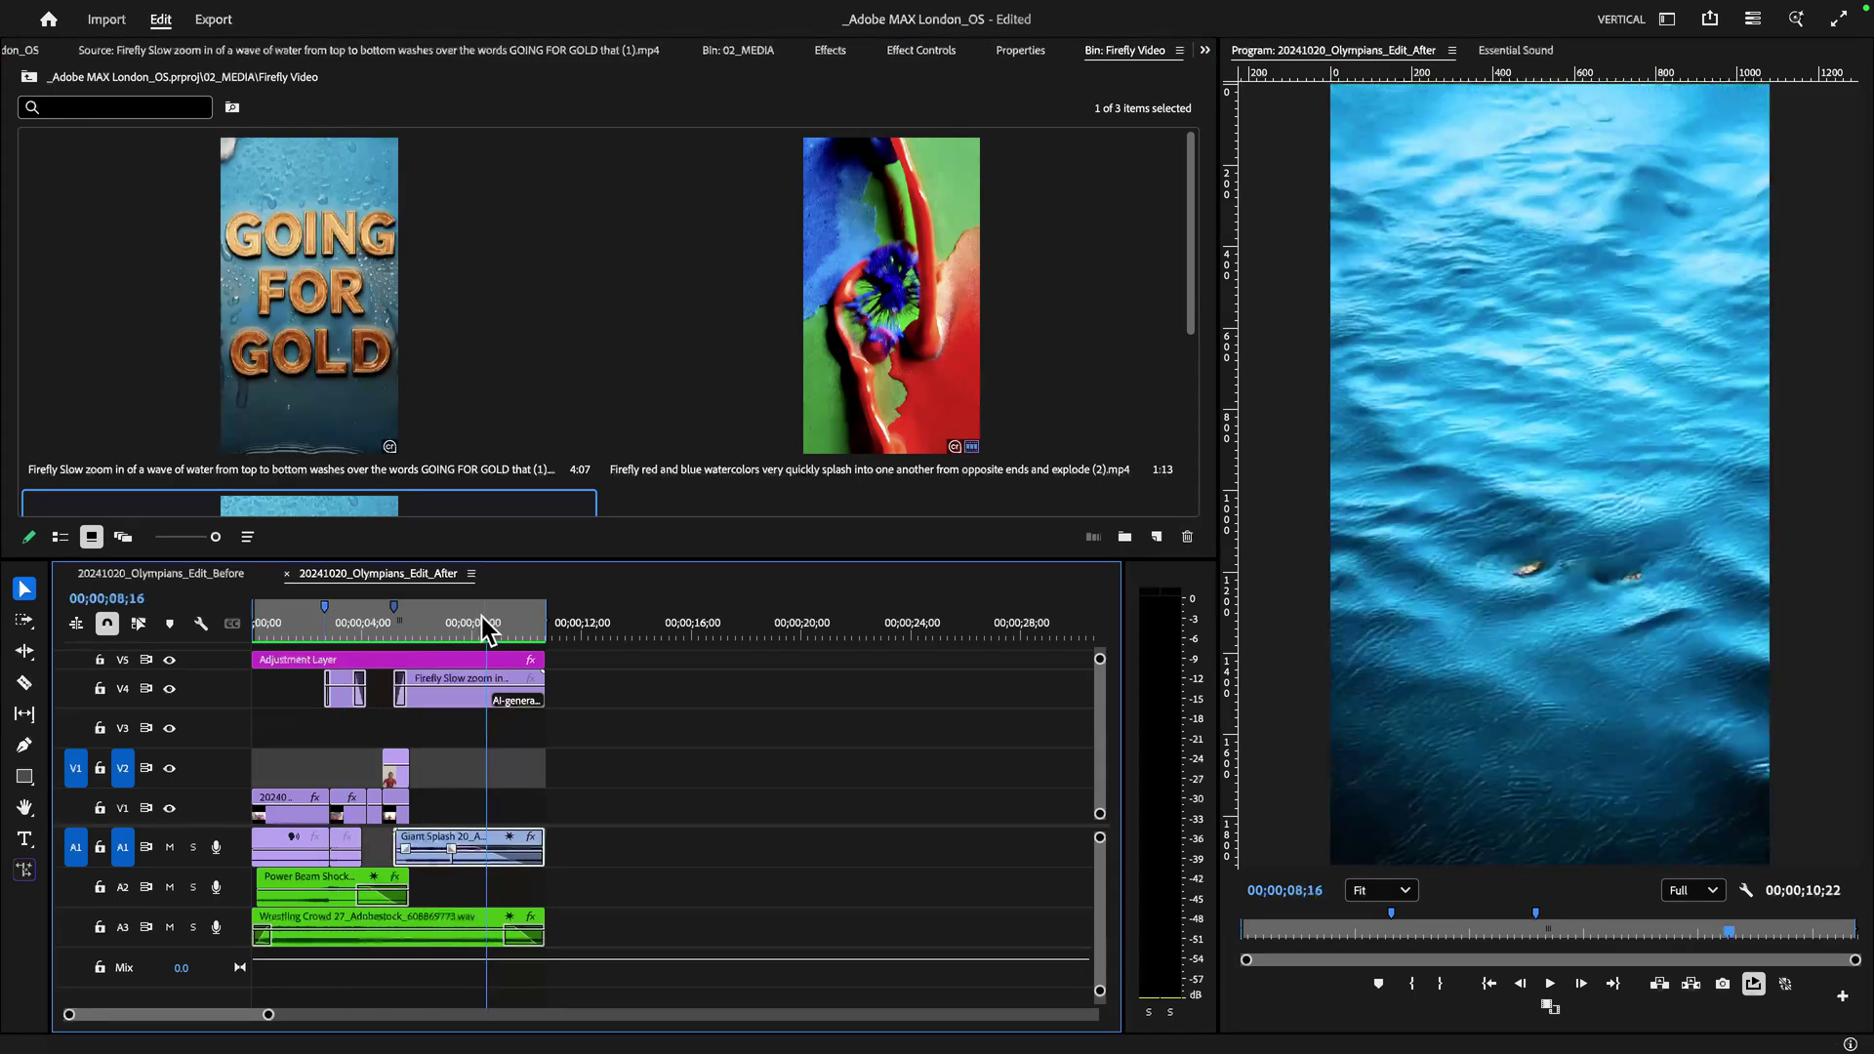
Step: Bring up the Export page for the After sequence, with Export Content Credentials enabled
{"action": "left_click", "coordinate": [209, 21]}
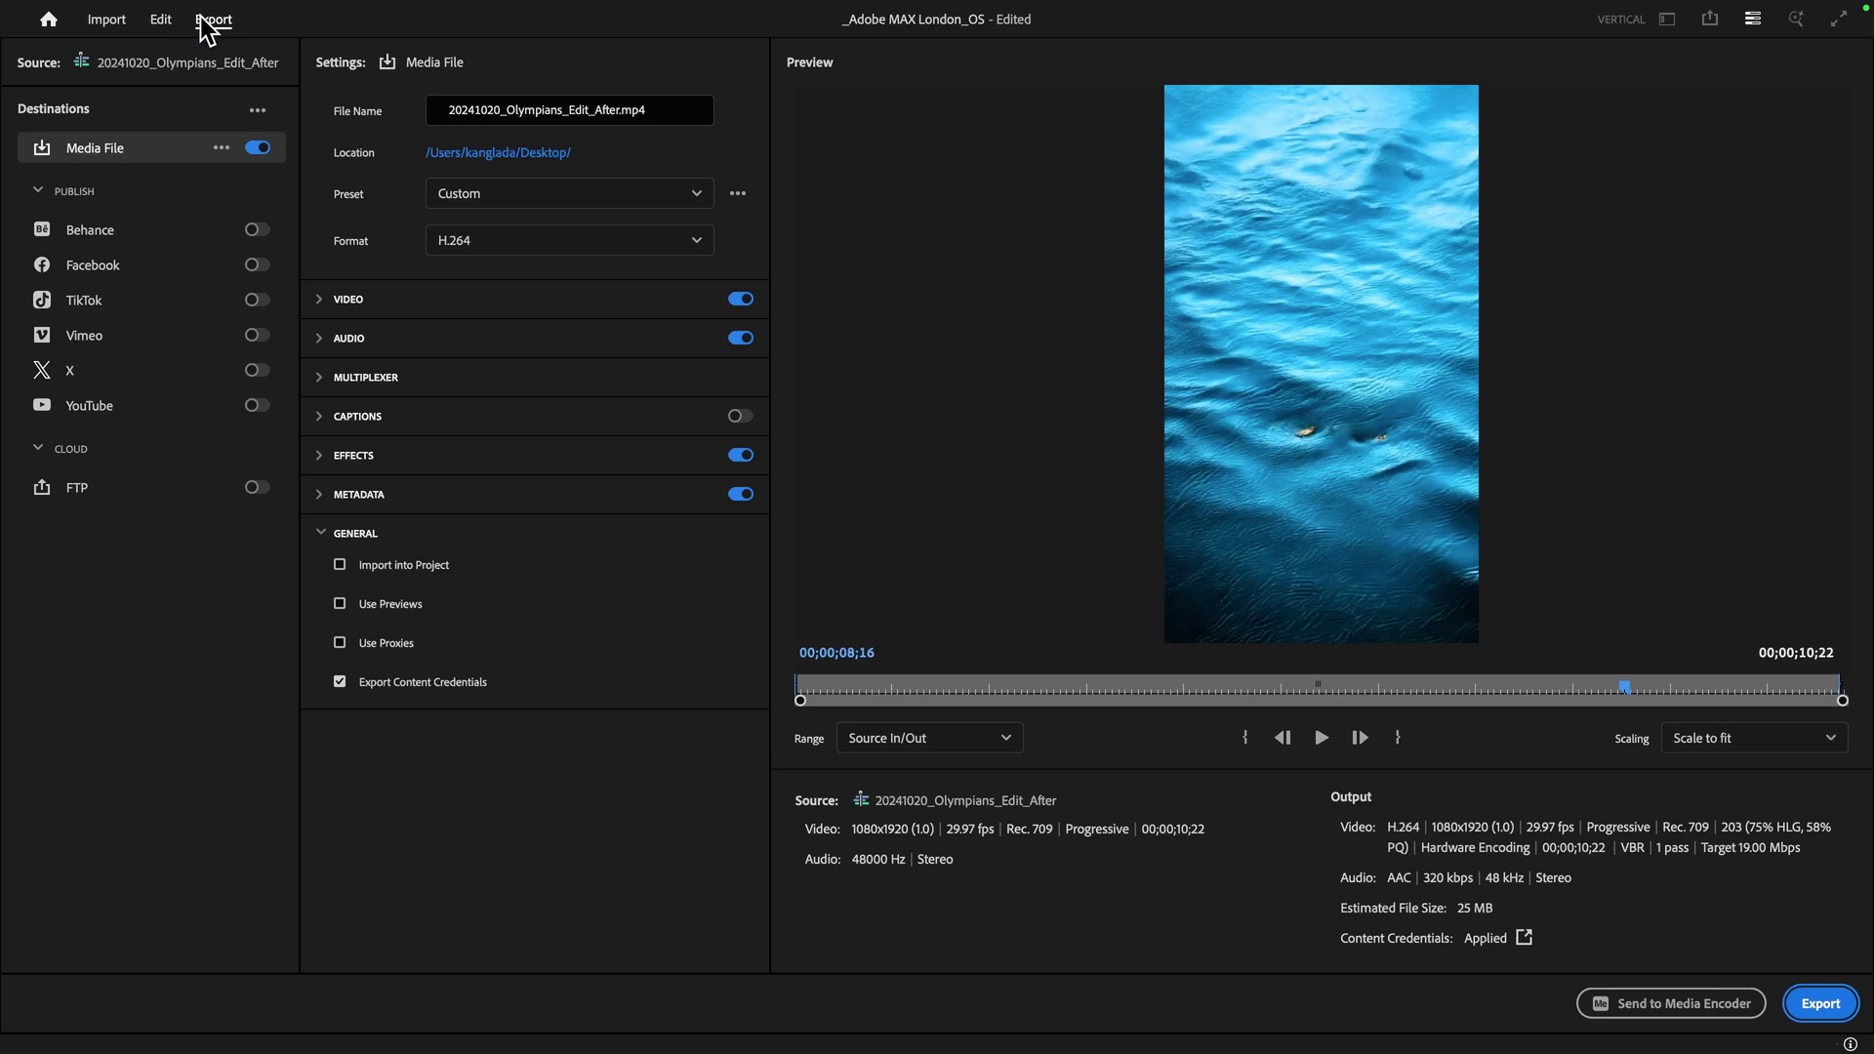